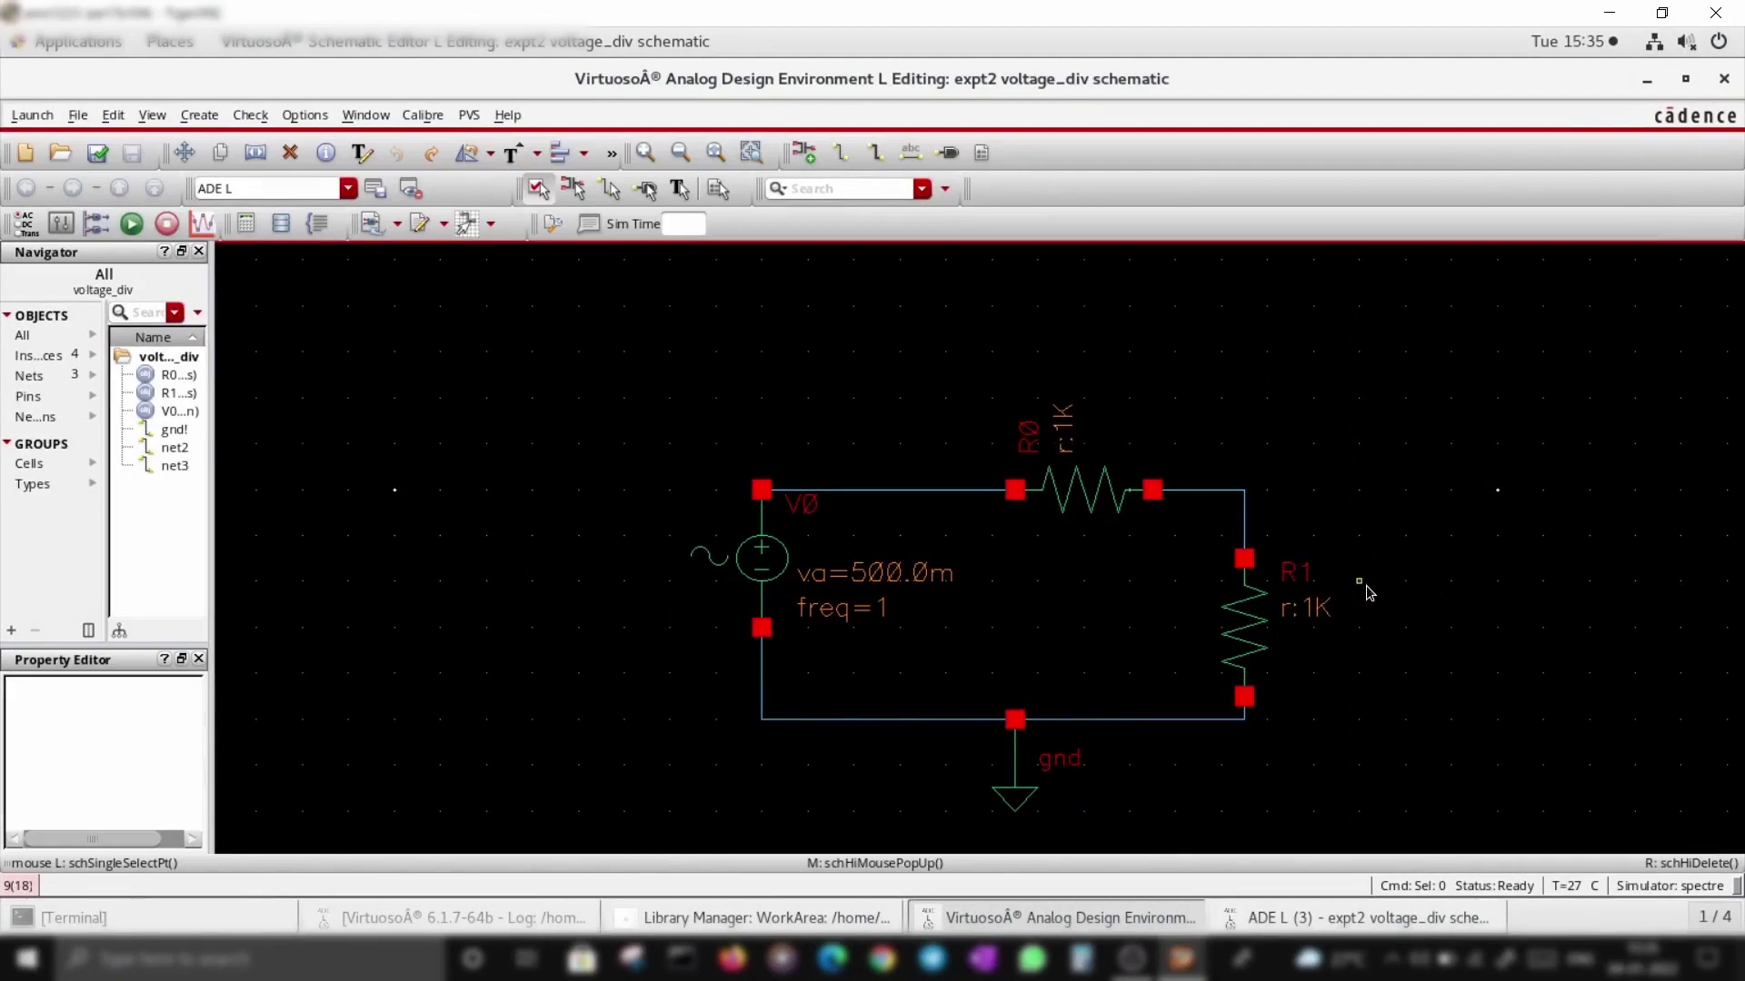
# Step: Zoom around and fit the whole voltage divider circuit into the view
pyautogui.scroll(-2, 1365, 585)
pyautogui.scroll(3, 1365, 585)
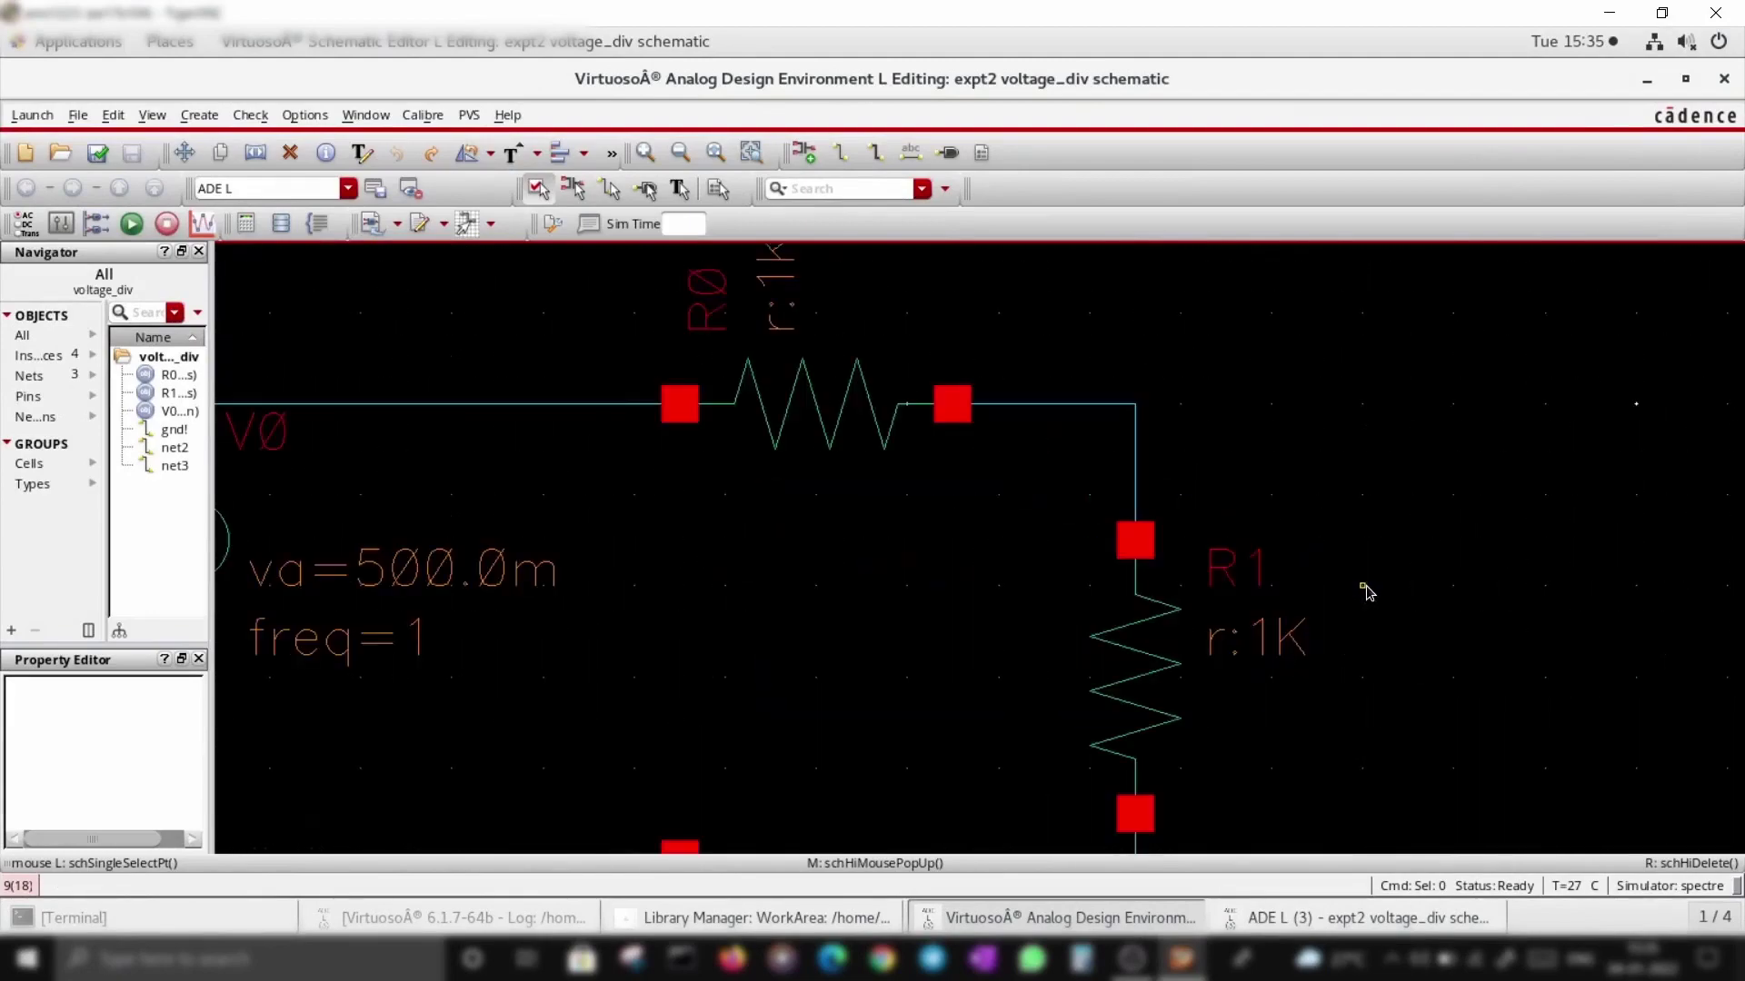
pyautogui.scroll(-4, 1365, 585)
pyautogui.scroll(3, 1316, 595)
pyautogui.scroll(-3, 1334, 595)
pyautogui.scroll(-2, 1022, 603)
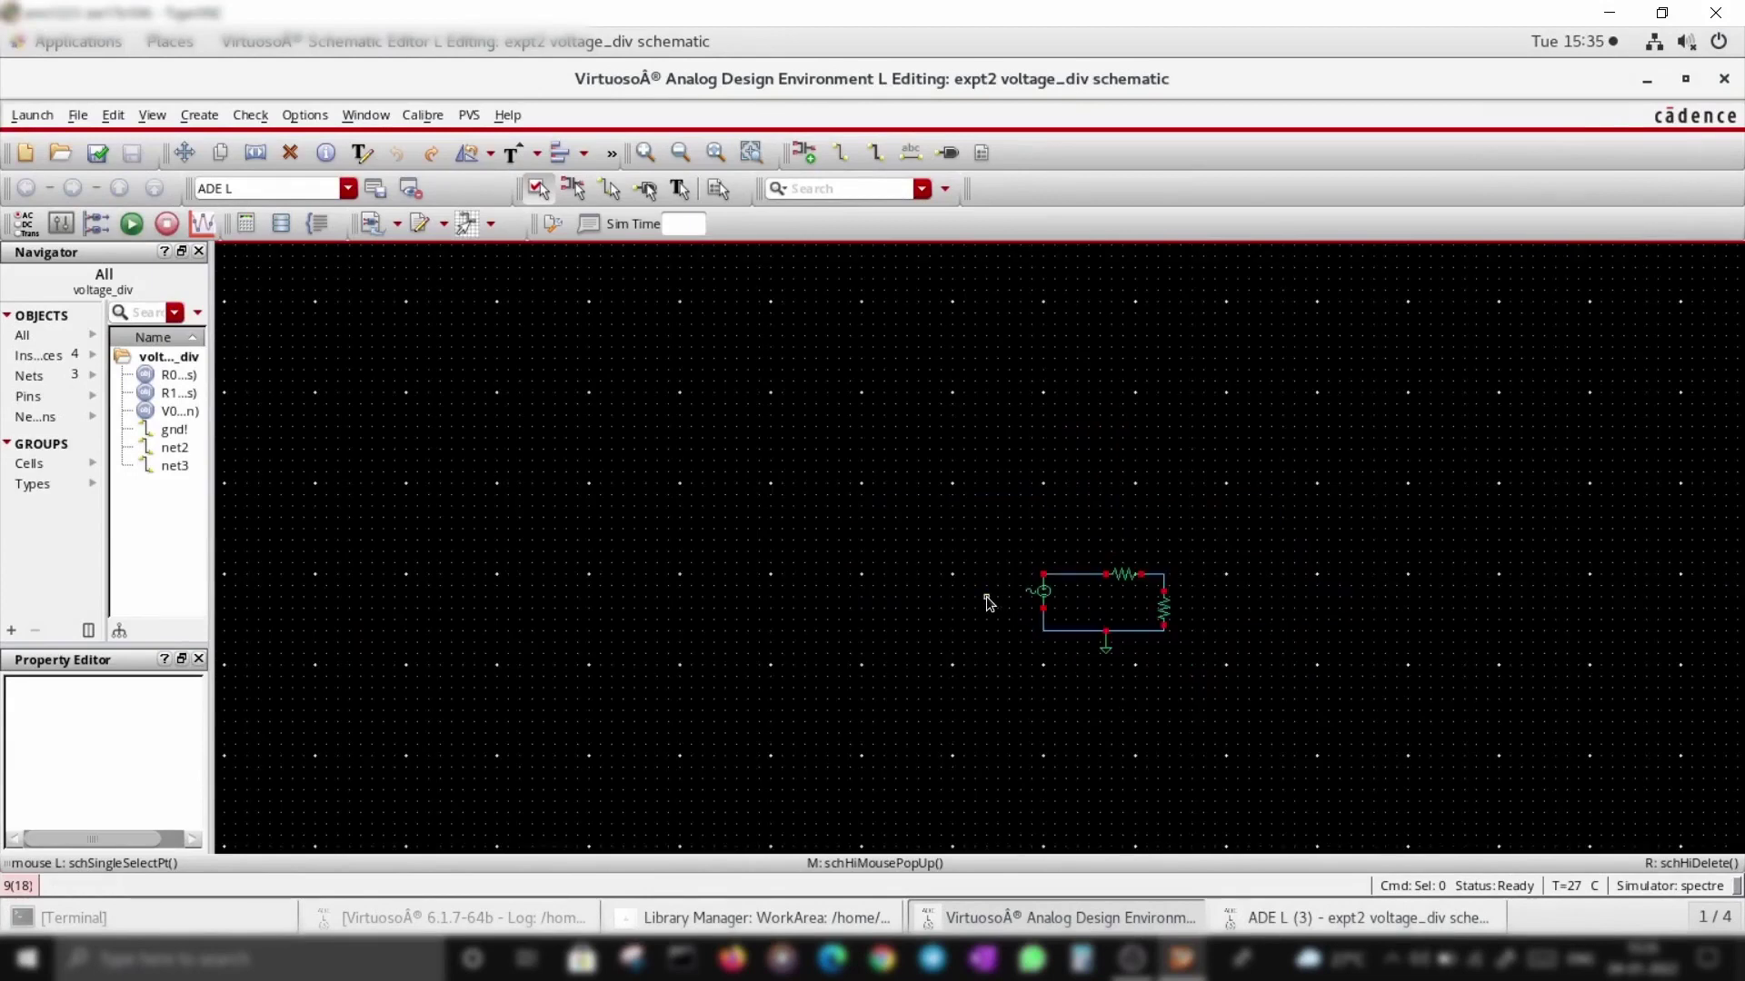
pyautogui.press('f')
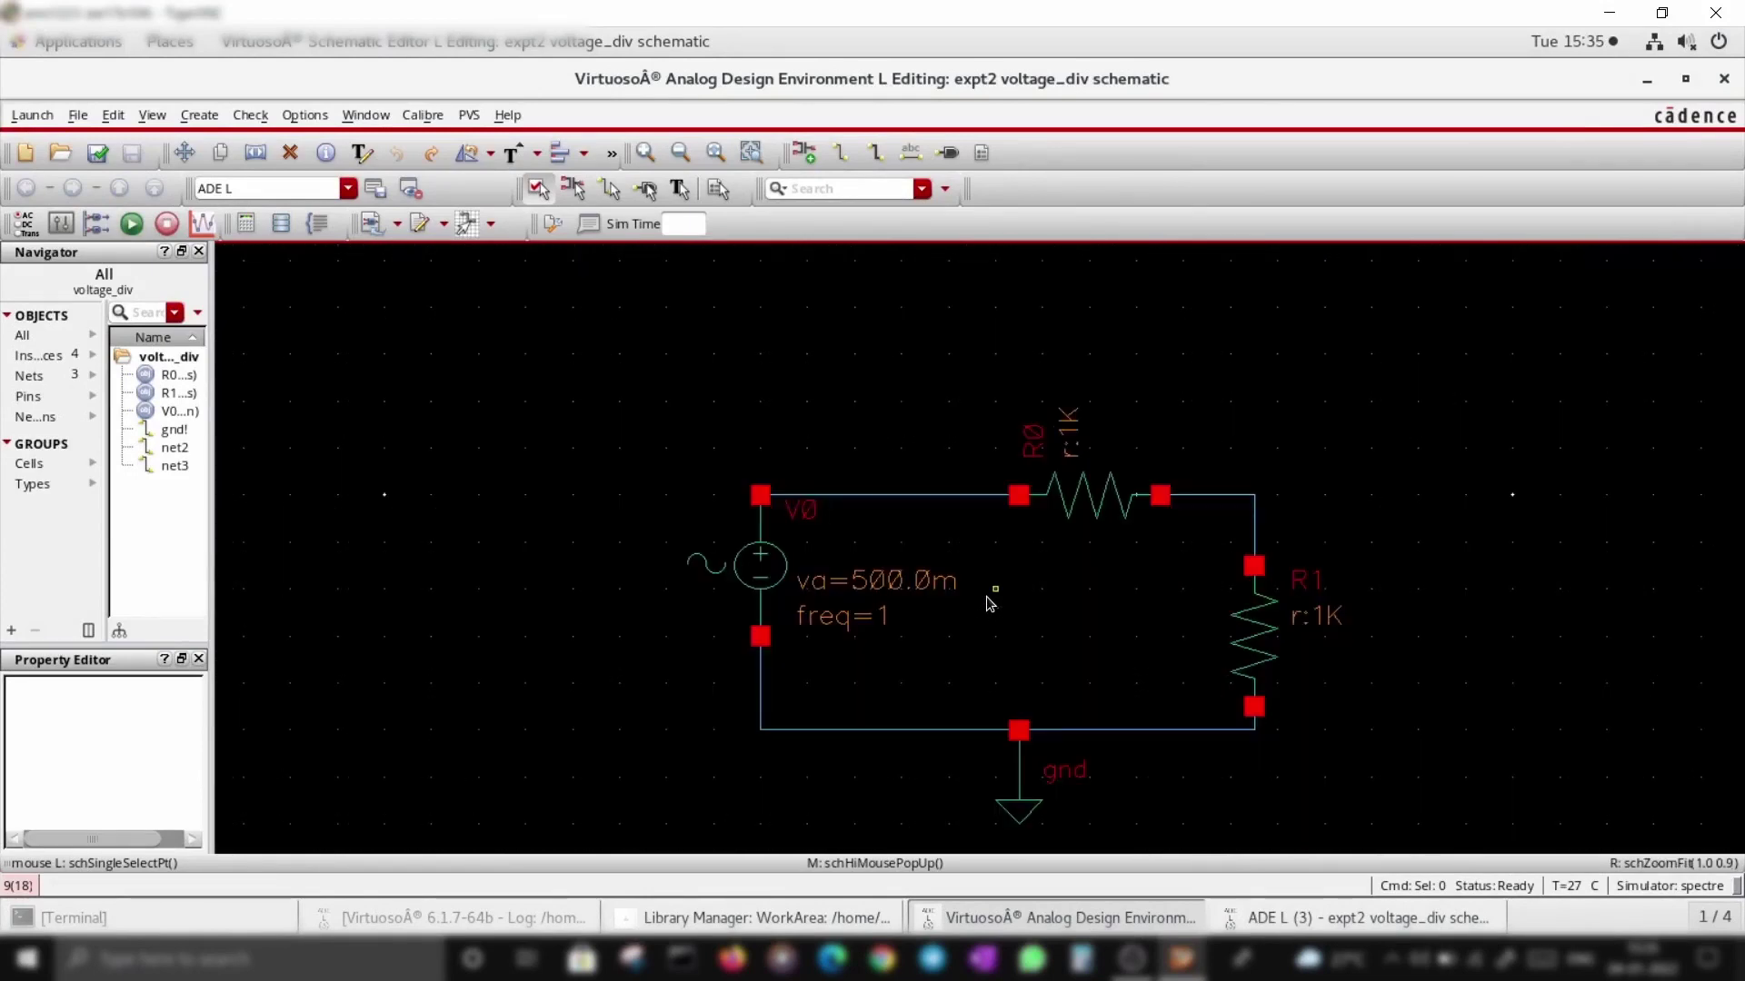
pyautogui.scroll(-5, 845, 595)
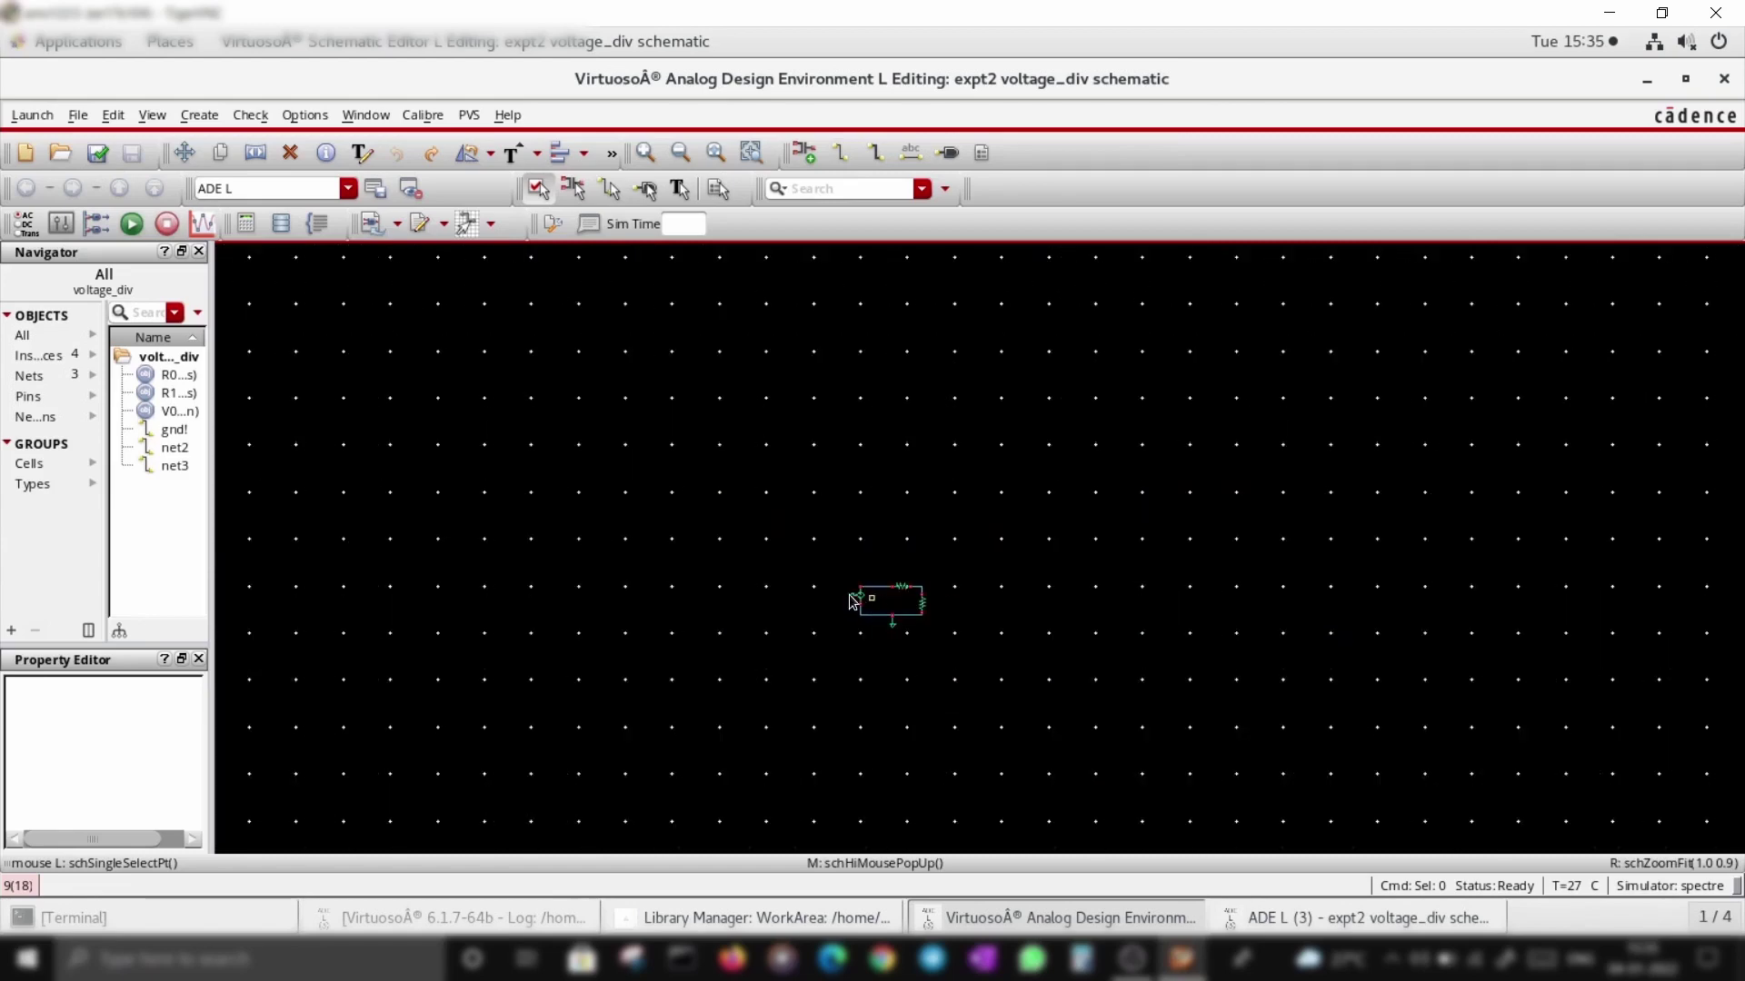
pyautogui.press('f')
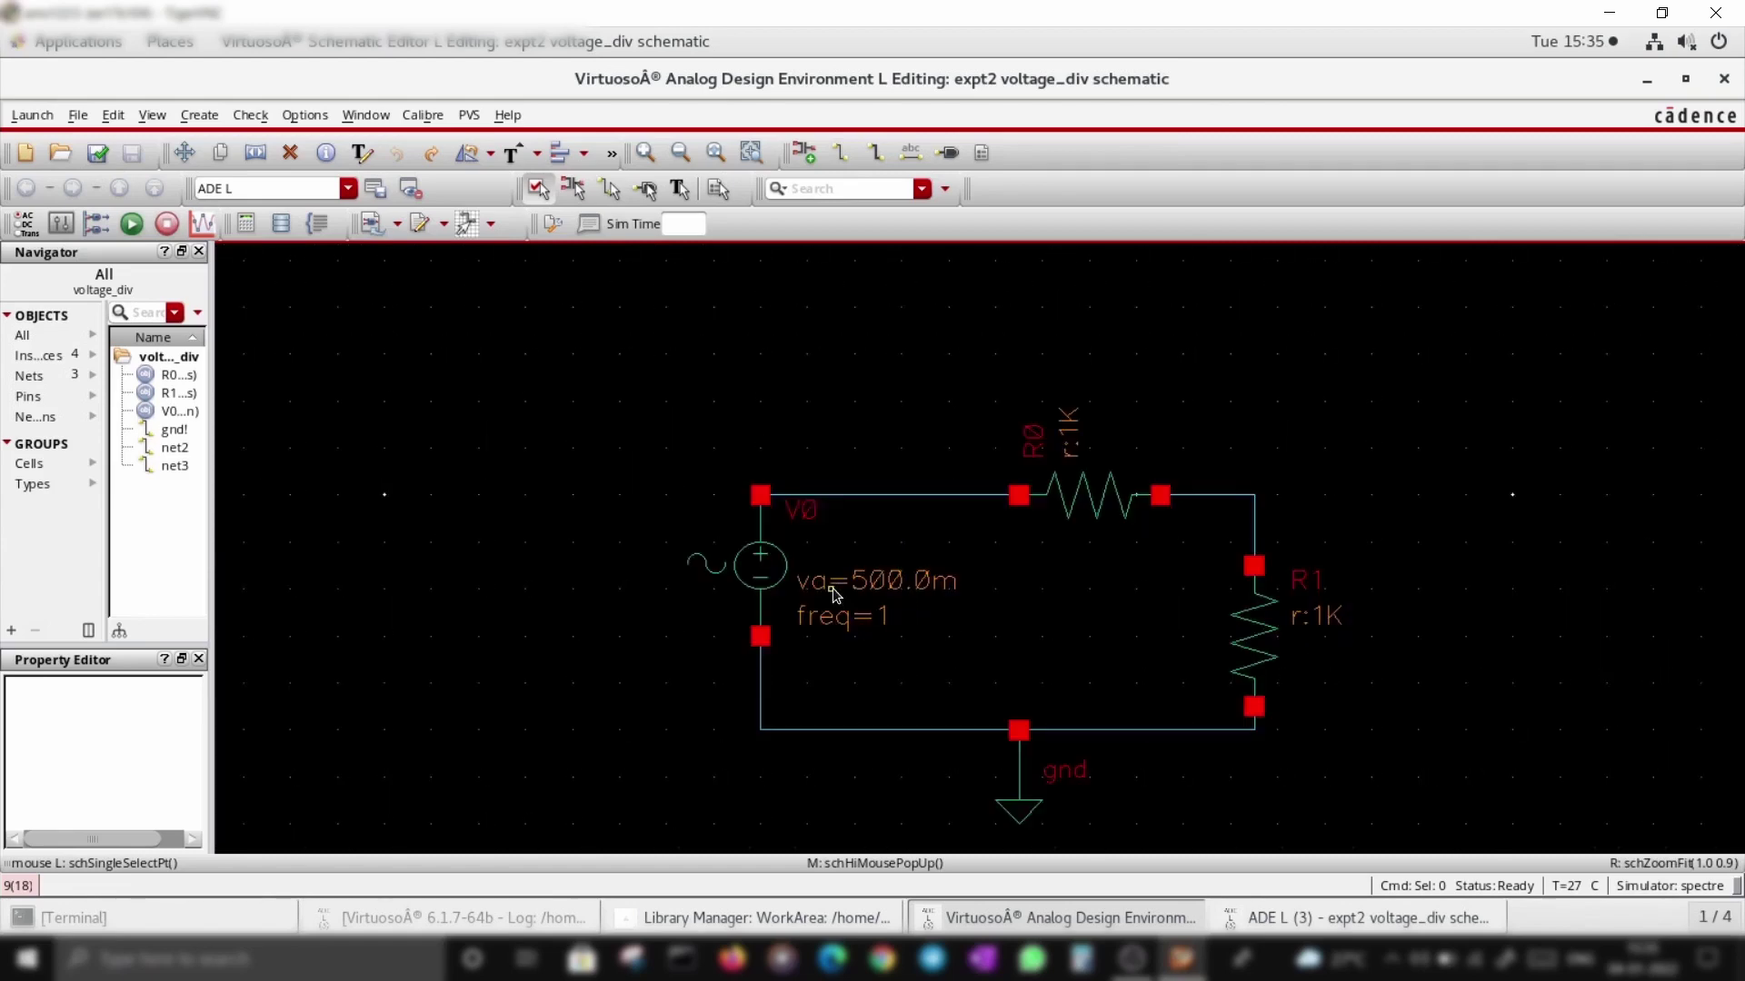
# Step: Review the V0 source properties, including the 500.0m V amplitude, and close them unchanged
pyautogui.click(756, 563)
pyautogui.press('q')
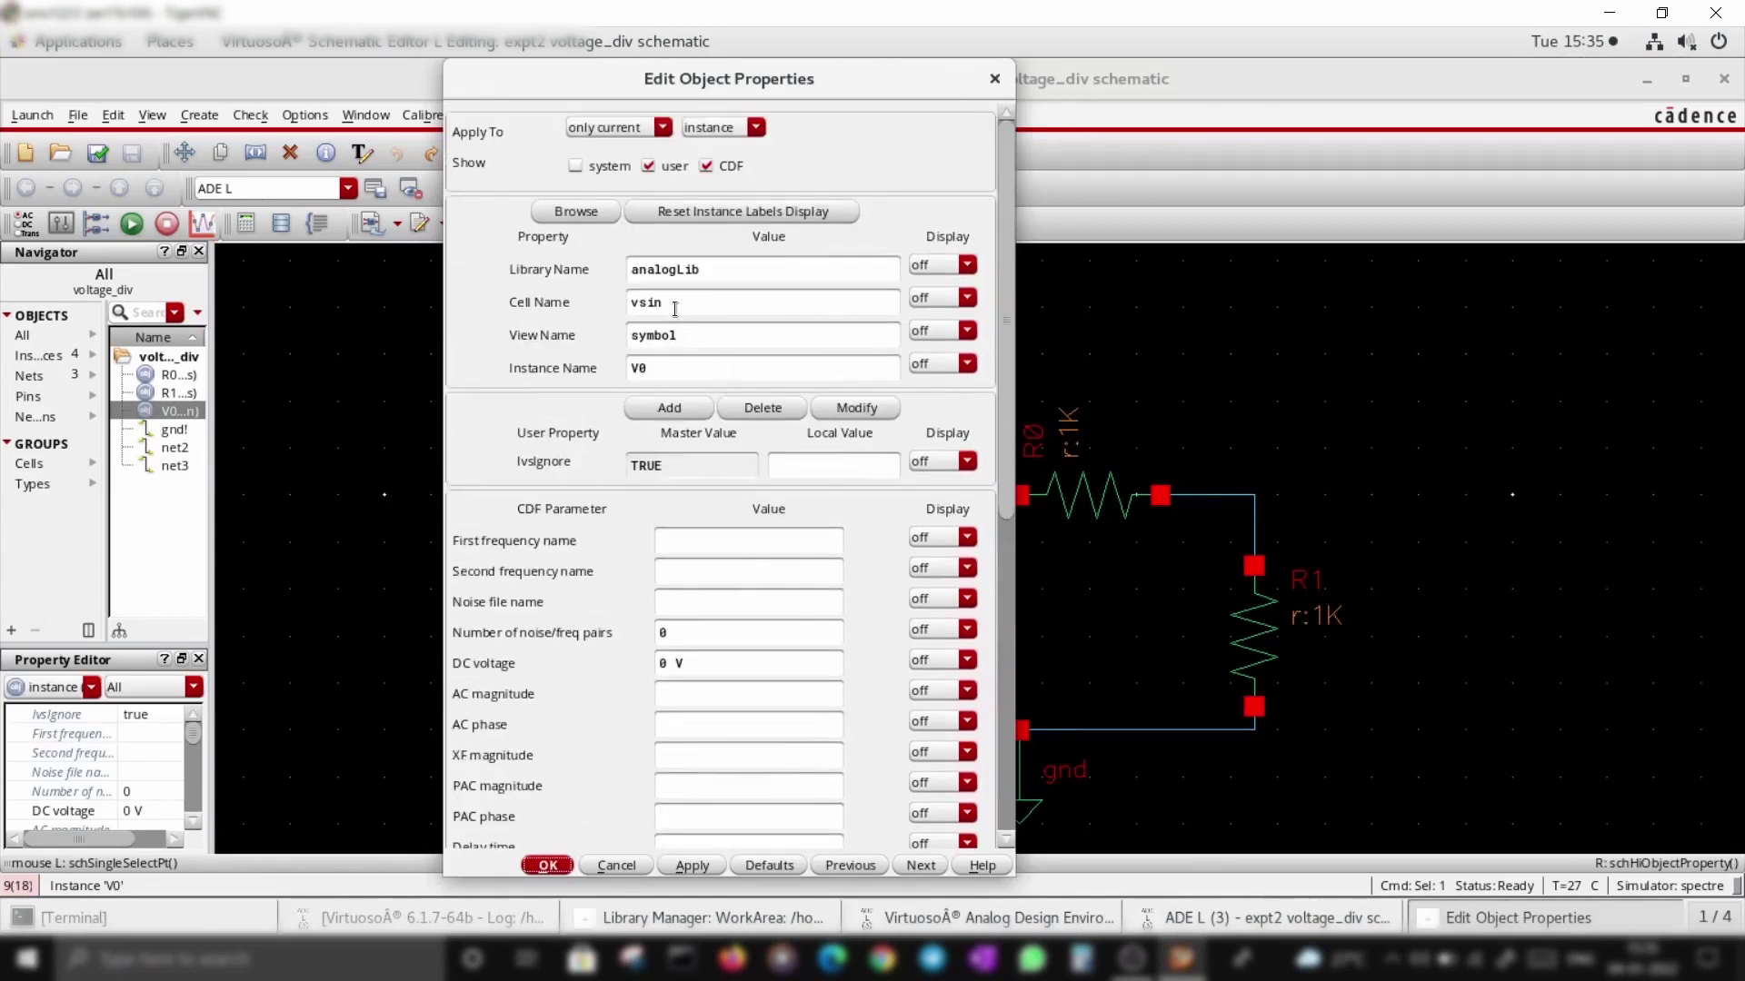
pyautogui.scroll(-1, 676, 560)
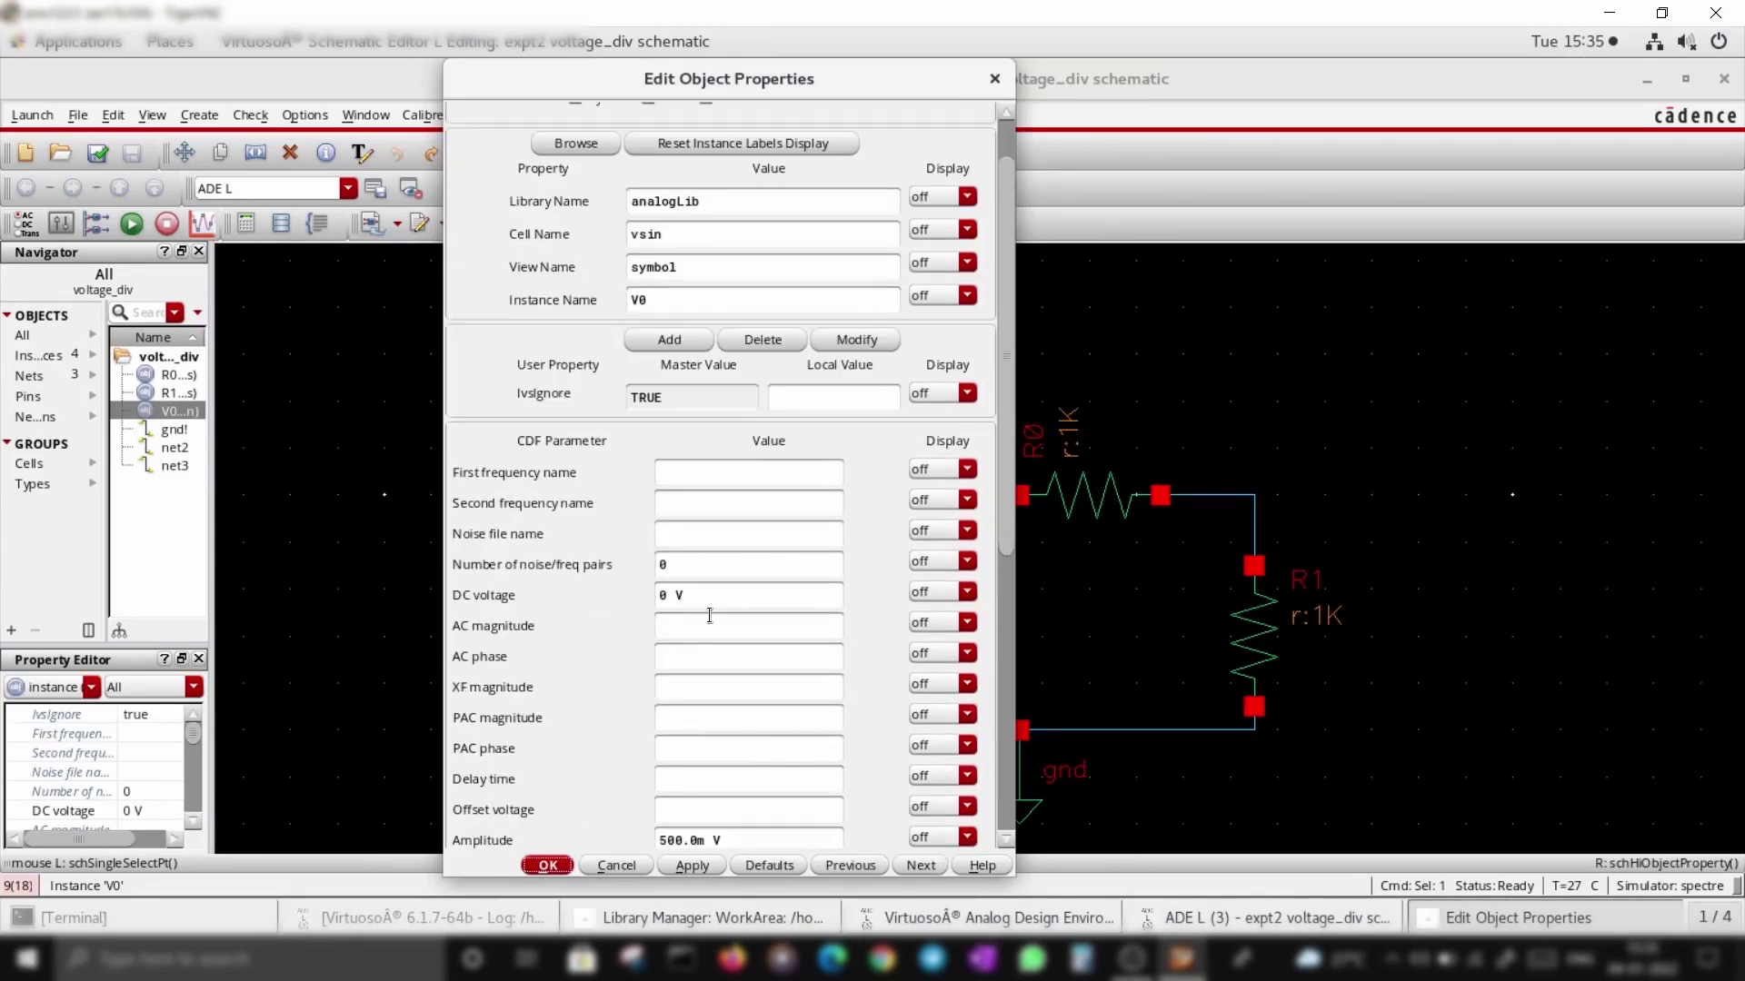
pyautogui.scroll(-3, 710, 615)
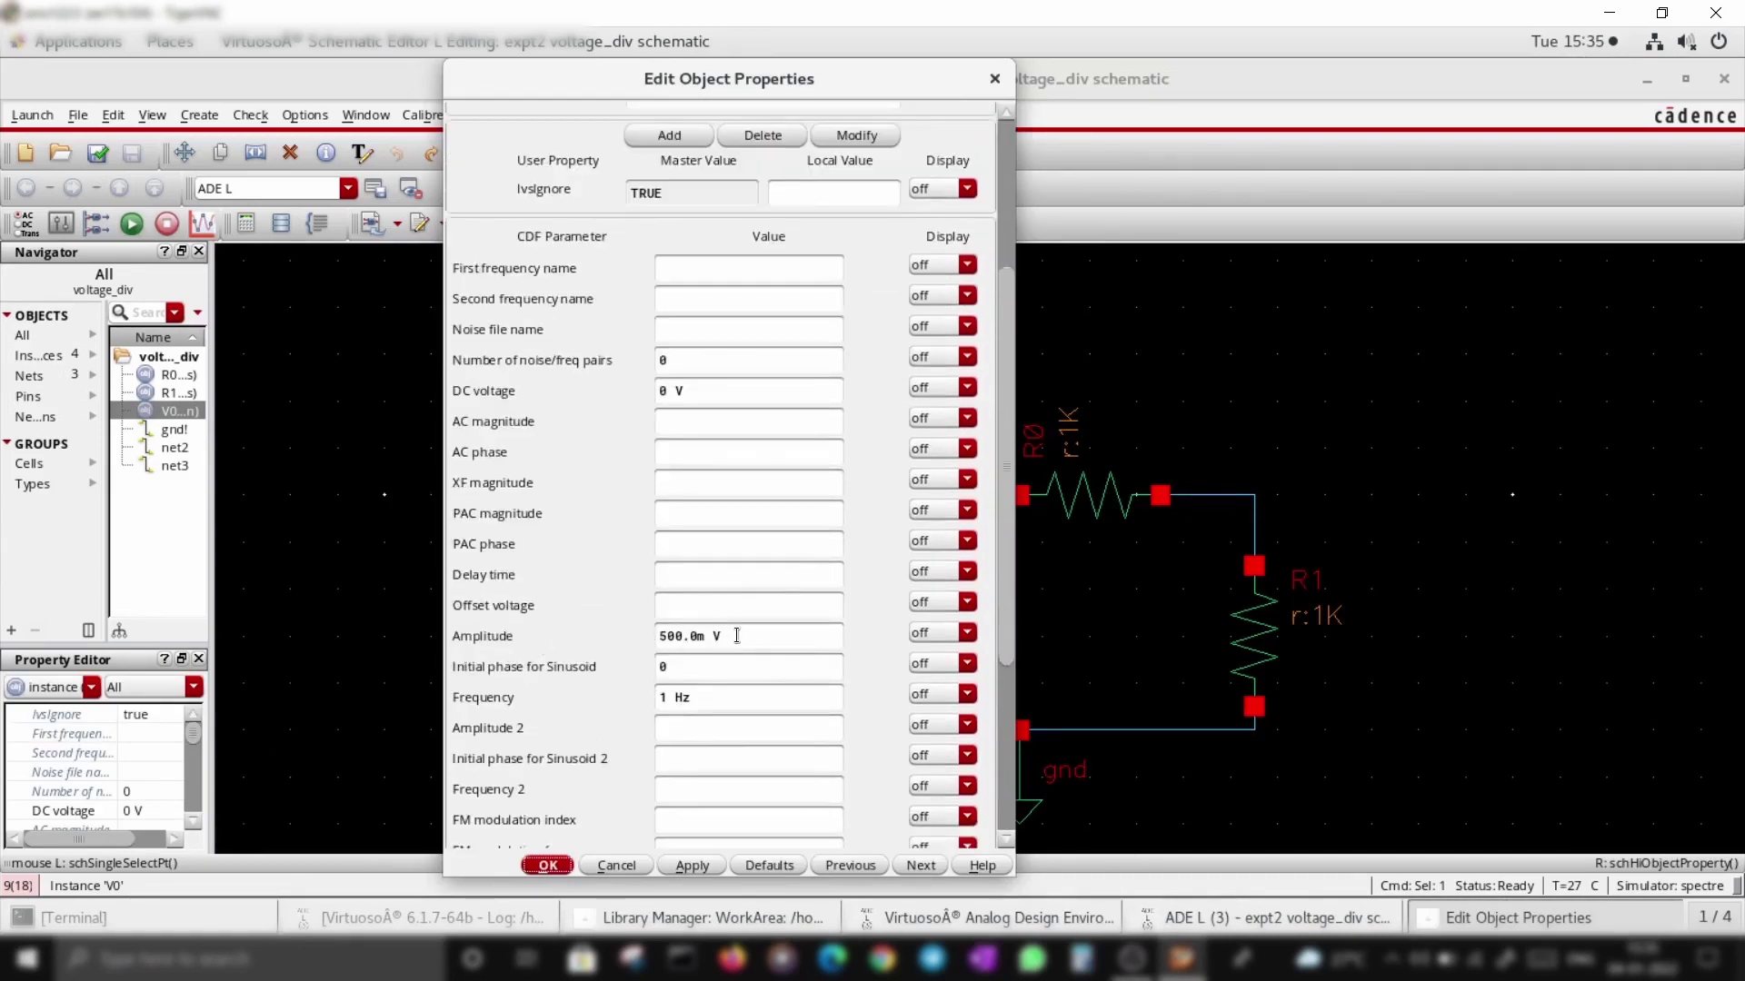
pyautogui.moveTo(737, 636); pyautogui.dragTo(652, 637)
pyautogui.click(739, 667)
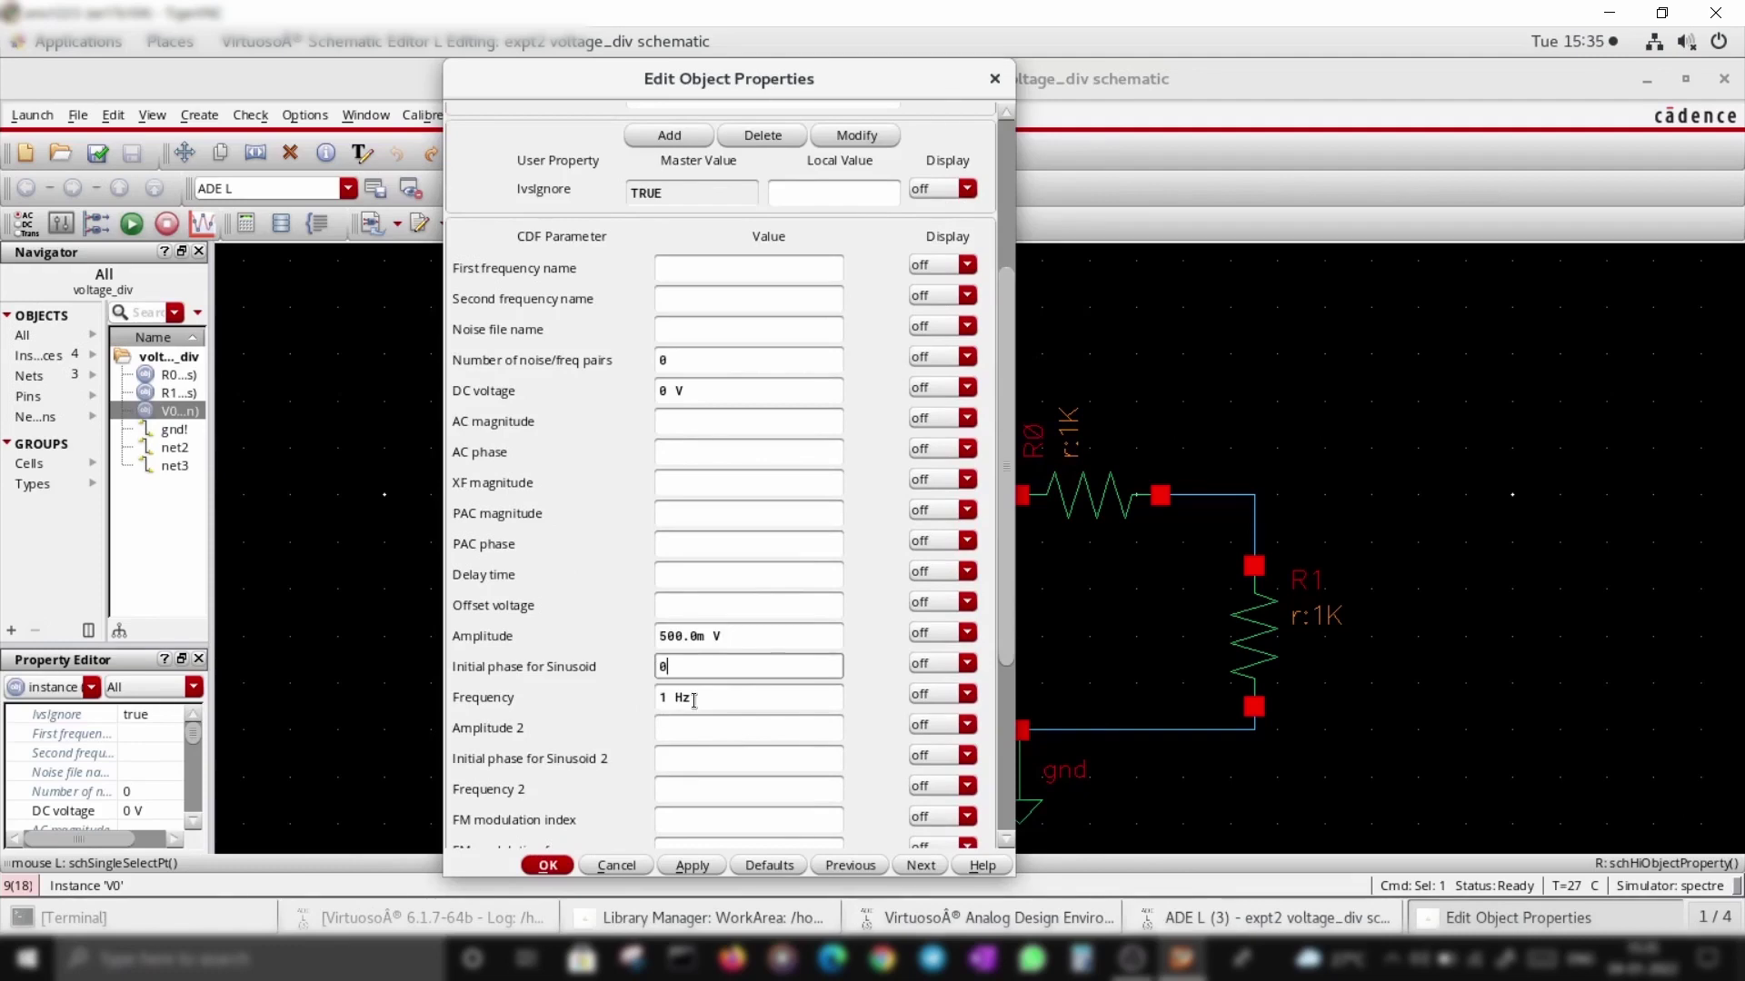
pyautogui.scroll(-3, 693, 707)
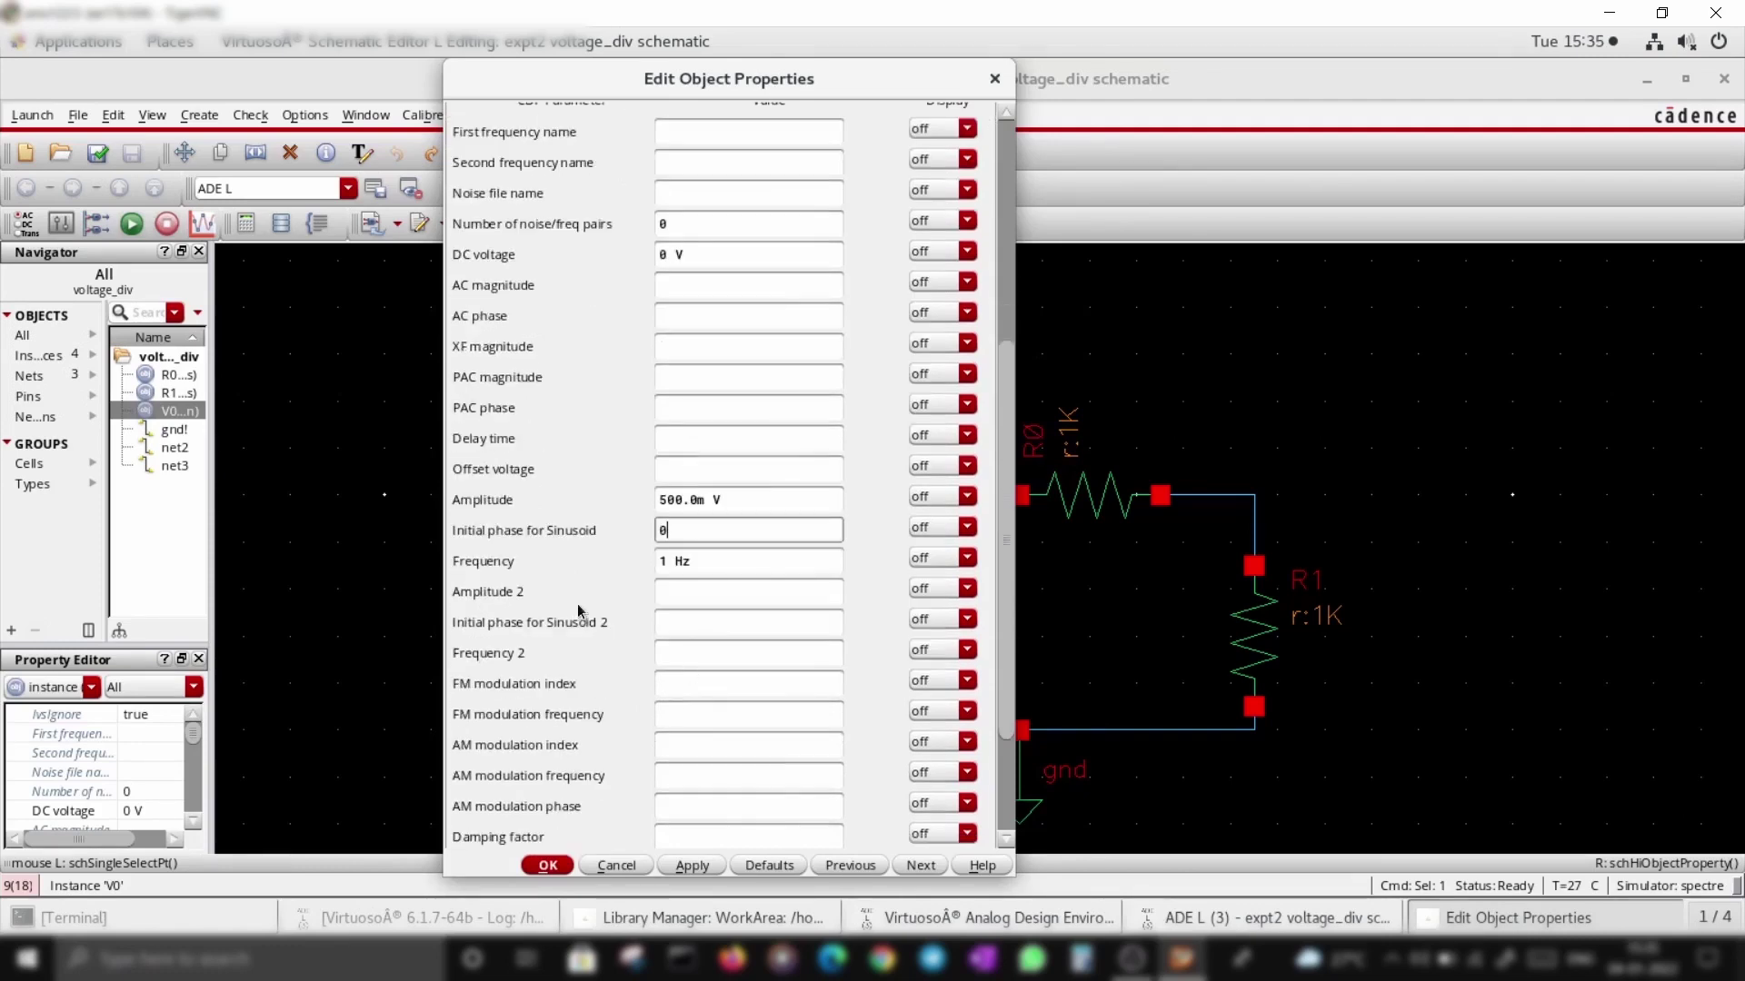
pyautogui.click(691, 589)
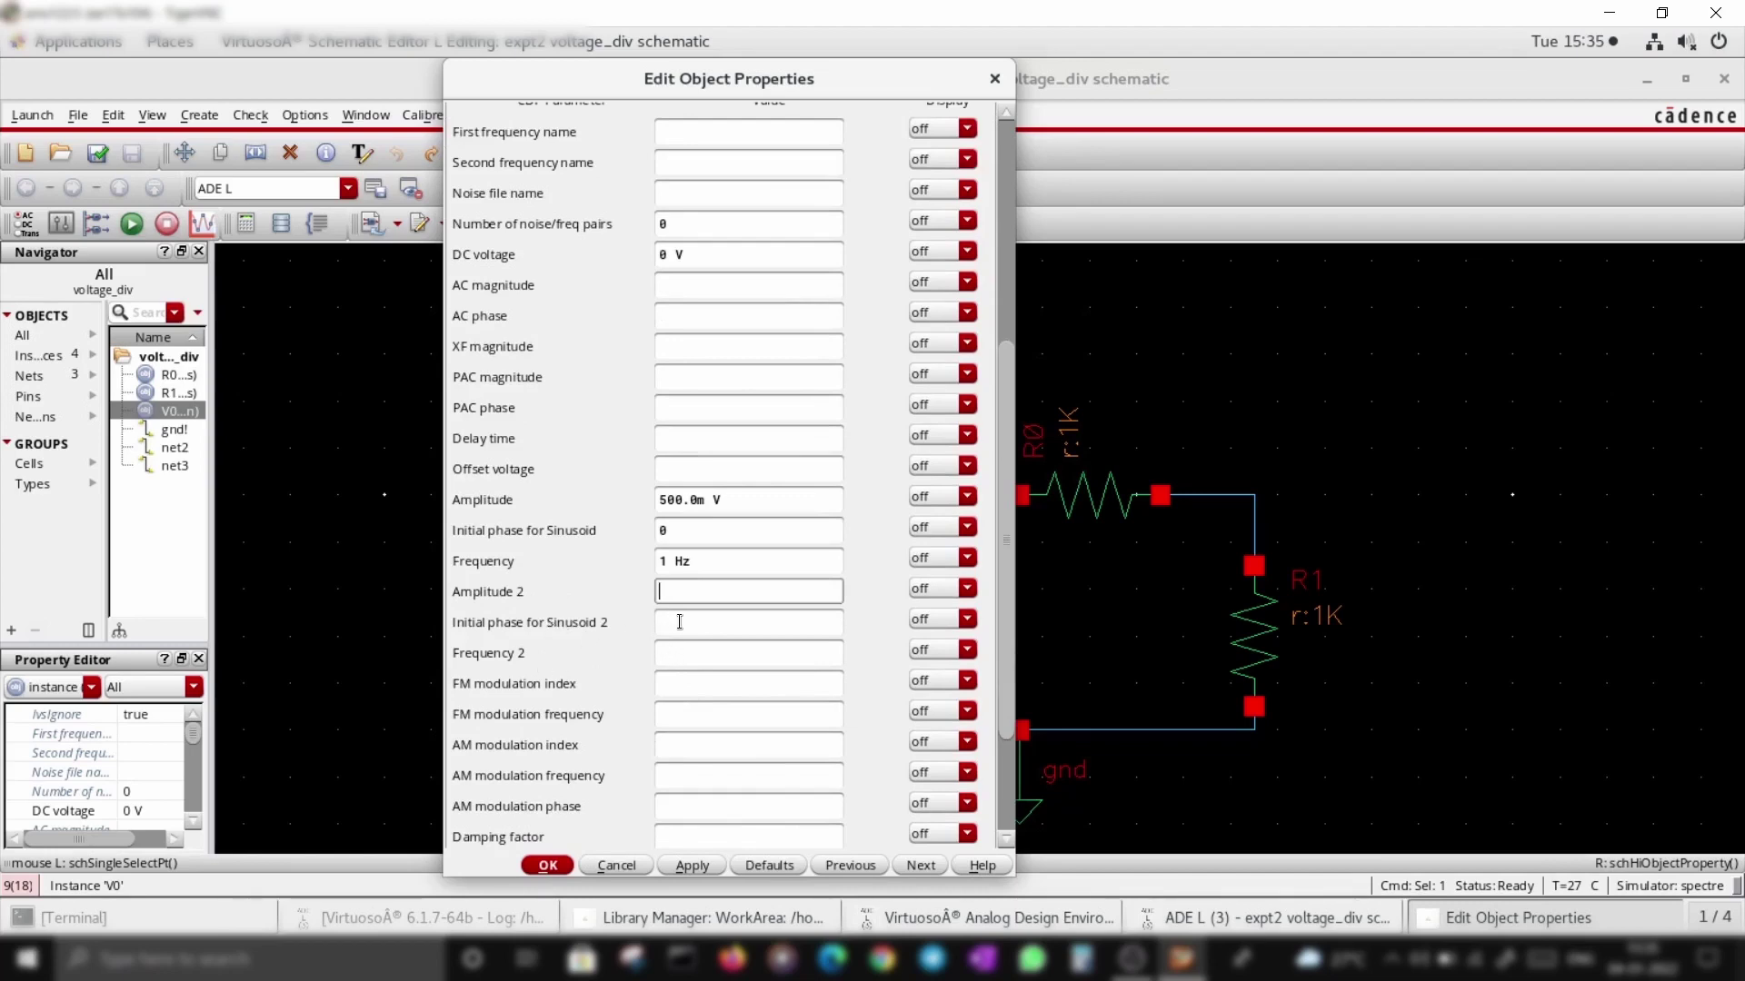
pyautogui.scroll(-5, 701, 694)
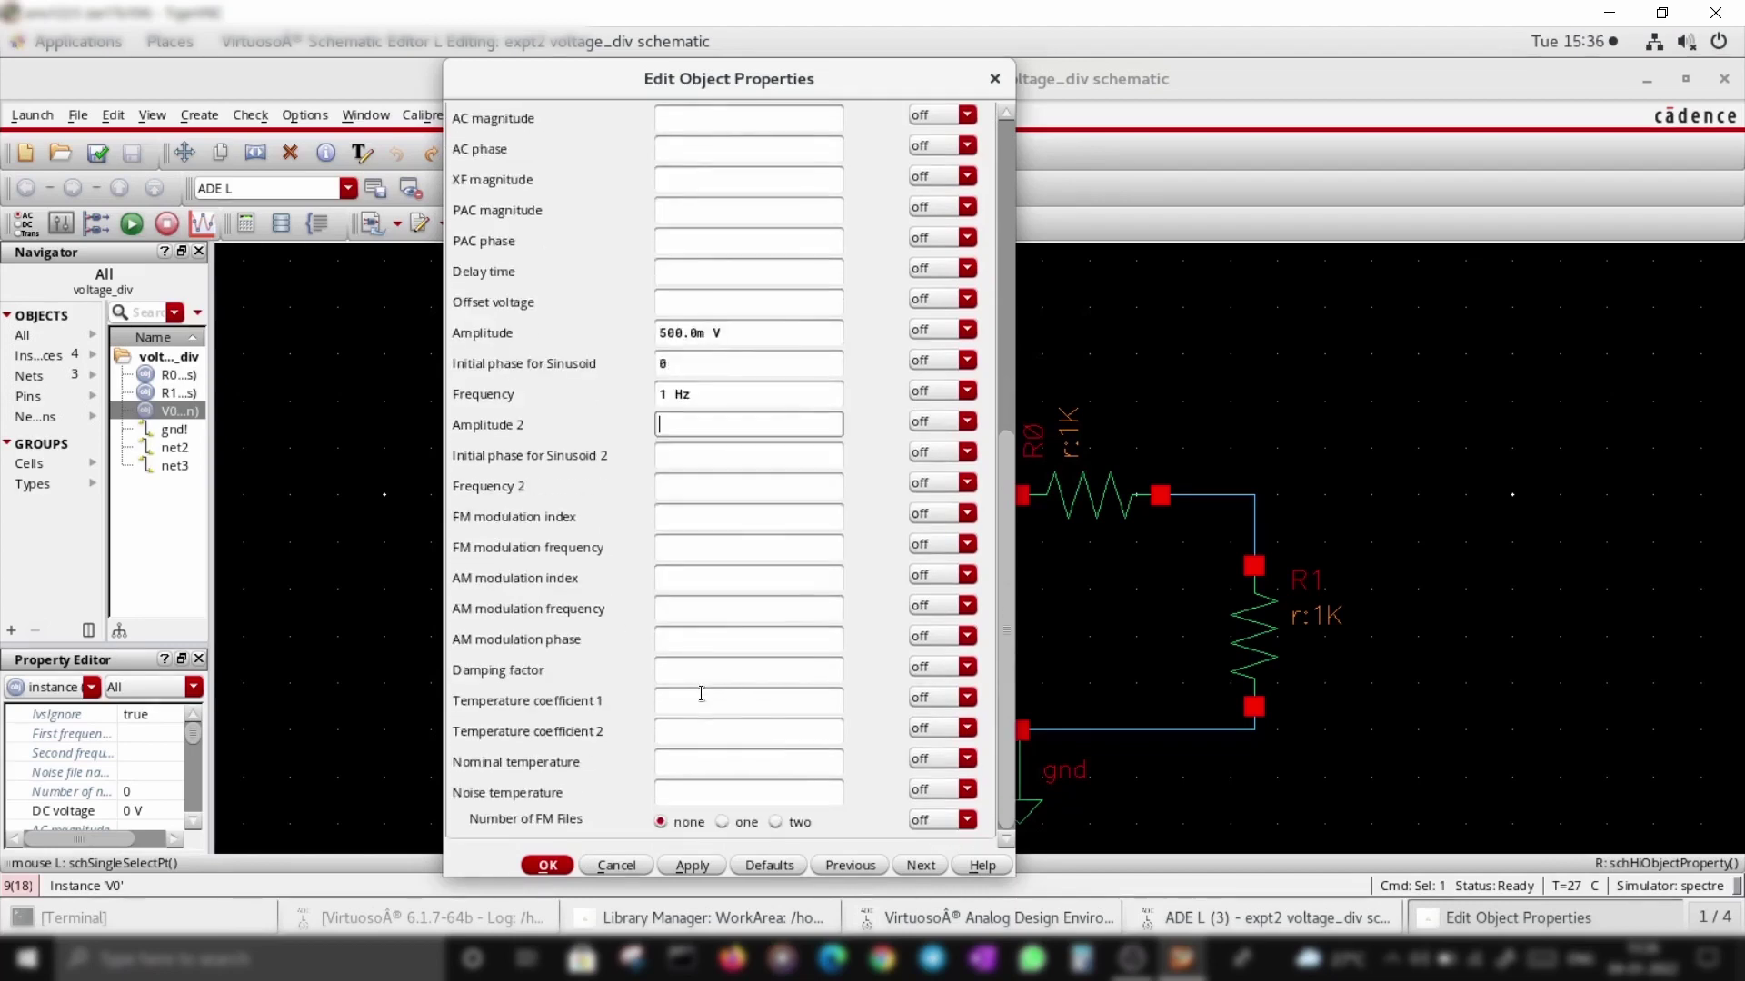
pyautogui.click(548, 866)
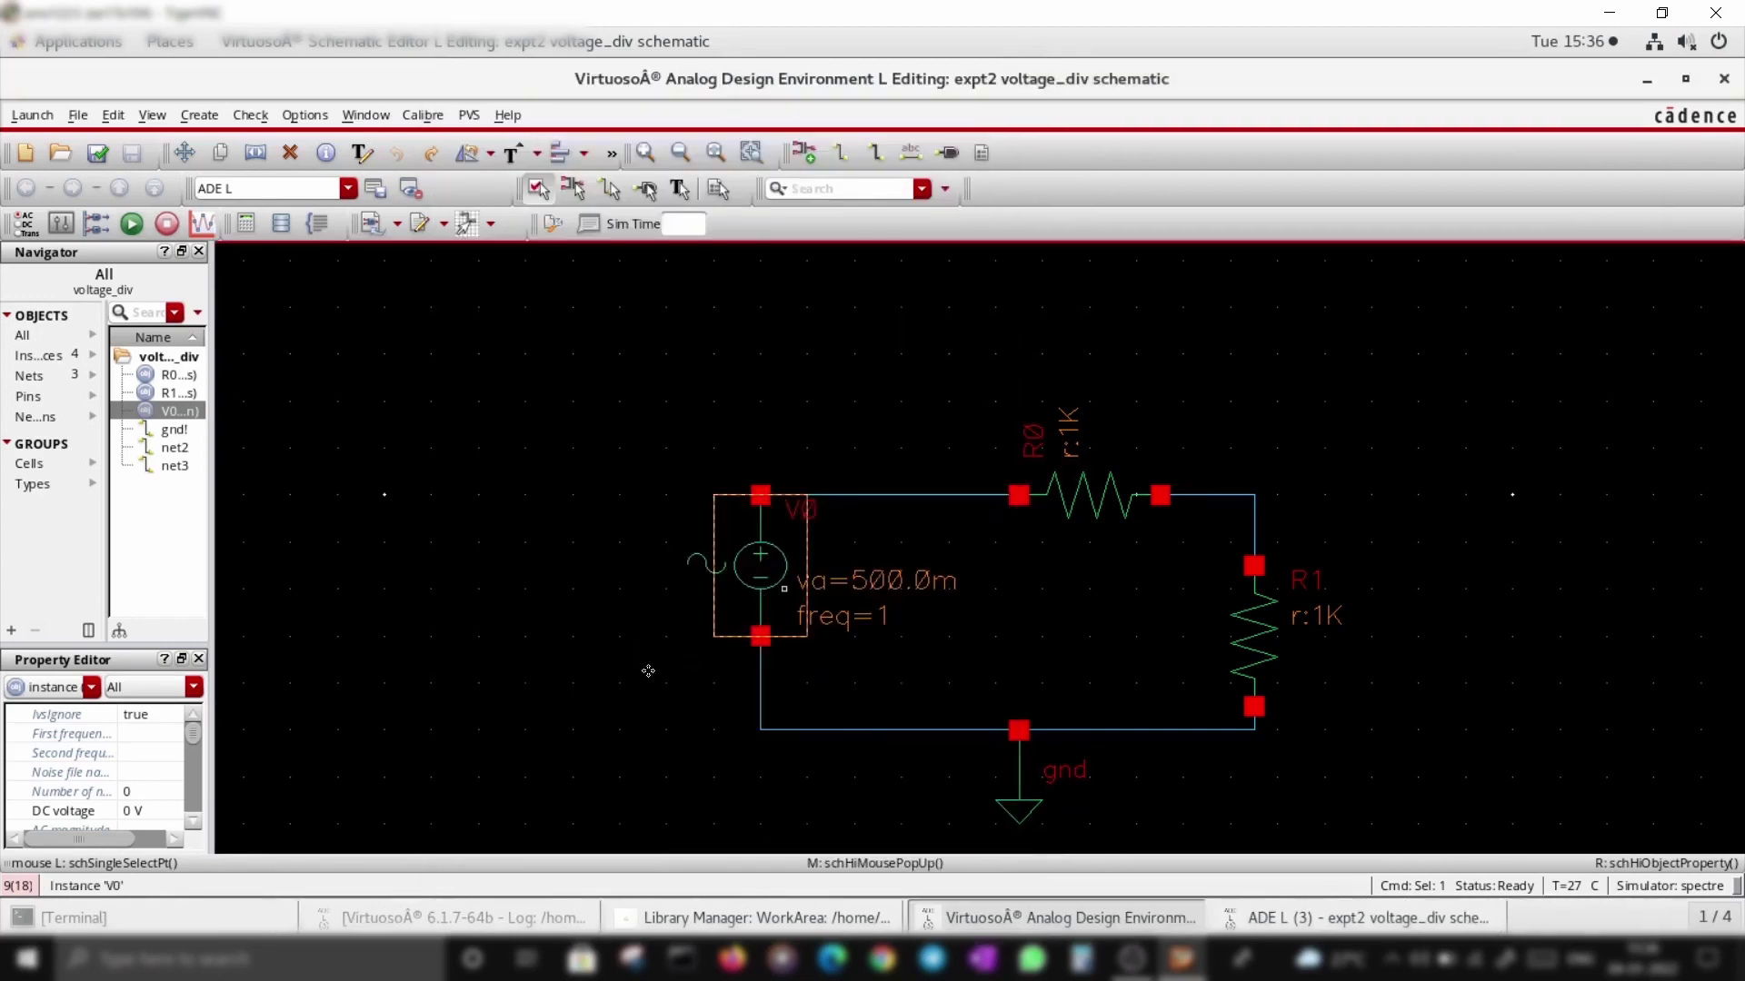
pyautogui.click(613, 681)
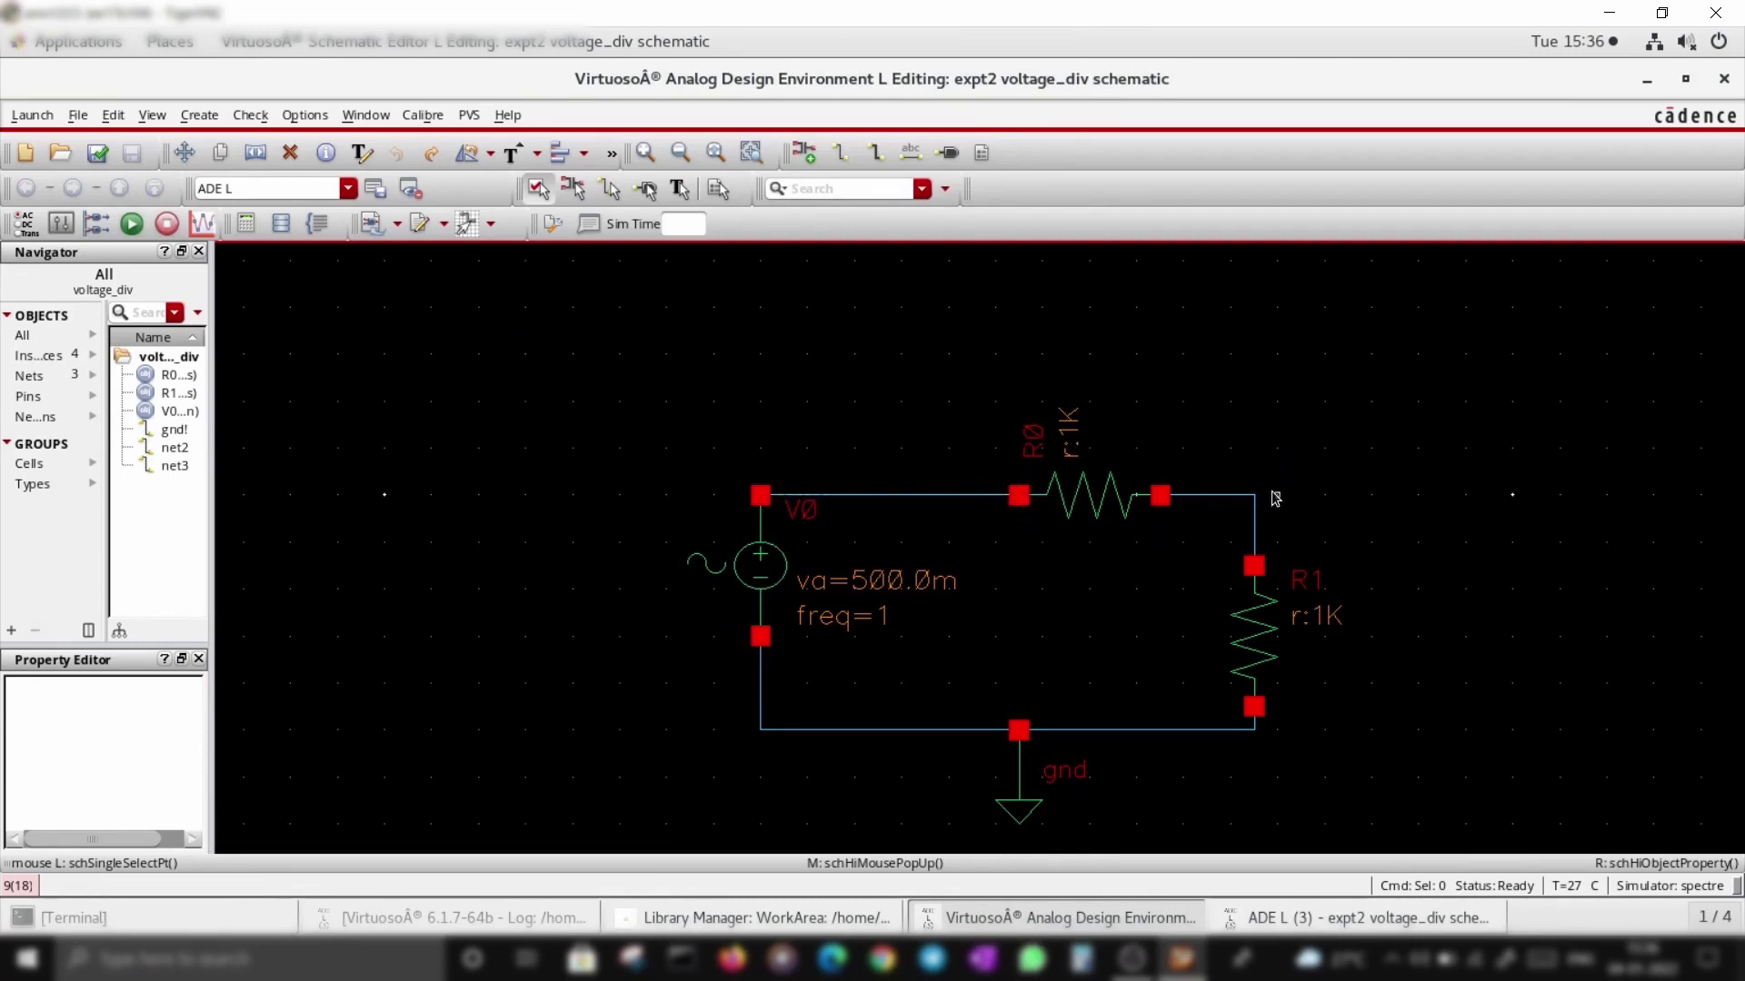
# Step: After checking net2, label the R0–R1 wire 'out' and open pin creation for pin 'in'
pyautogui.click(176, 448)
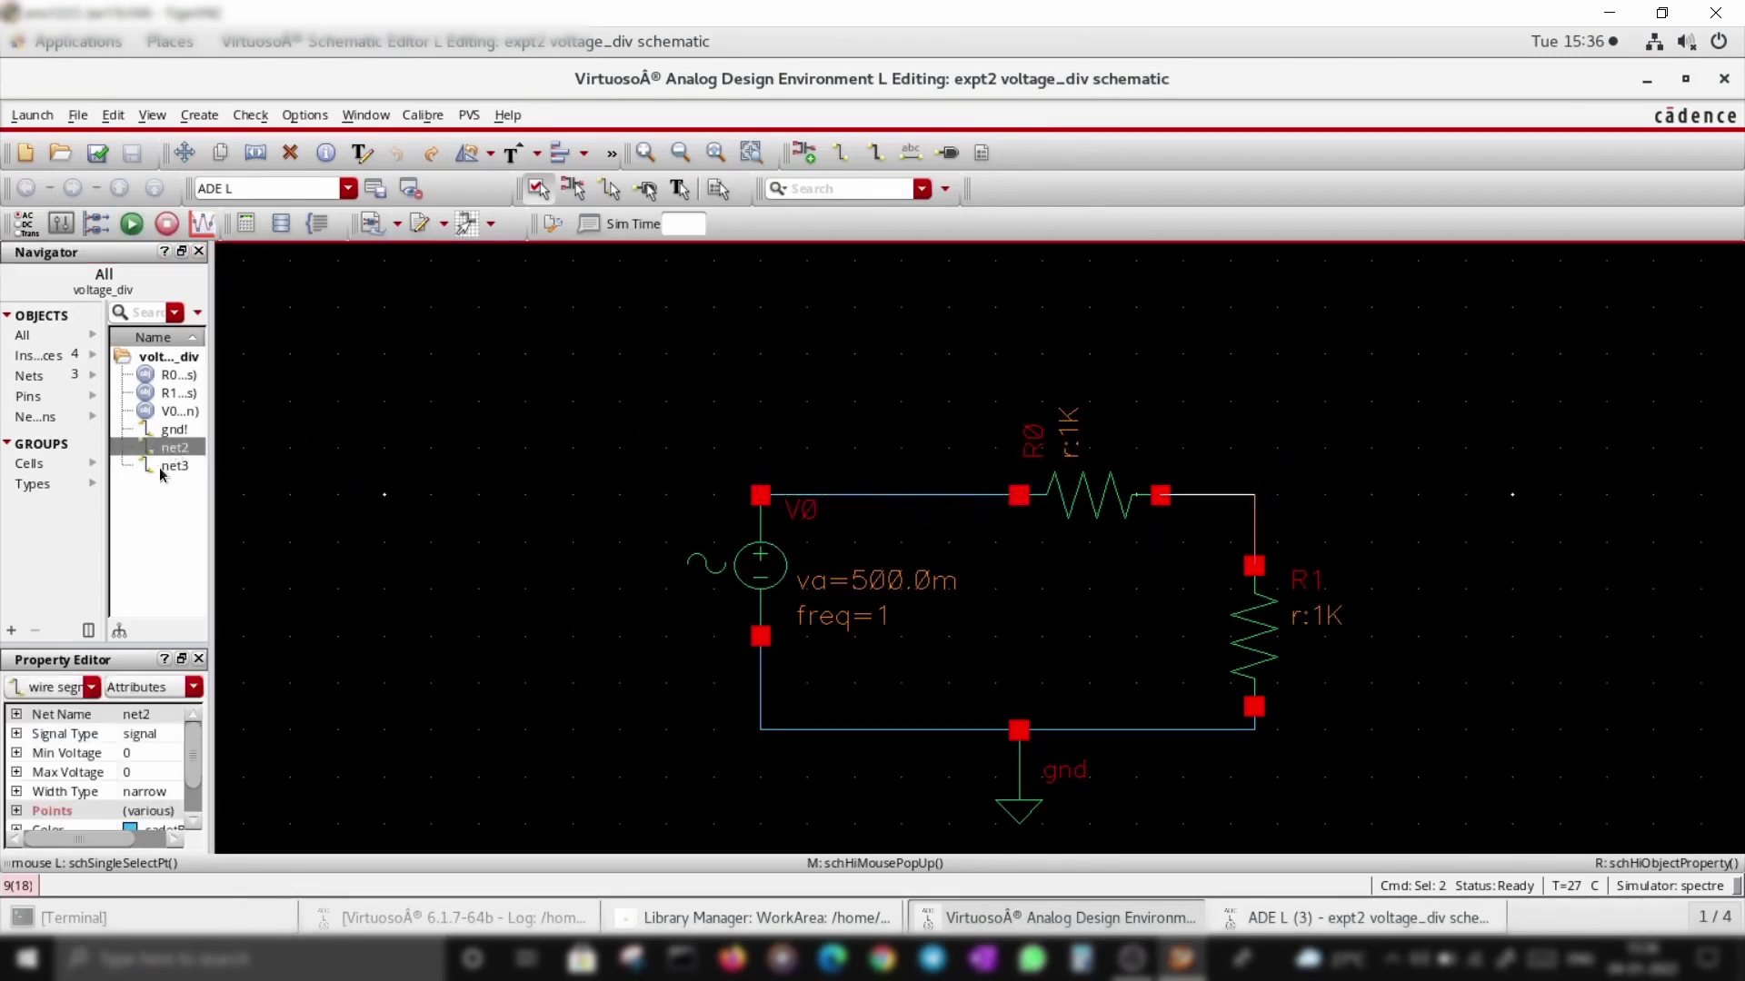
pyautogui.click(854, 356)
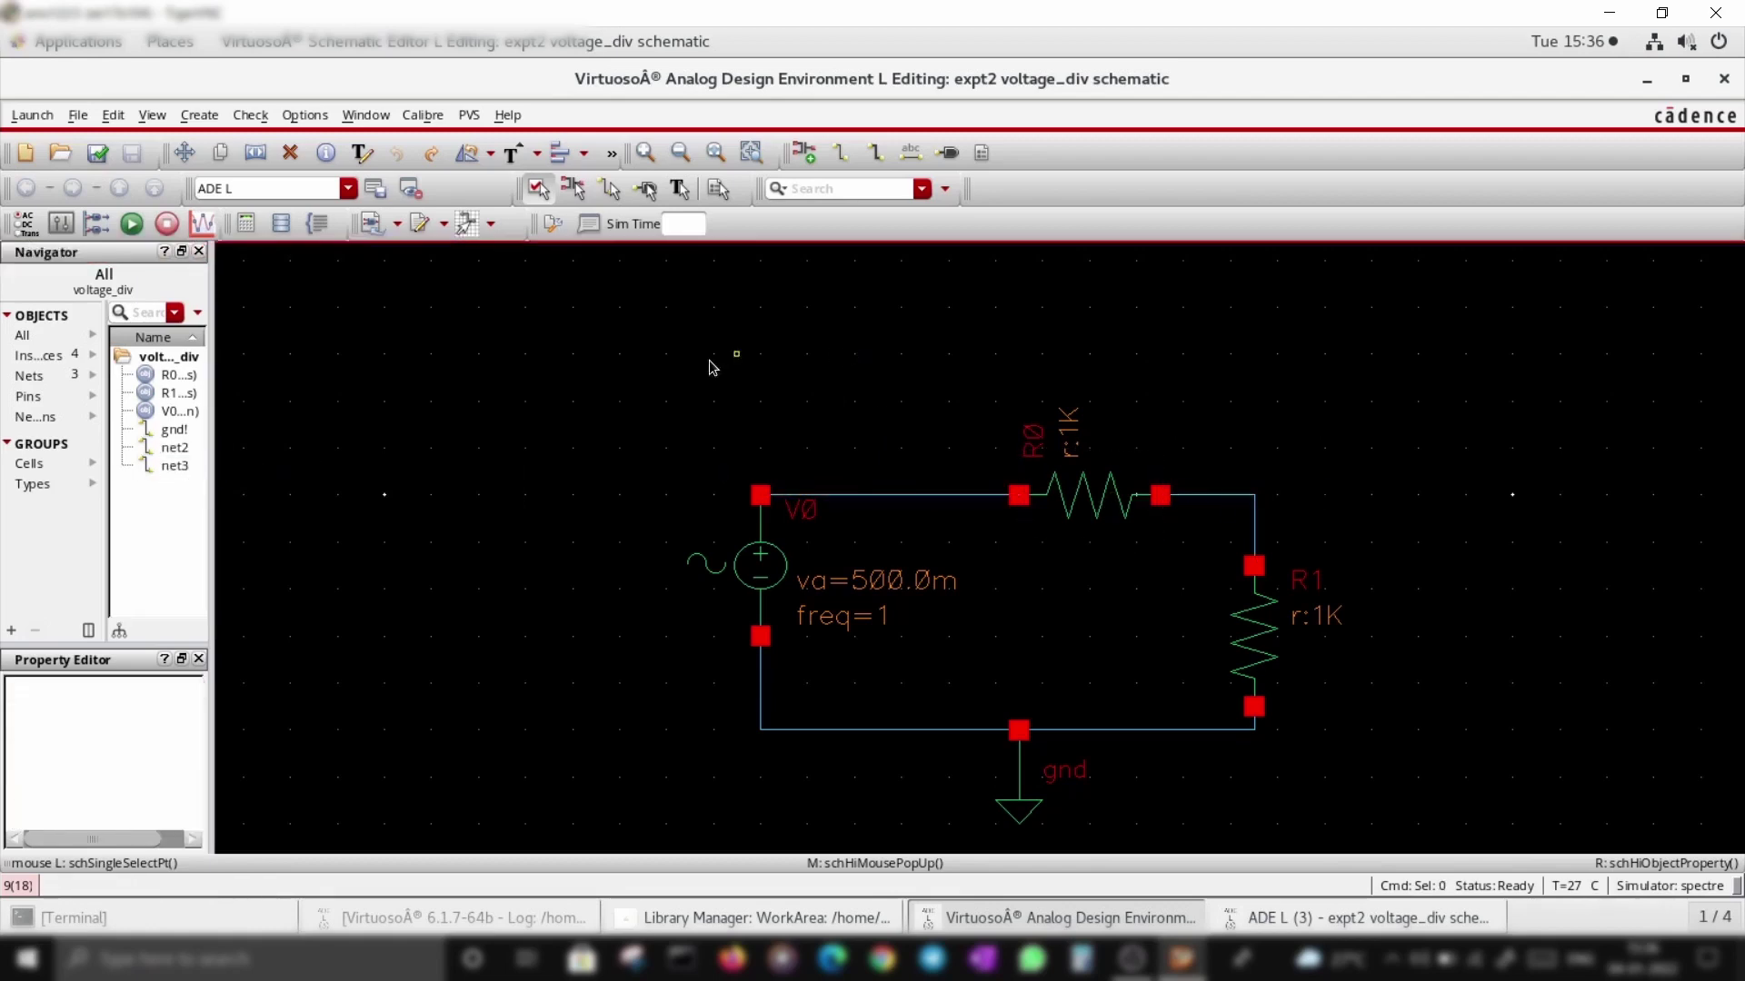
pyautogui.press('l')
pyautogui.moveTo(707, 82); pyautogui.dragTo(558, 82)
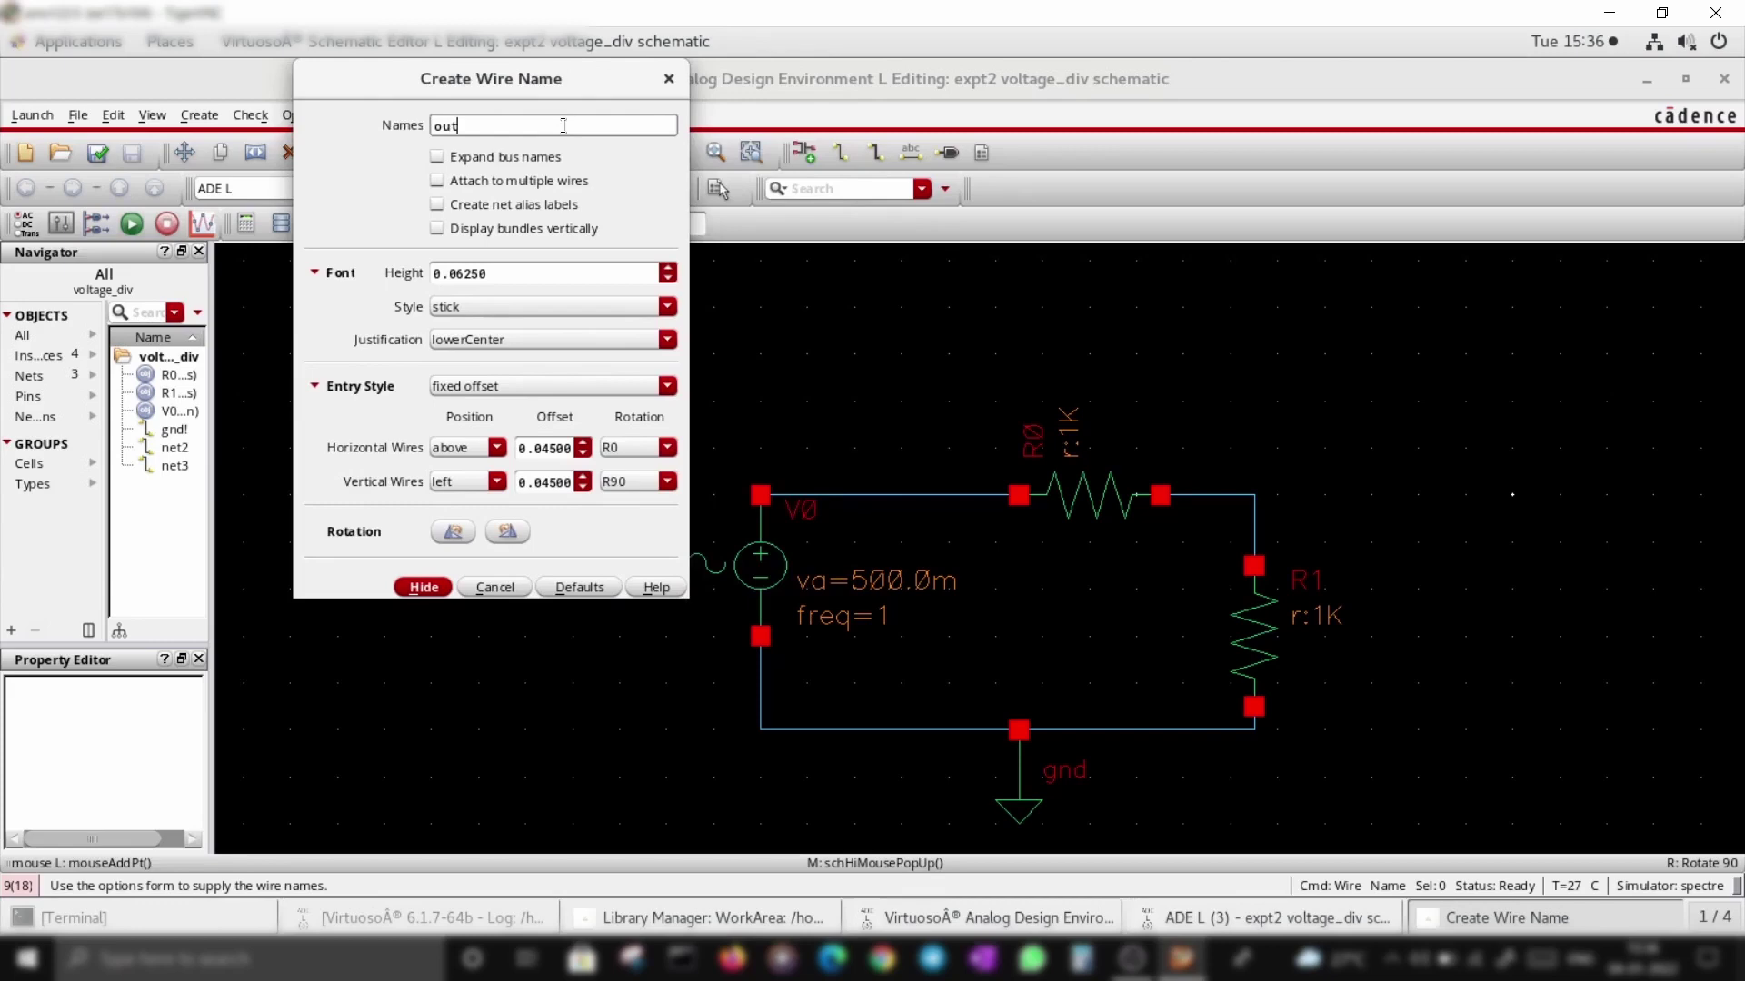
pyautogui.click(435, 586)
pyautogui.click(1231, 496)
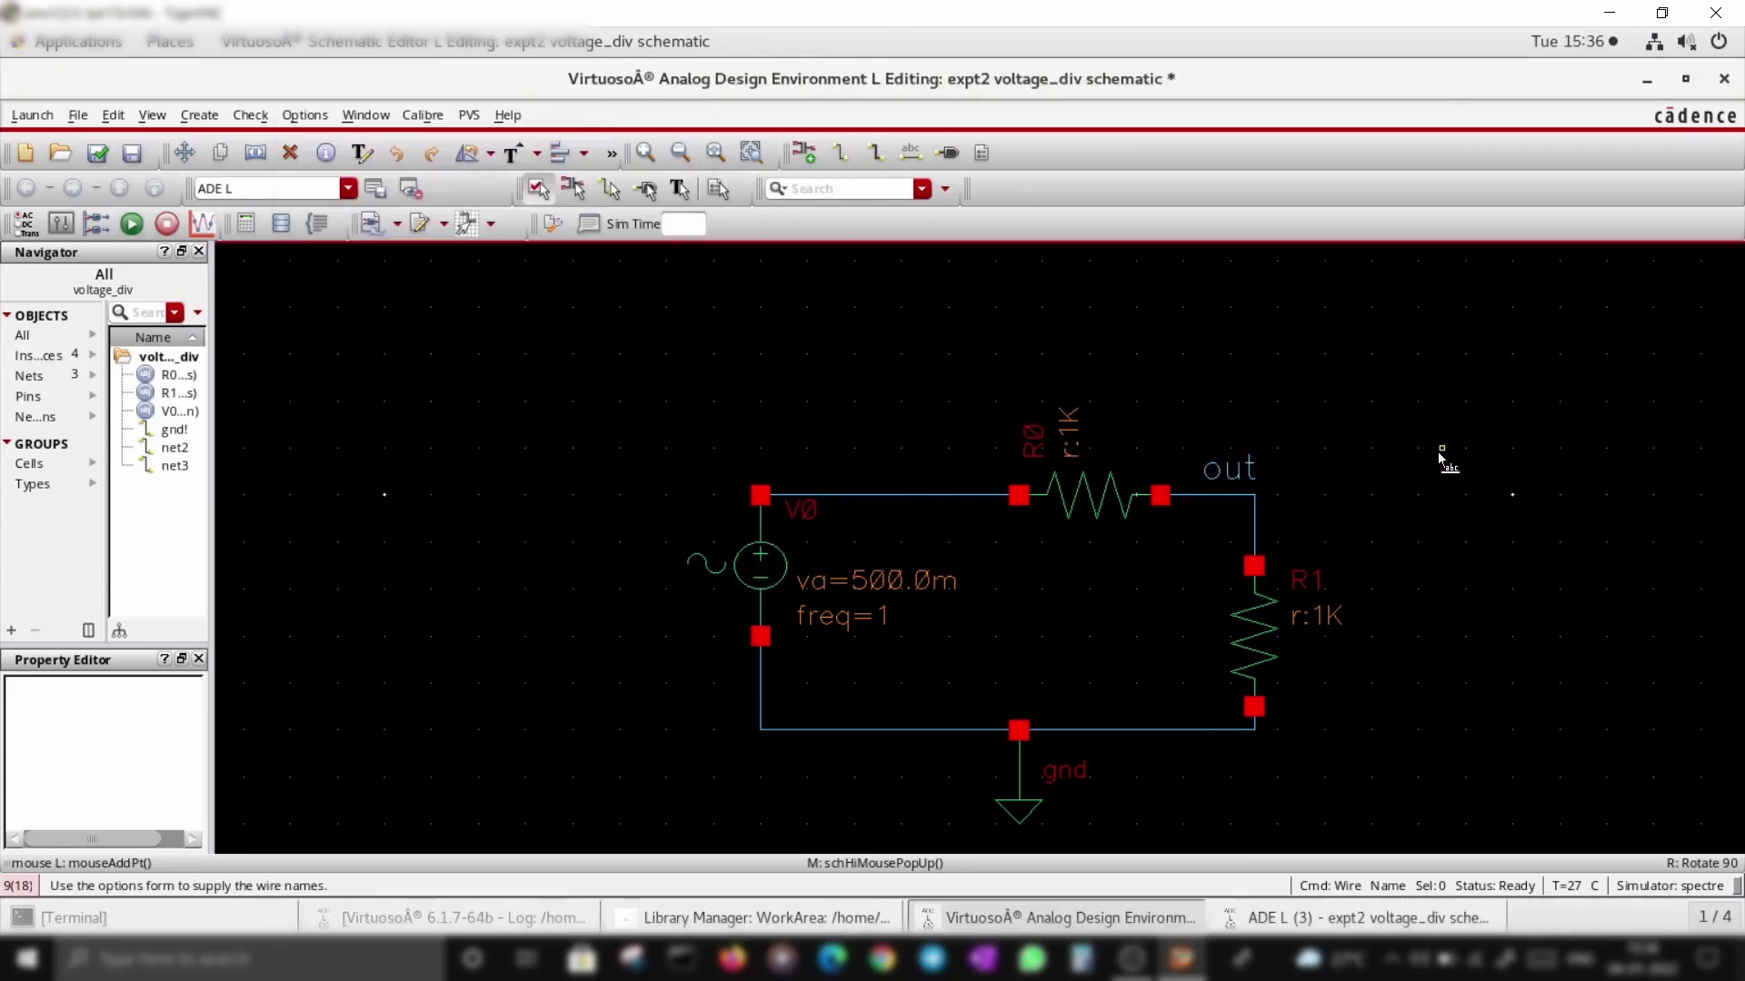
pyautogui.press('Escape')
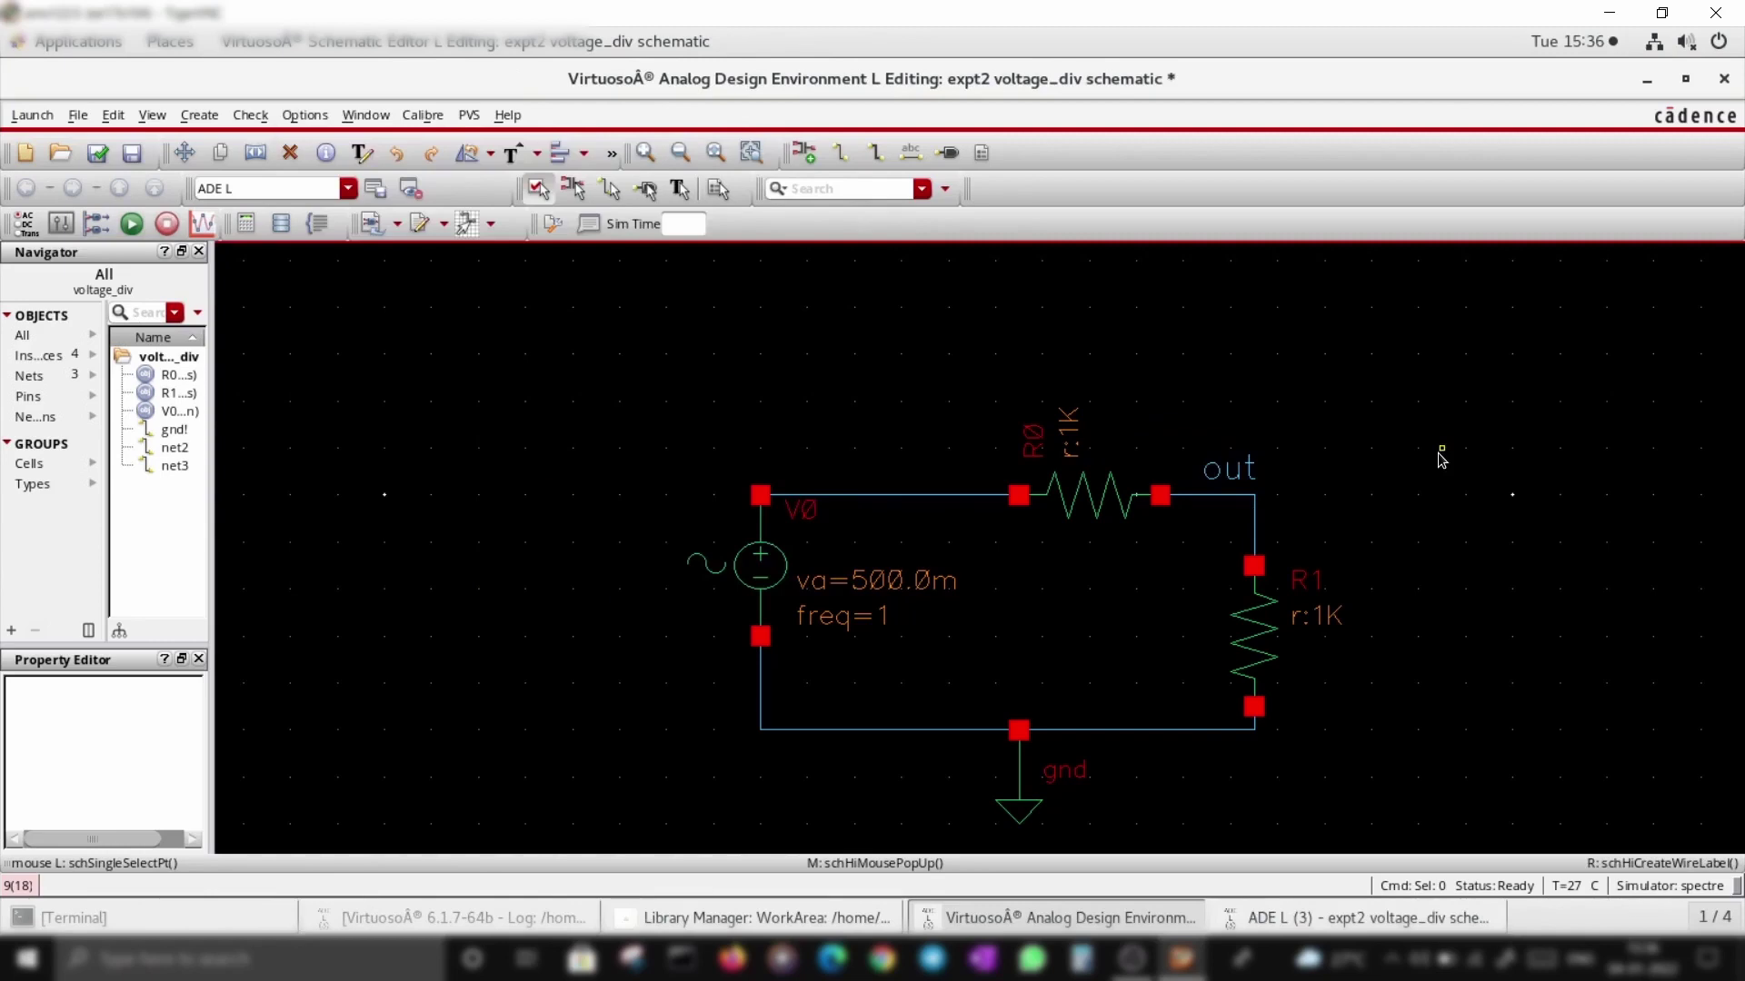
pyautogui.press('p')
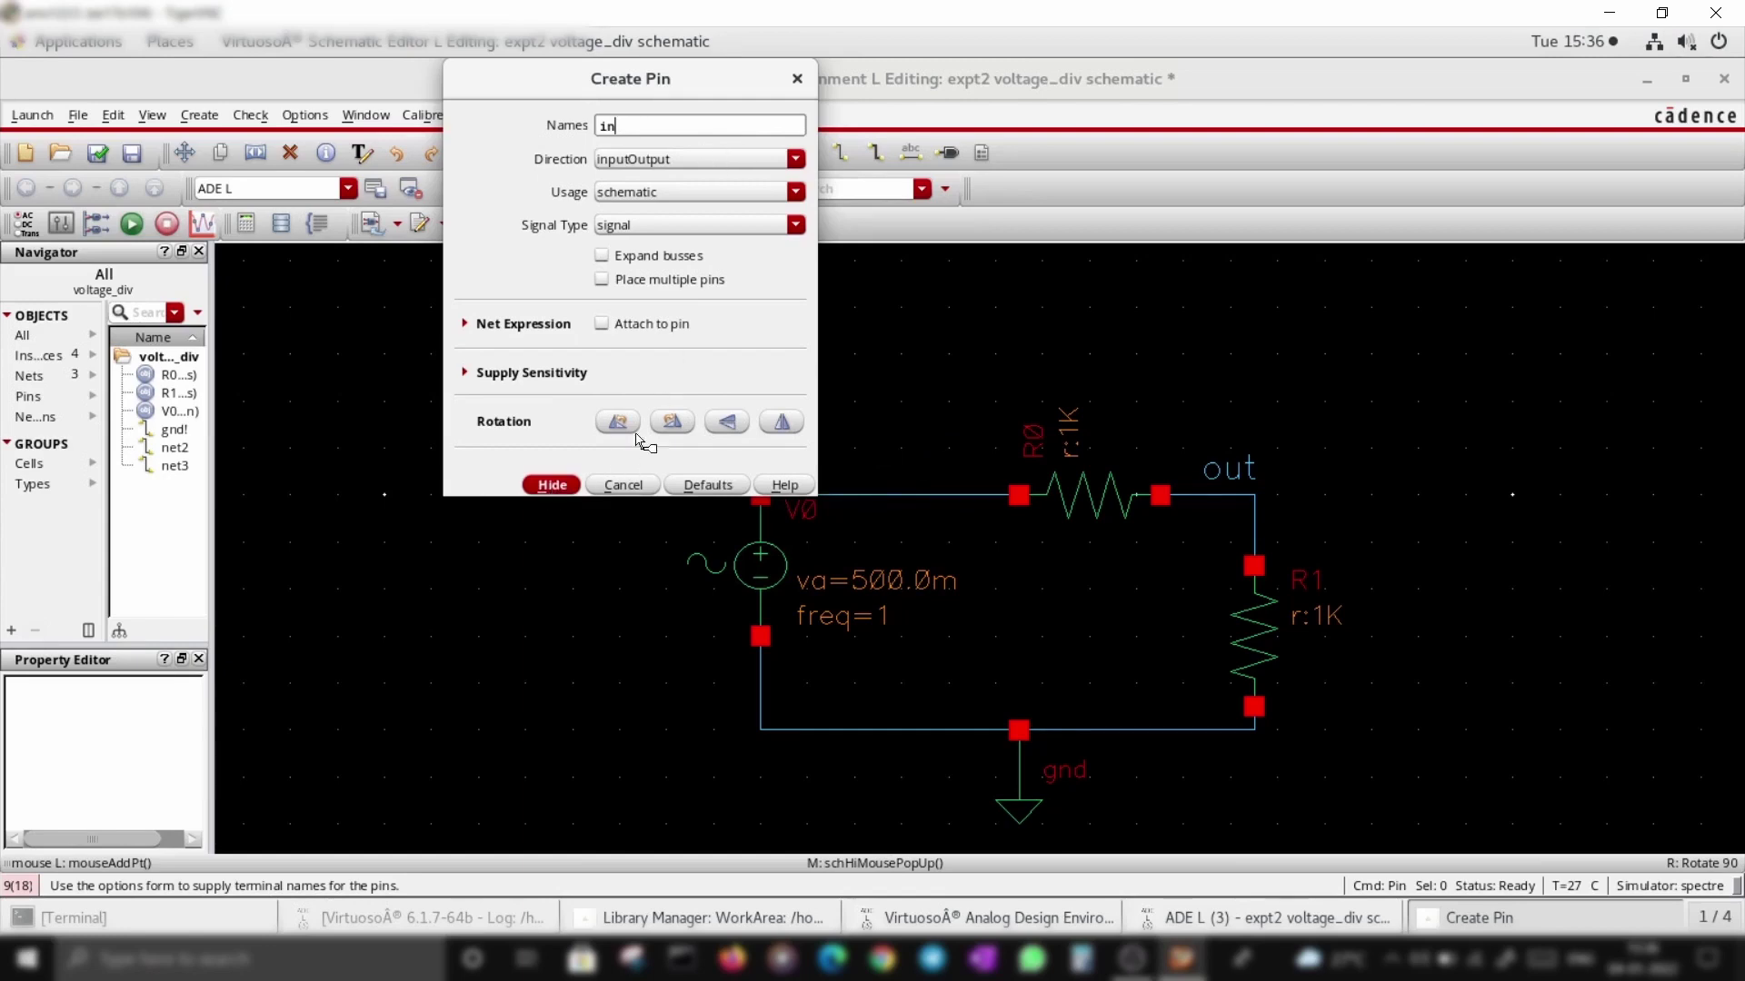
# Step: Place the in pin above the V0–R0 wire and wire it down to that wire
pyautogui.click(552, 486)
pyautogui.click(912, 448)
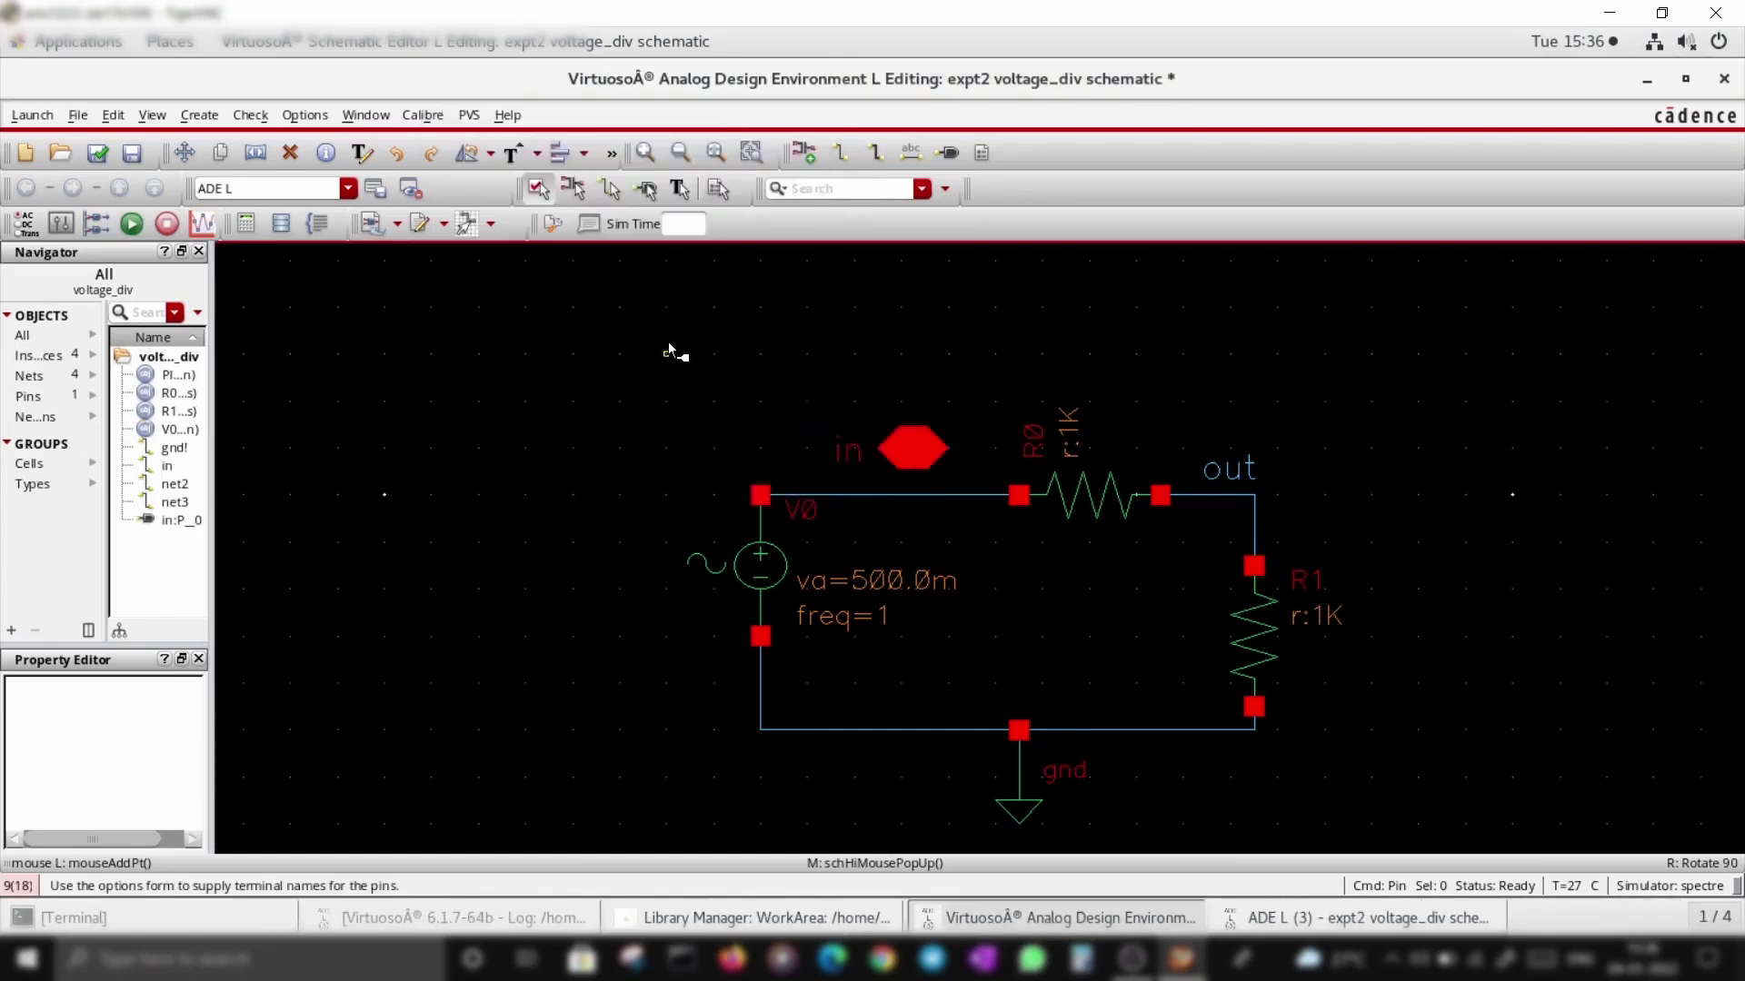
pyautogui.press('w')
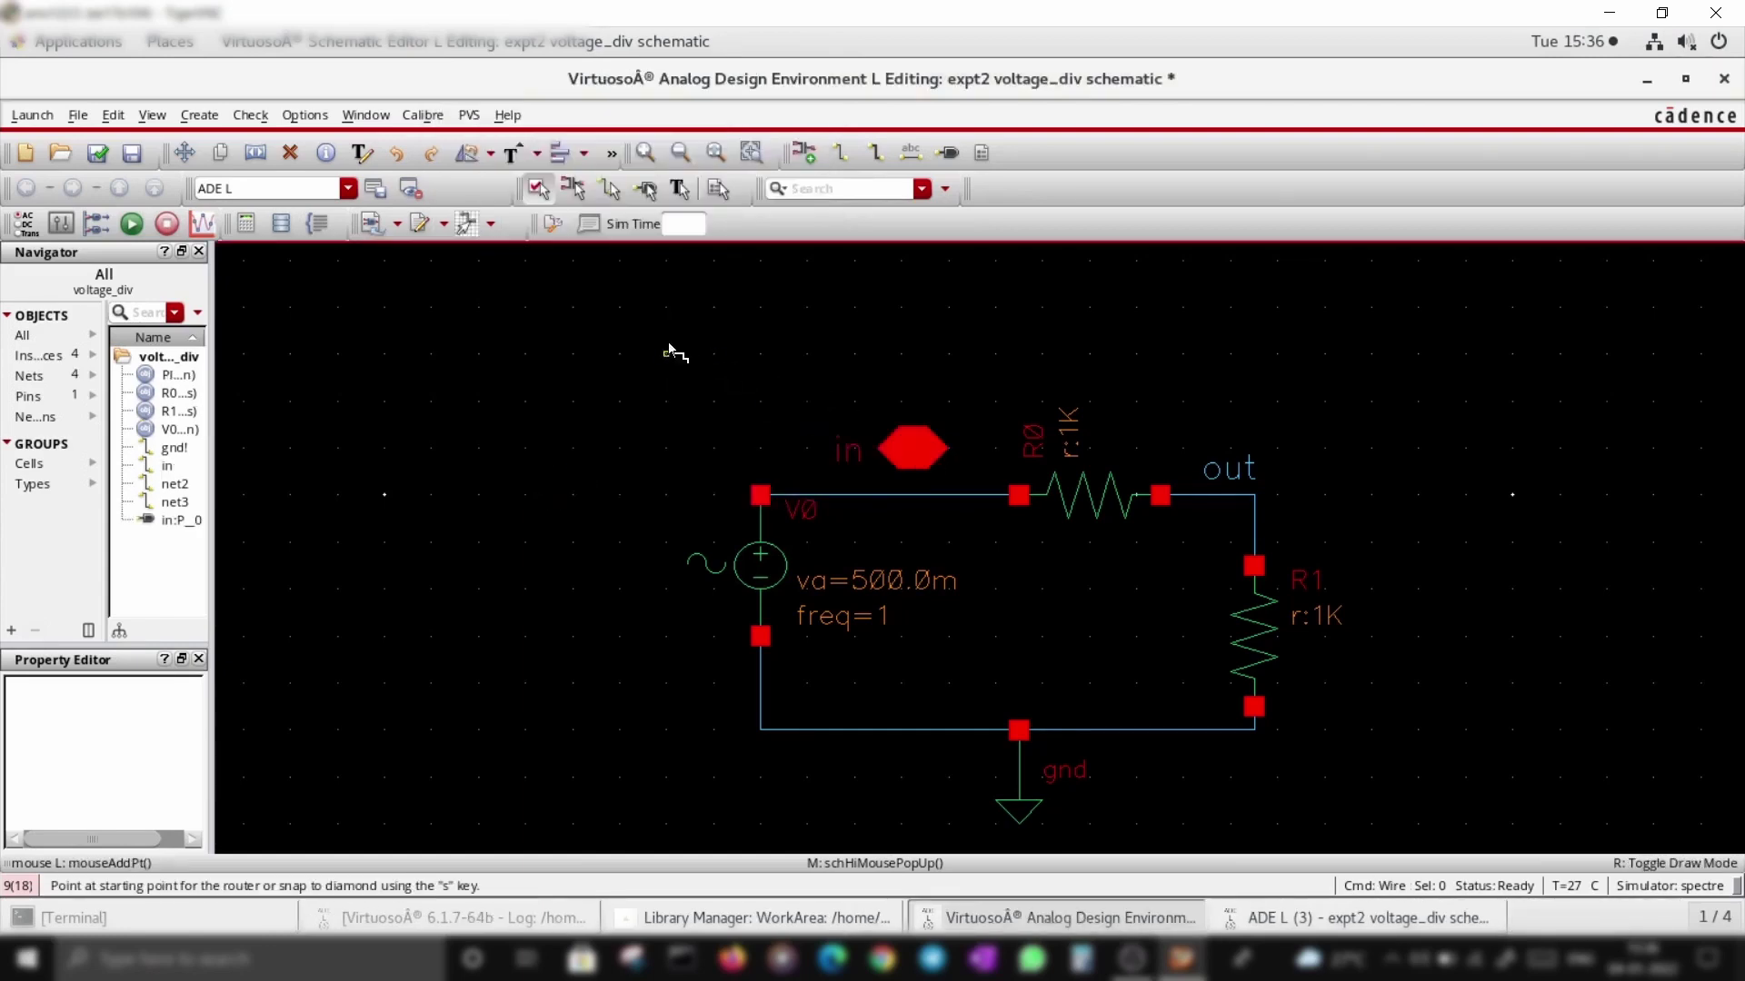
pyautogui.click(925, 452)
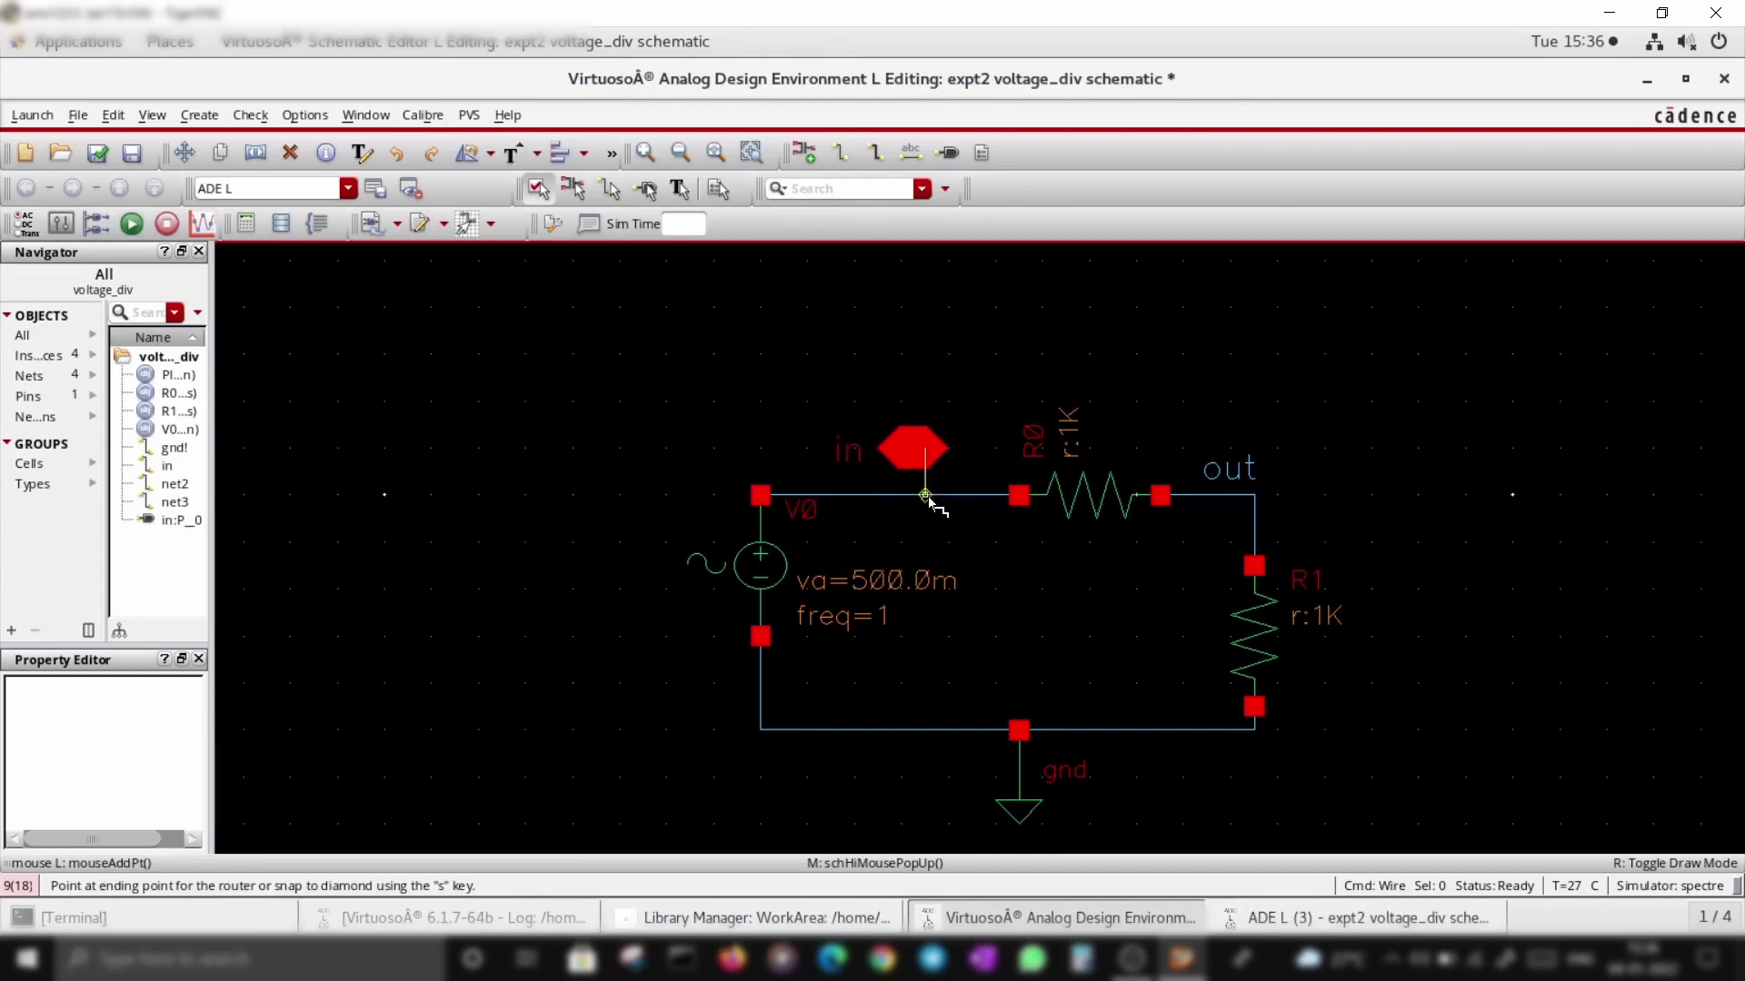
pyautogui.click(904, 495)
pyautogui.press('Escape')
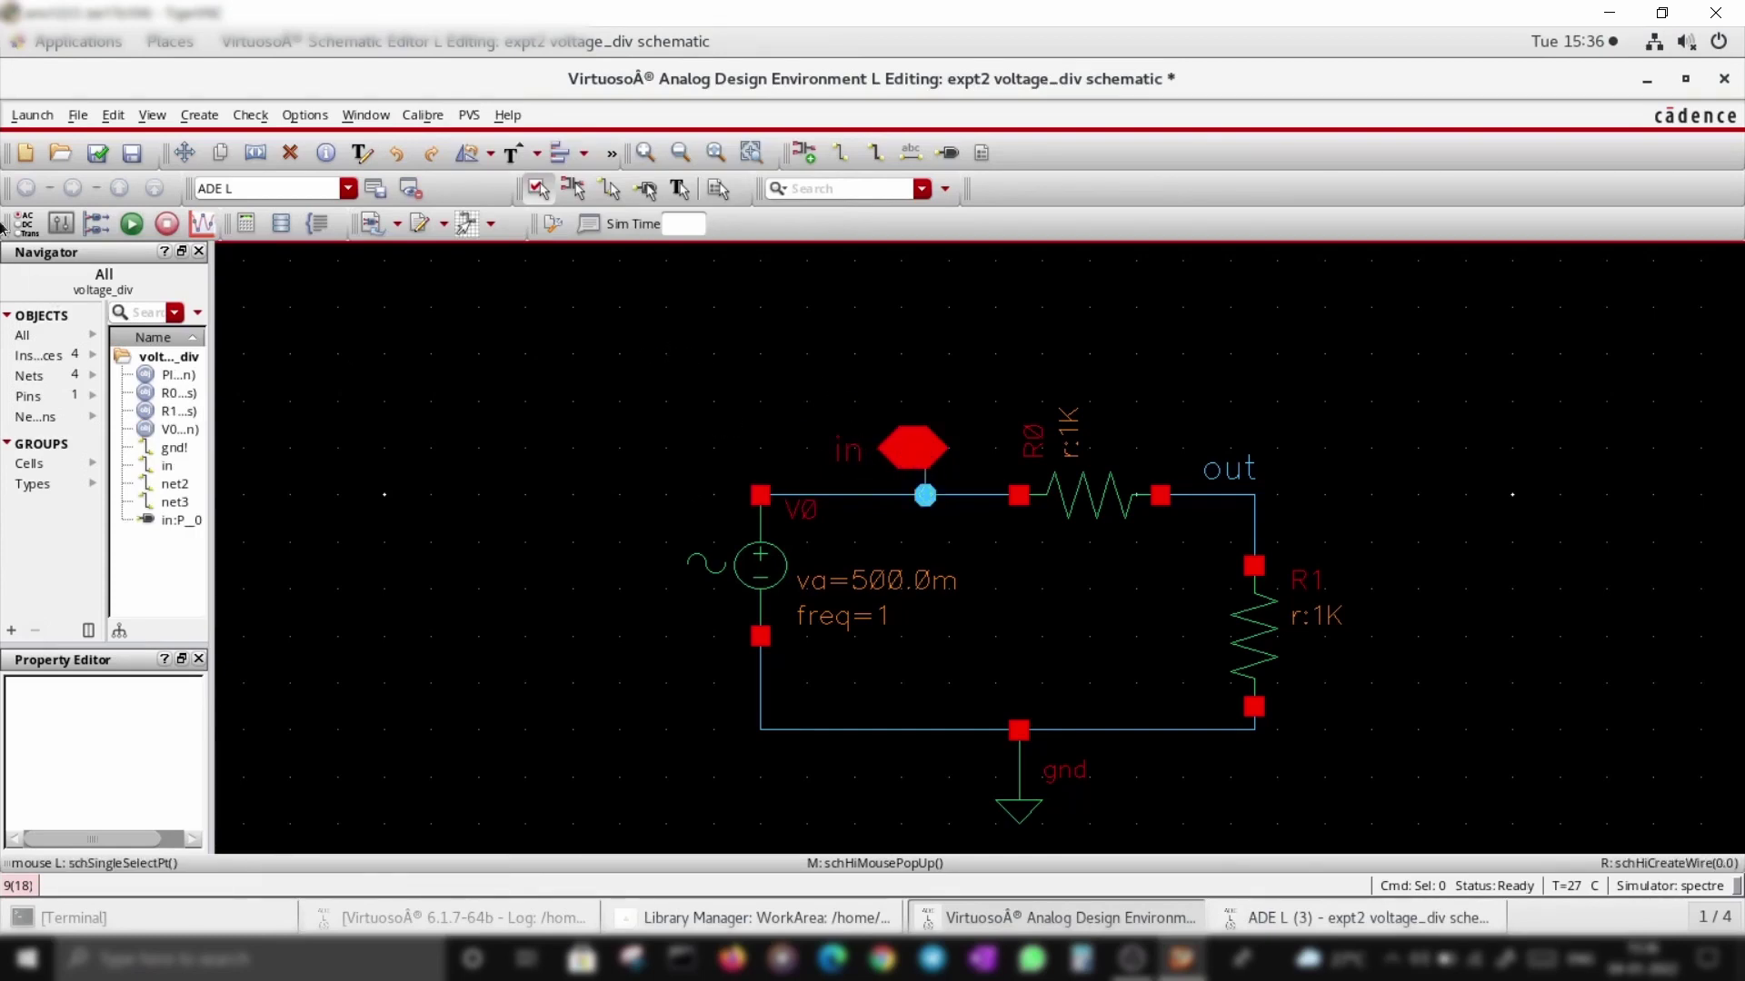
# Step: Check and save the schematic, then inspect the out and in nets
pyautogui.click(99, 153)
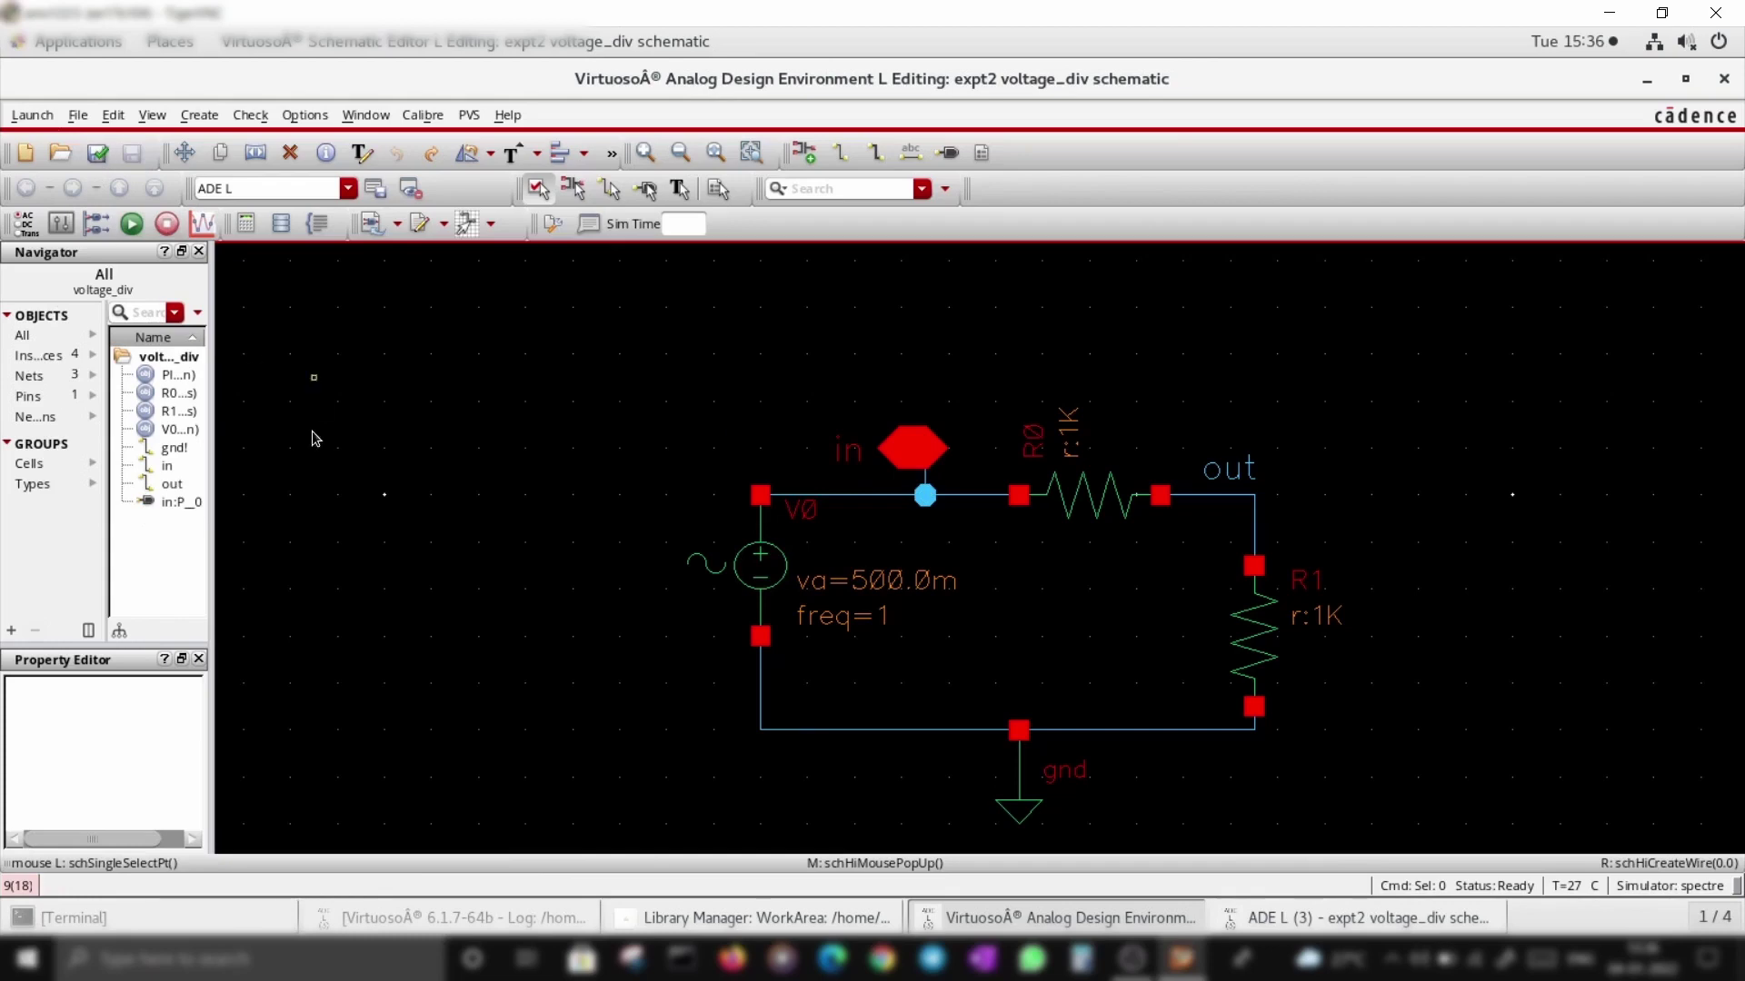
pyautogui.click(172, 494)
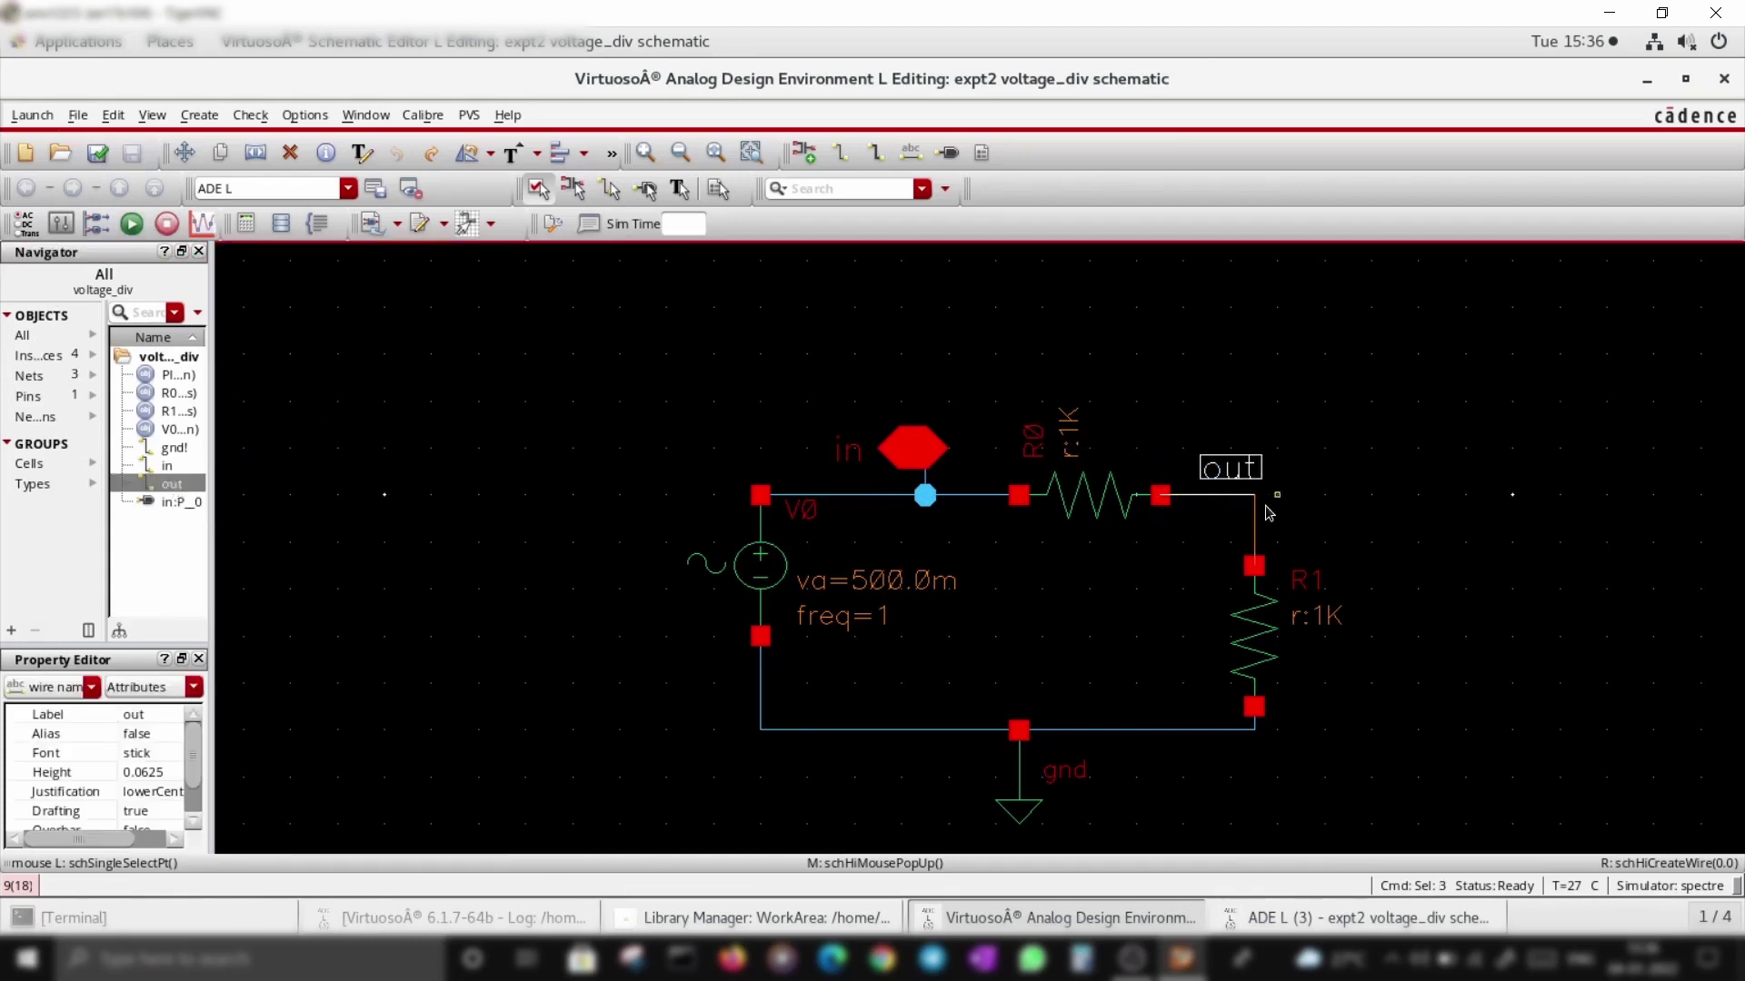
pyautogui.click(167, 468)
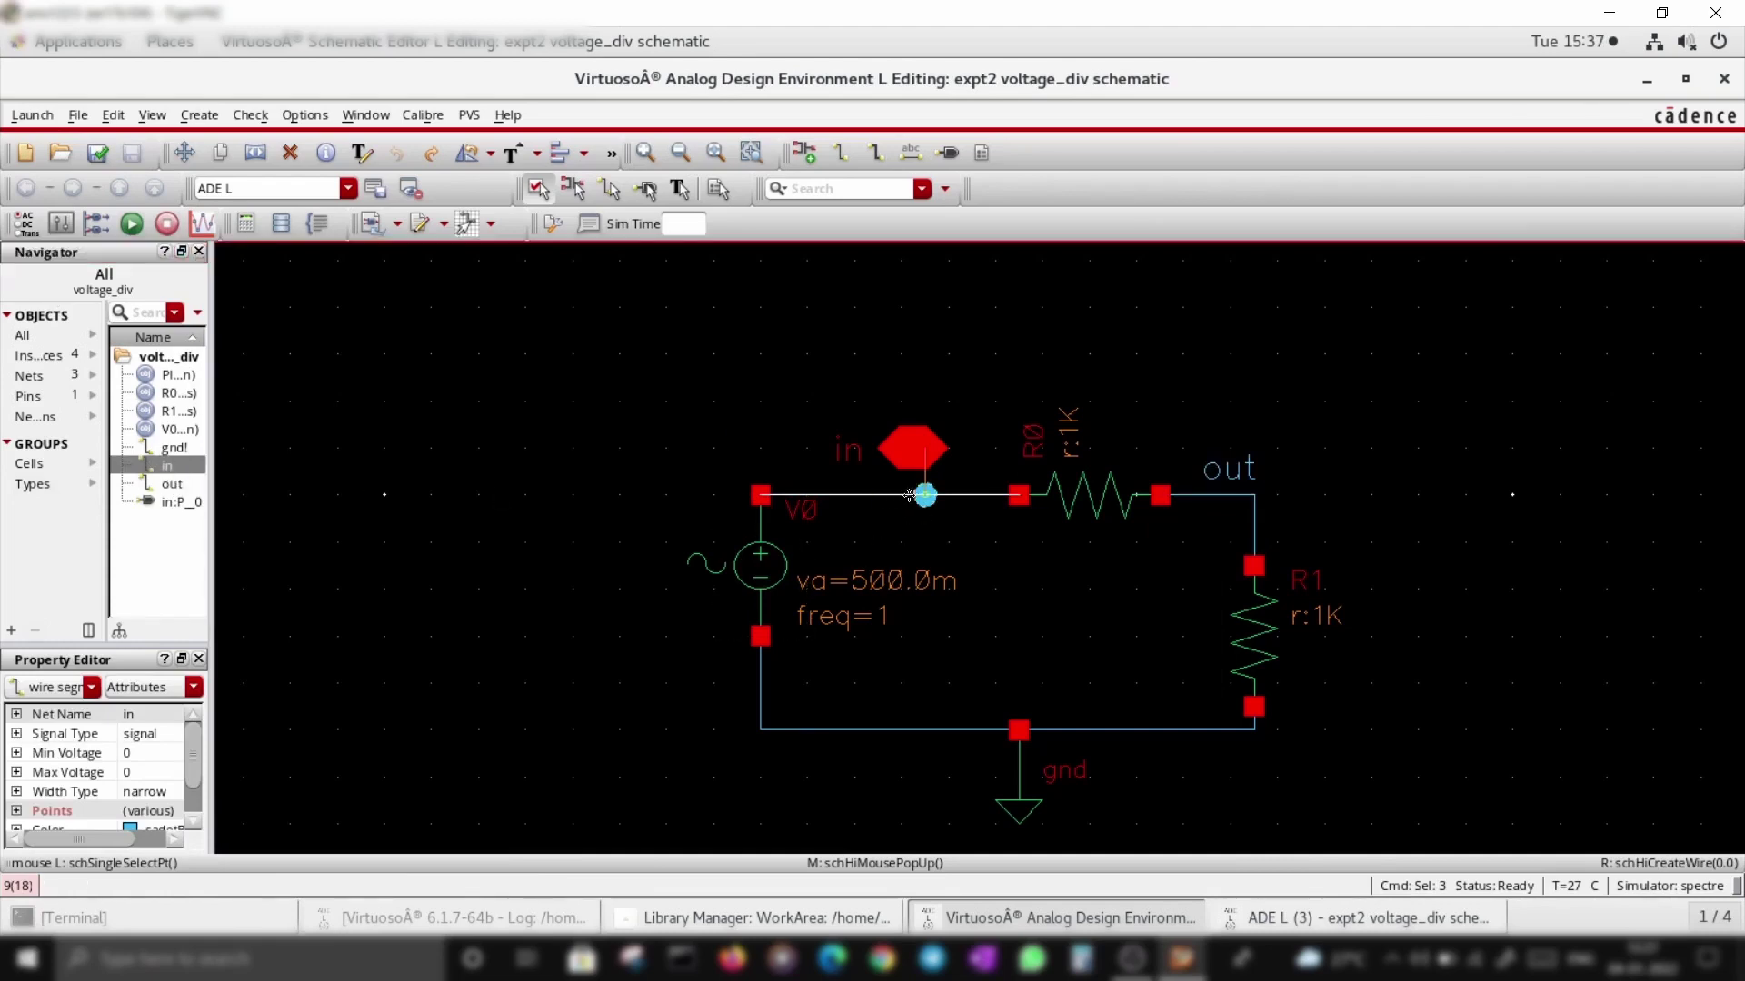
# Step: Add a tran analysis with 5 s stop time and liberal accuracy, then run it
pyautogui.click(524, 514)
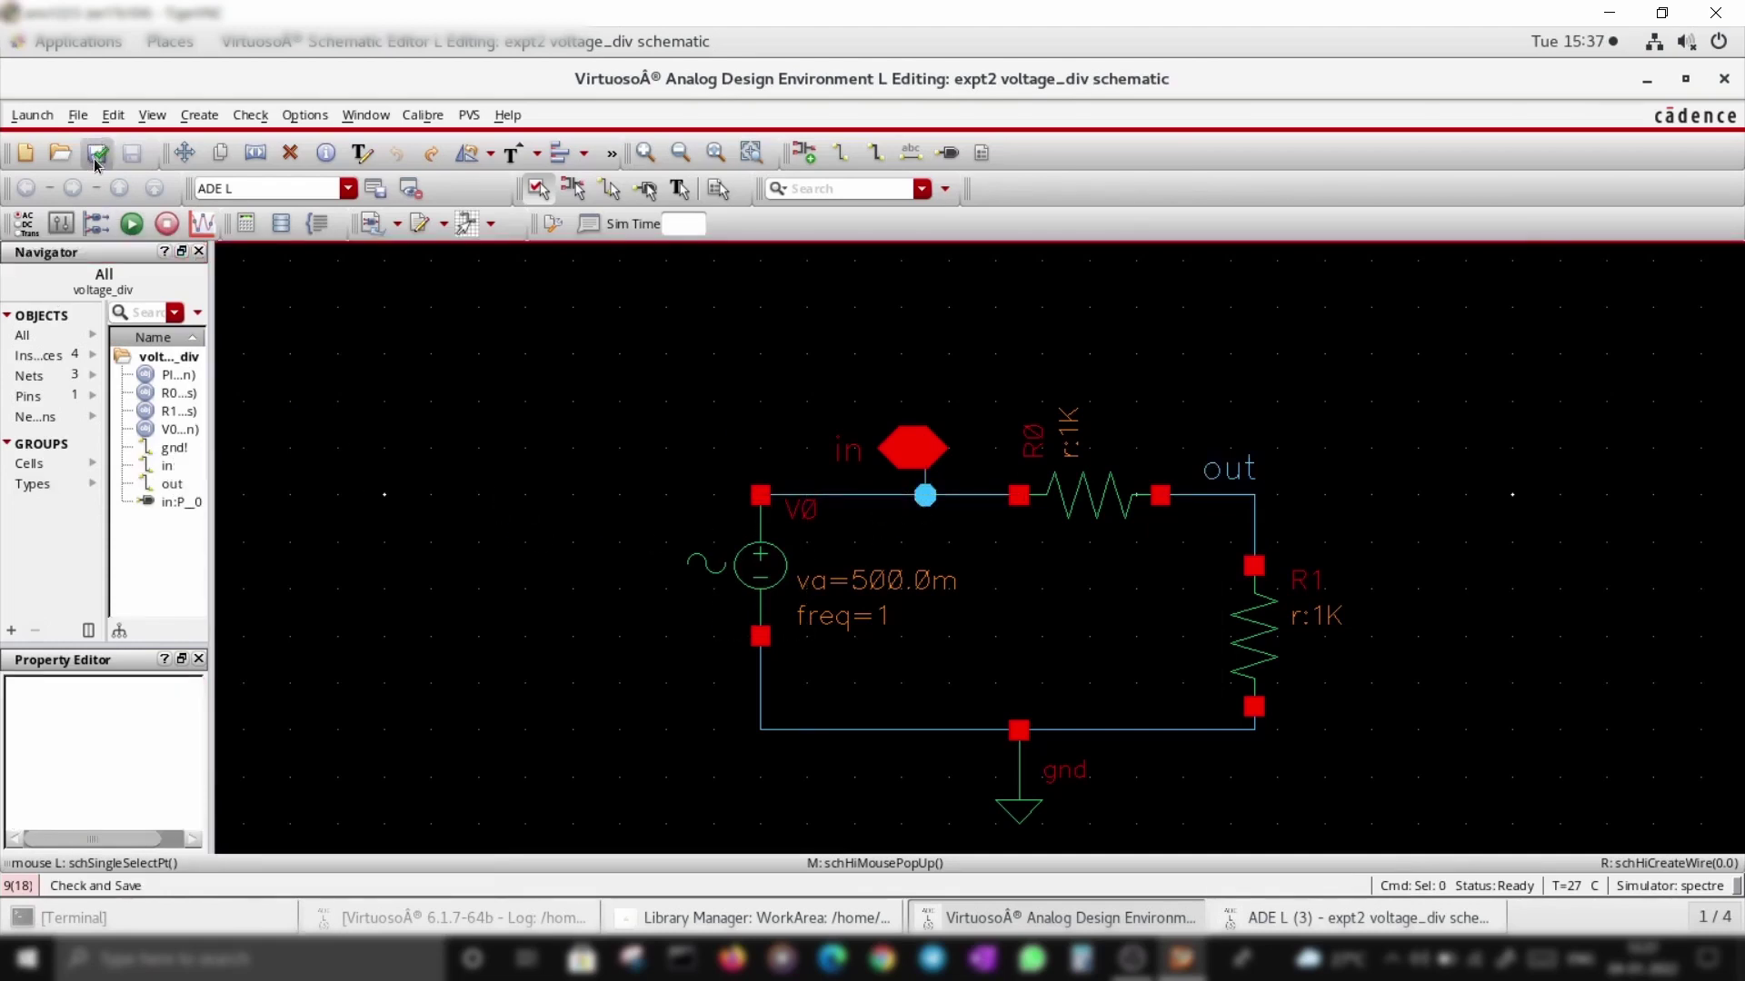
pyautogui.click(95, 156)
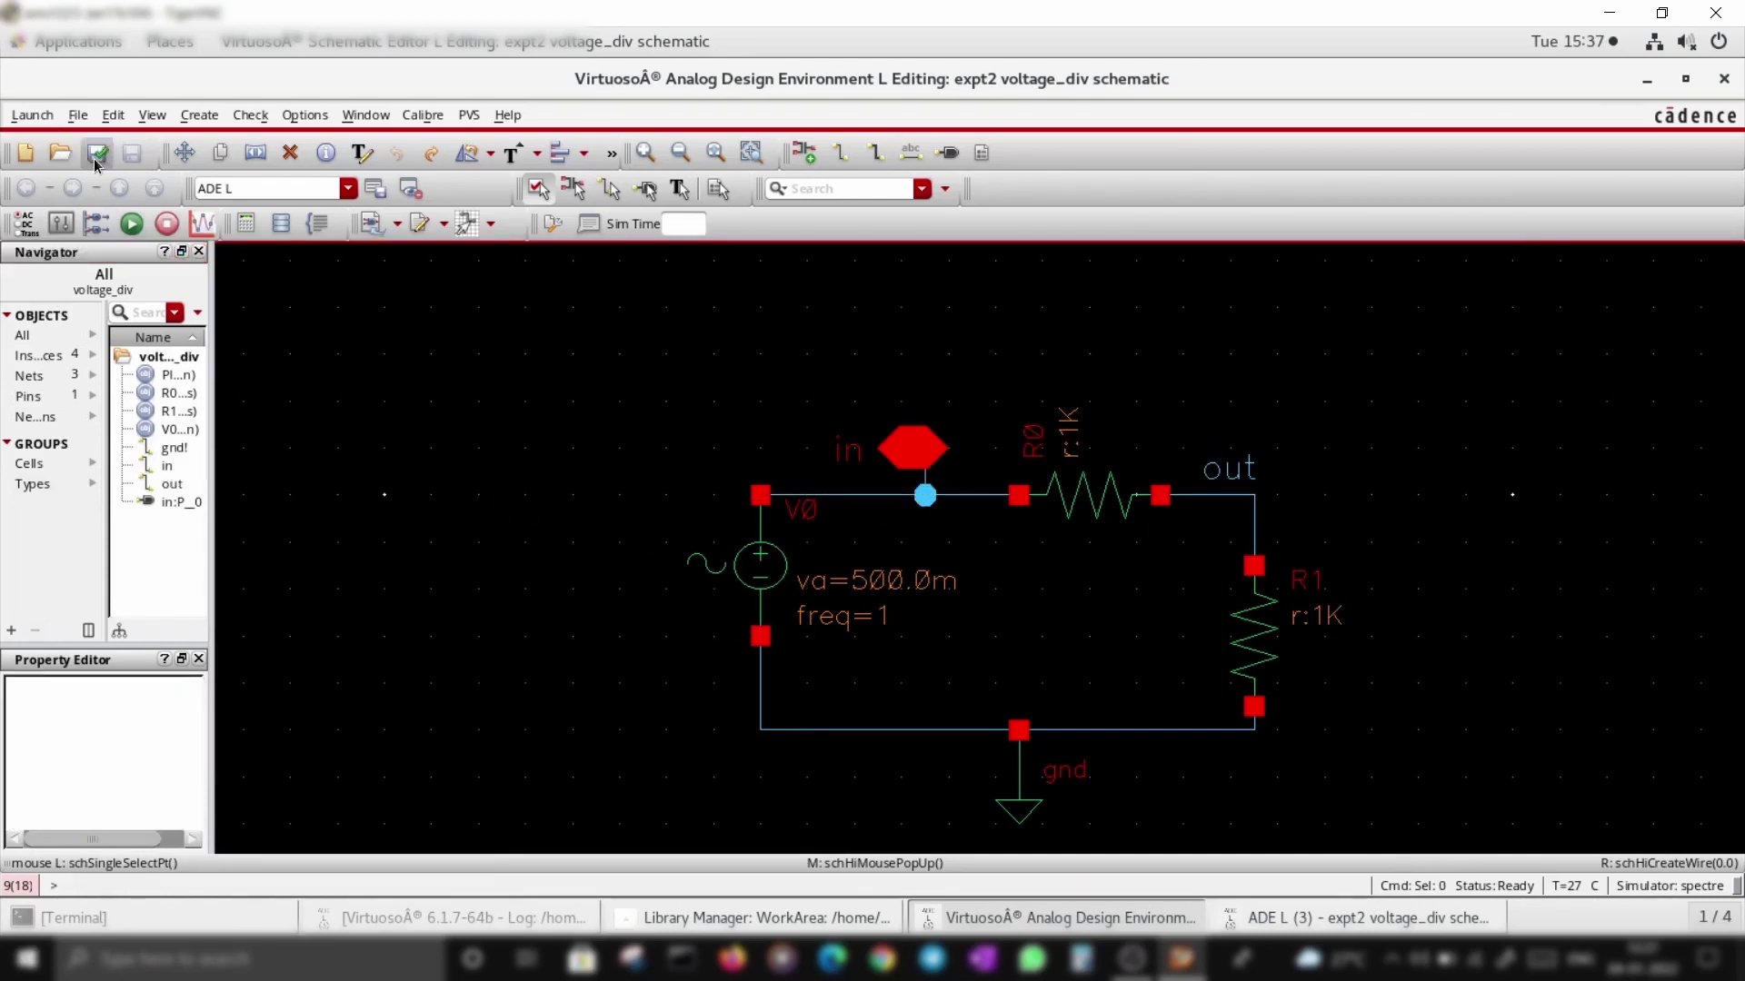
pyautogui.click(25, 225)
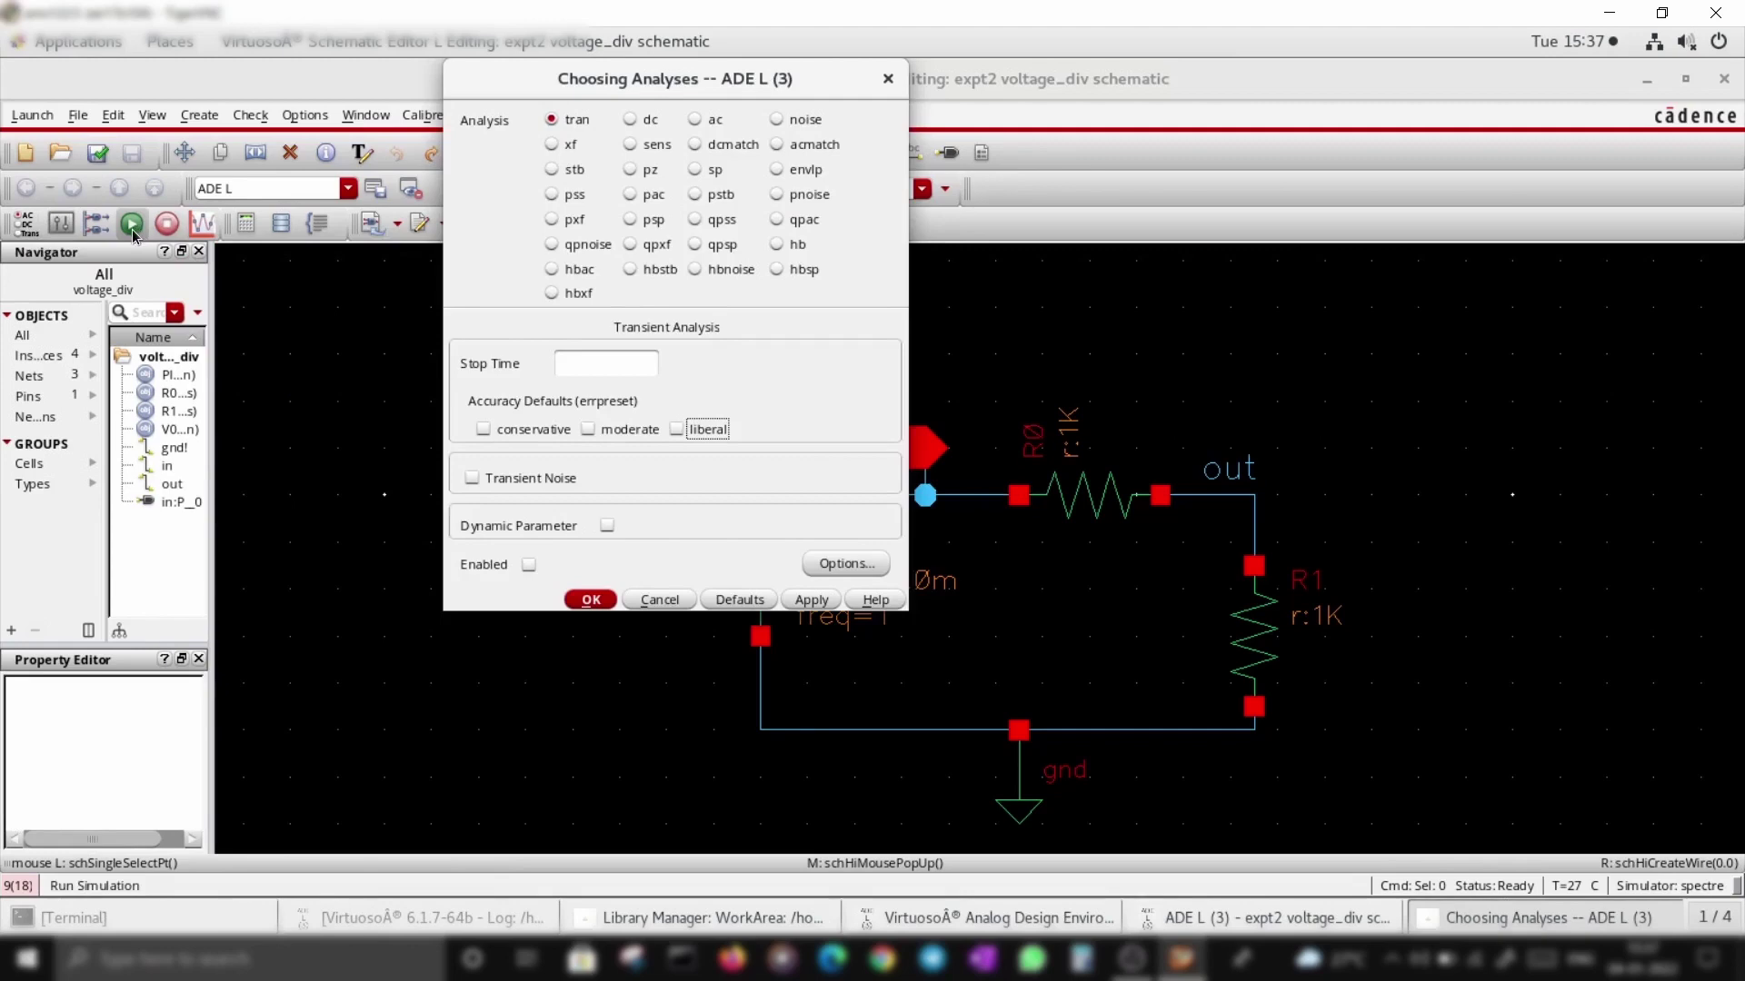
pyautogui.click(608, 358)
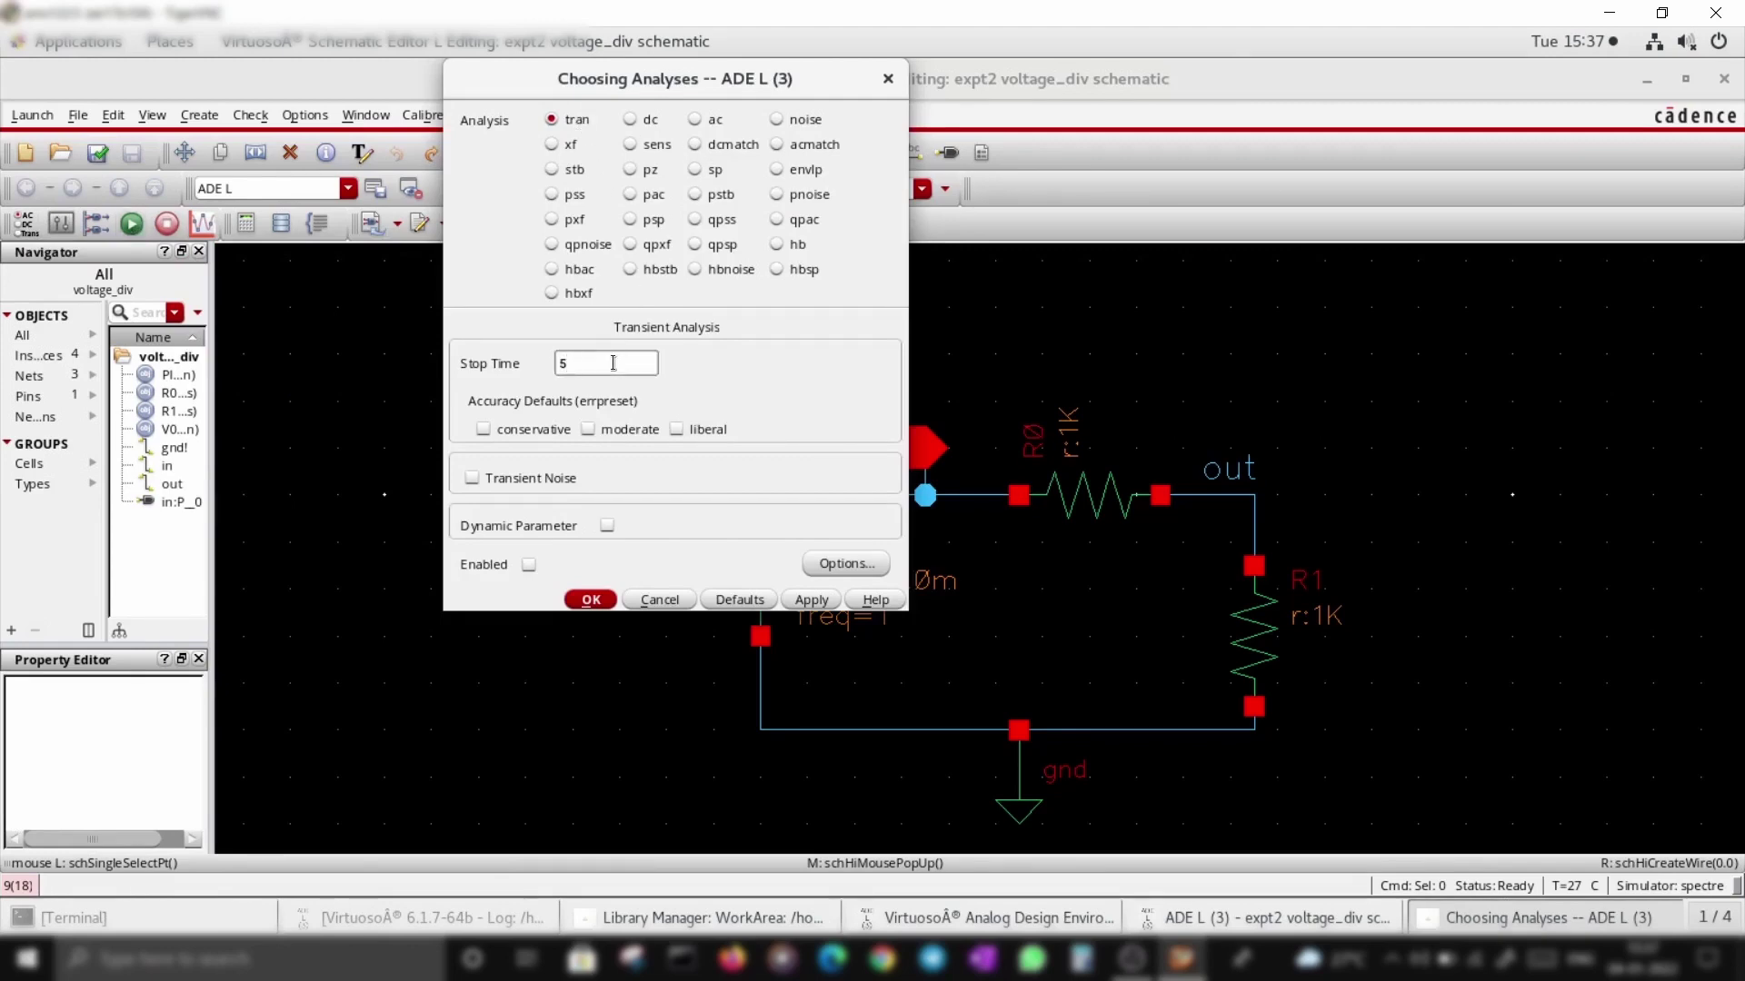
pyautogui.click(677, 430)
pyautogui.click(591, 602)
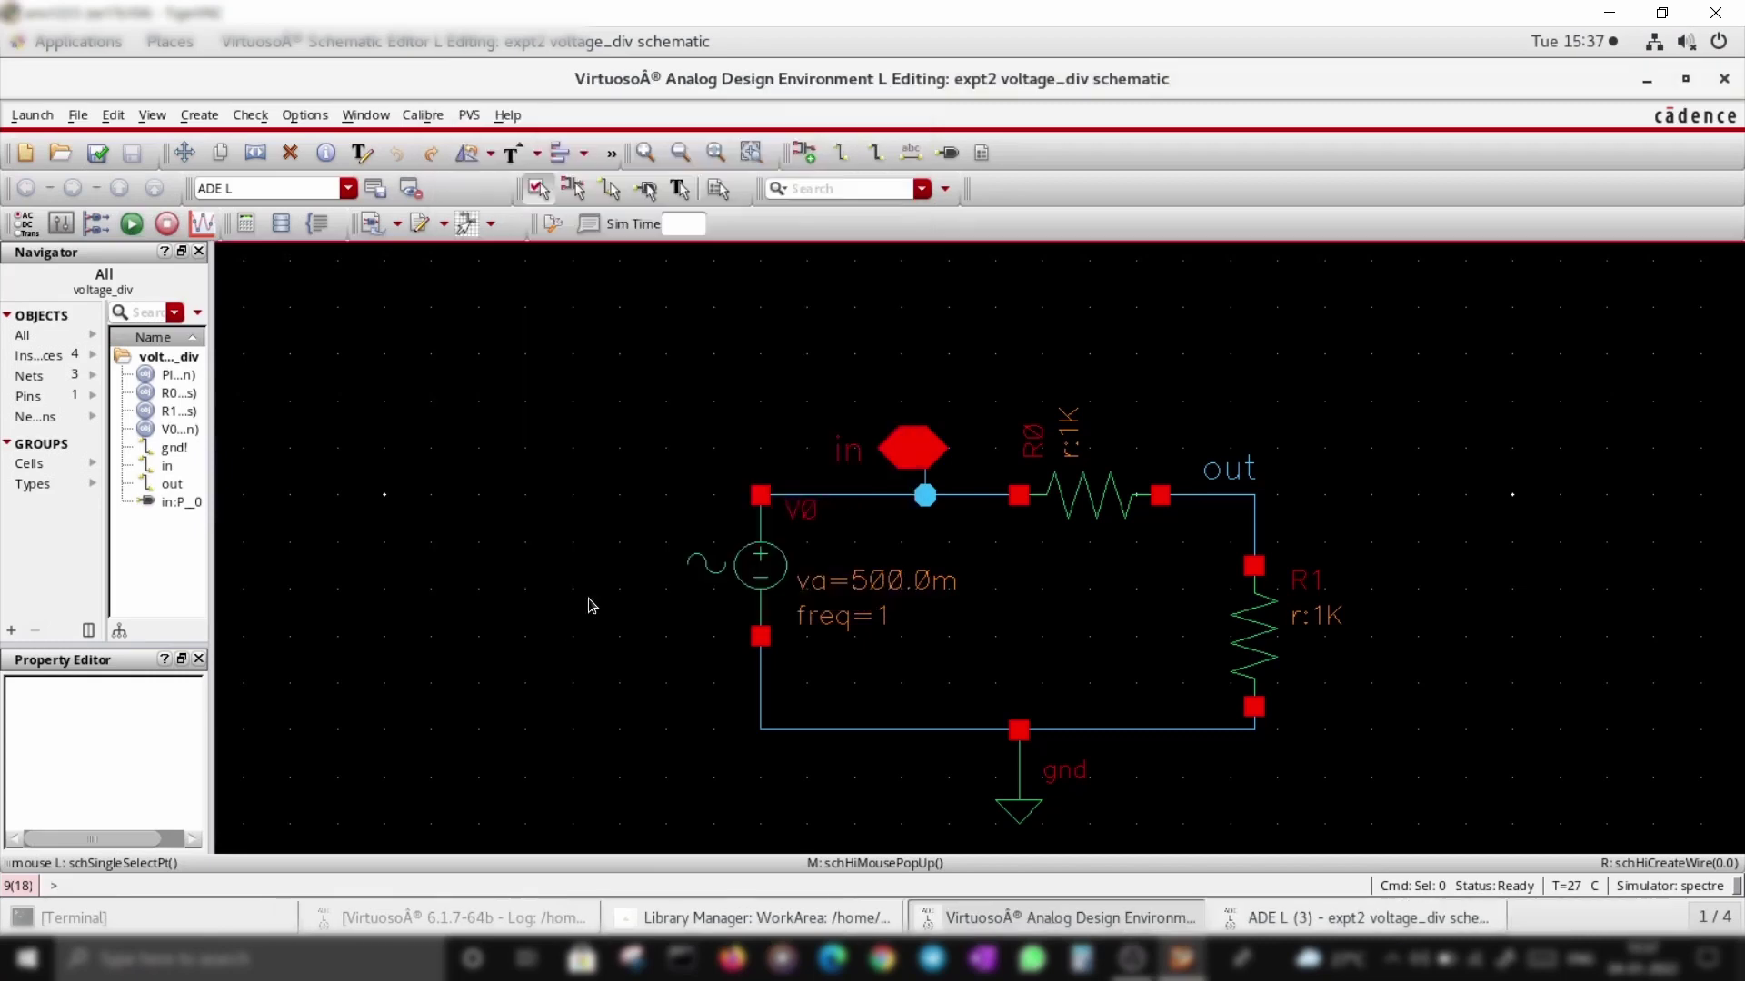
pyautogui.click(133, 224)
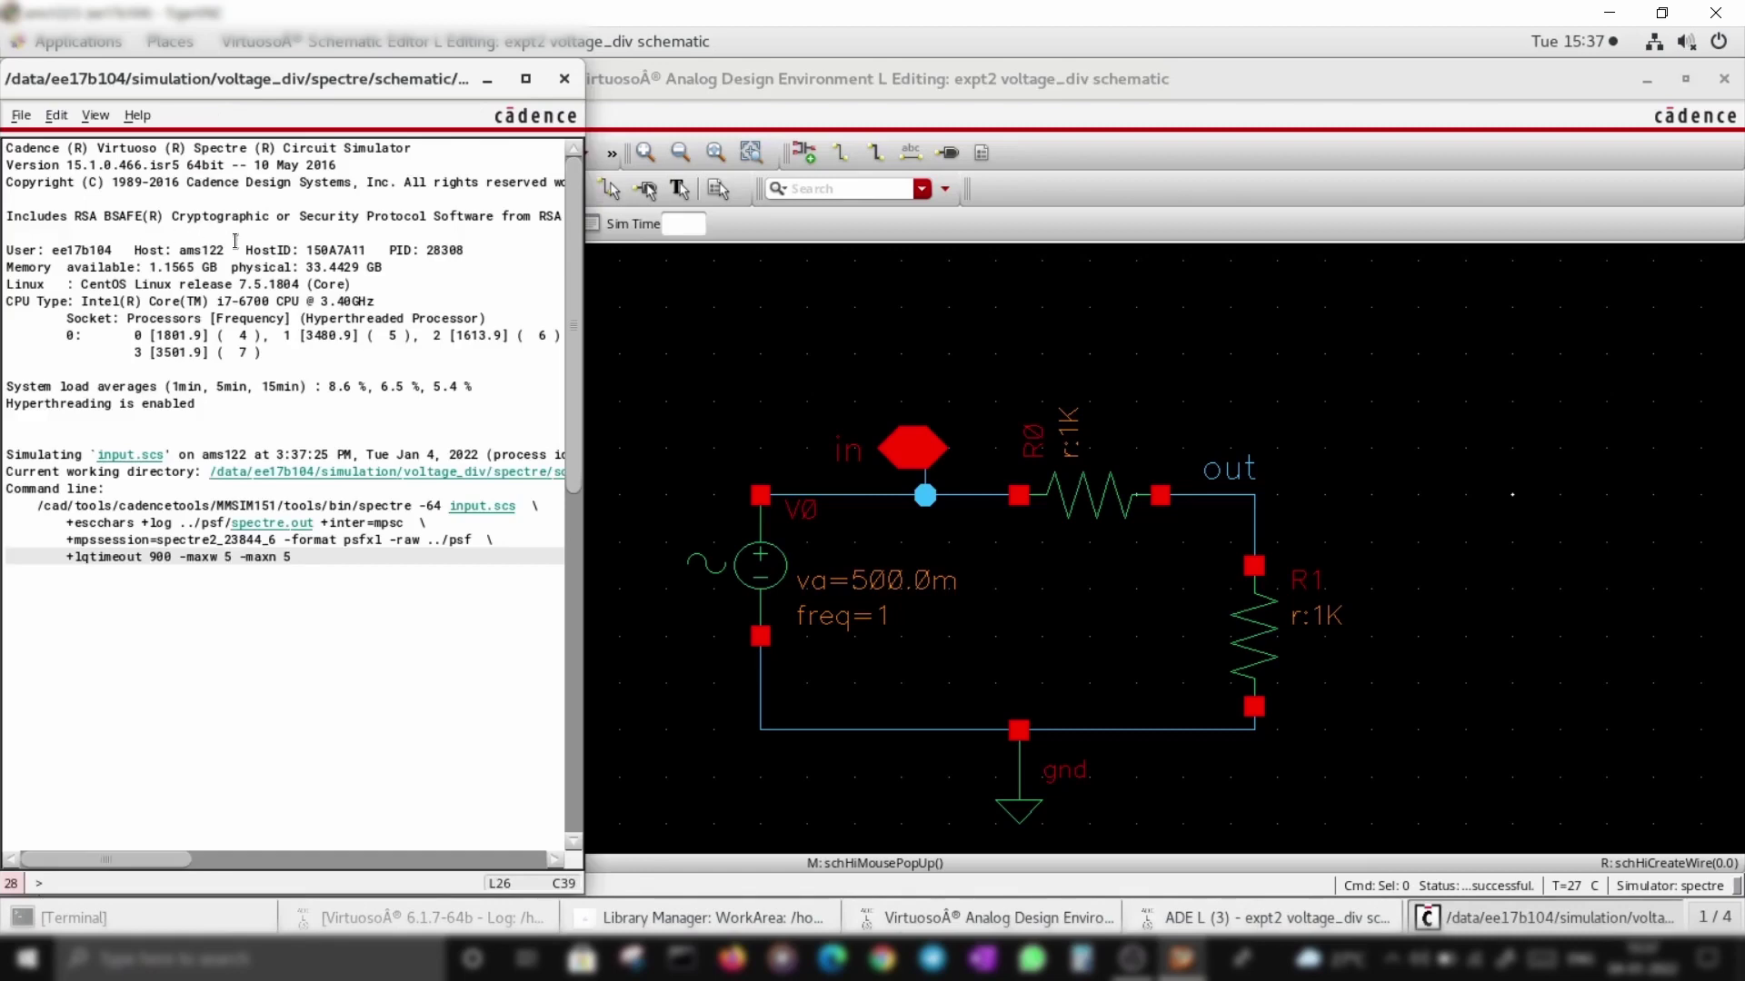
# Step: Direct-plot the out net's transient voltage using Select Net with Add To Outputs checked
pyautogui.click(487, 80)
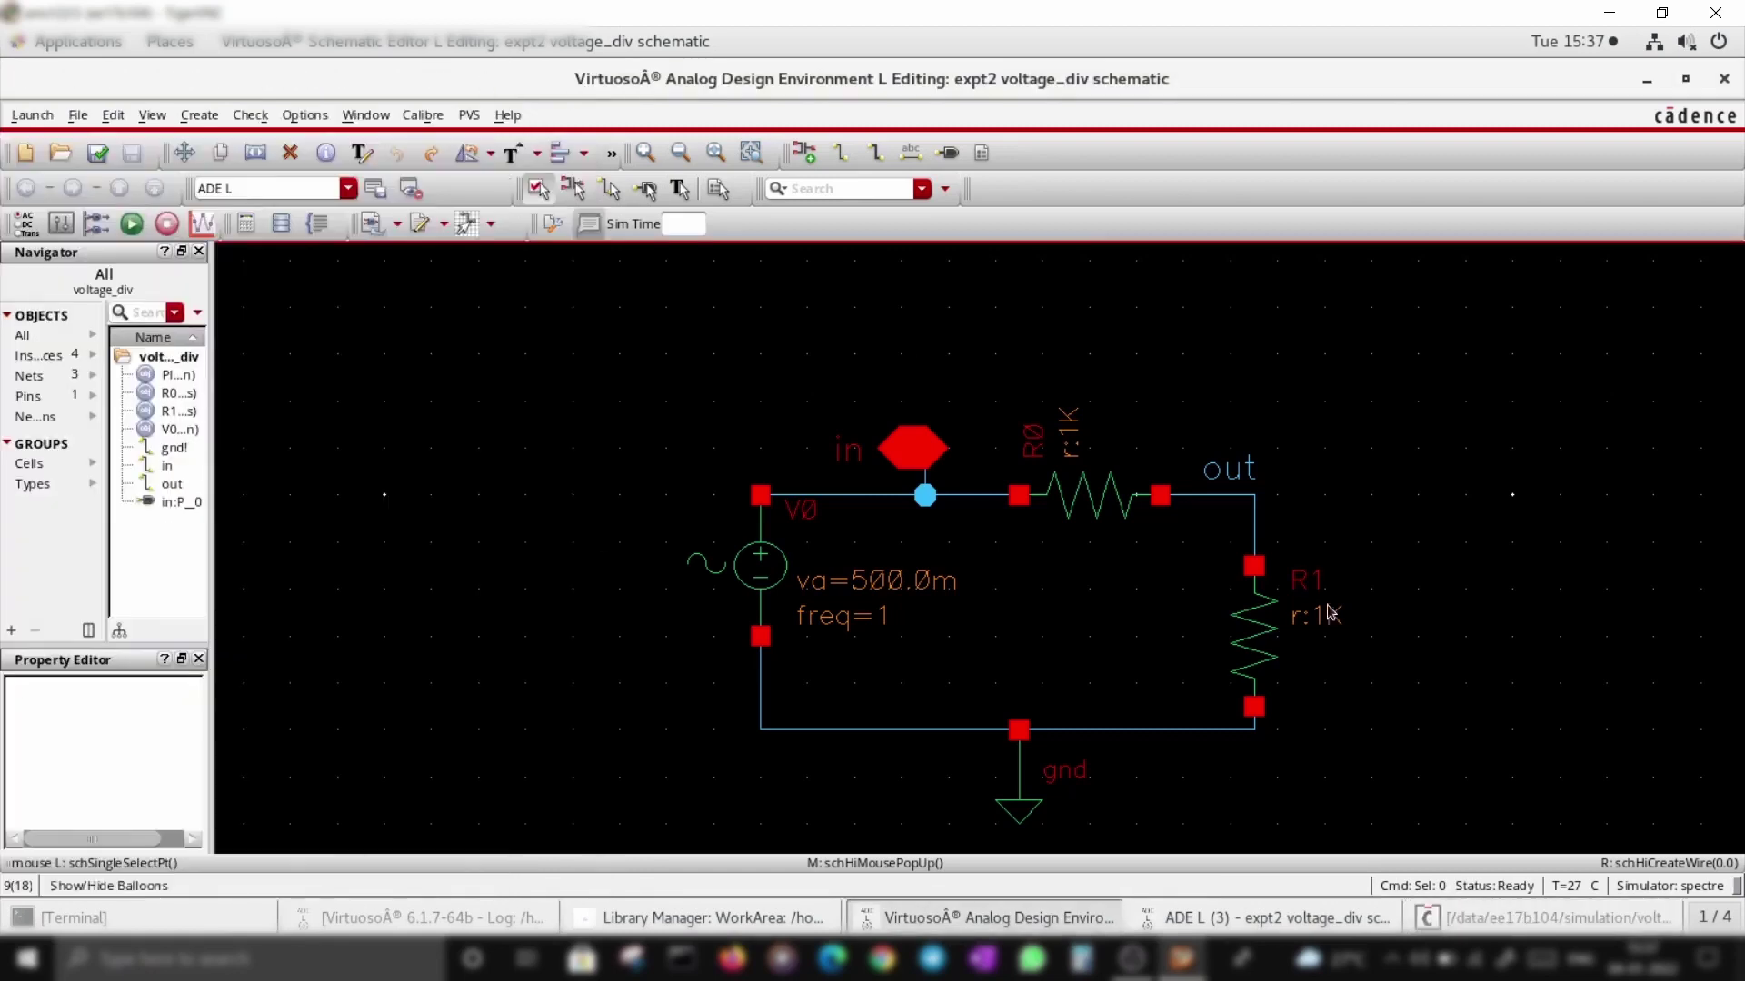
pyautogui.click(1348, 915)
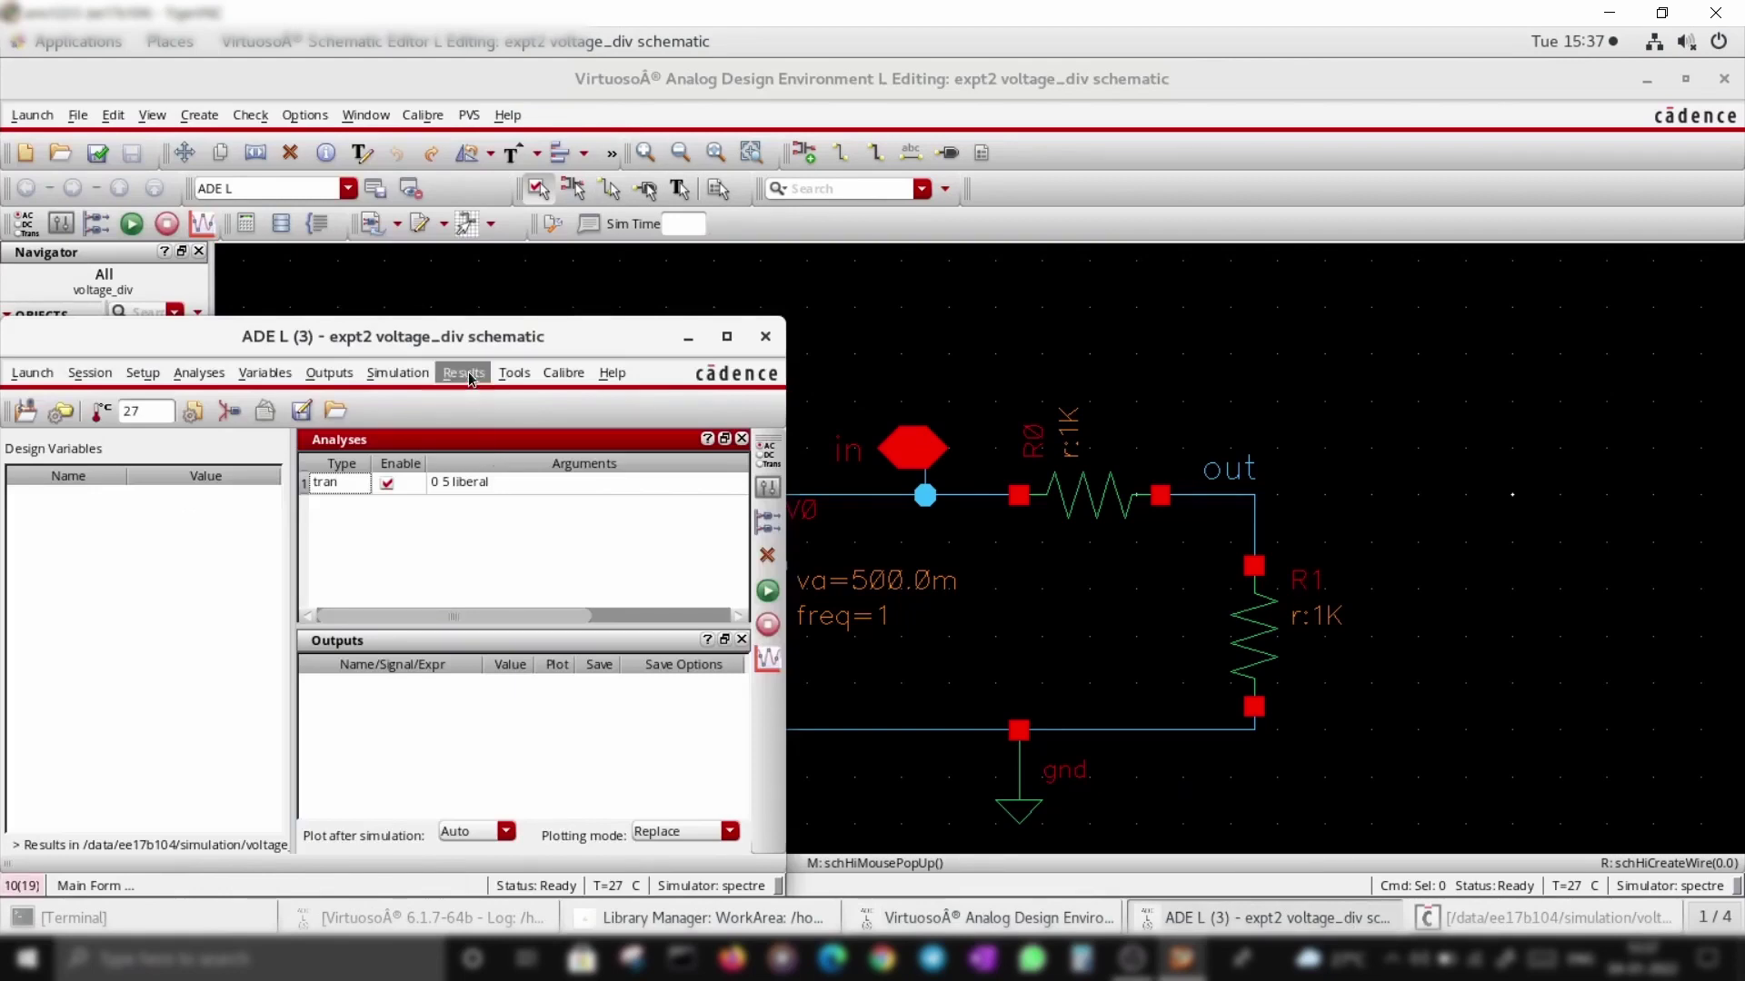
pyautogui.click(466, 374)
pyautogui.moveTo(491, 434)
pyautogui.click(683, 449)
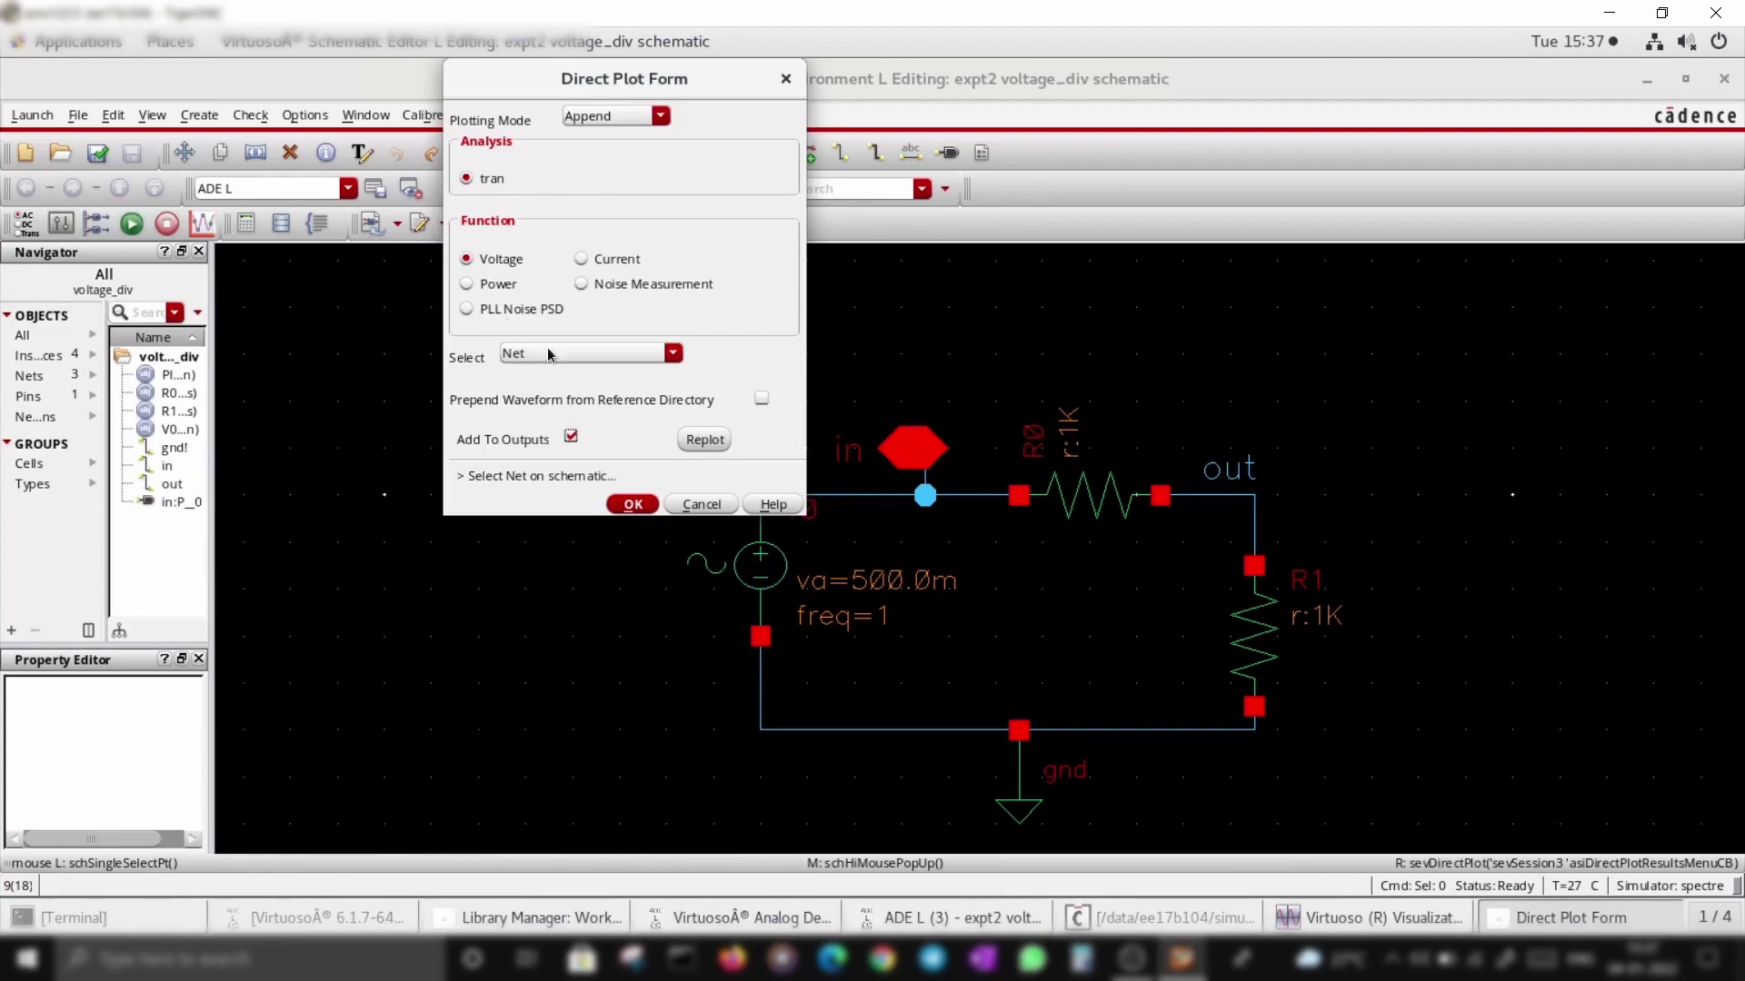
pyautogui.click(673, 355)
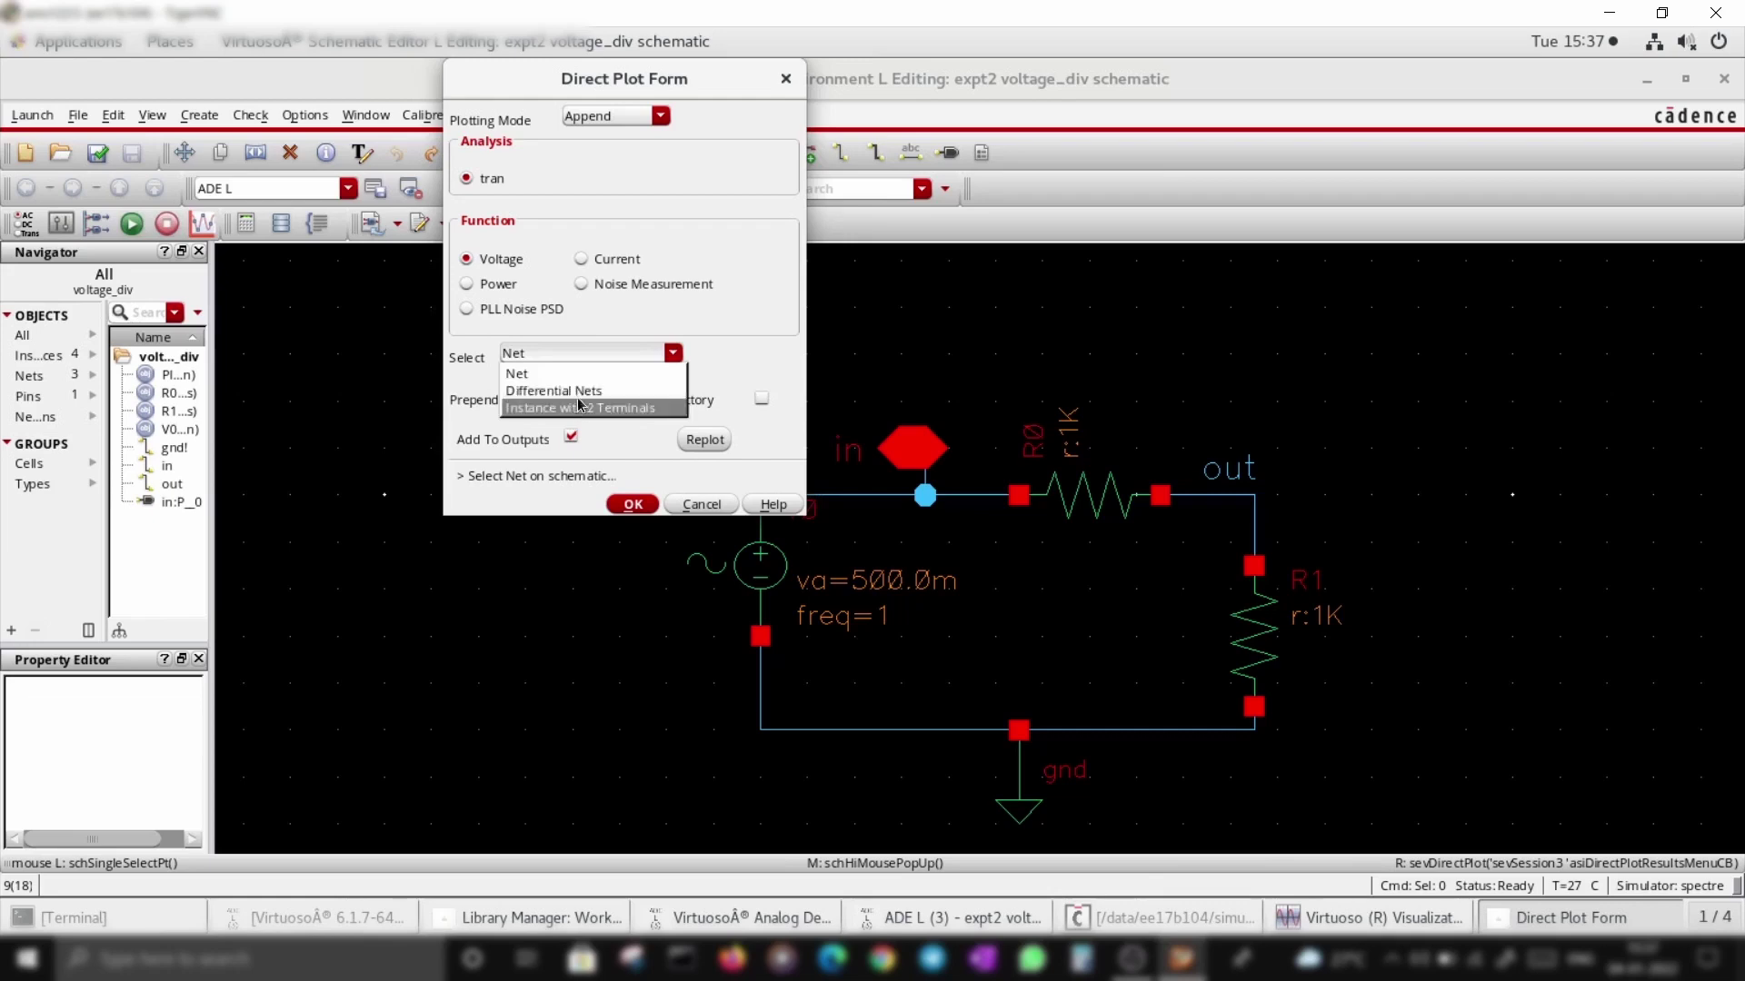
pyautogui.click(520, 374)
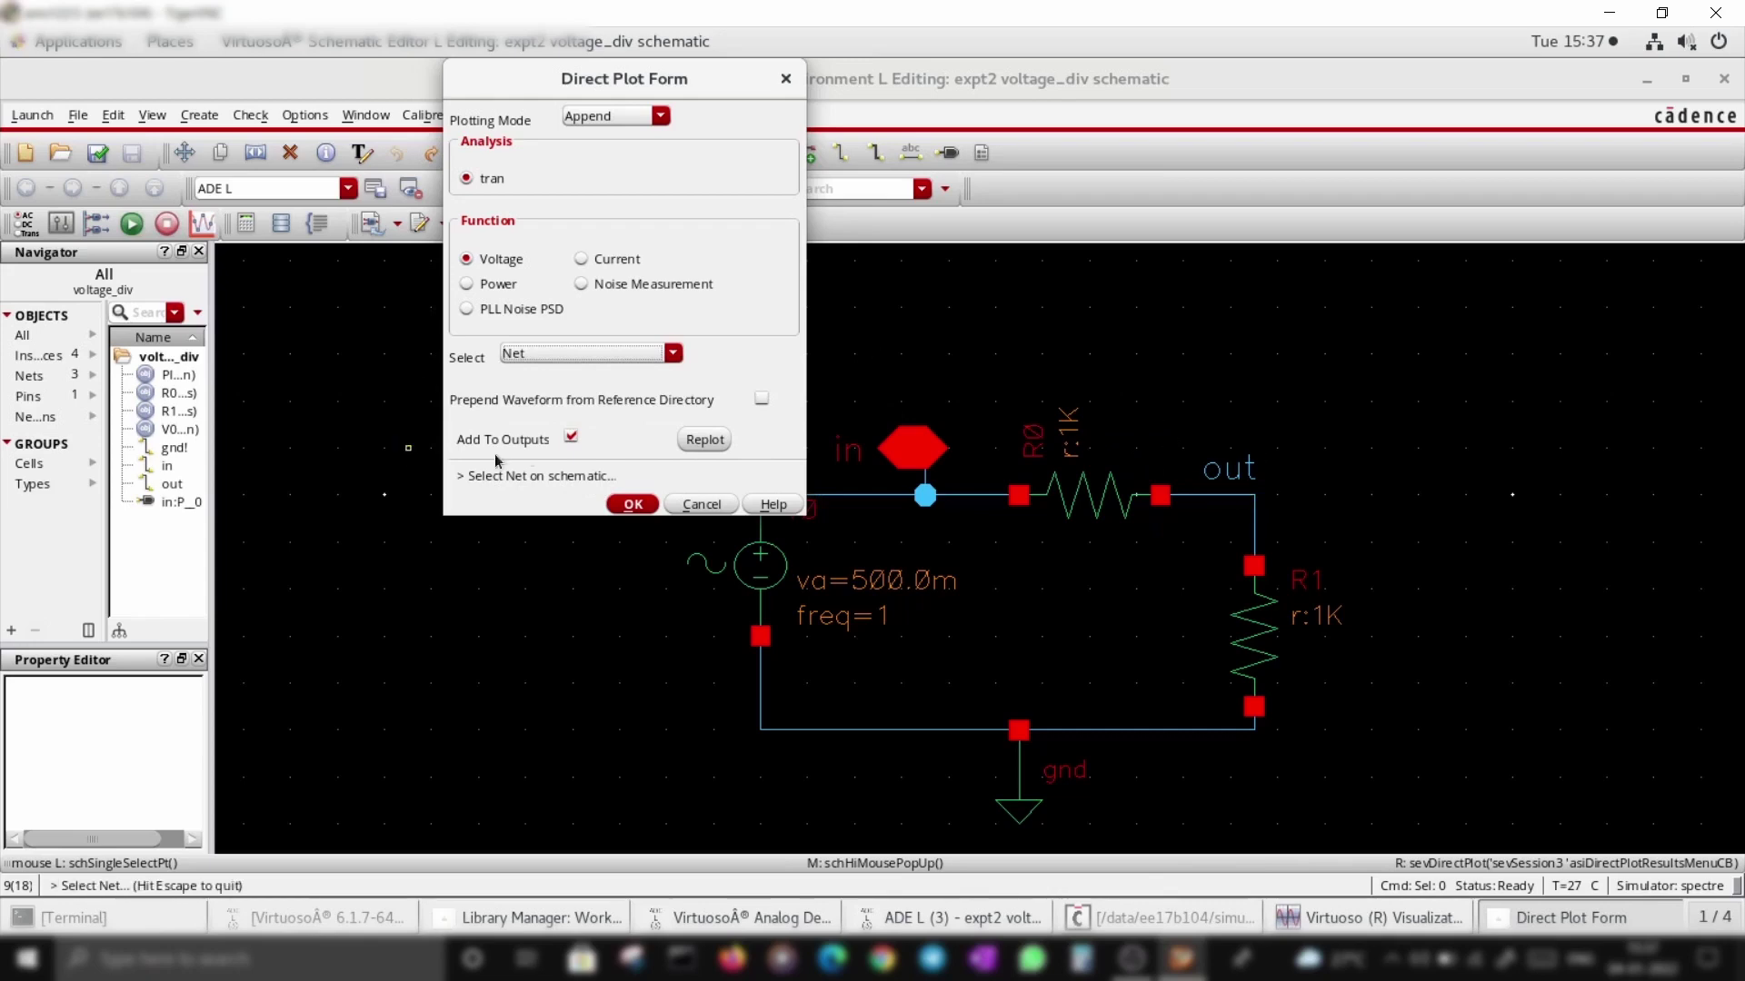
pyautogui.click(571, 437)
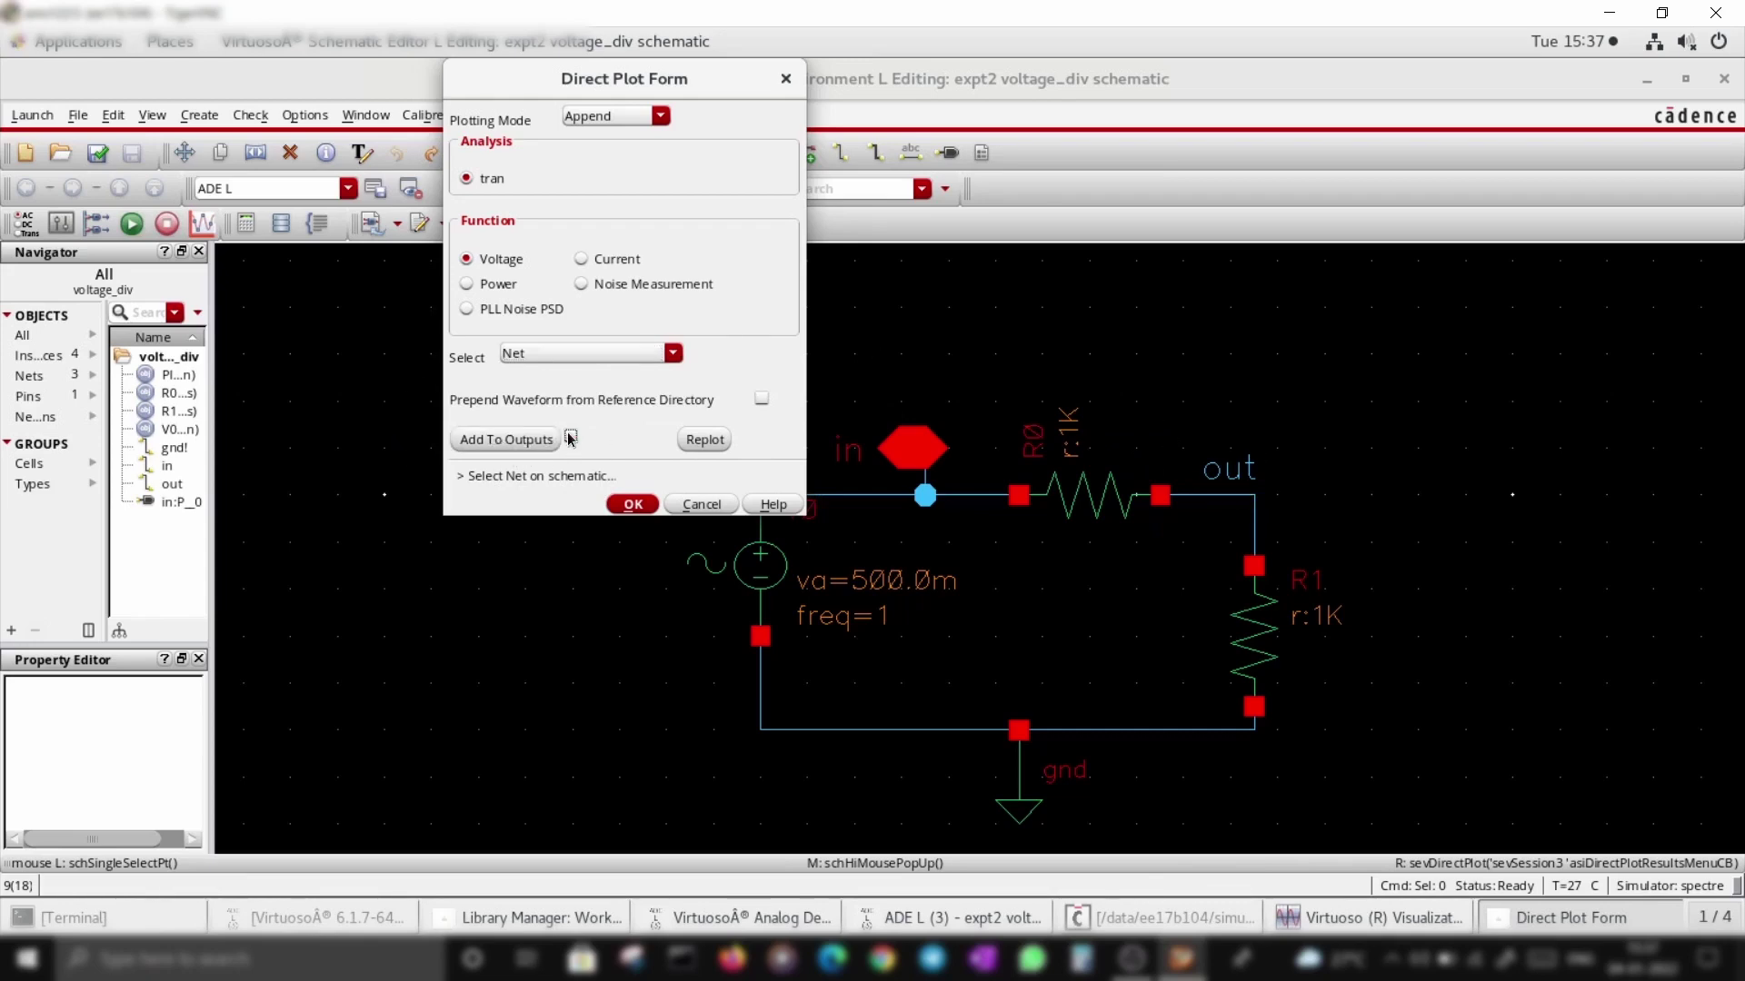
pyautogui.click(1236, 495)
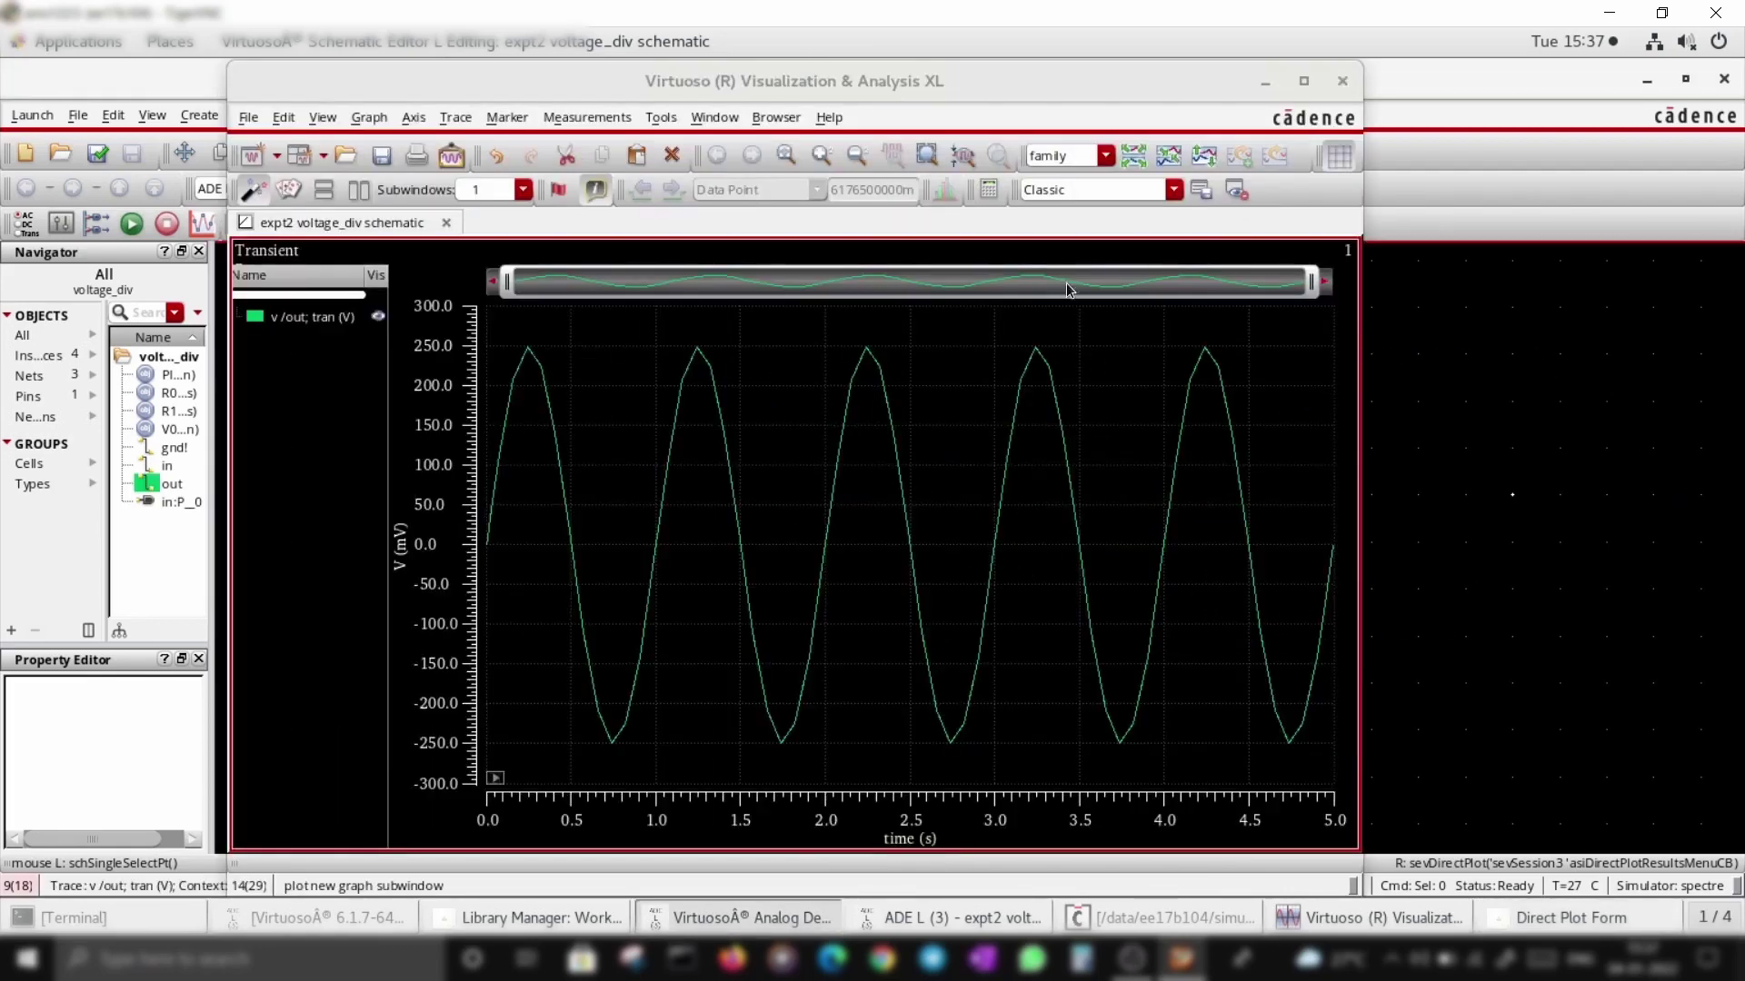
# Step: Zoom in on the third out peak, fit the waveform back, and return to the Direct Plot Form
pyautogui.moveTo(970, 333); pyautogui.dragTo(1099, 446)
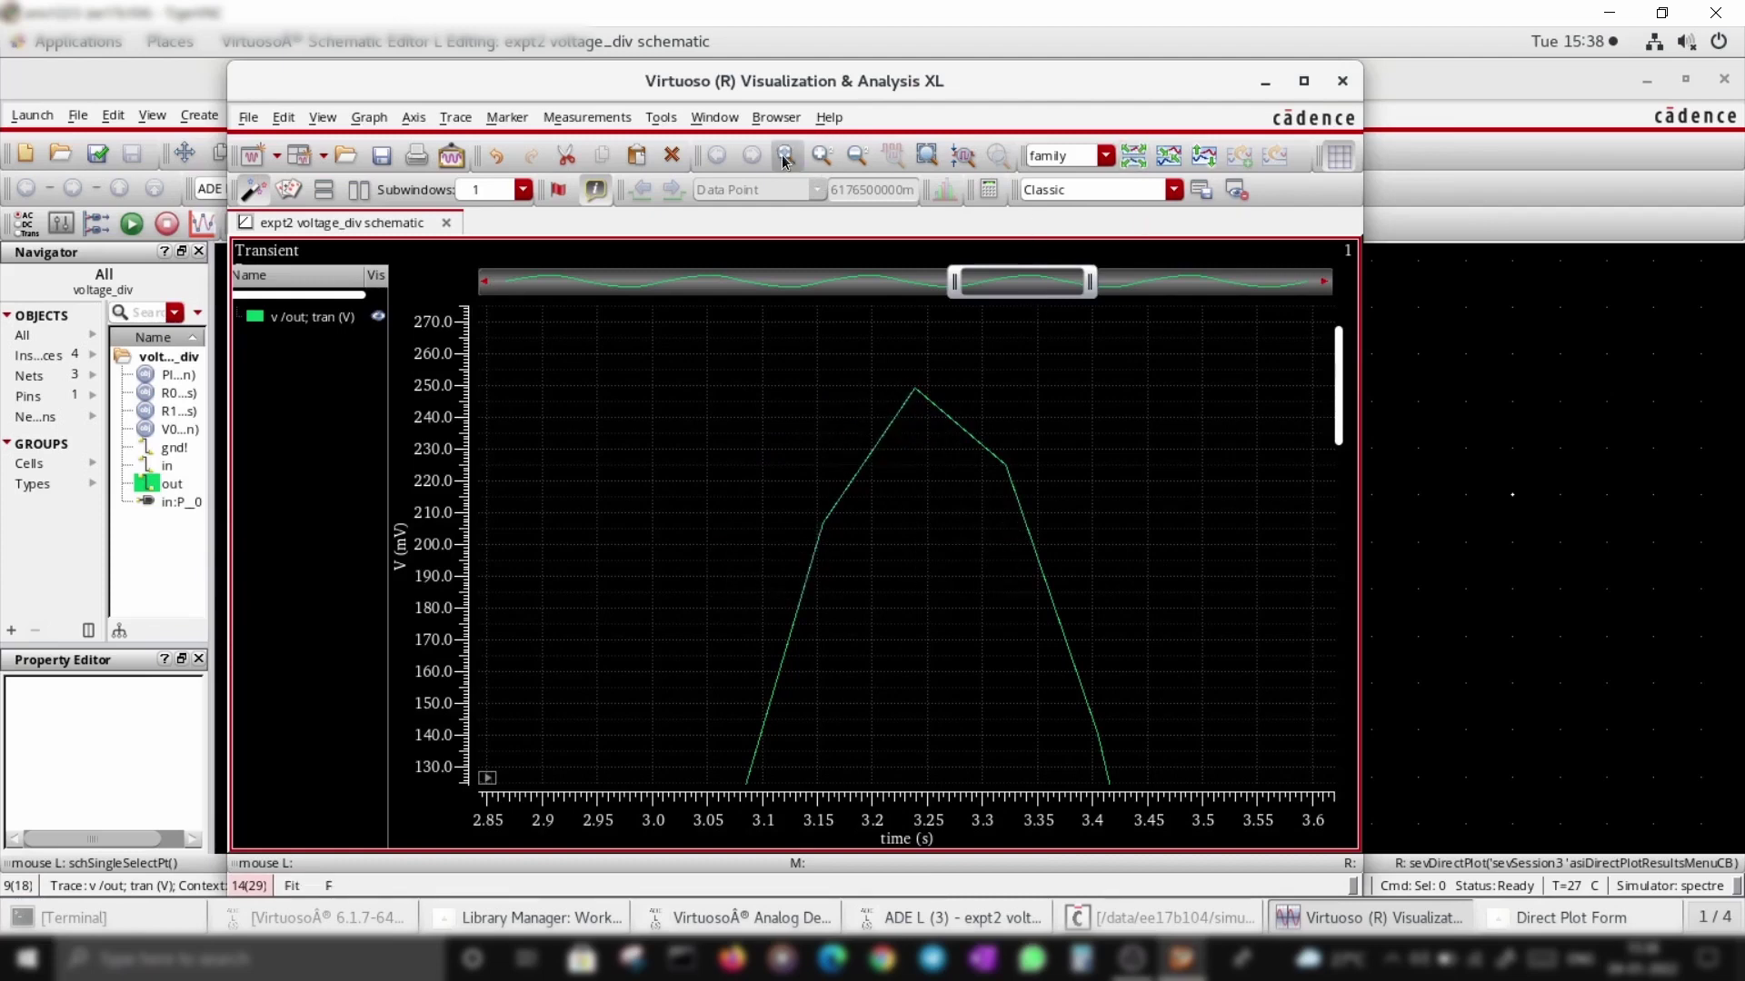
pyautogui.click(1133, 156)
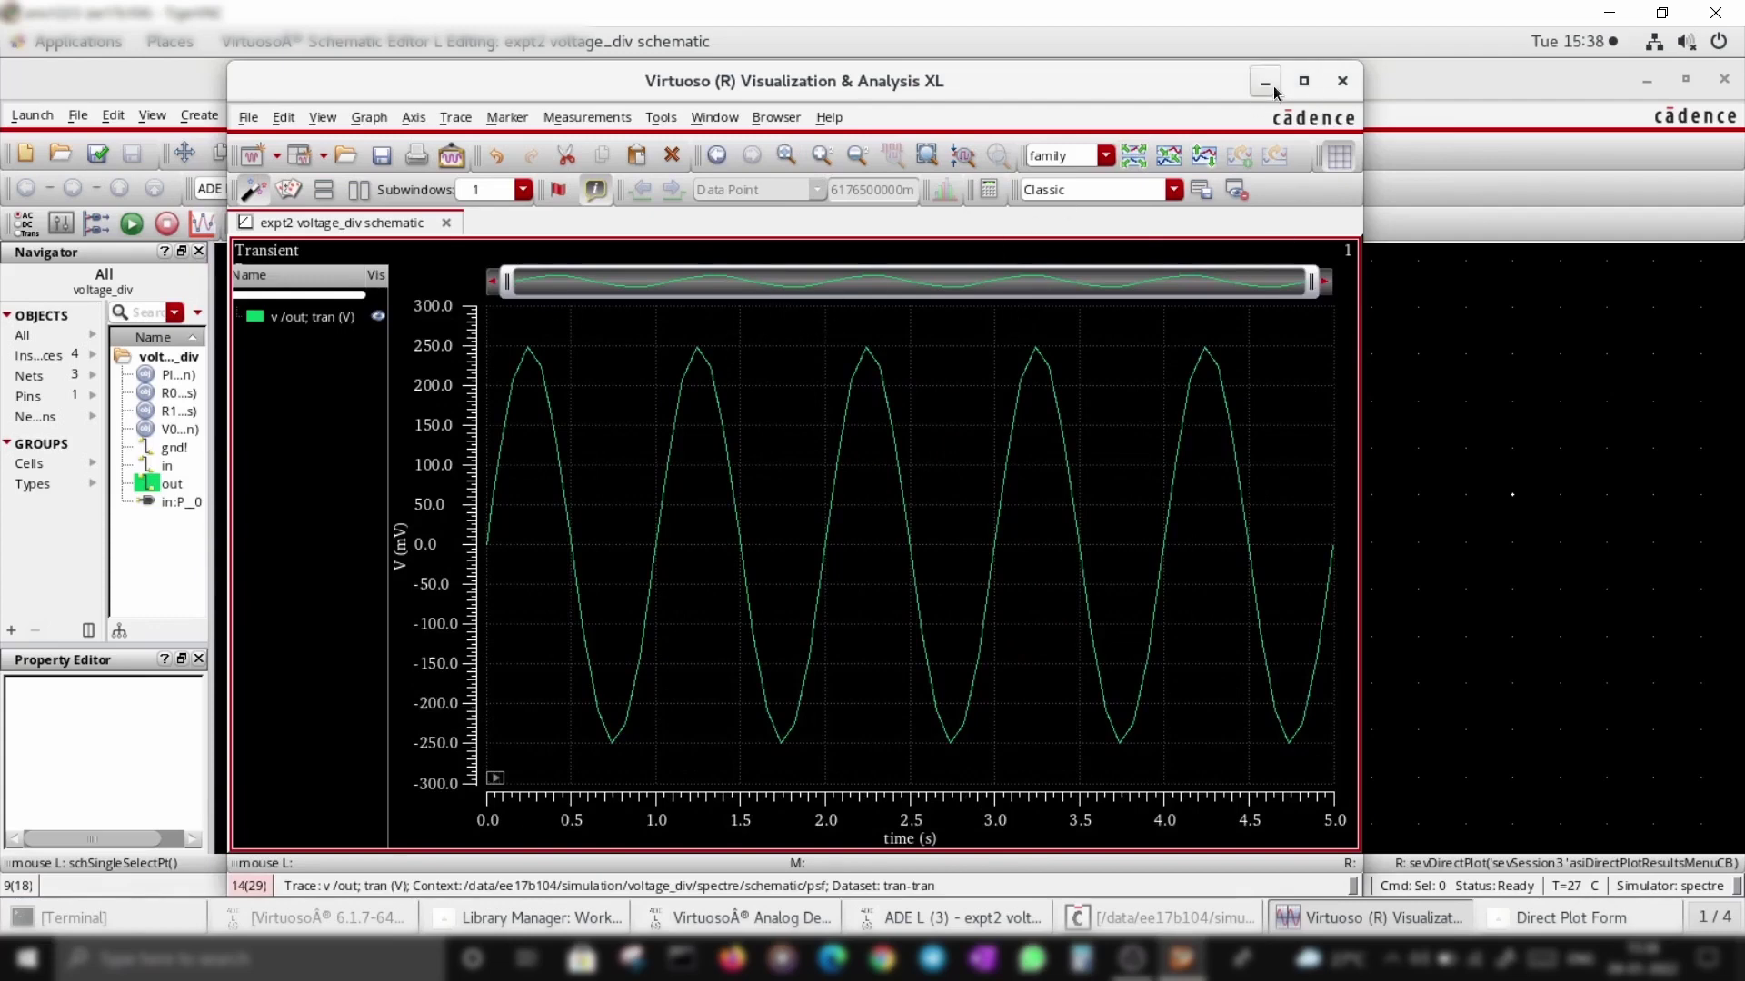
pyautogui.click(1341, 82)
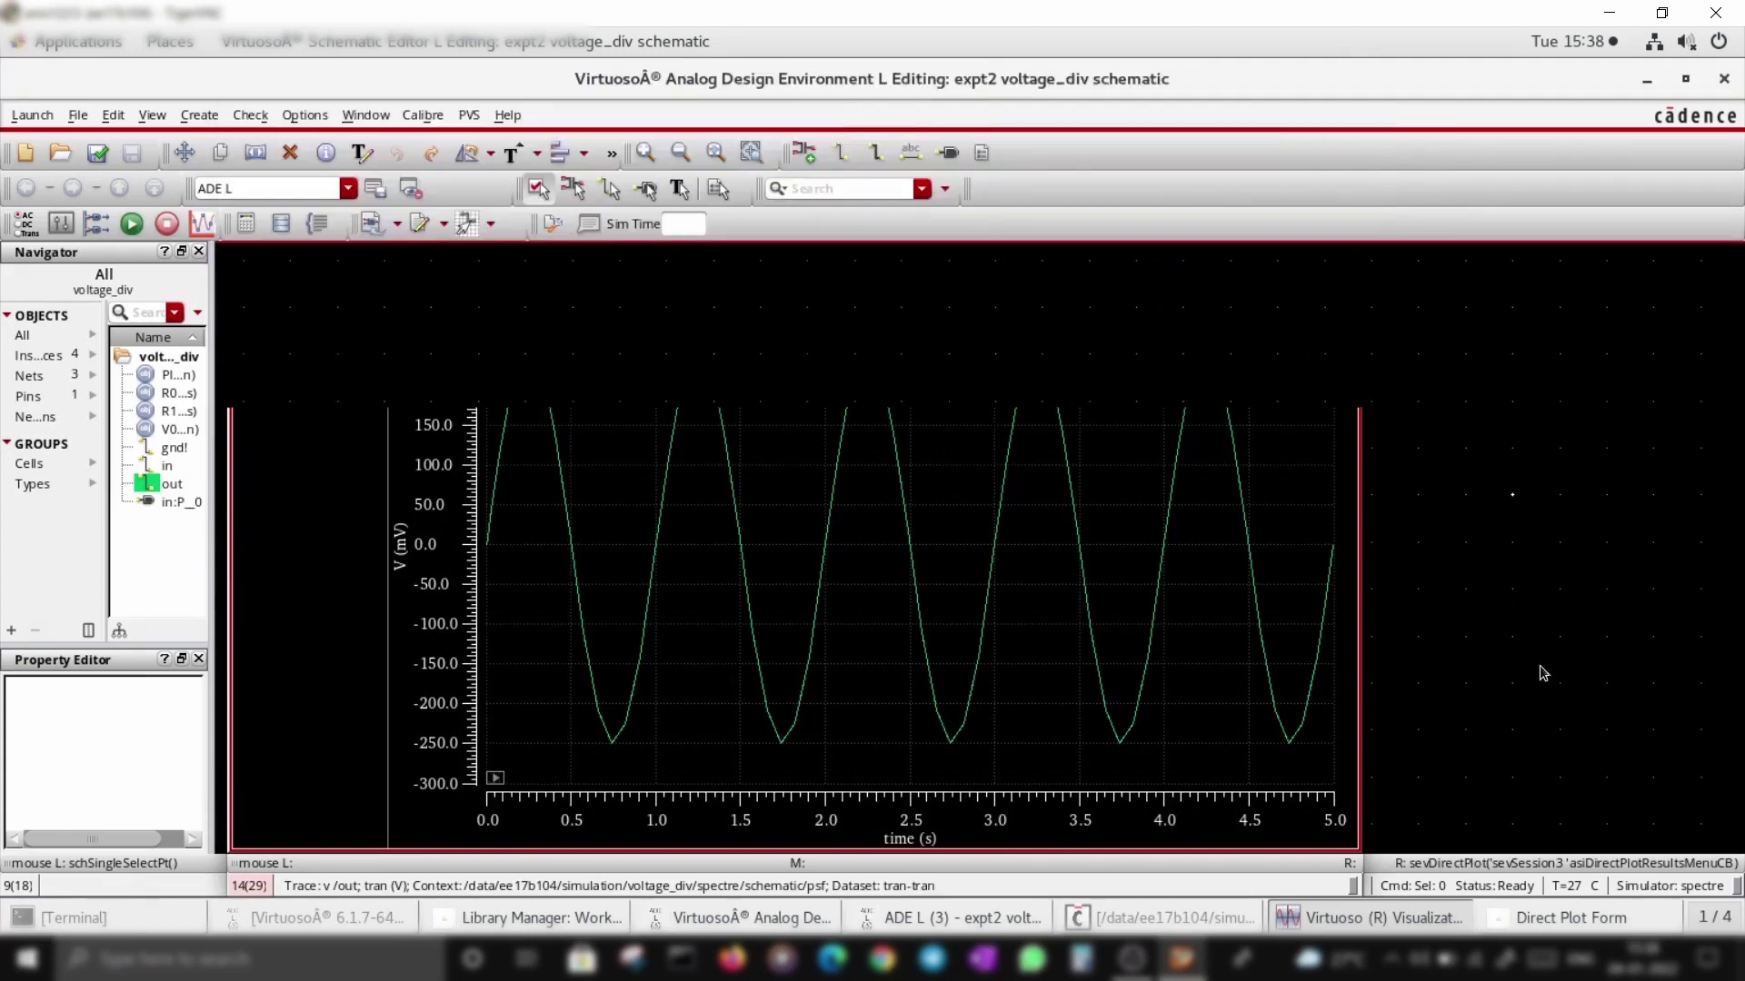
pyautogui.click(1544, 918)
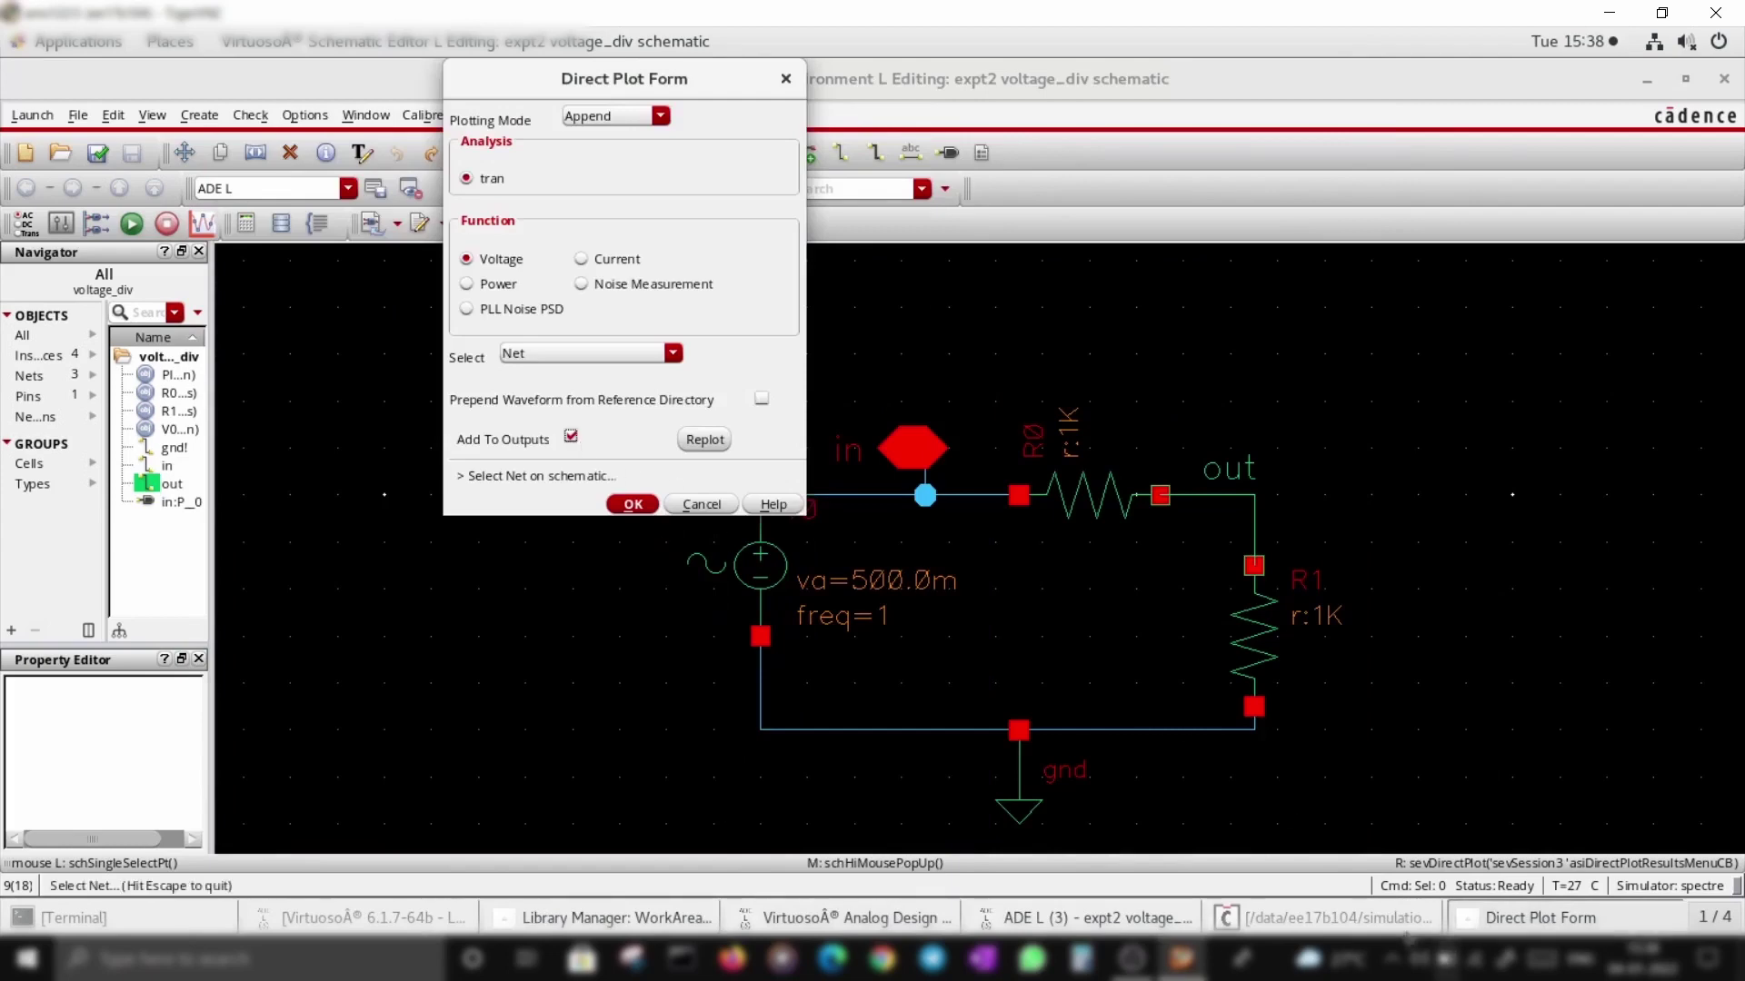
# Step: Close the Direct Plot Form with OK, keeping v /out as a plotted output
pyautogui.click(1086, 917)
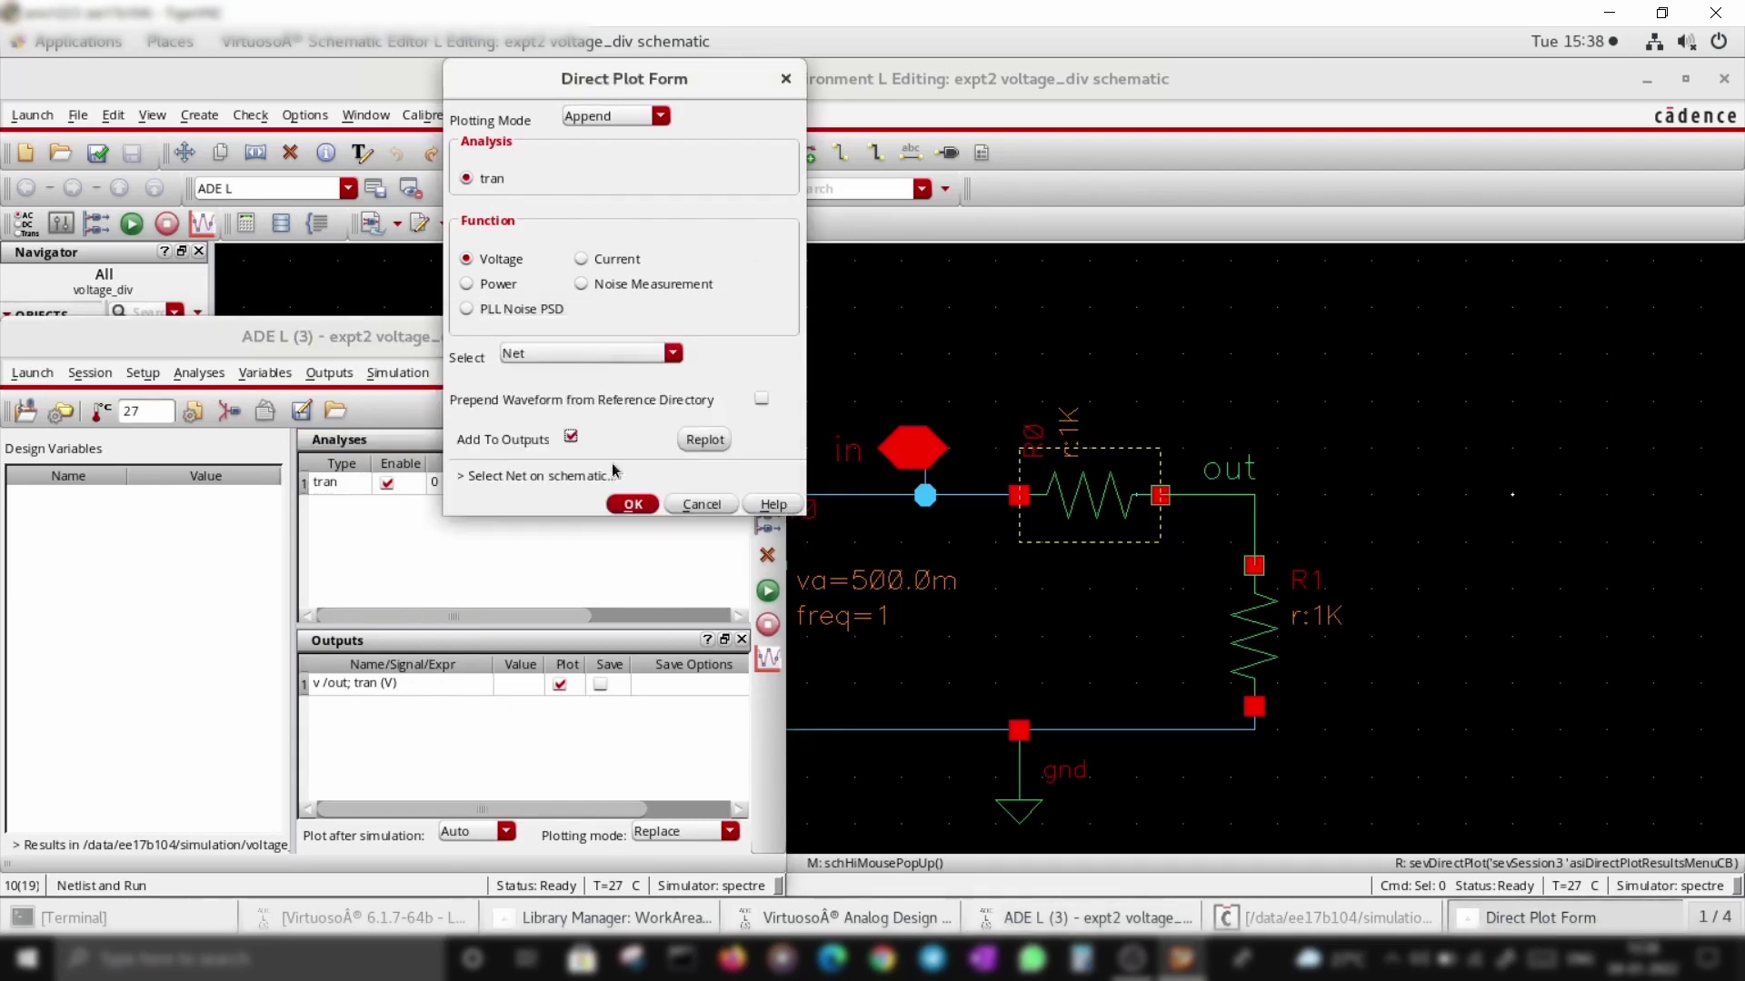
pyautogui.click(631, 505)
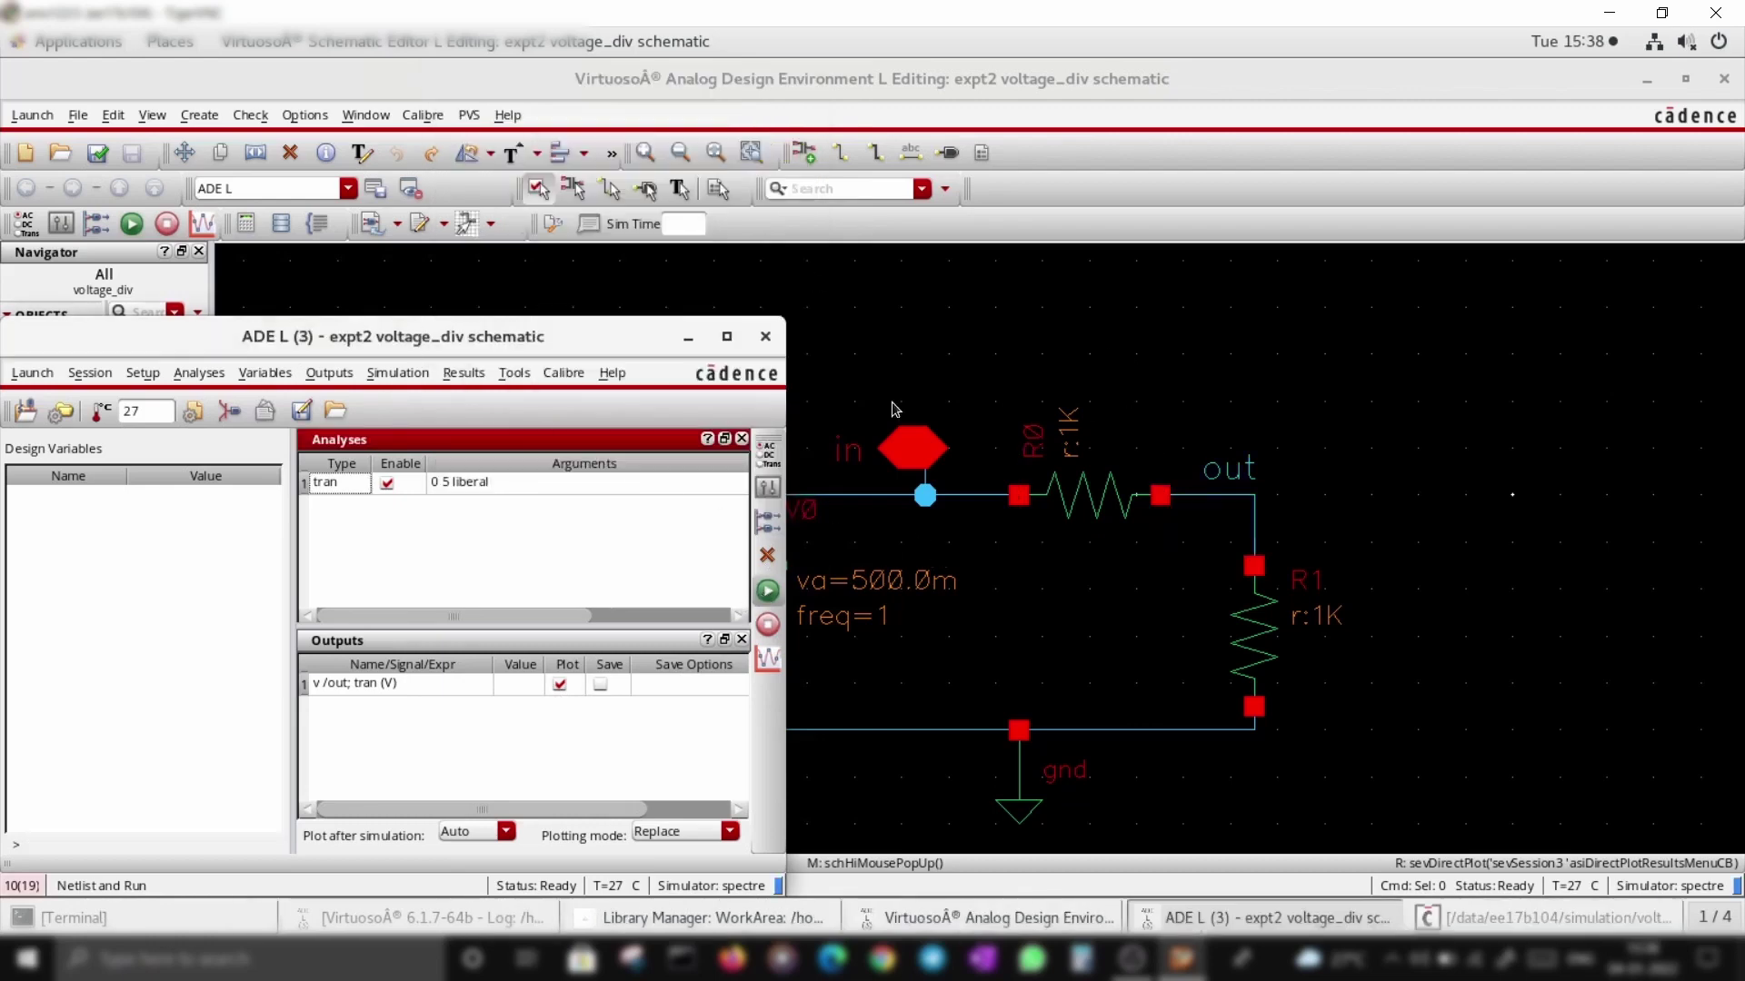
# Step: Close the Spectre simulation log window
pyautogui.click(1555, 916)
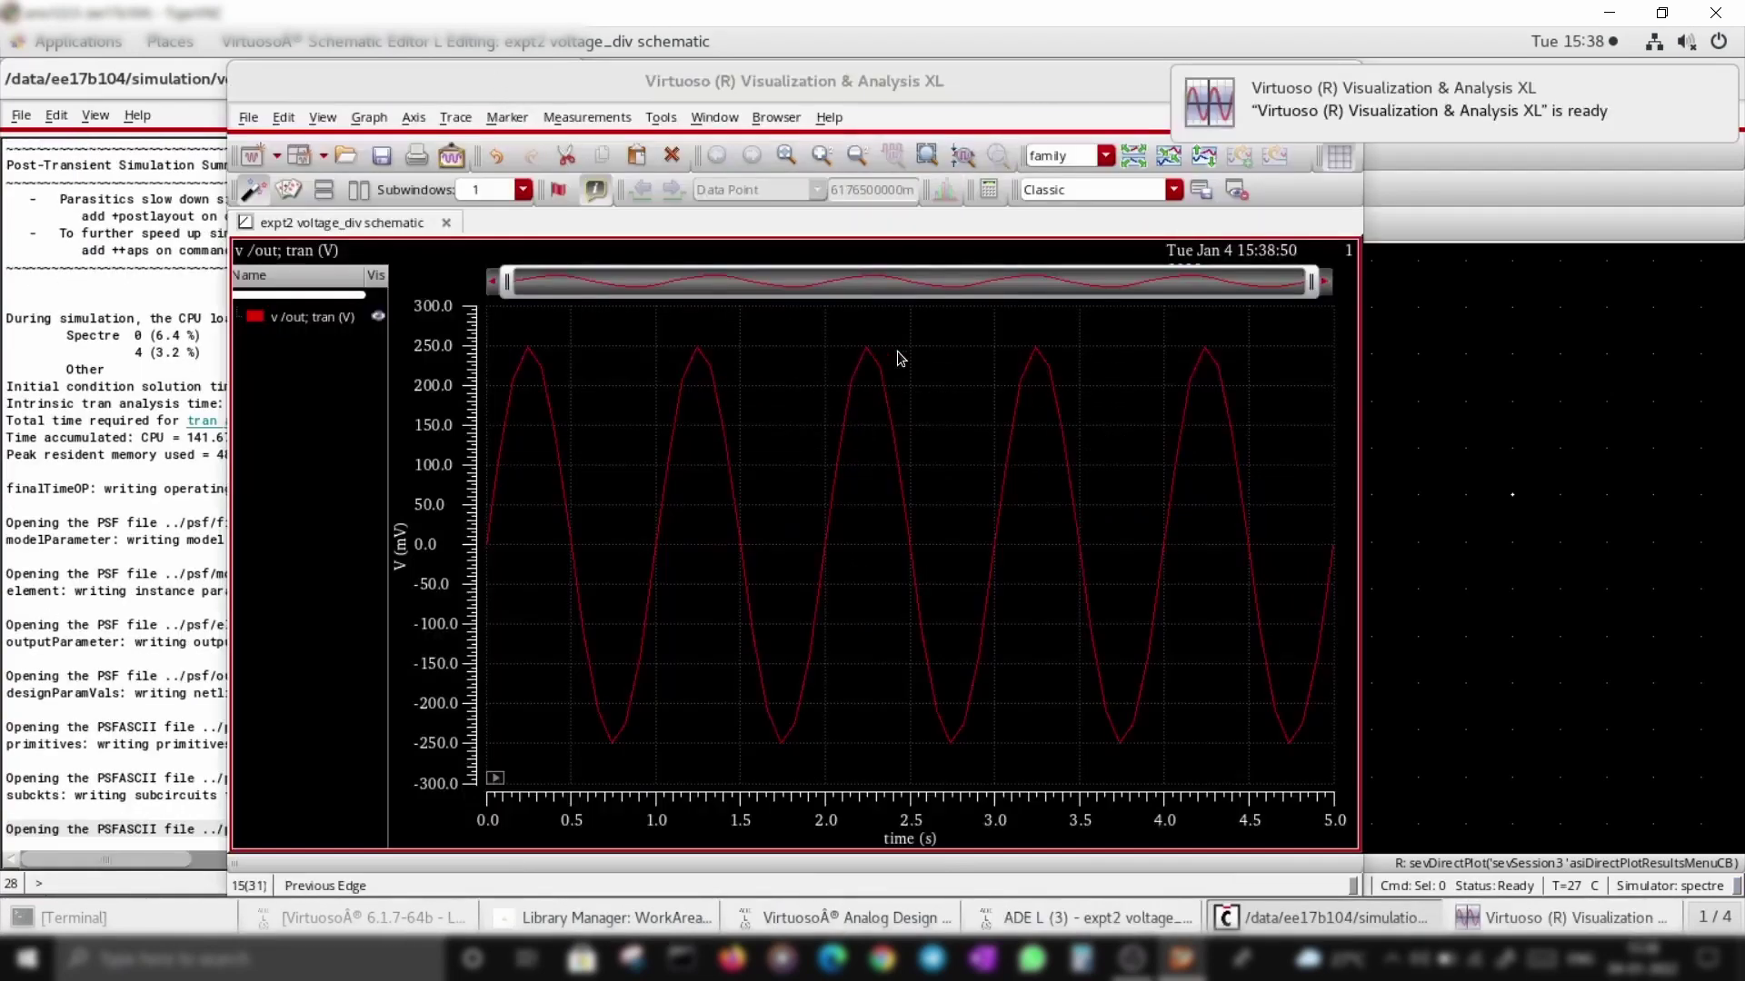
pyautogui.click(1138, 93)
pyautogui.click(131, 86)
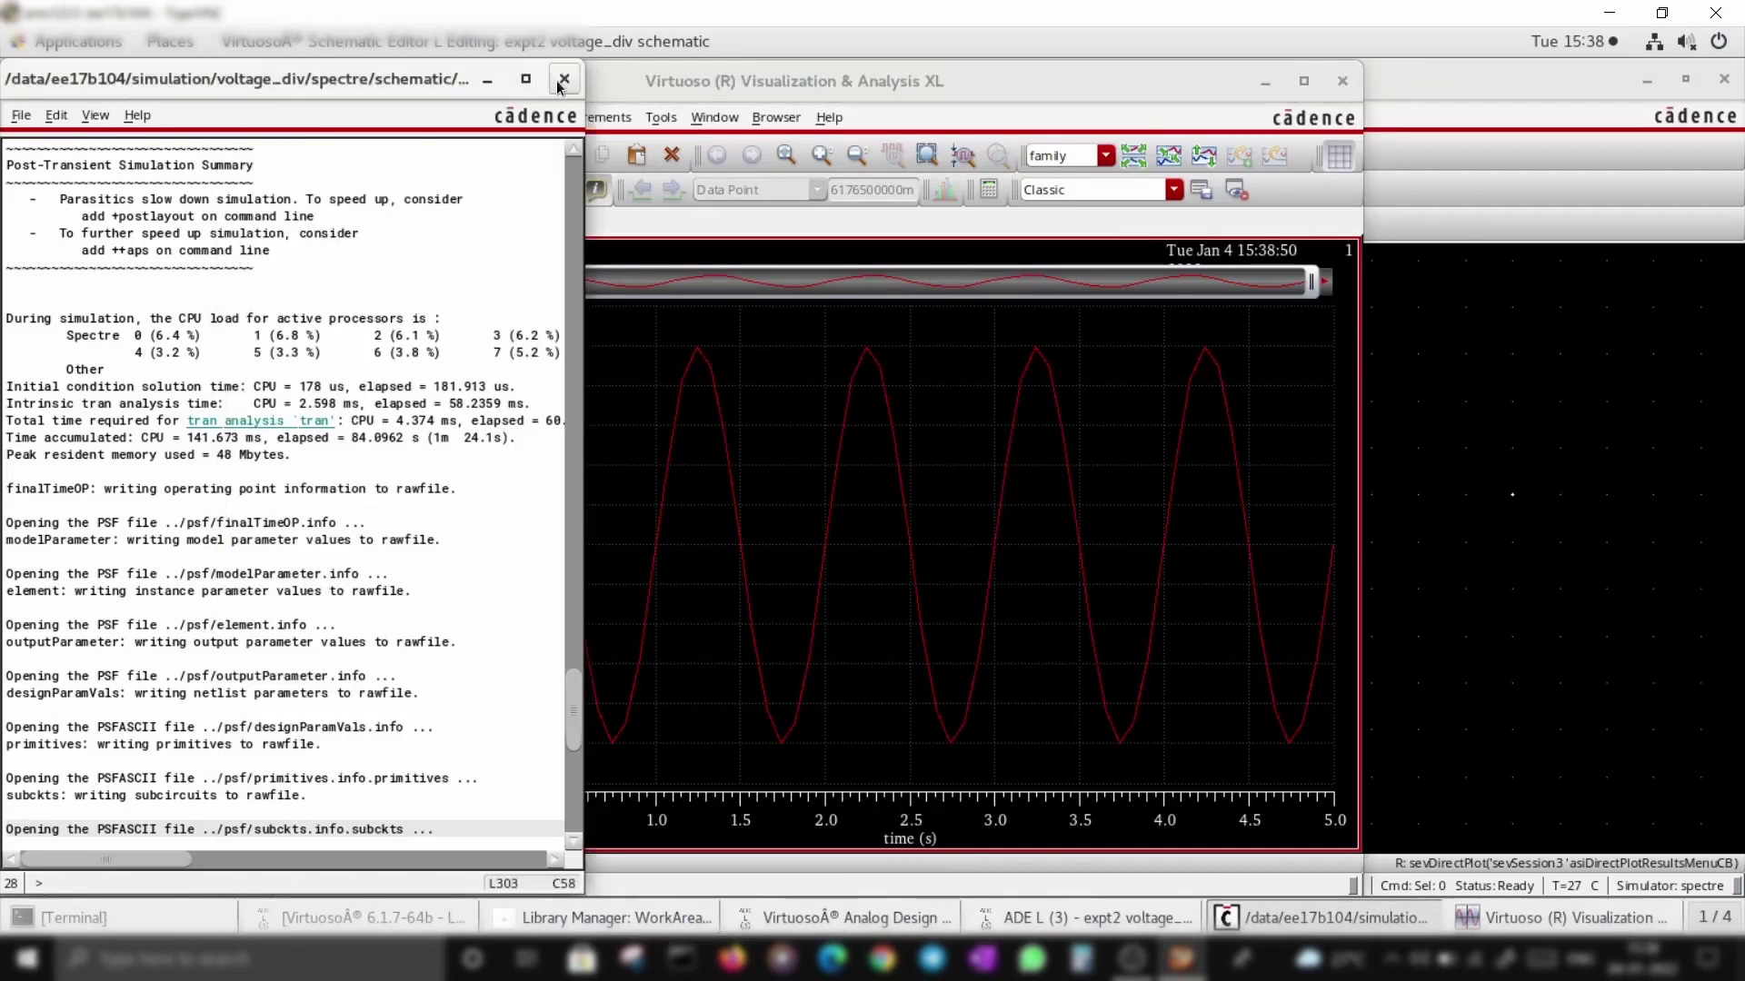
pyautogui.click(570, 80)
# Step: Set the ADE L Plotting mode to Append
pyautogui.click(1314, 919)
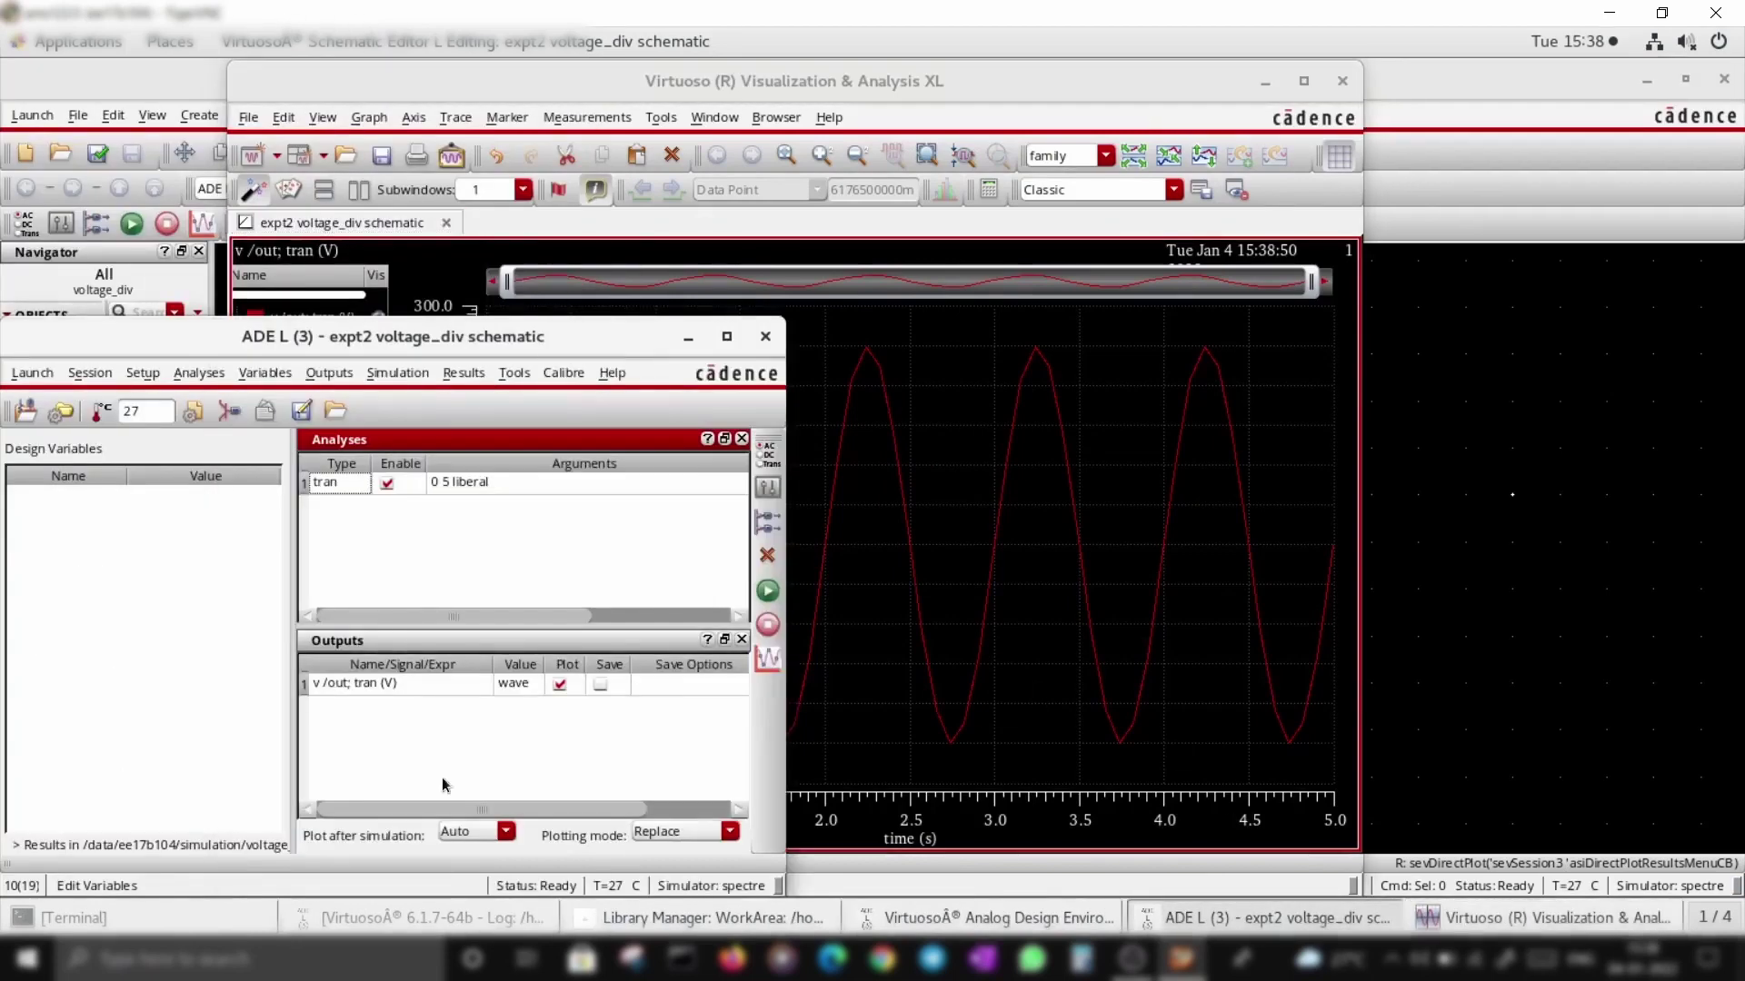
pyautogui.click(730, 831)
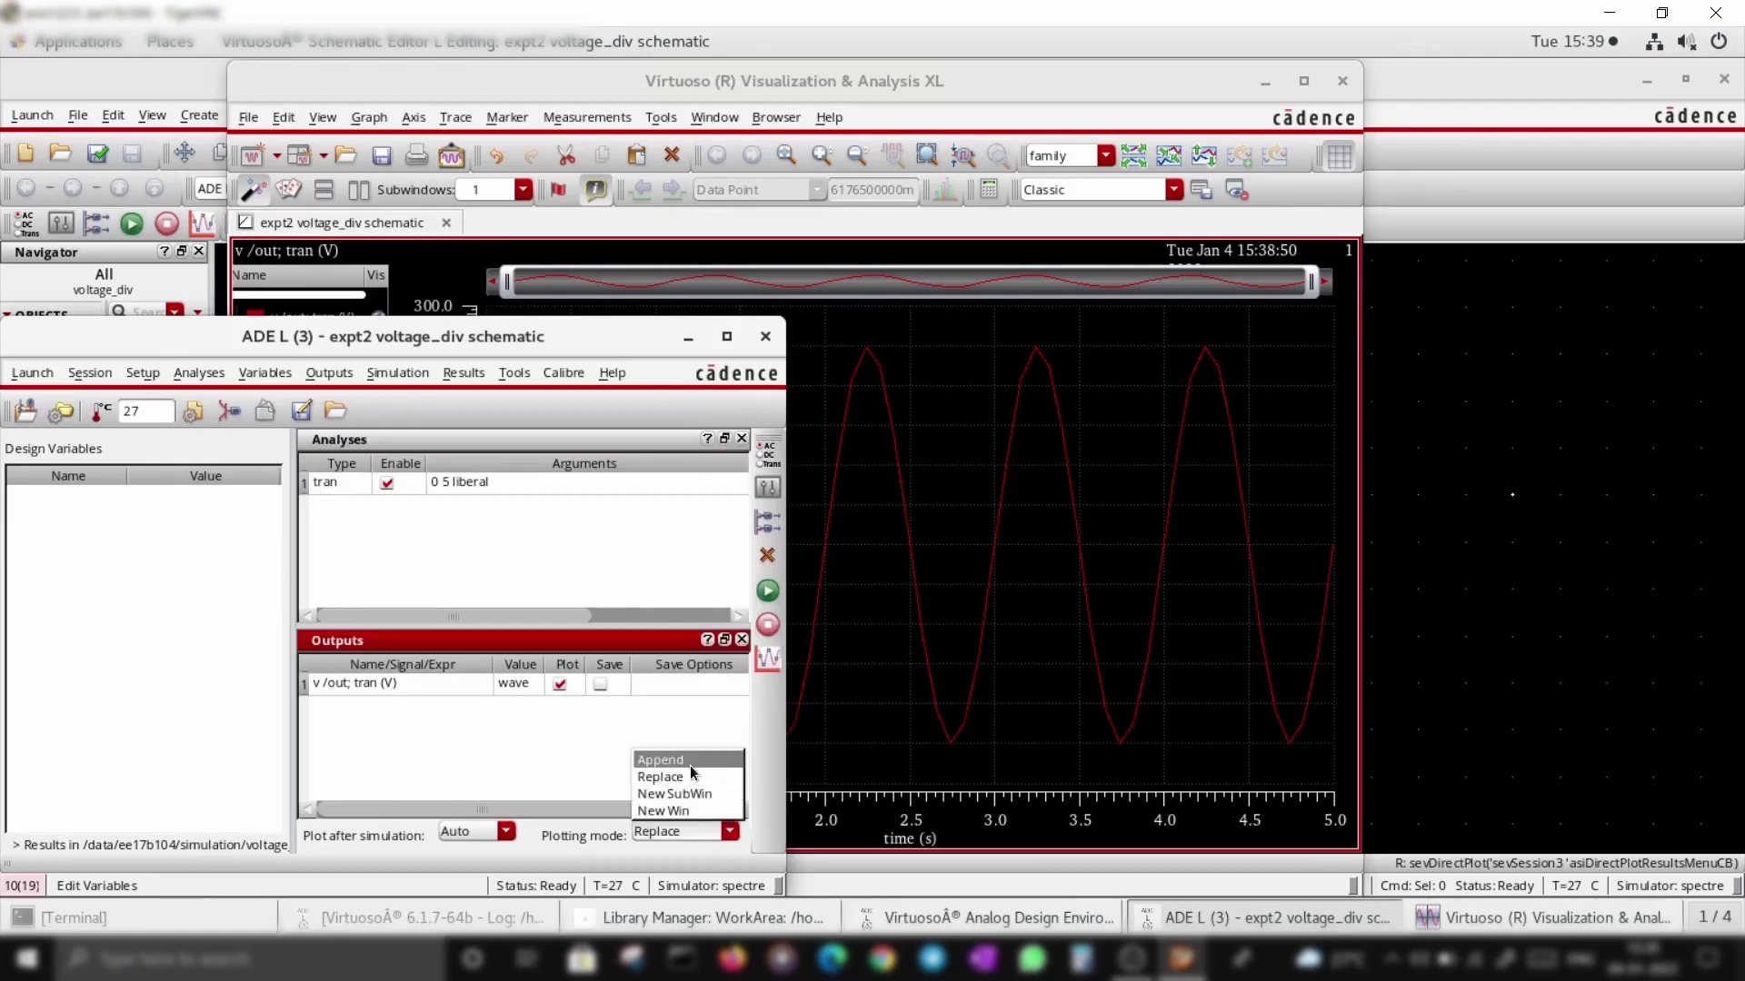
pyautogui.click(689, 761)
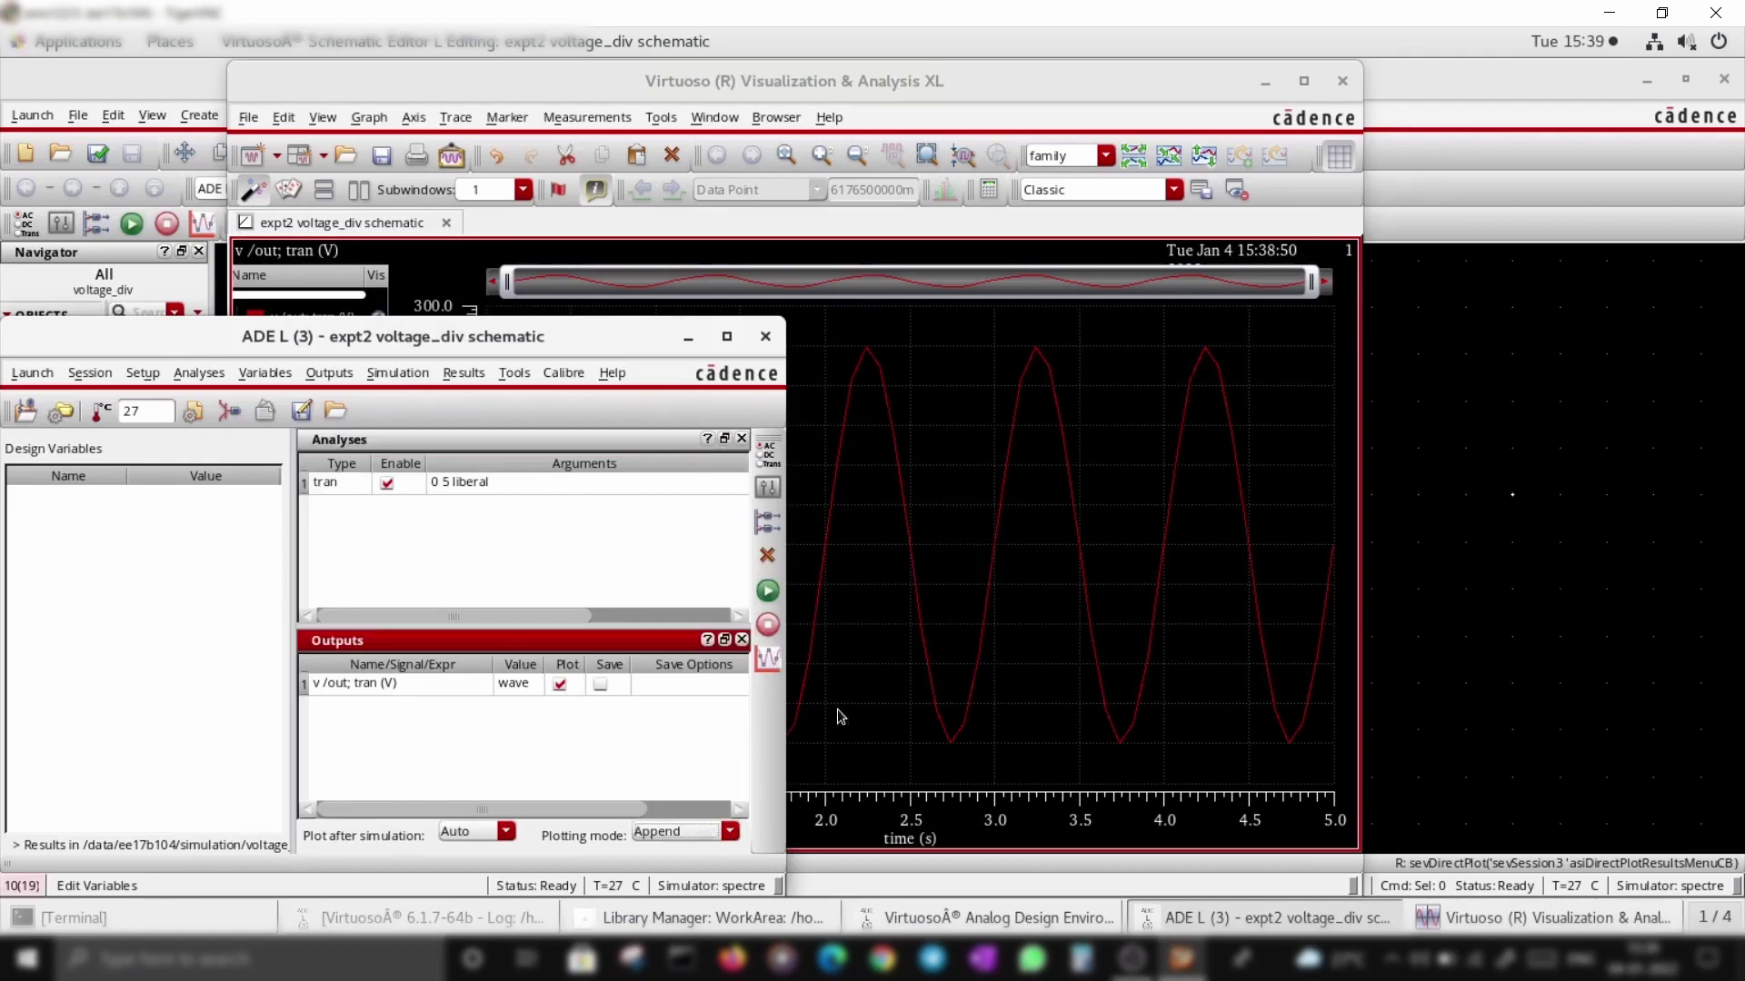
# Step: Change the tran analysis accuracy to moderate and rerun the simulation
pyautogui.rightClick(689, 482)
pyautogui.click(718, 480)
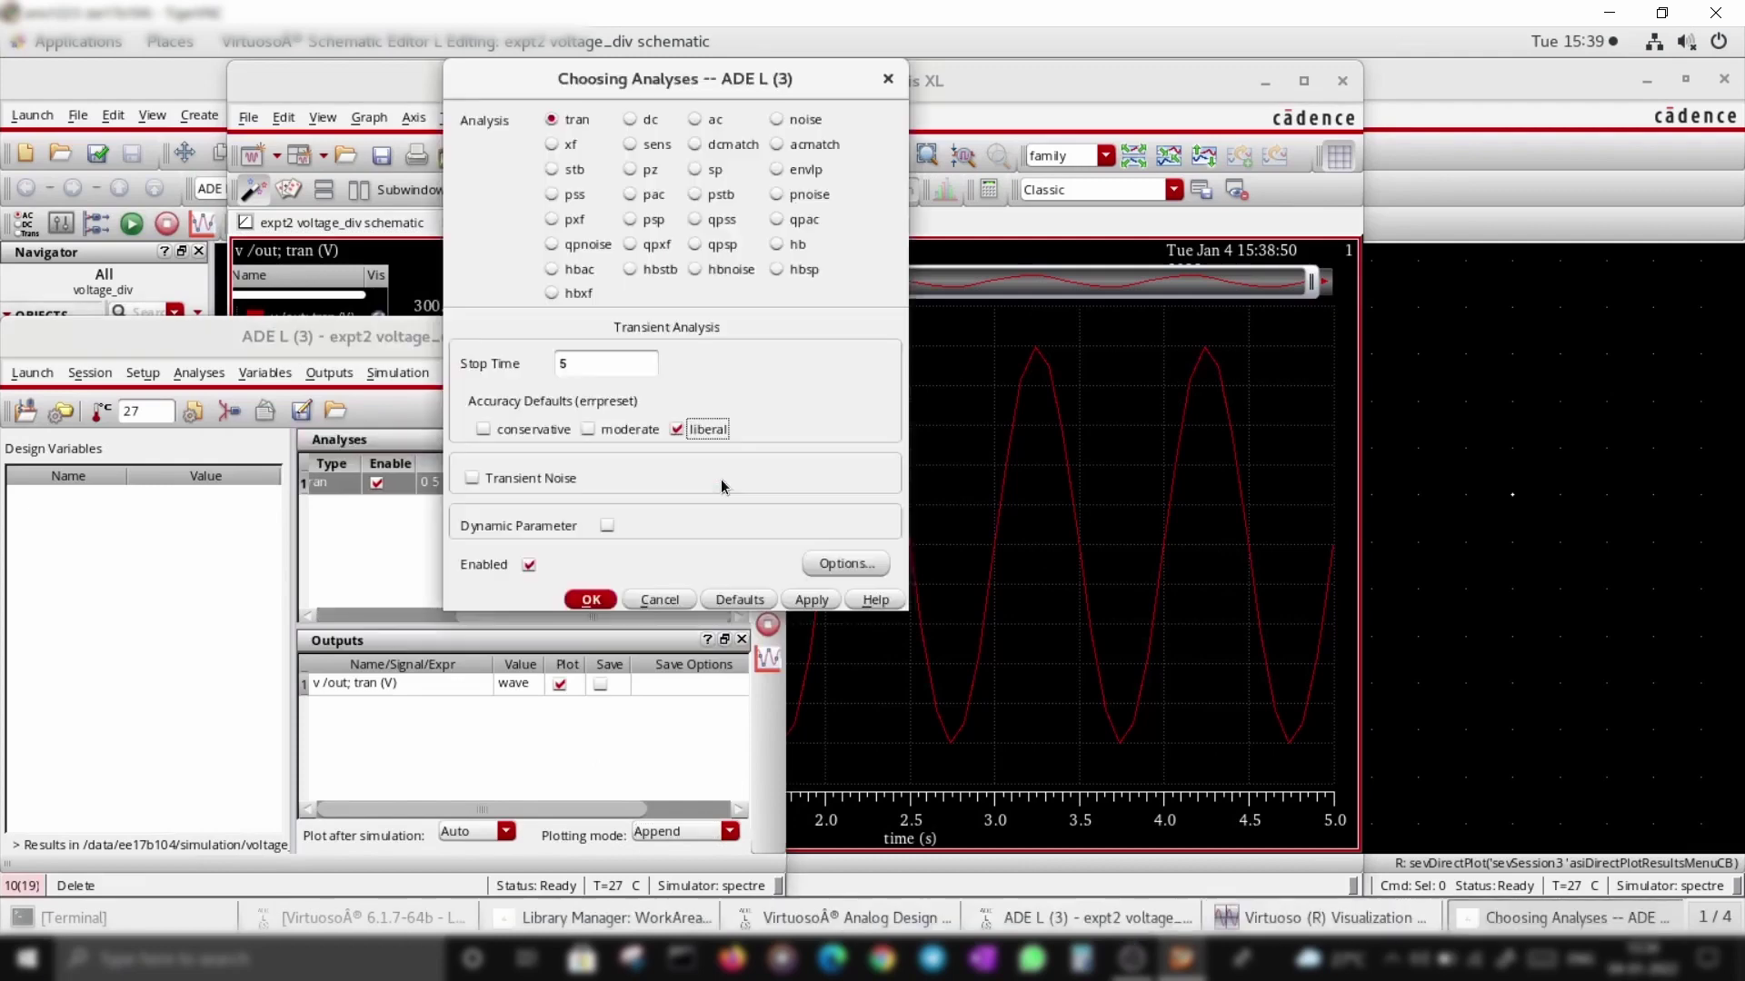
pyautogui.click(589, 427)
pyautogui.click(592, 601)
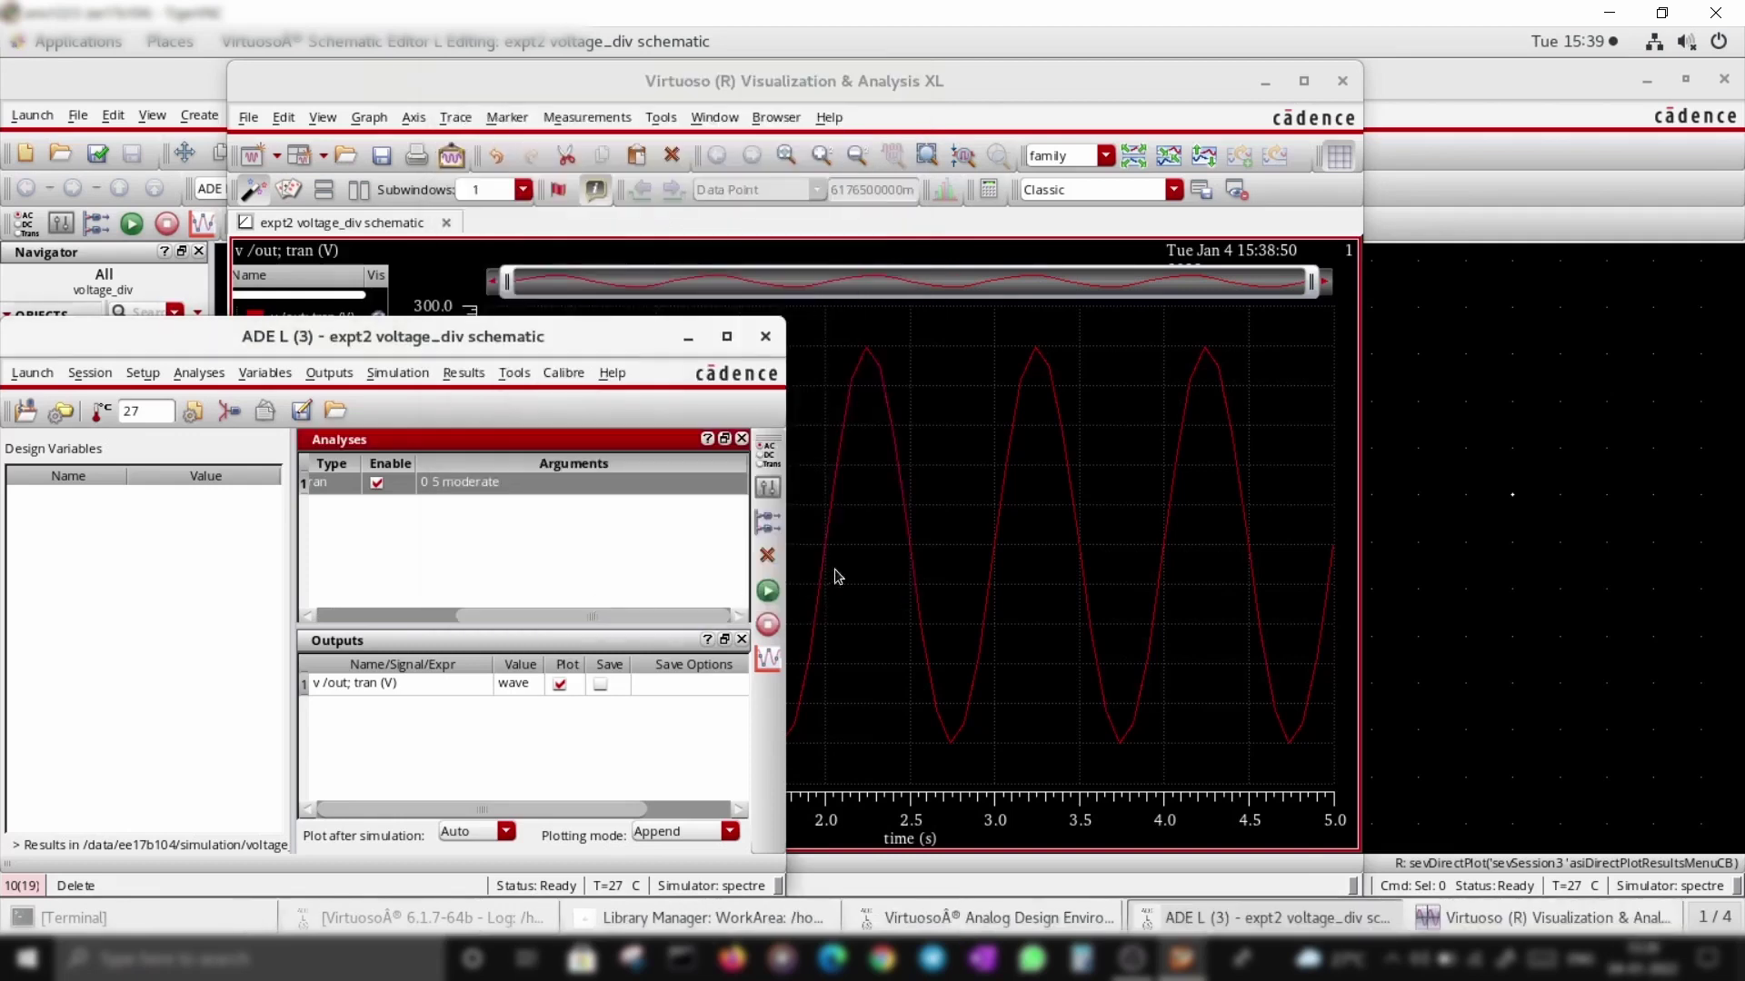
pyautogui.click(767, 590)
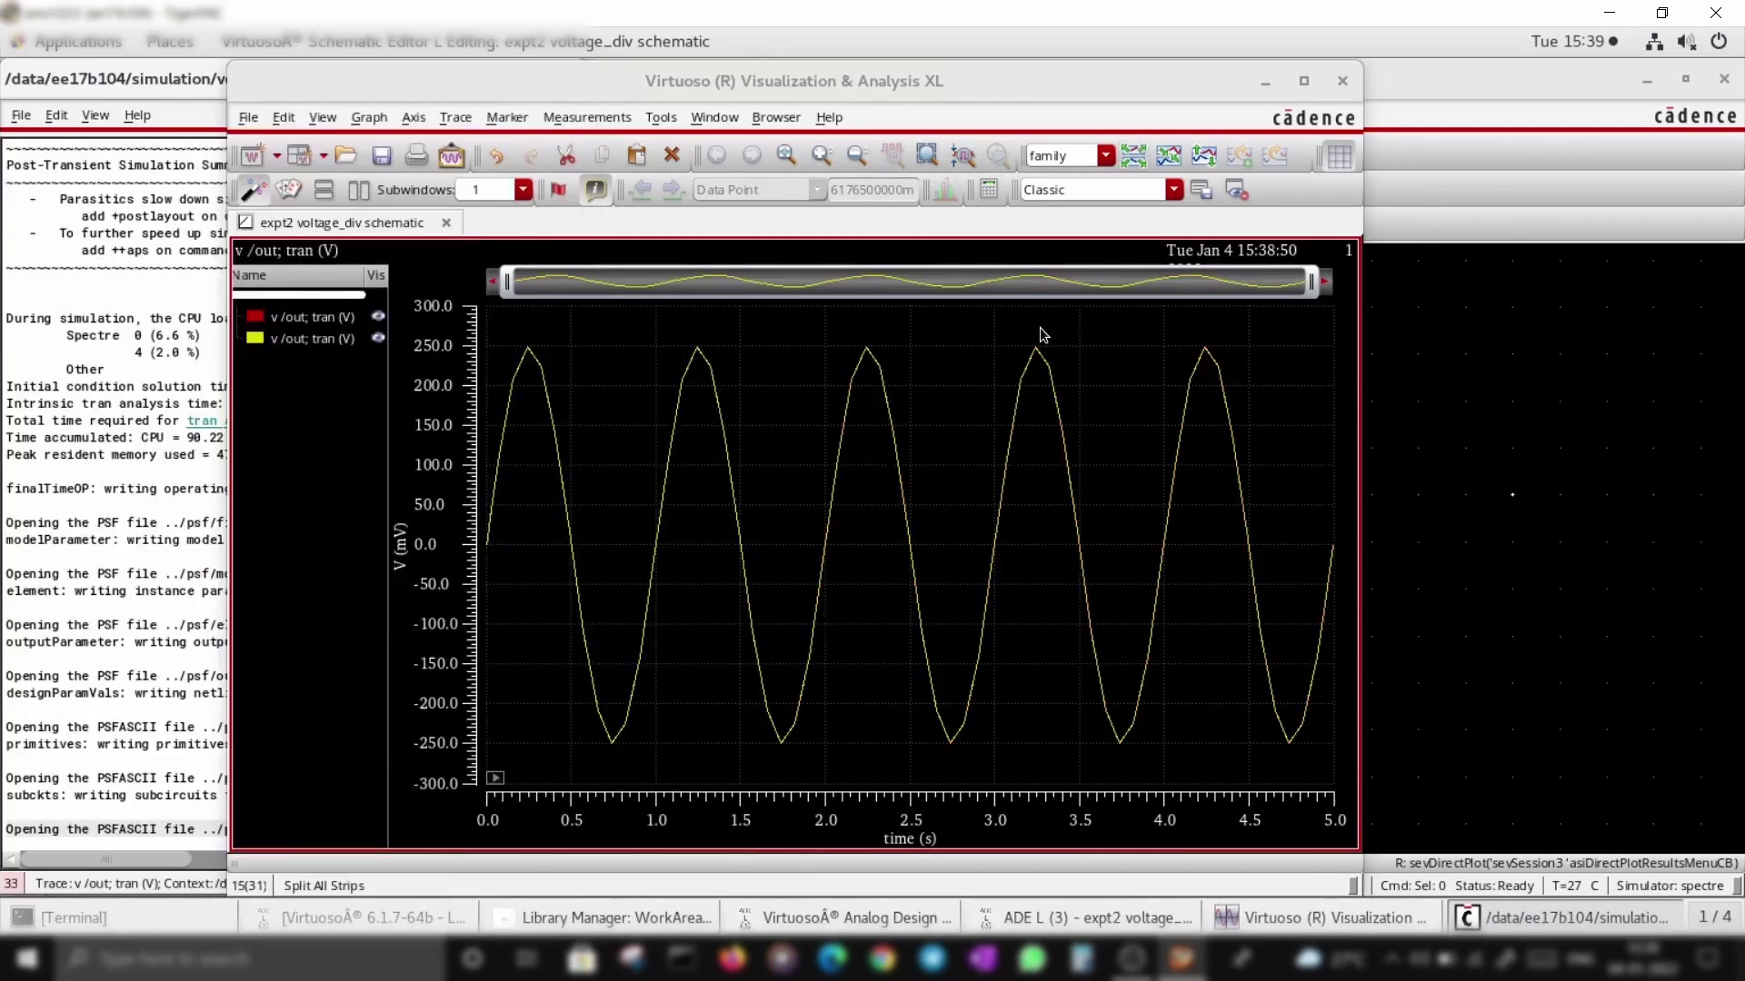
# Step: Zoom in on a peak of the overlaid out traces, then close the log and show the schematic
pyautogui.moveTo(974, 331); pyautogui.dragTo(1115, 492, button='right')
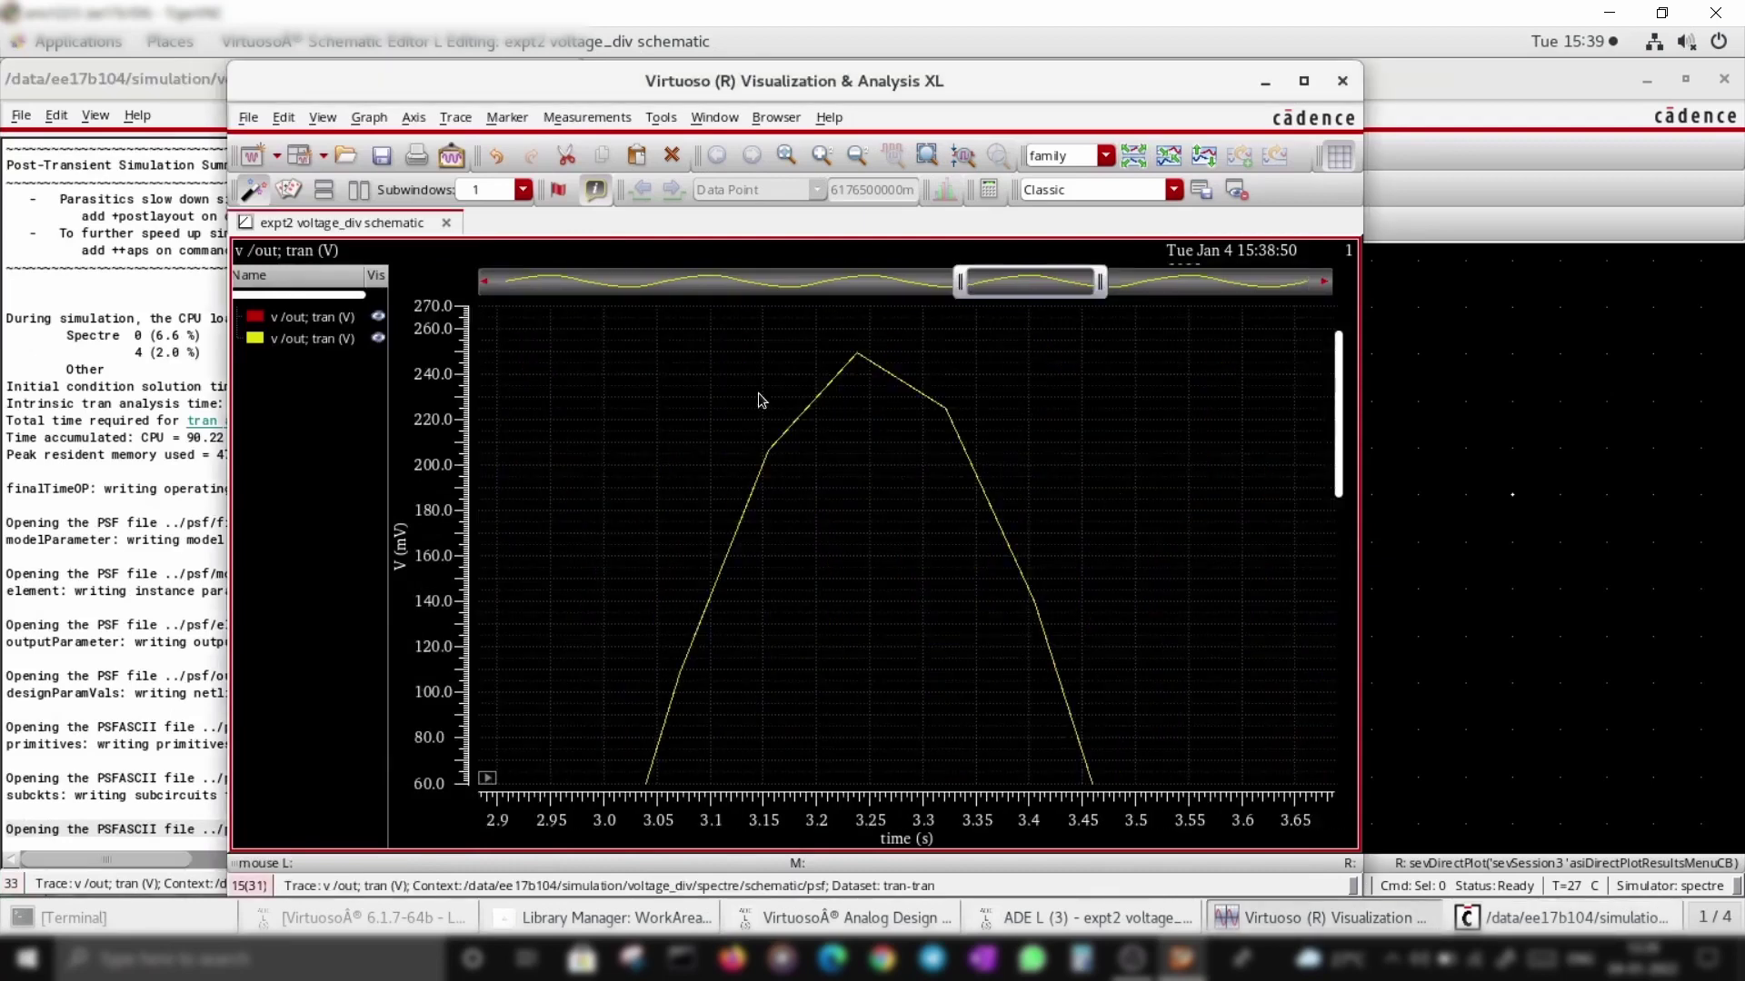
pyautogui.click(292, 318)
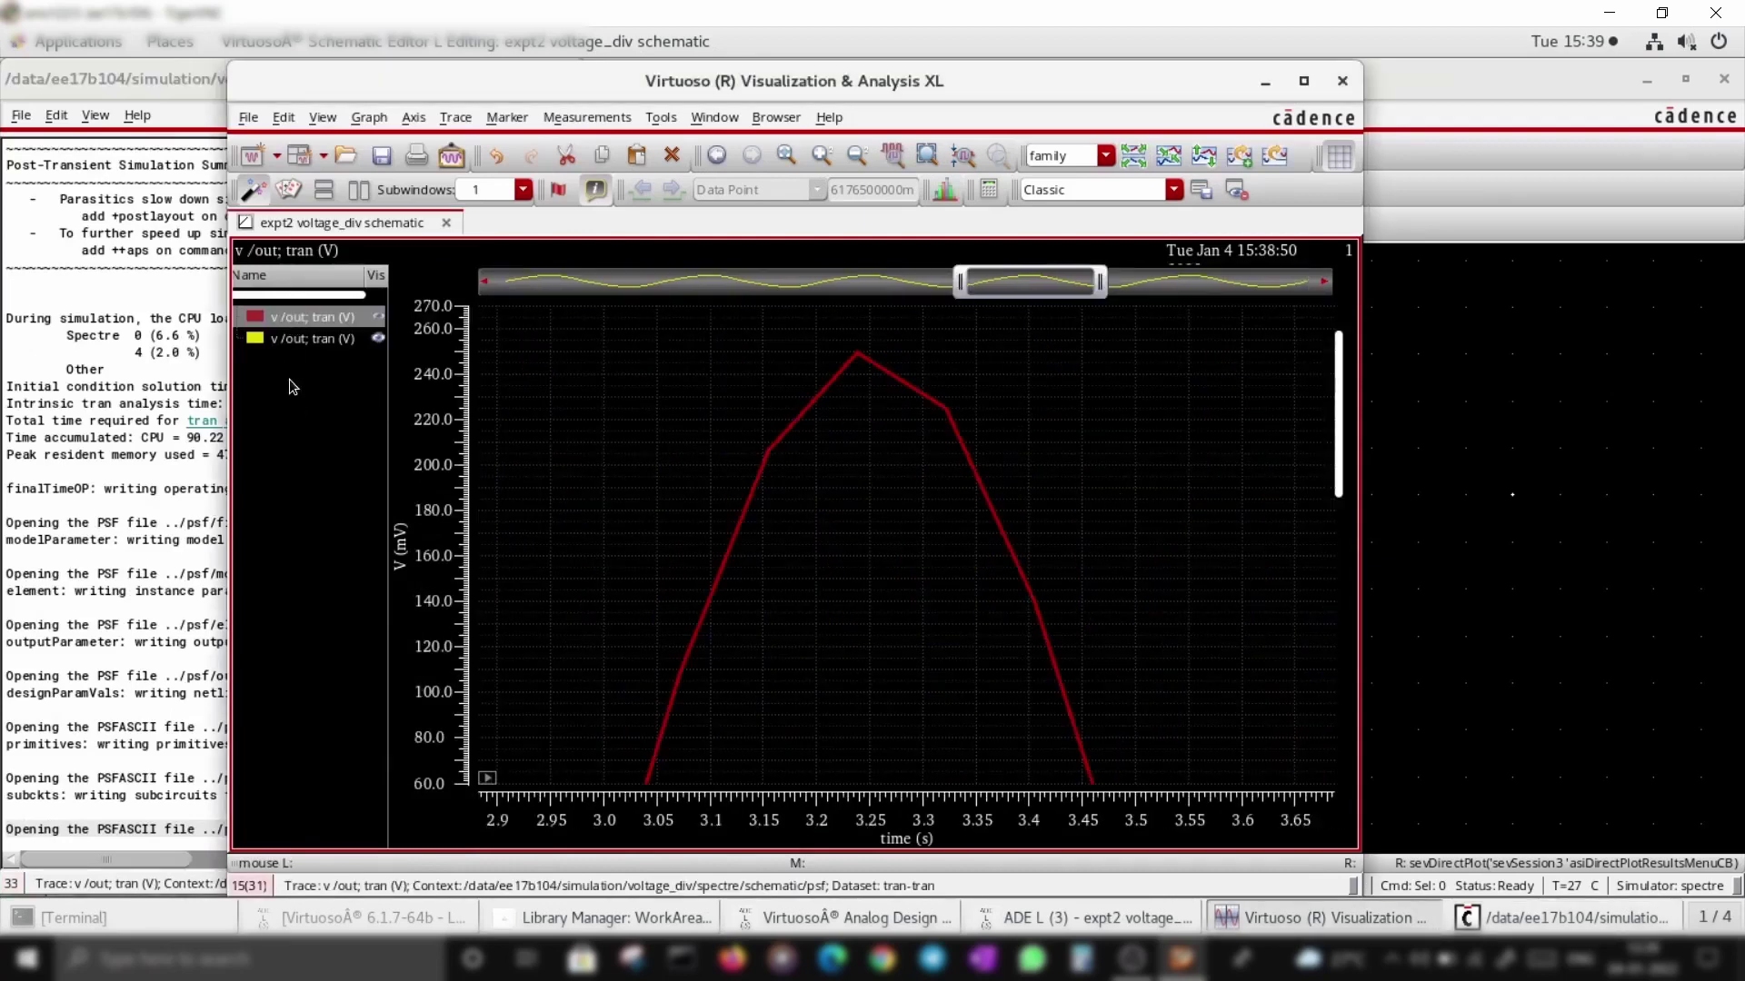
pyautogui.click(192, 81)
pyautogui.click(564, 81)
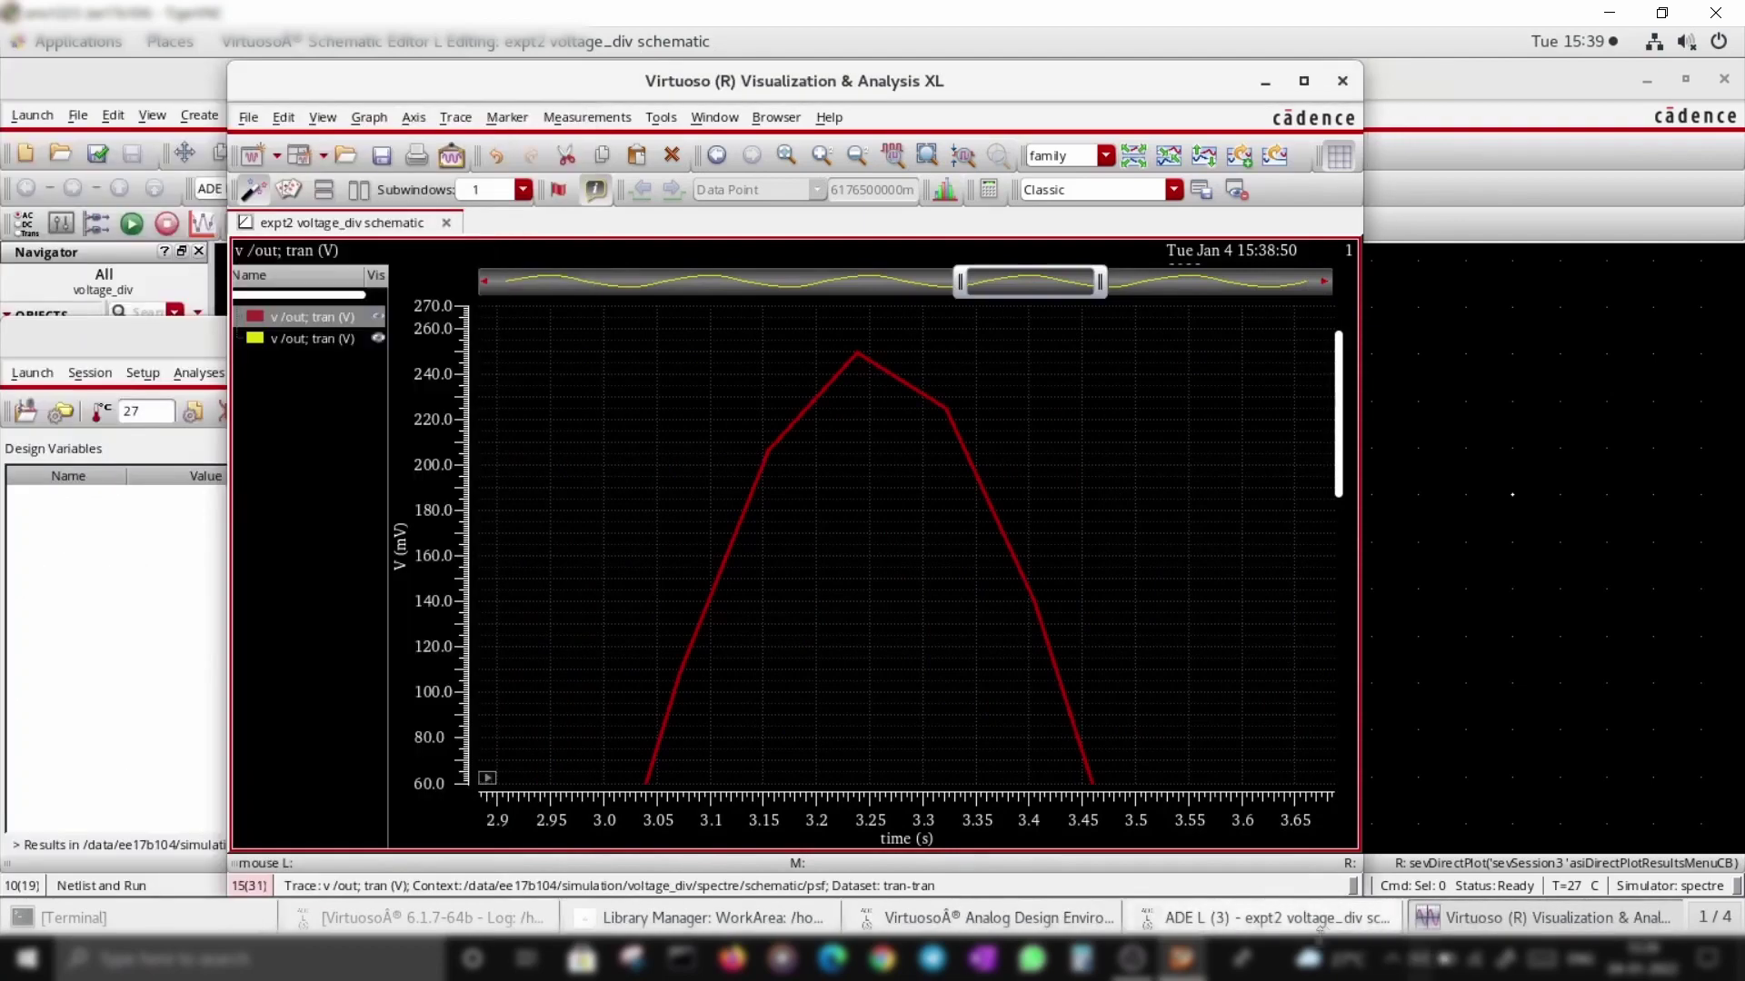
pyautogui.click(1052, 920)
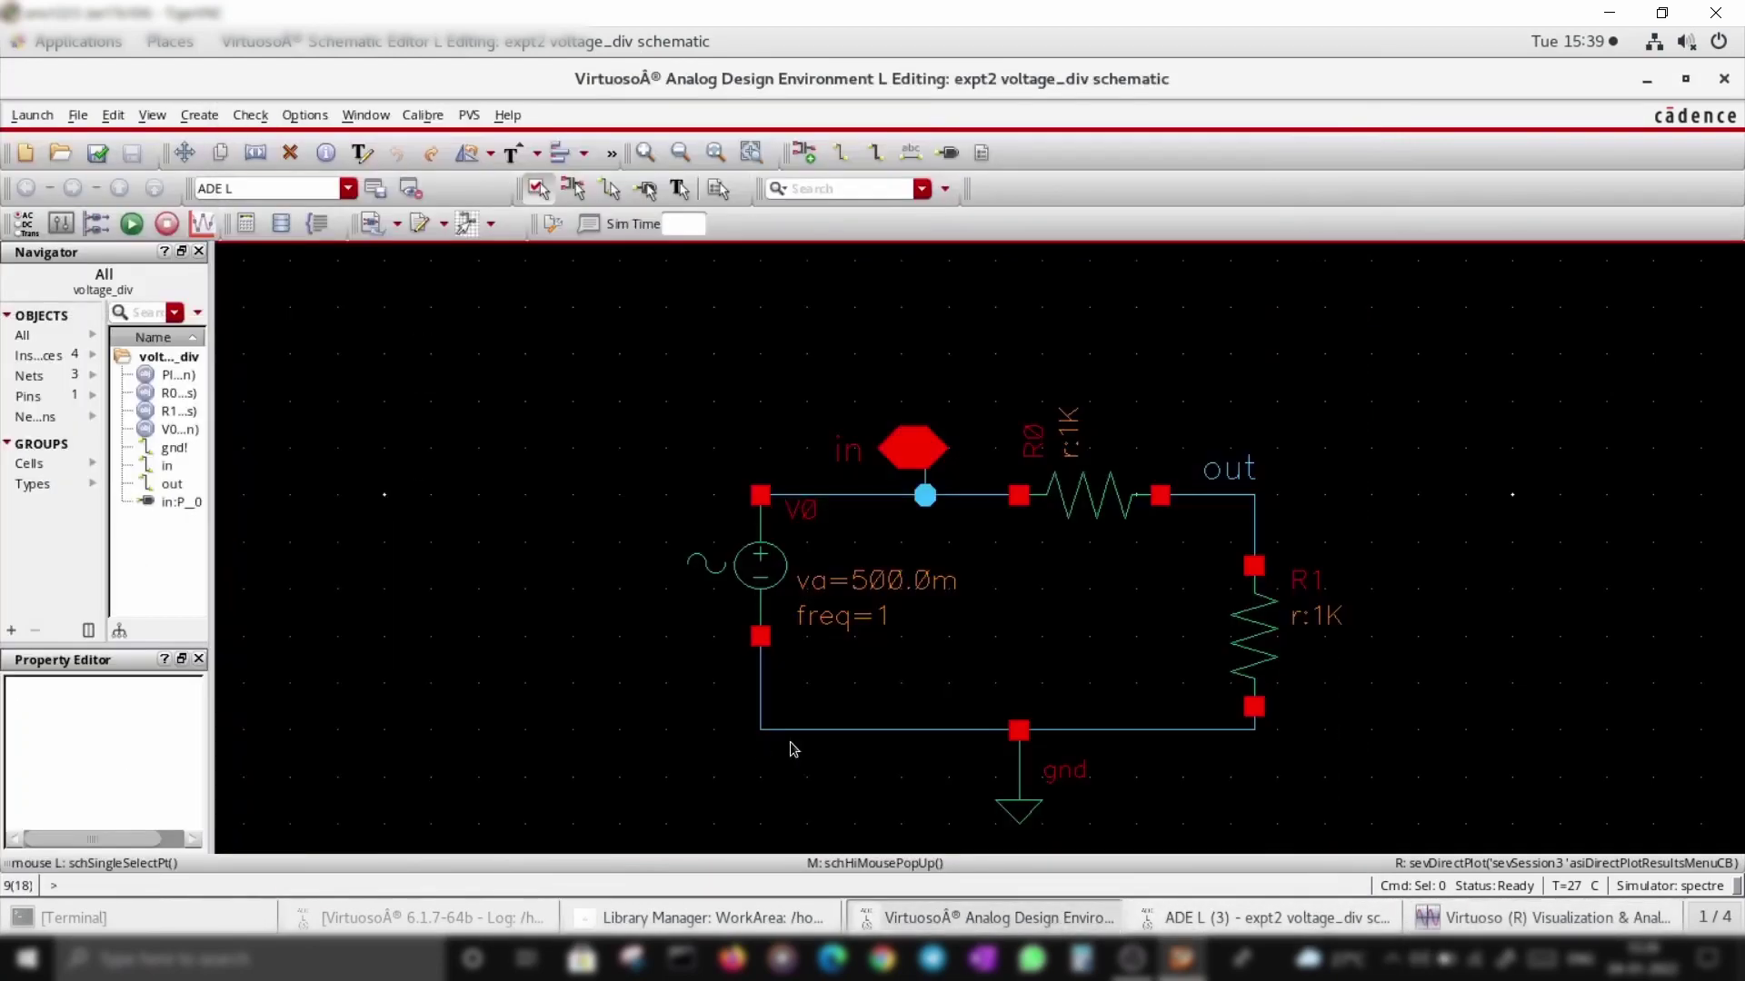
# Step: Switch the tran analysis to conservative accuracy and rerun the simulation
pyautogui.click(1268, 917)
pyautogui.doubleClick(535, 482)
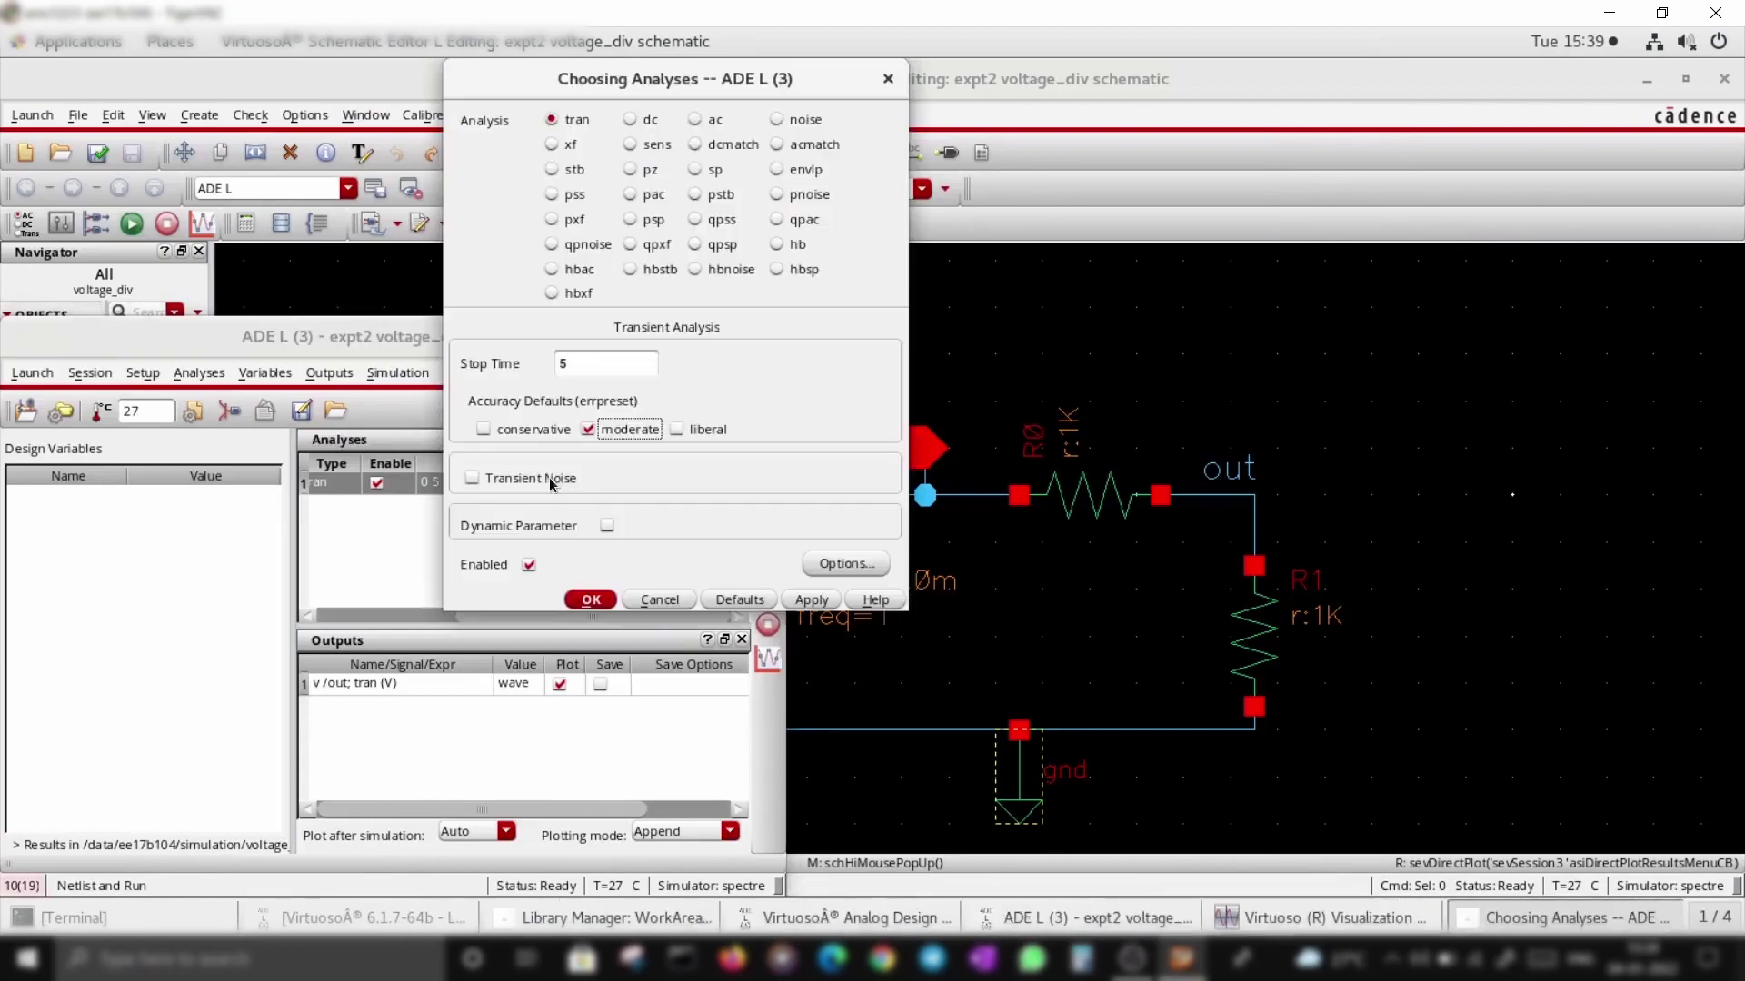
pyautogui.click(484, 431)
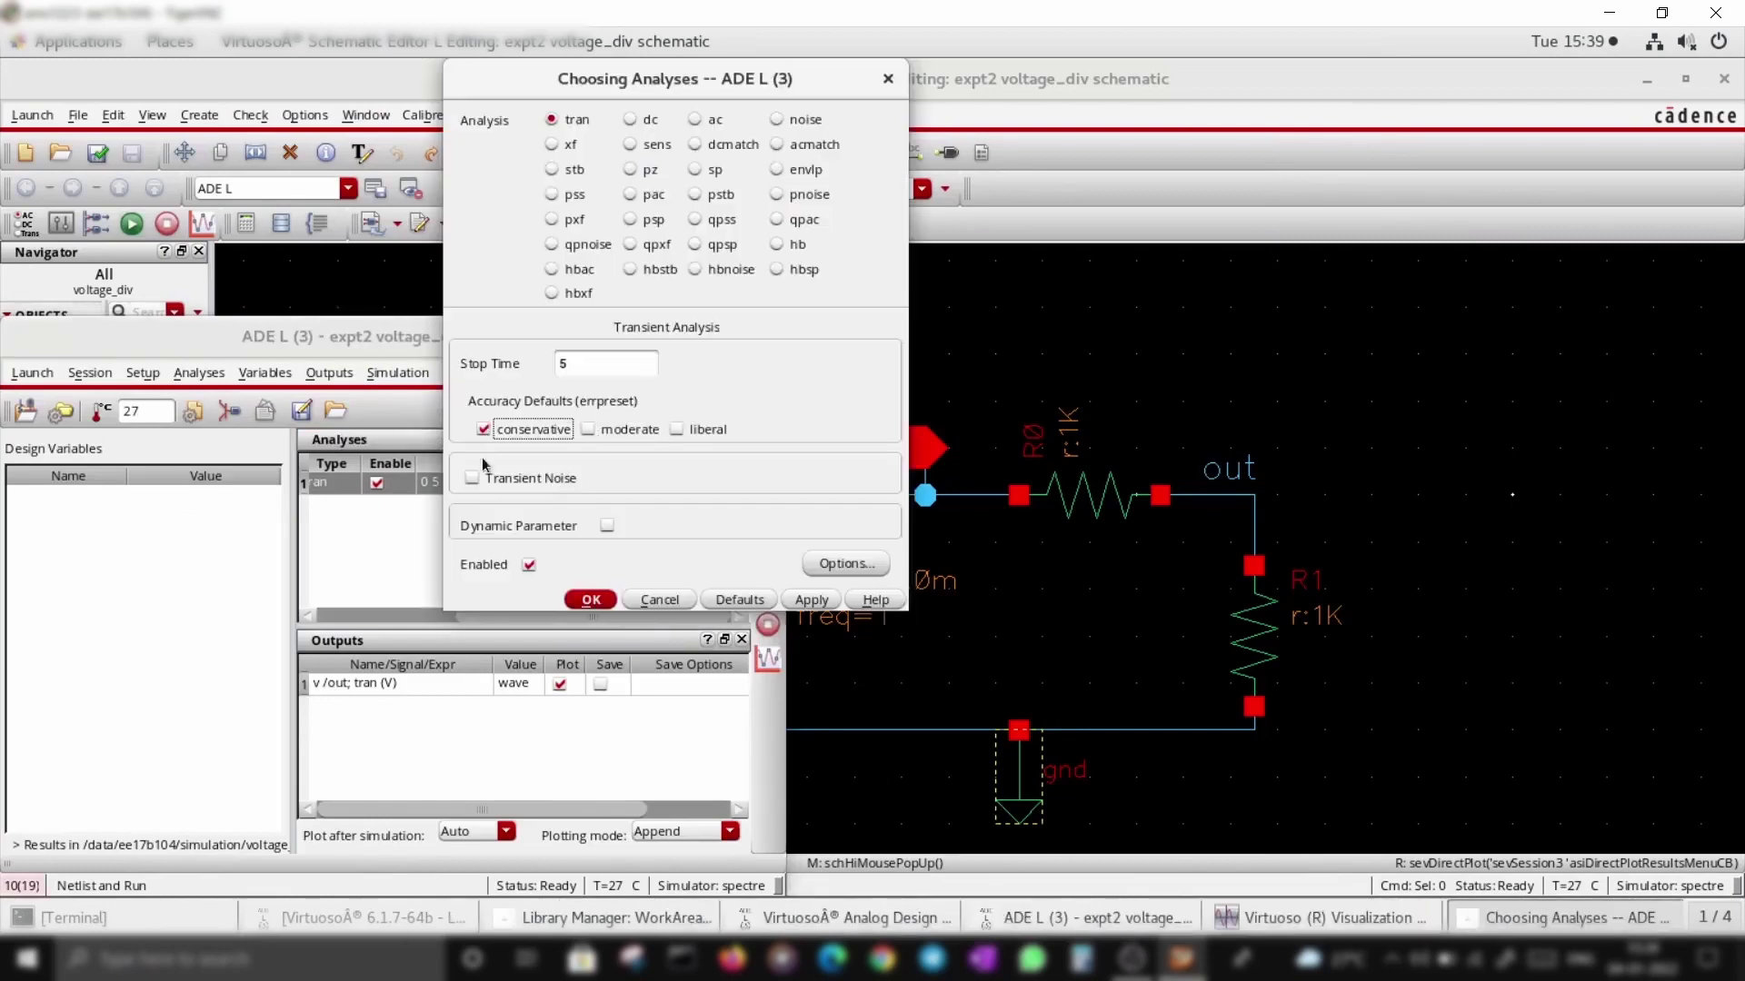
pyautogui.click(607, 599)
pyautogui.click(766, 595)
# Step: Fit the full 0–5 s out waveform in the viewer and zoom in on one peak
pyautogui.click(1524, 914)
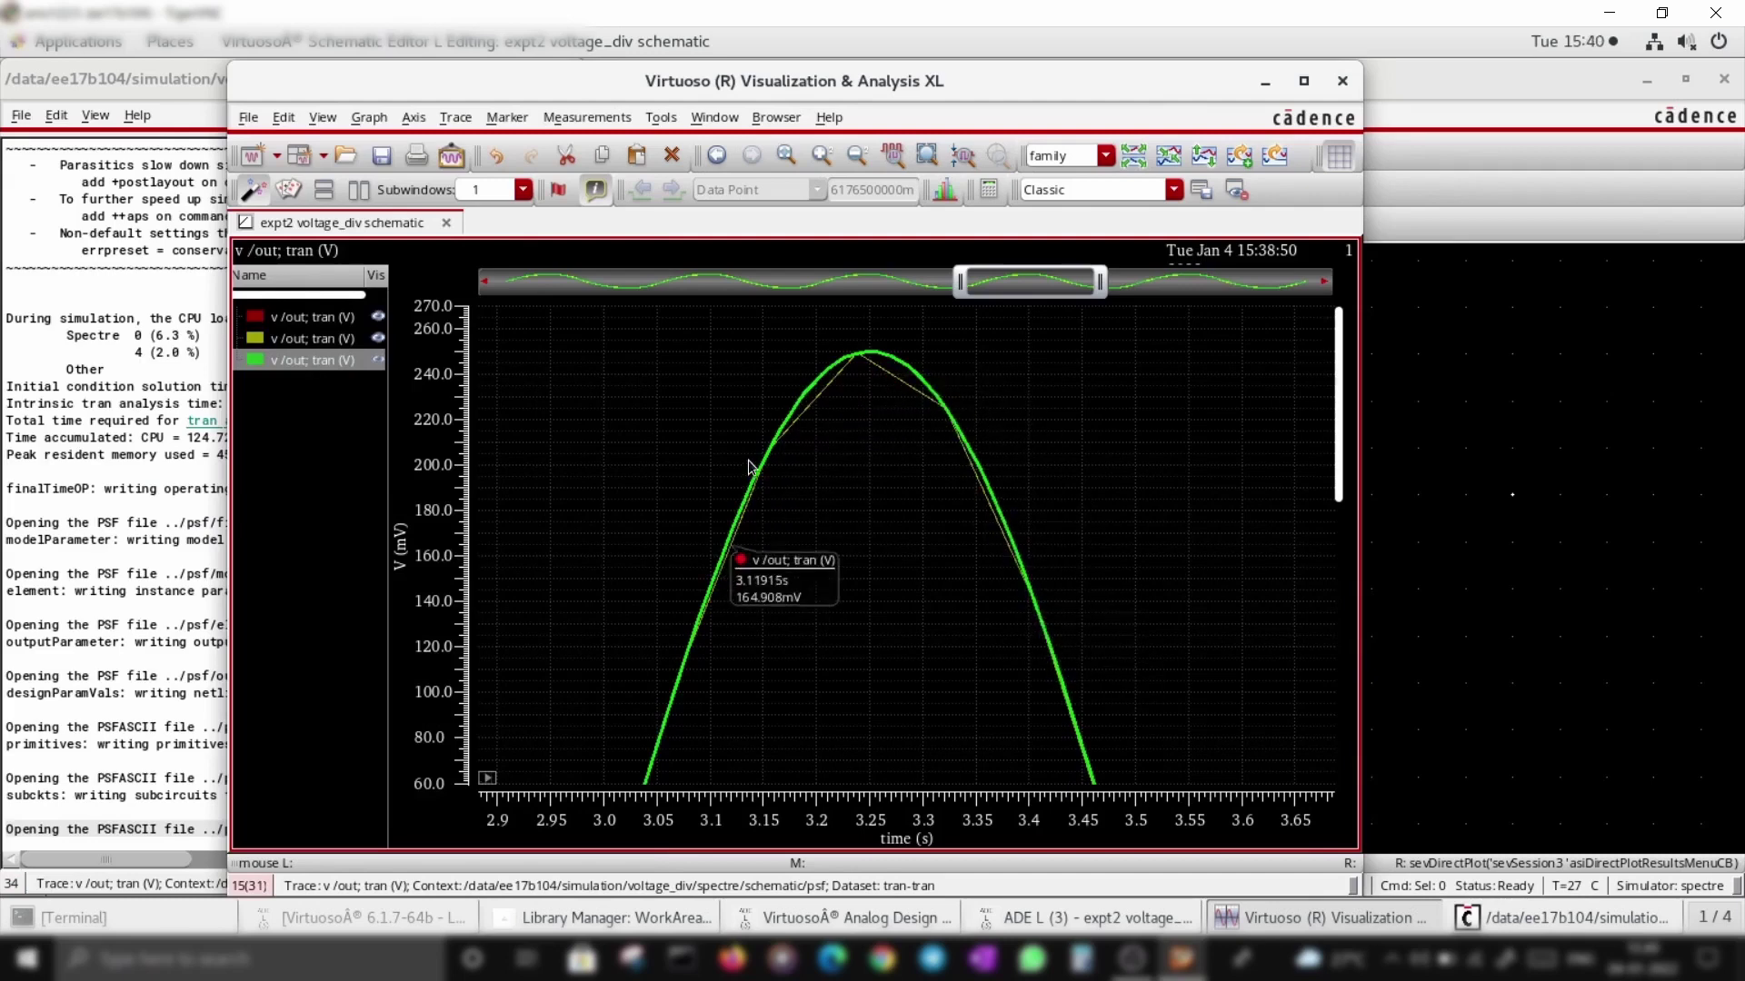
pyautogui.click(787, 156)
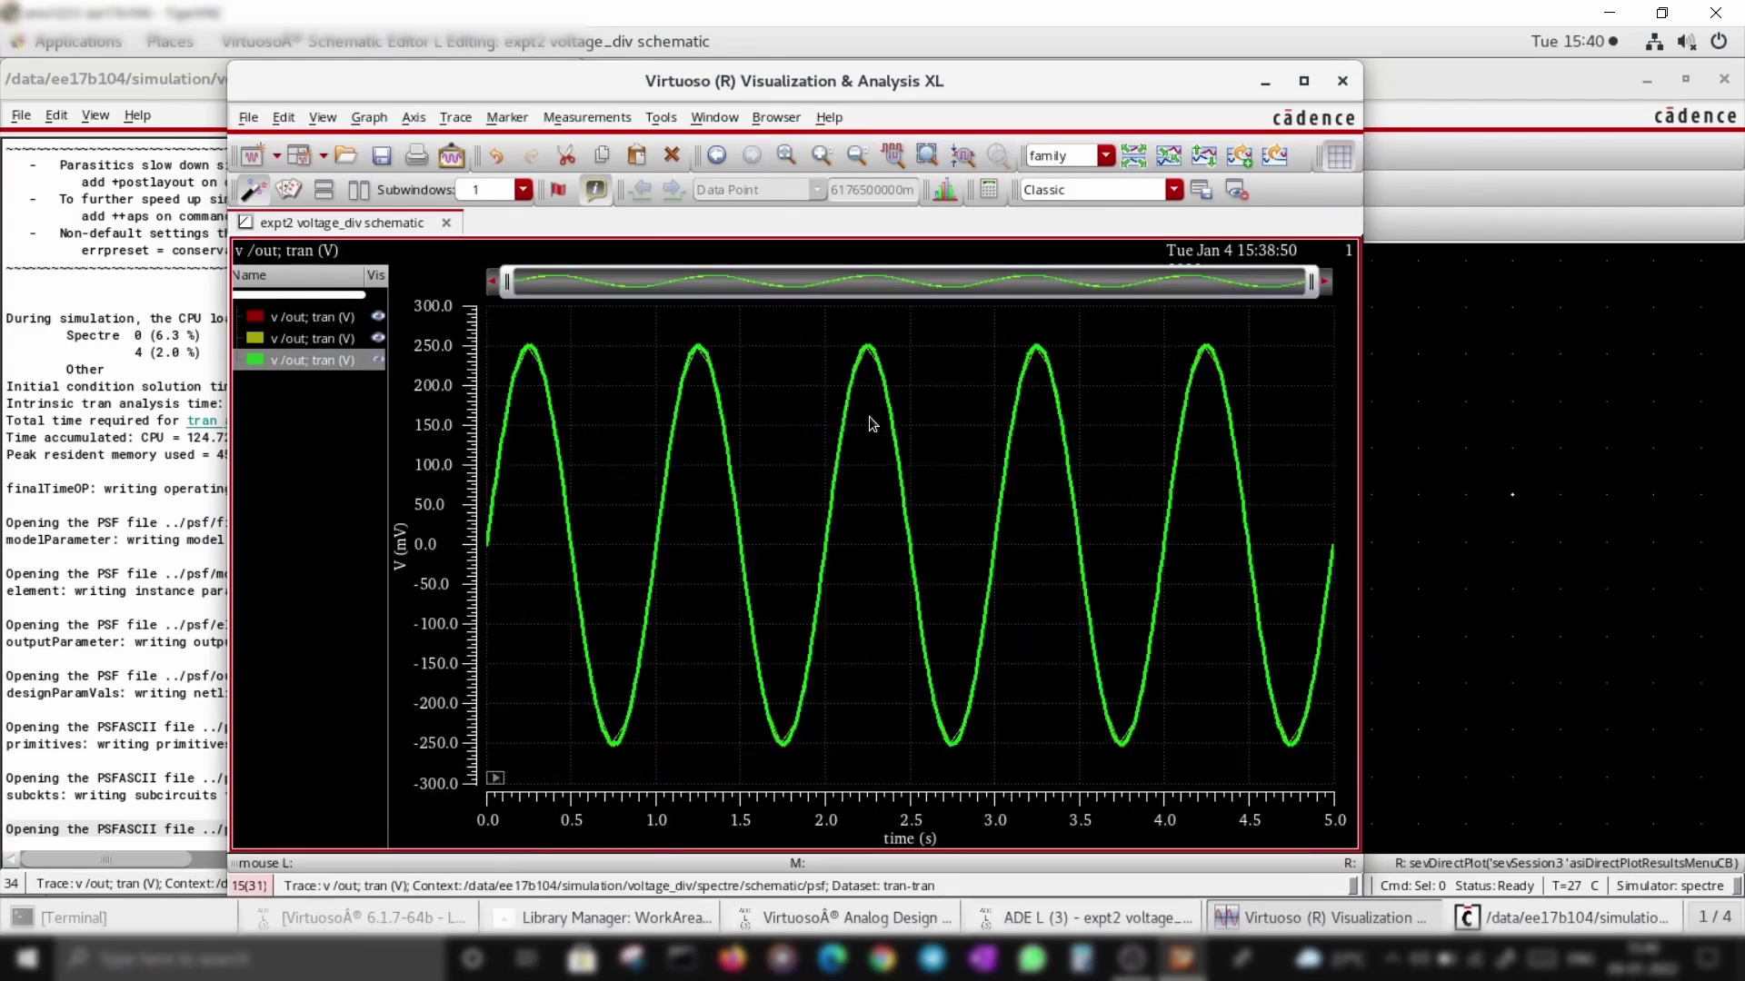
pyautogui.moveTo(918, 475); pyautogui.dragTo(952, 505)
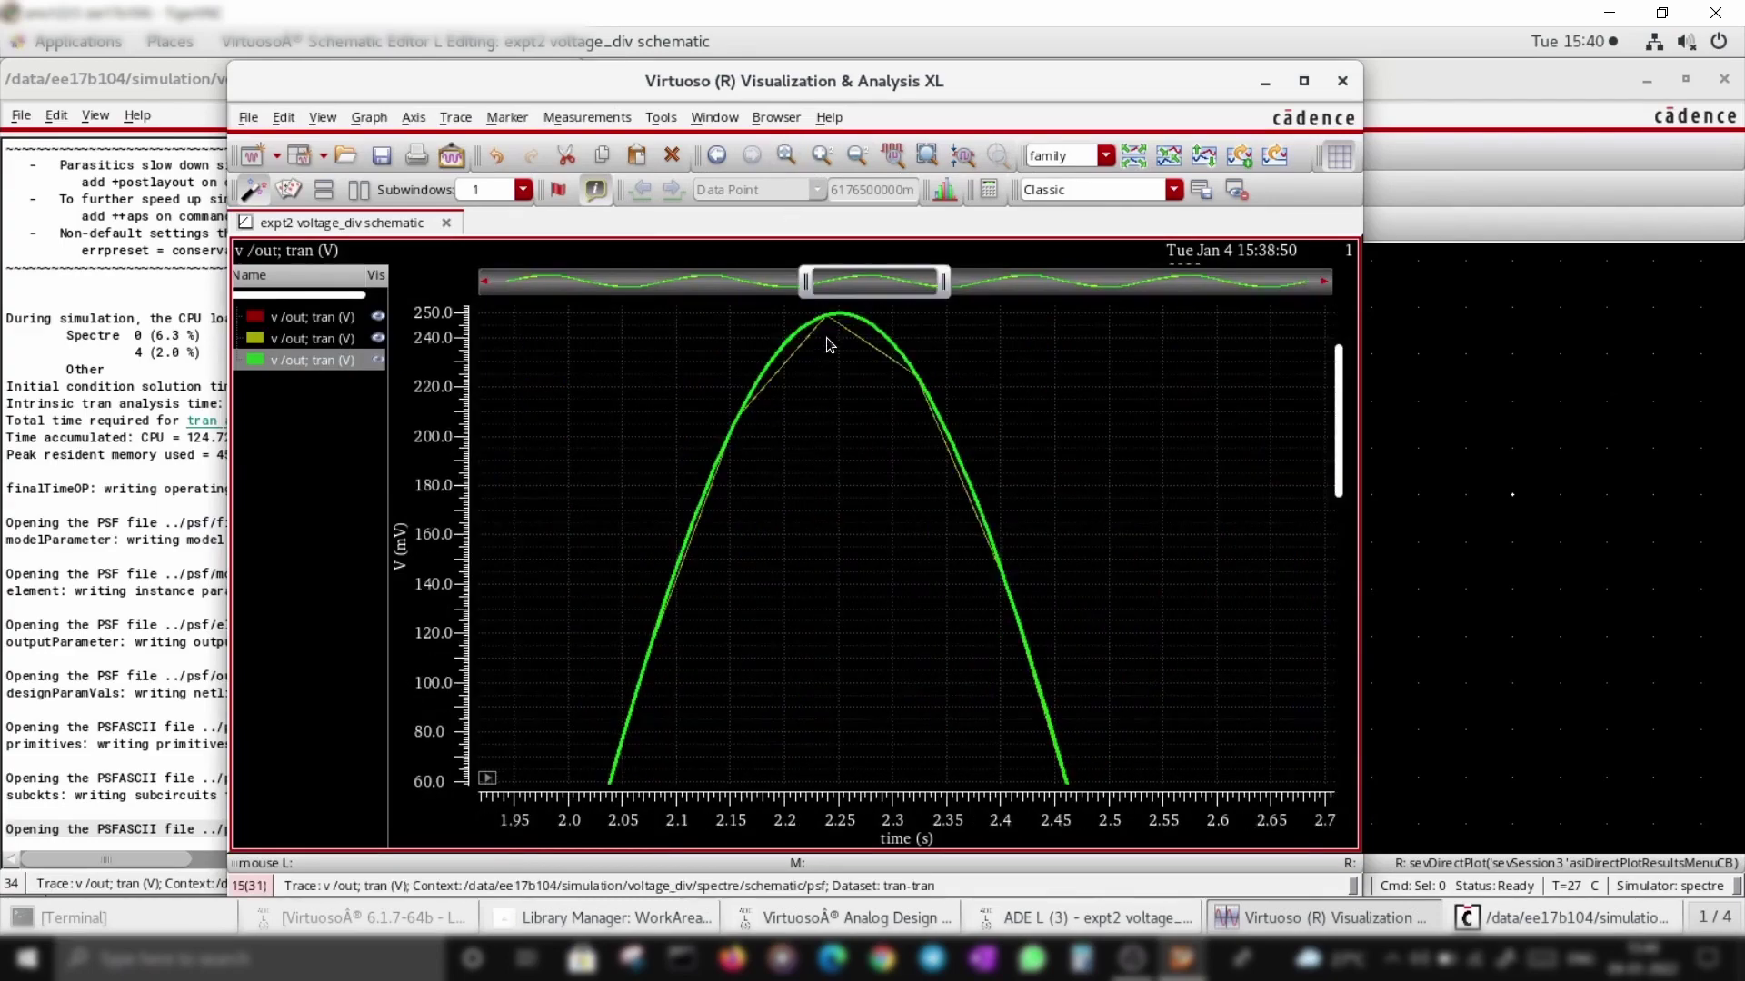
pyautogui.moveTo(685, 558)
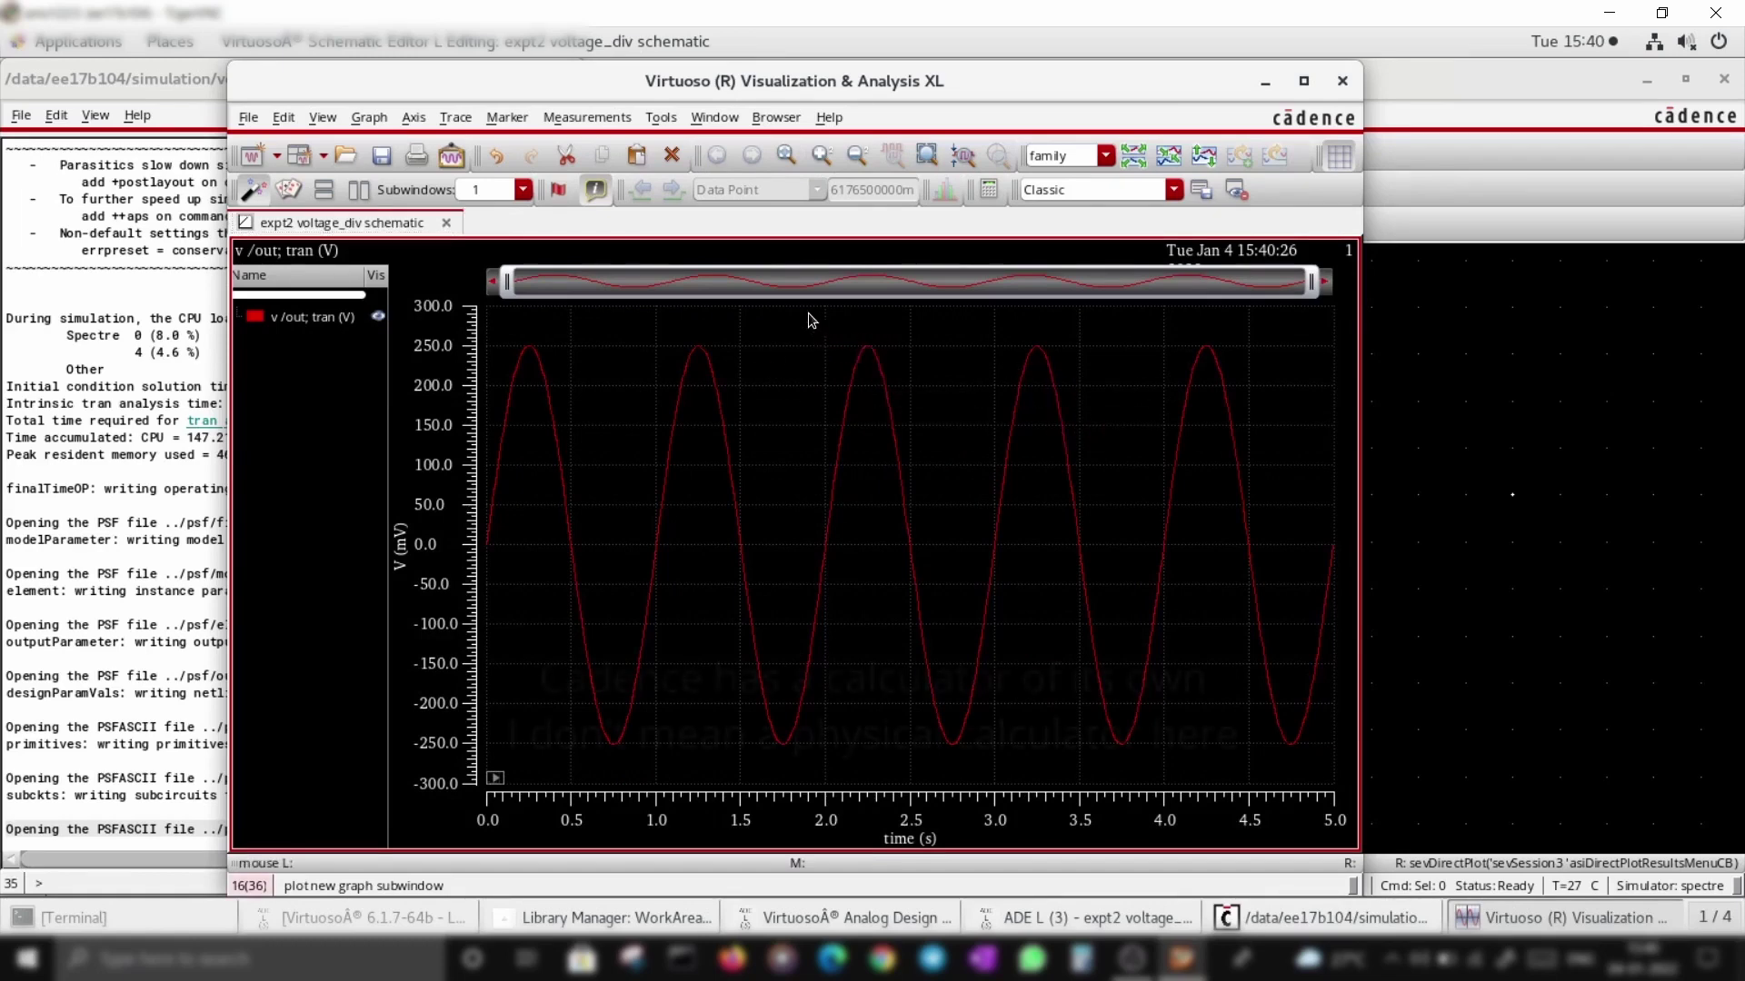
# Step: Mark two successive out peaks with markers A and B (about 997 ms apart), then close the viewer
pyautogui.moveTo(983, 443); pyautogui.dragTo(1114, 476, button='right')
pyautogui.moveTo(575, 361); pyautogui.dragTo(1198, 641, button='right')
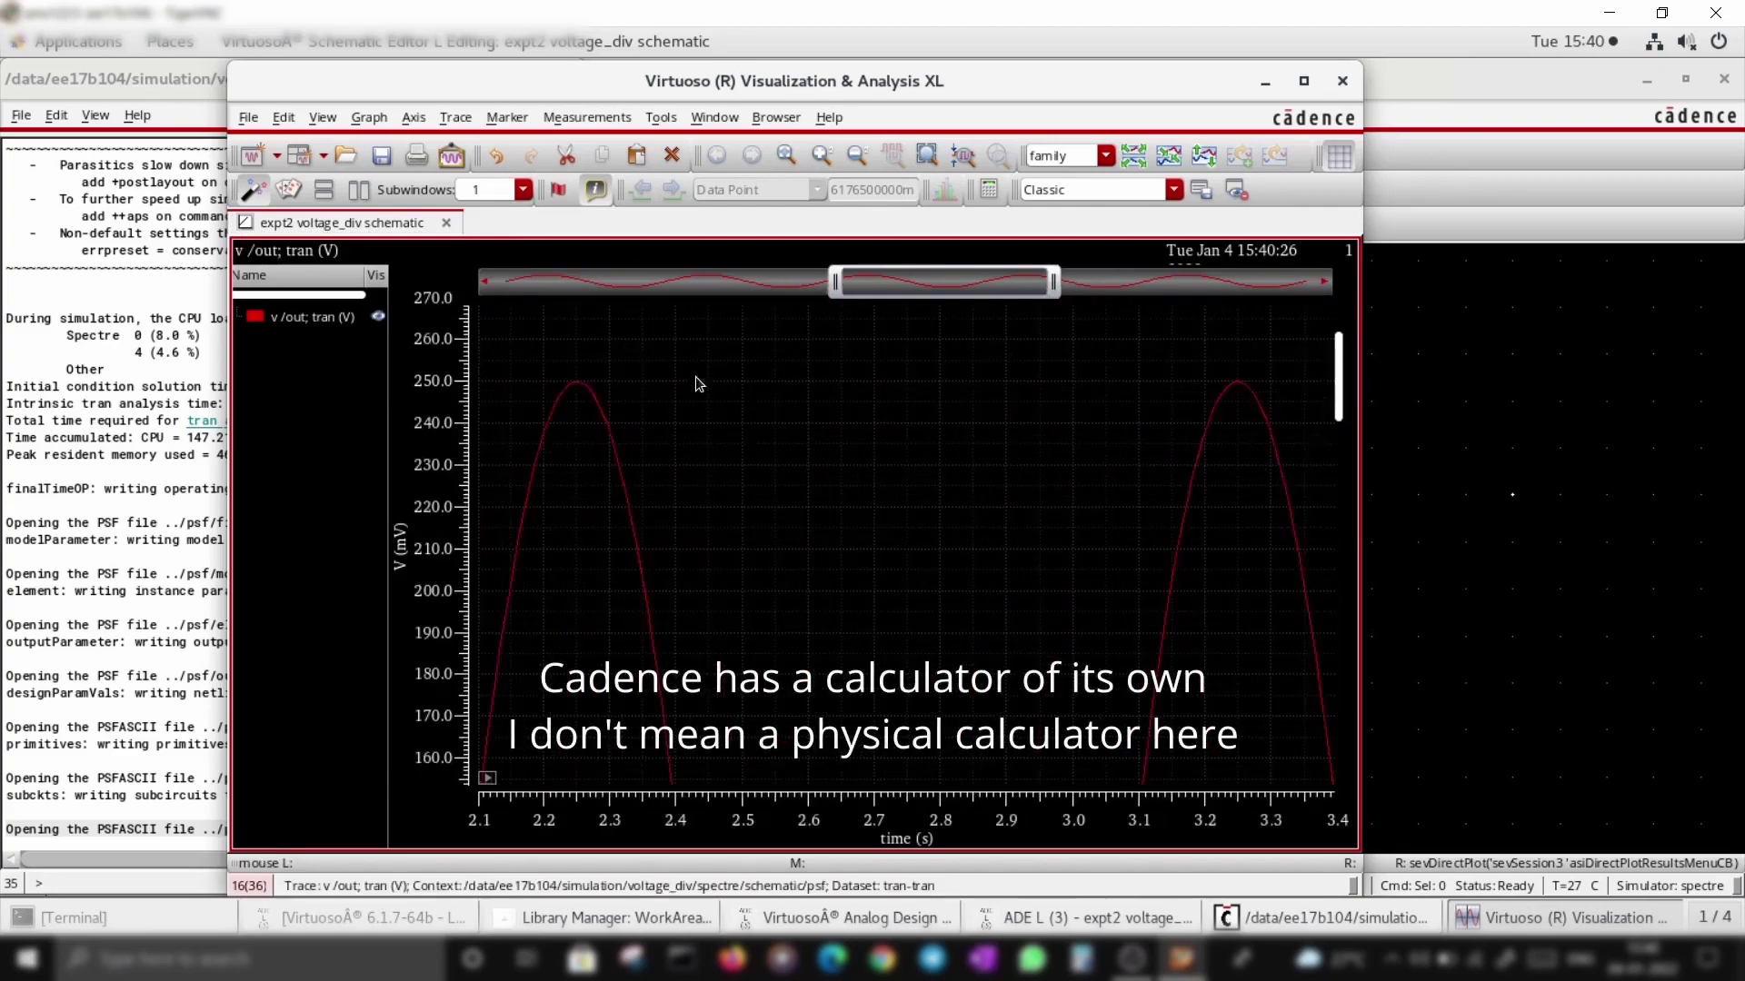
pyautogui.moveTo(581, 393)
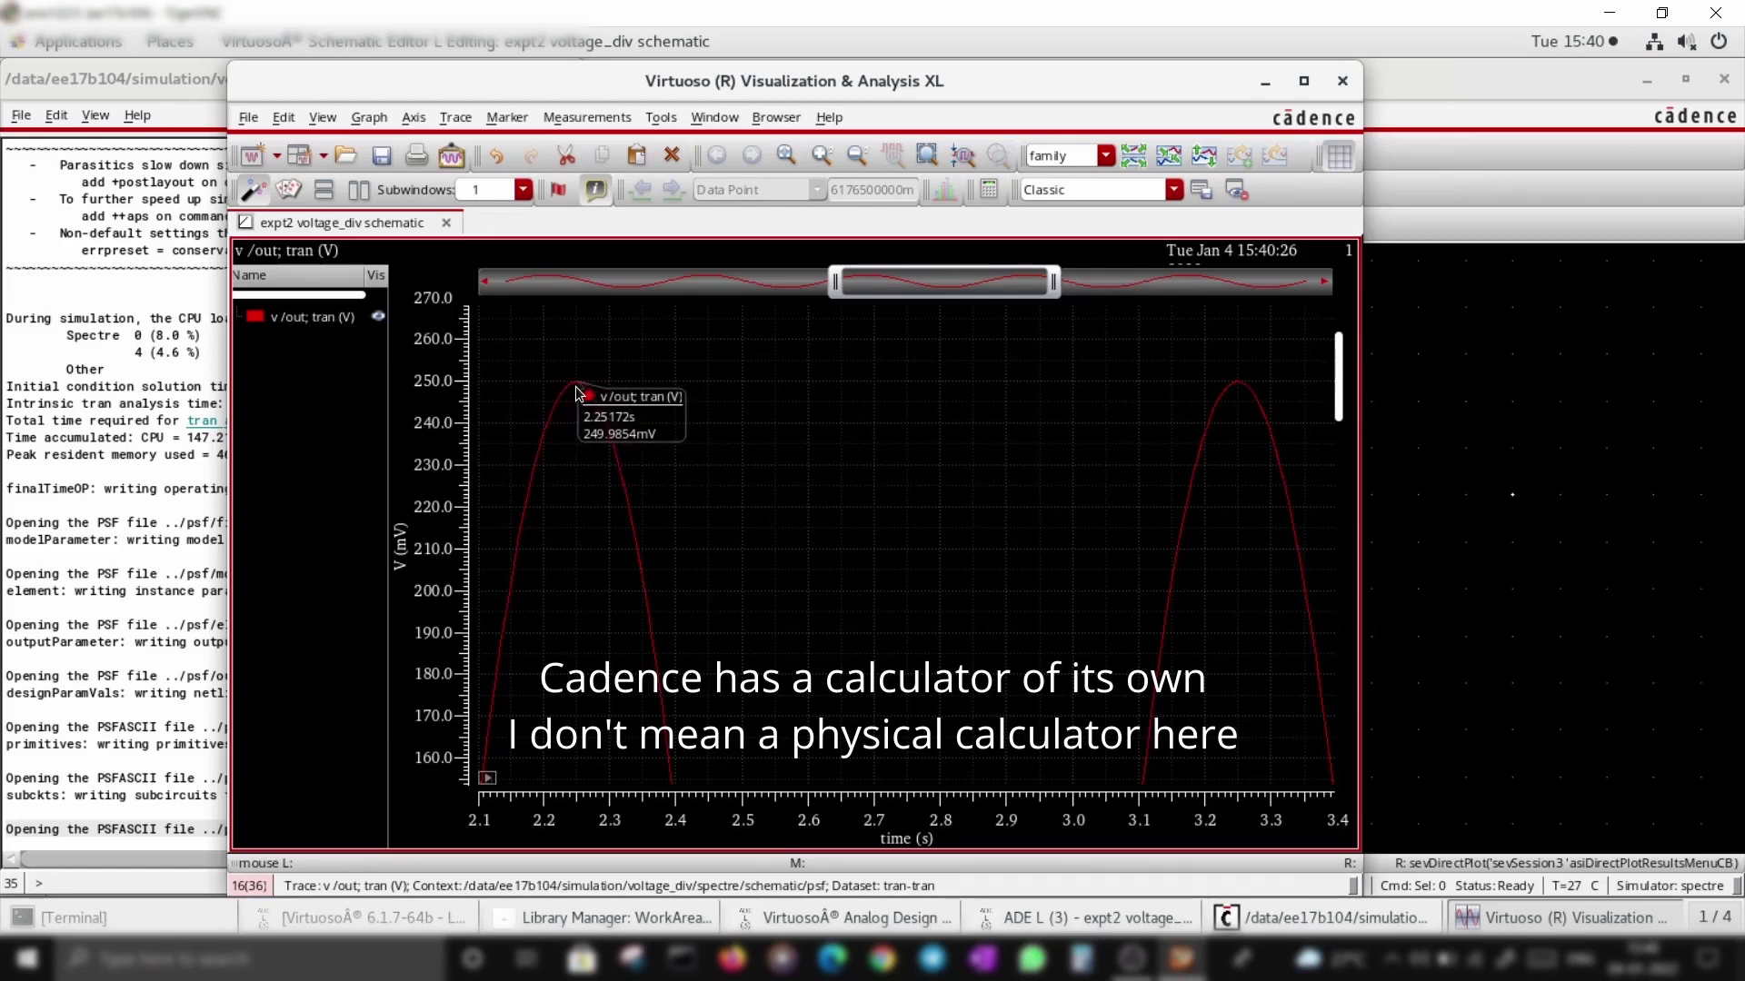
pyautogui.press('m')
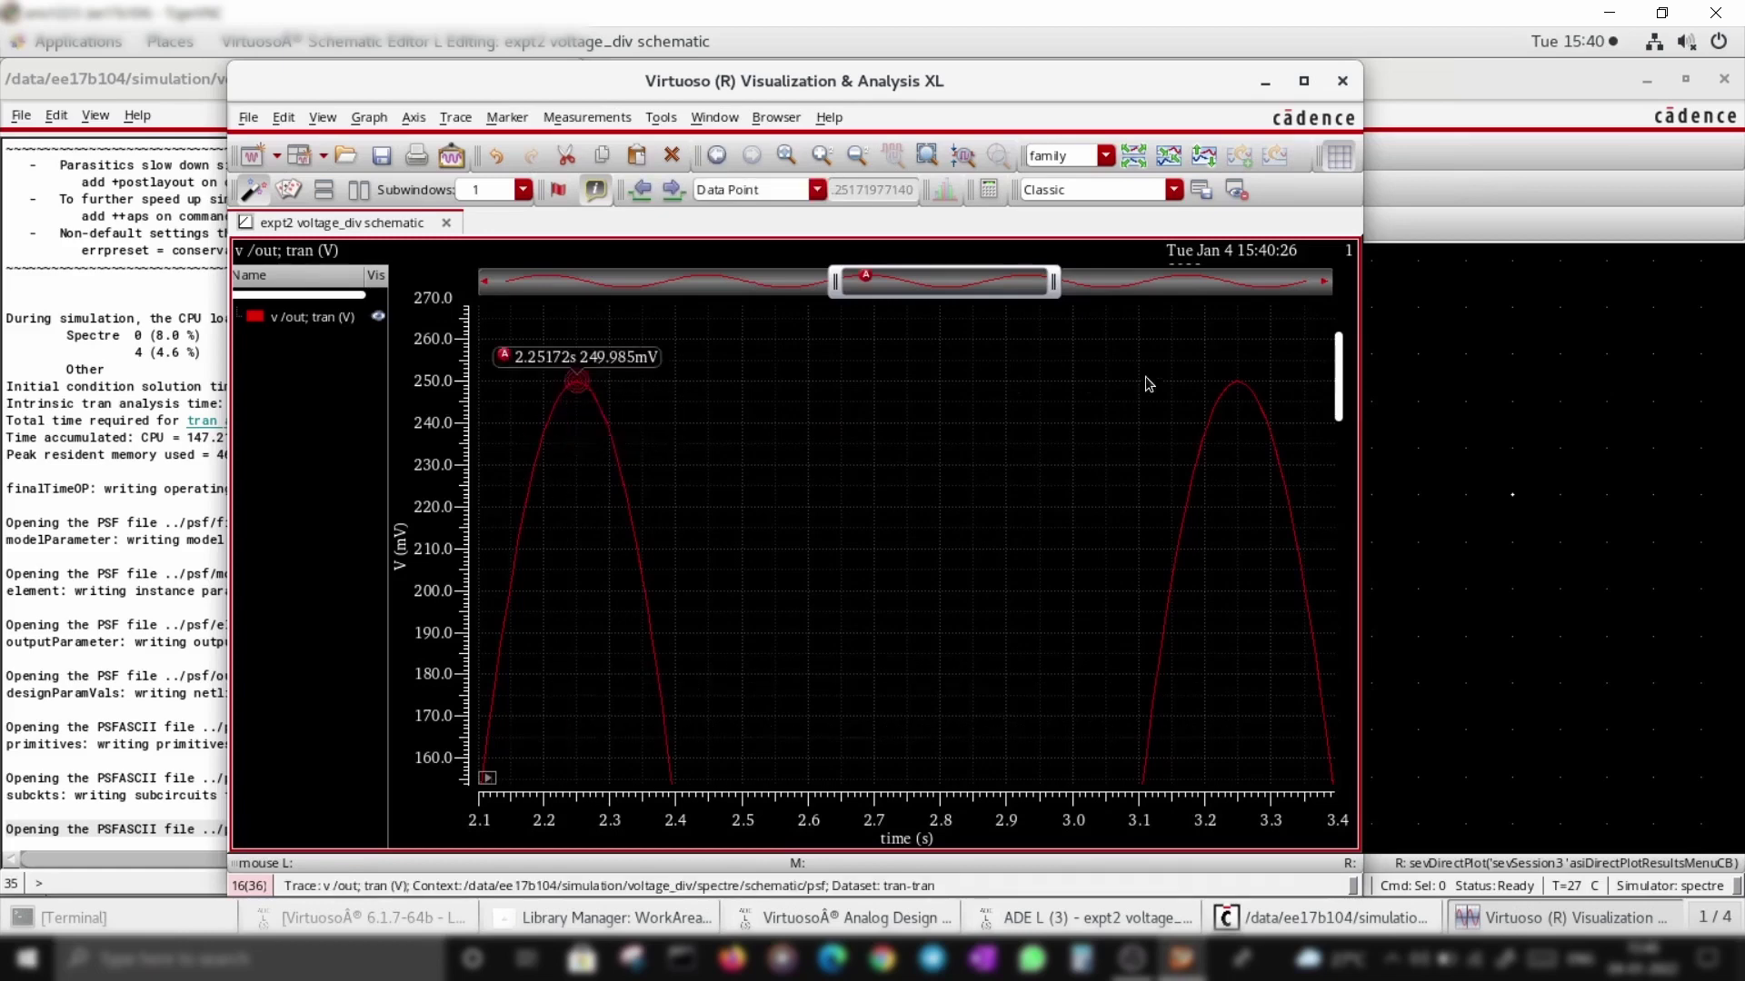
pyautogui.moveTo(1245, 385)
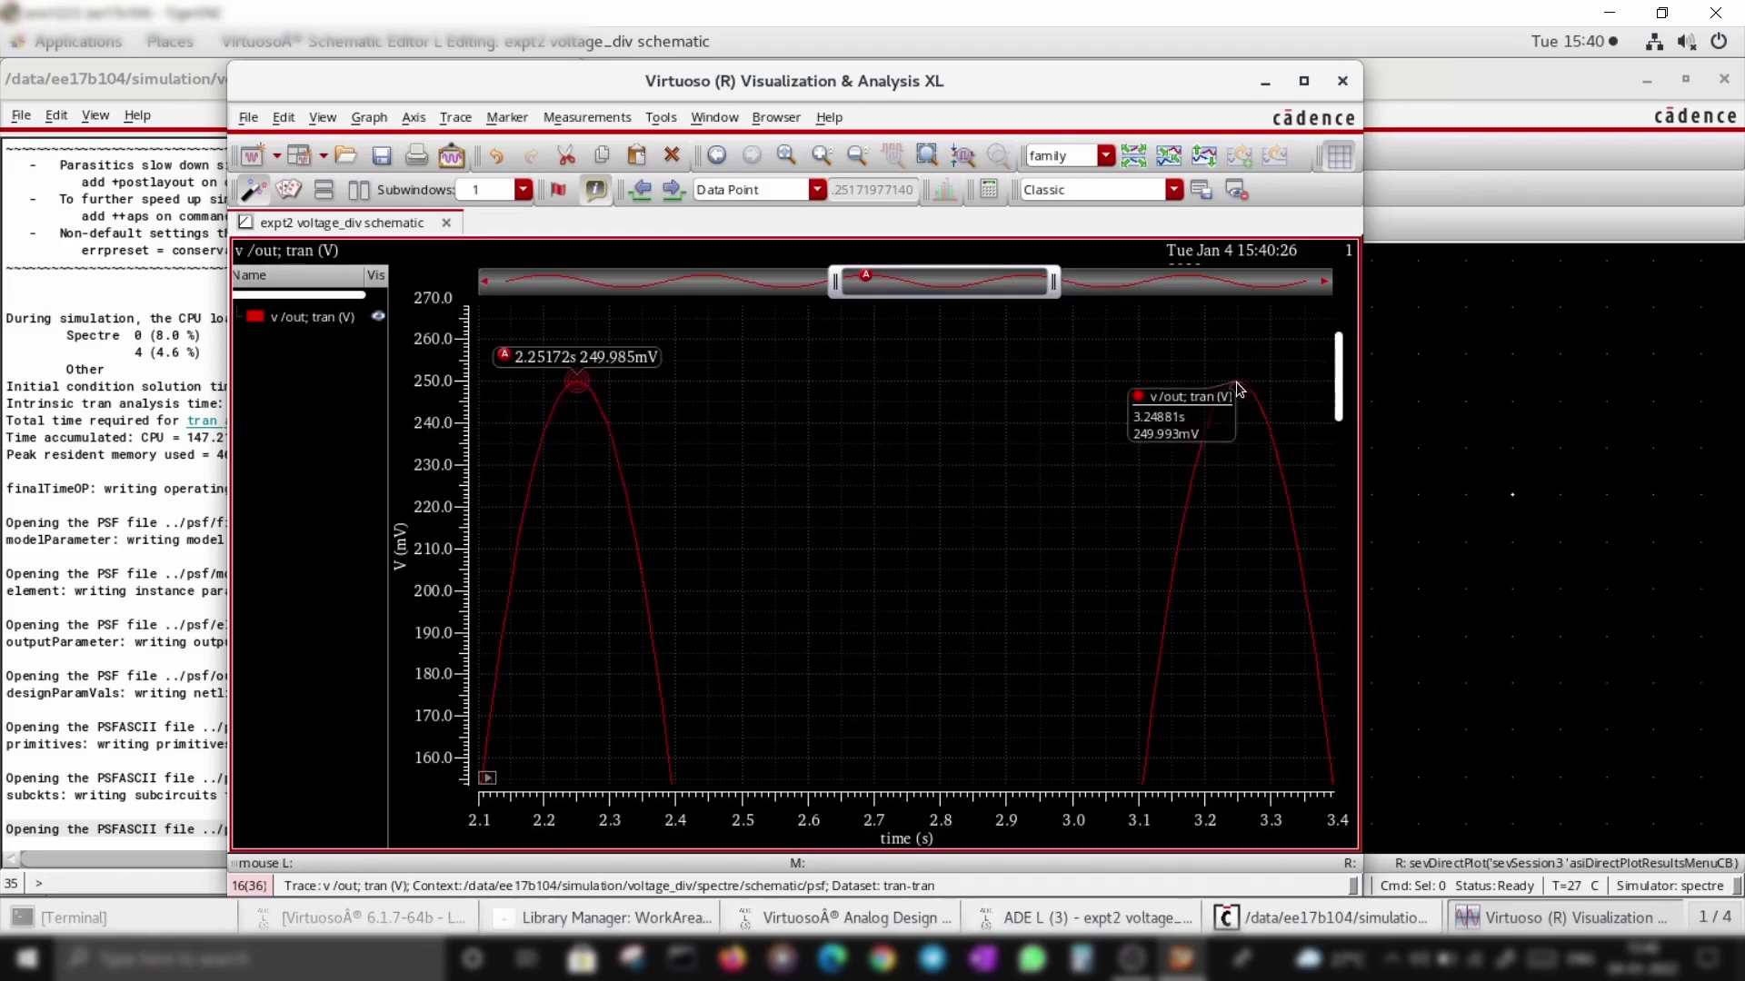
pyautogui.press('m')
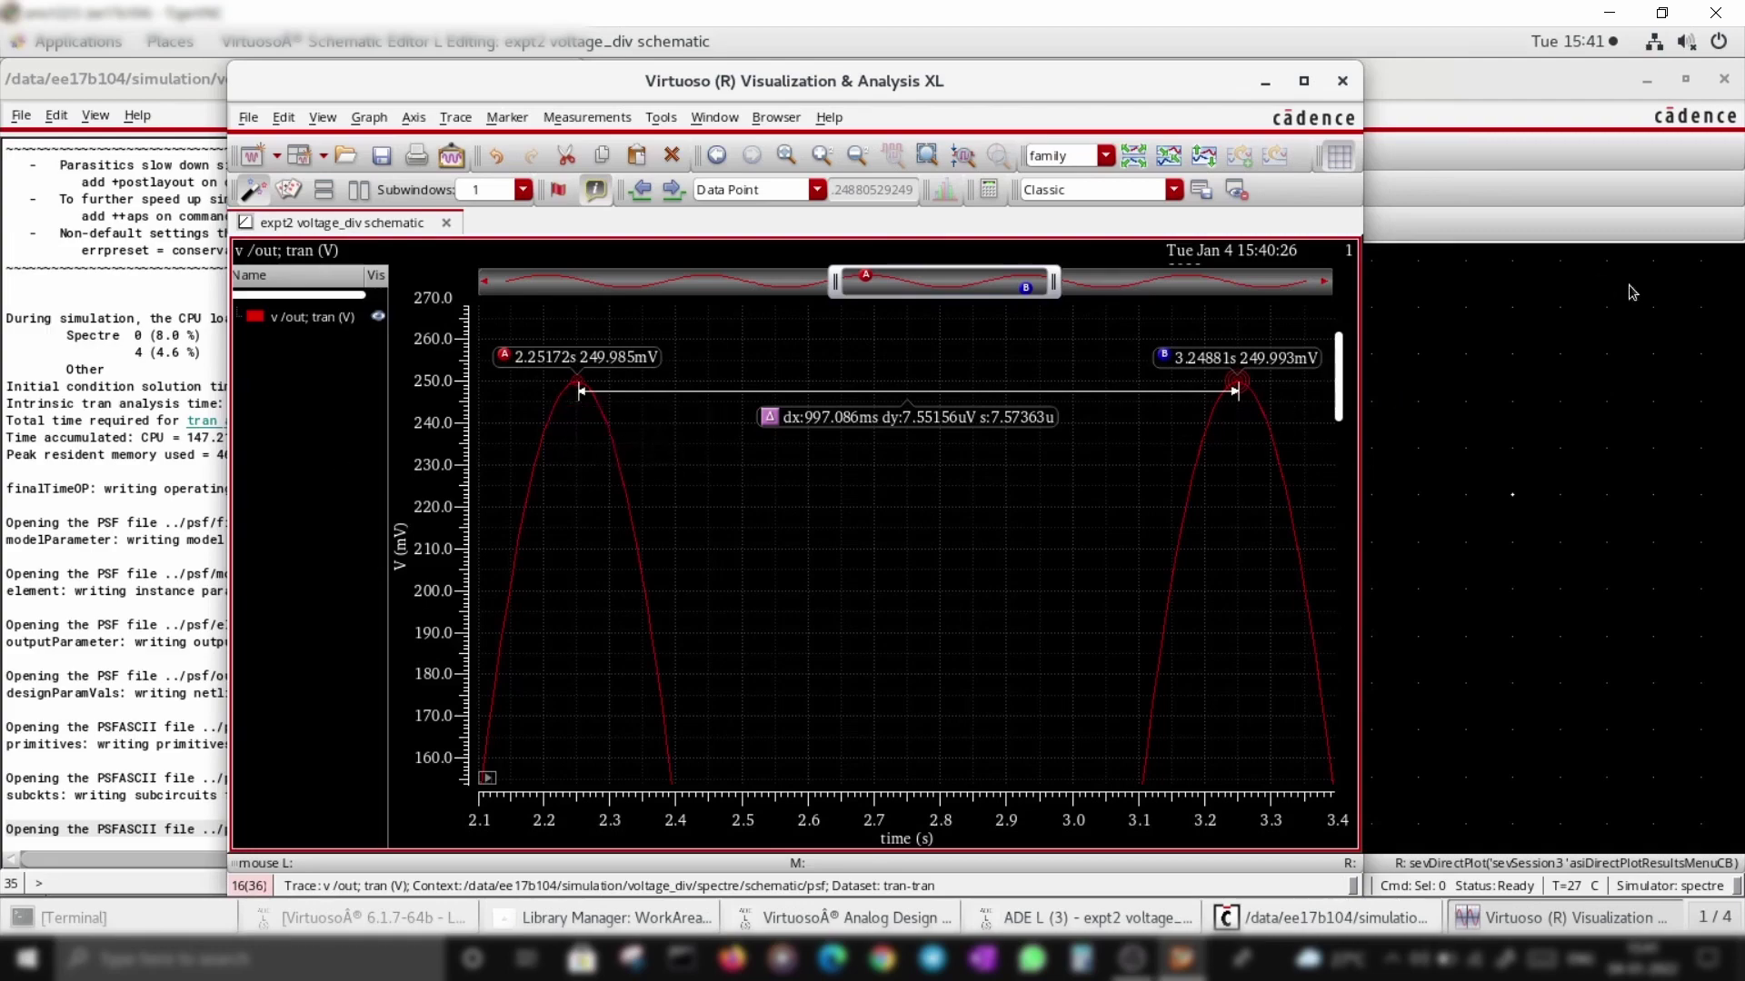
pyautogui.click(1341, 82)
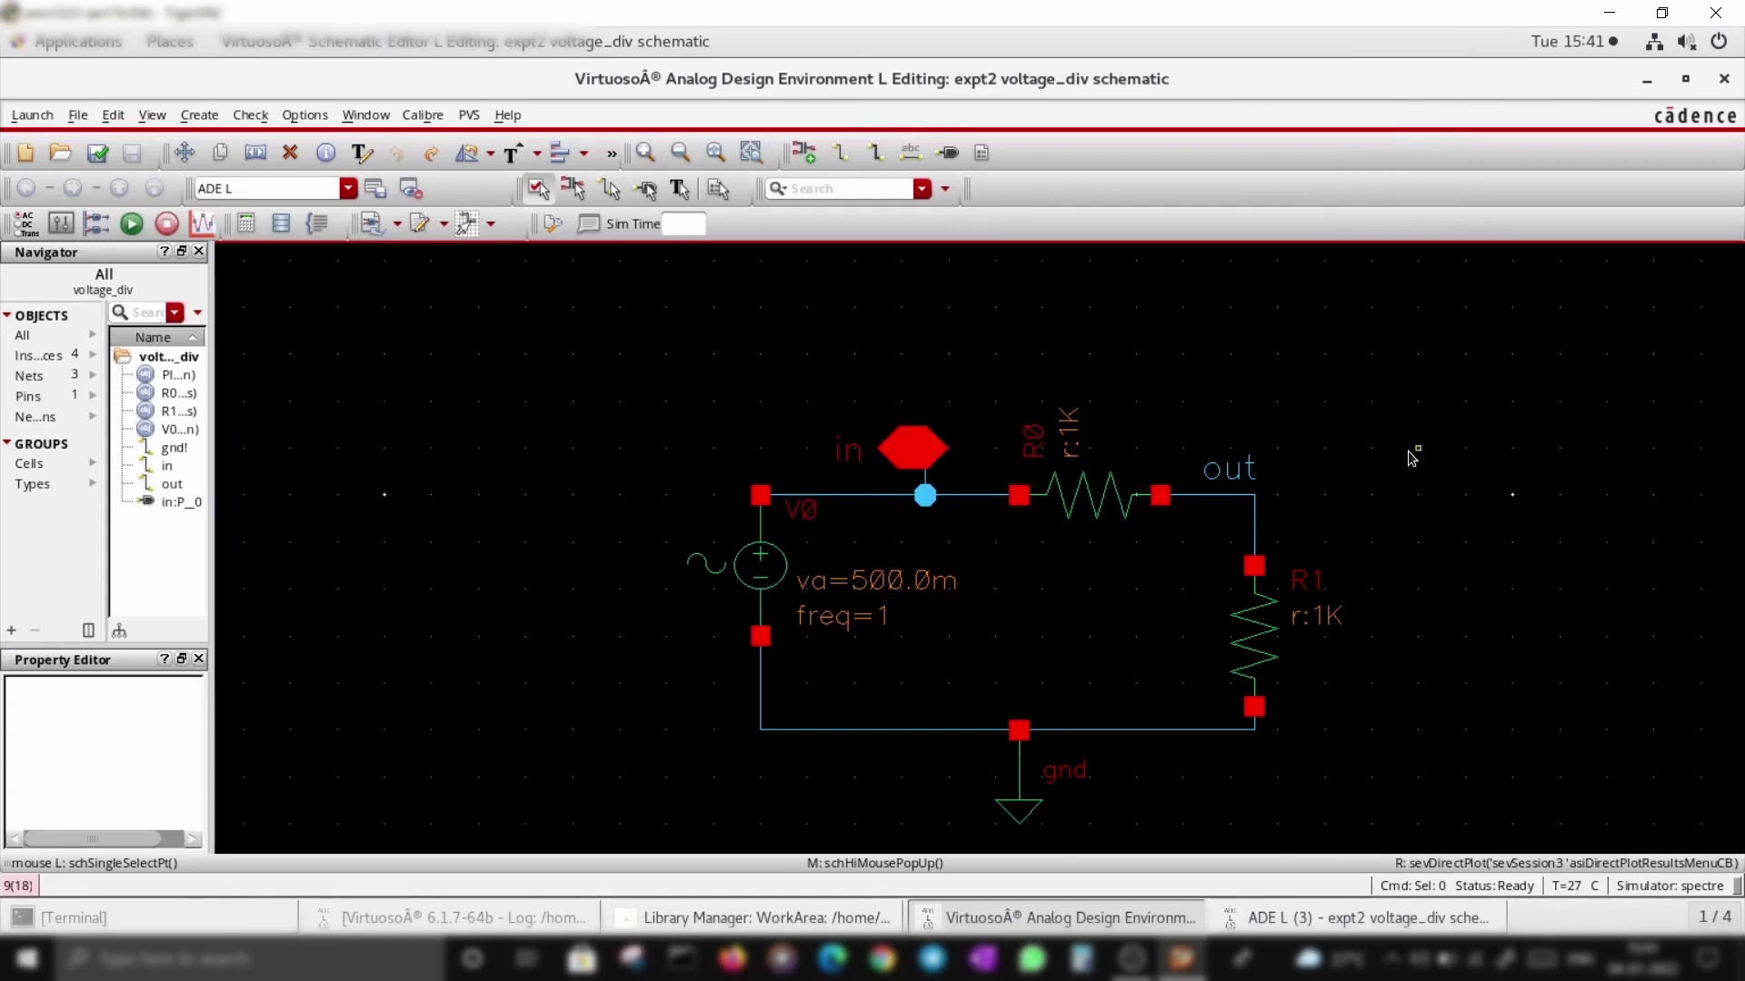
# Step: Delete resistors R0 and R1 from the schematic
pyautogui.press('Delete')
pyautogui.click(1113, 500)
pyautogui.click(1267, 613)
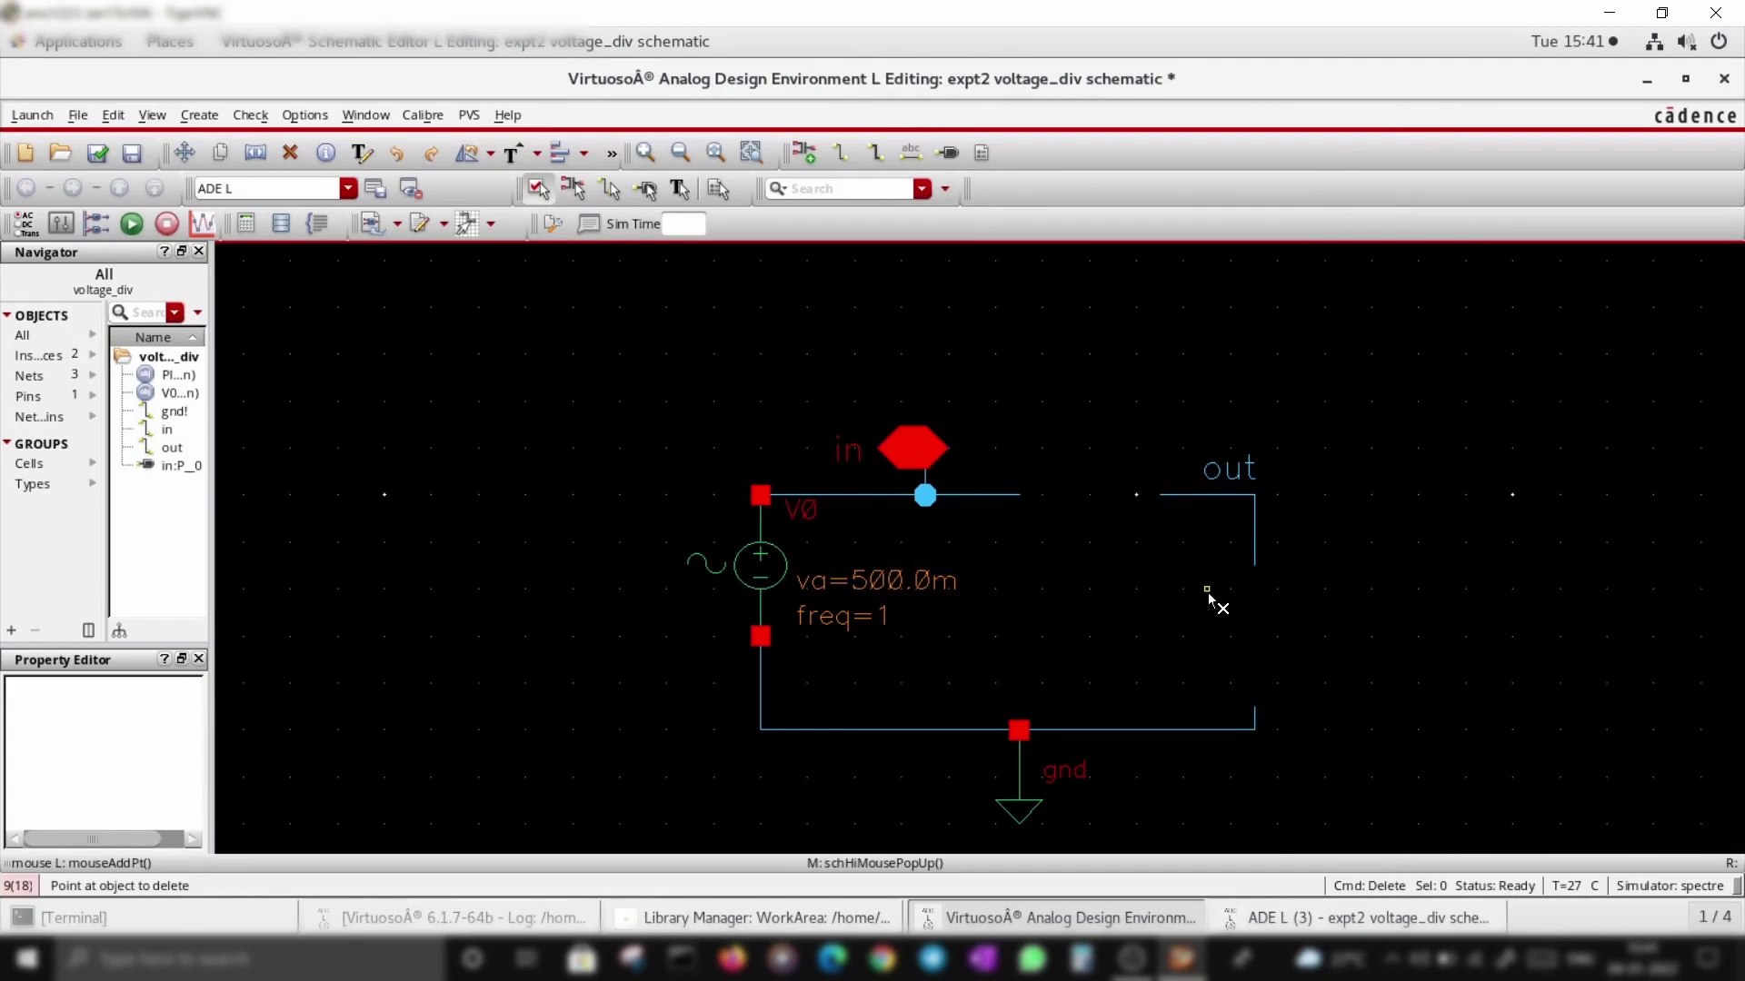
pyautogui.press('Escape')
# Step: Place analogLib inductor L0 (ind) between out and ground
pyautogui.press('i')
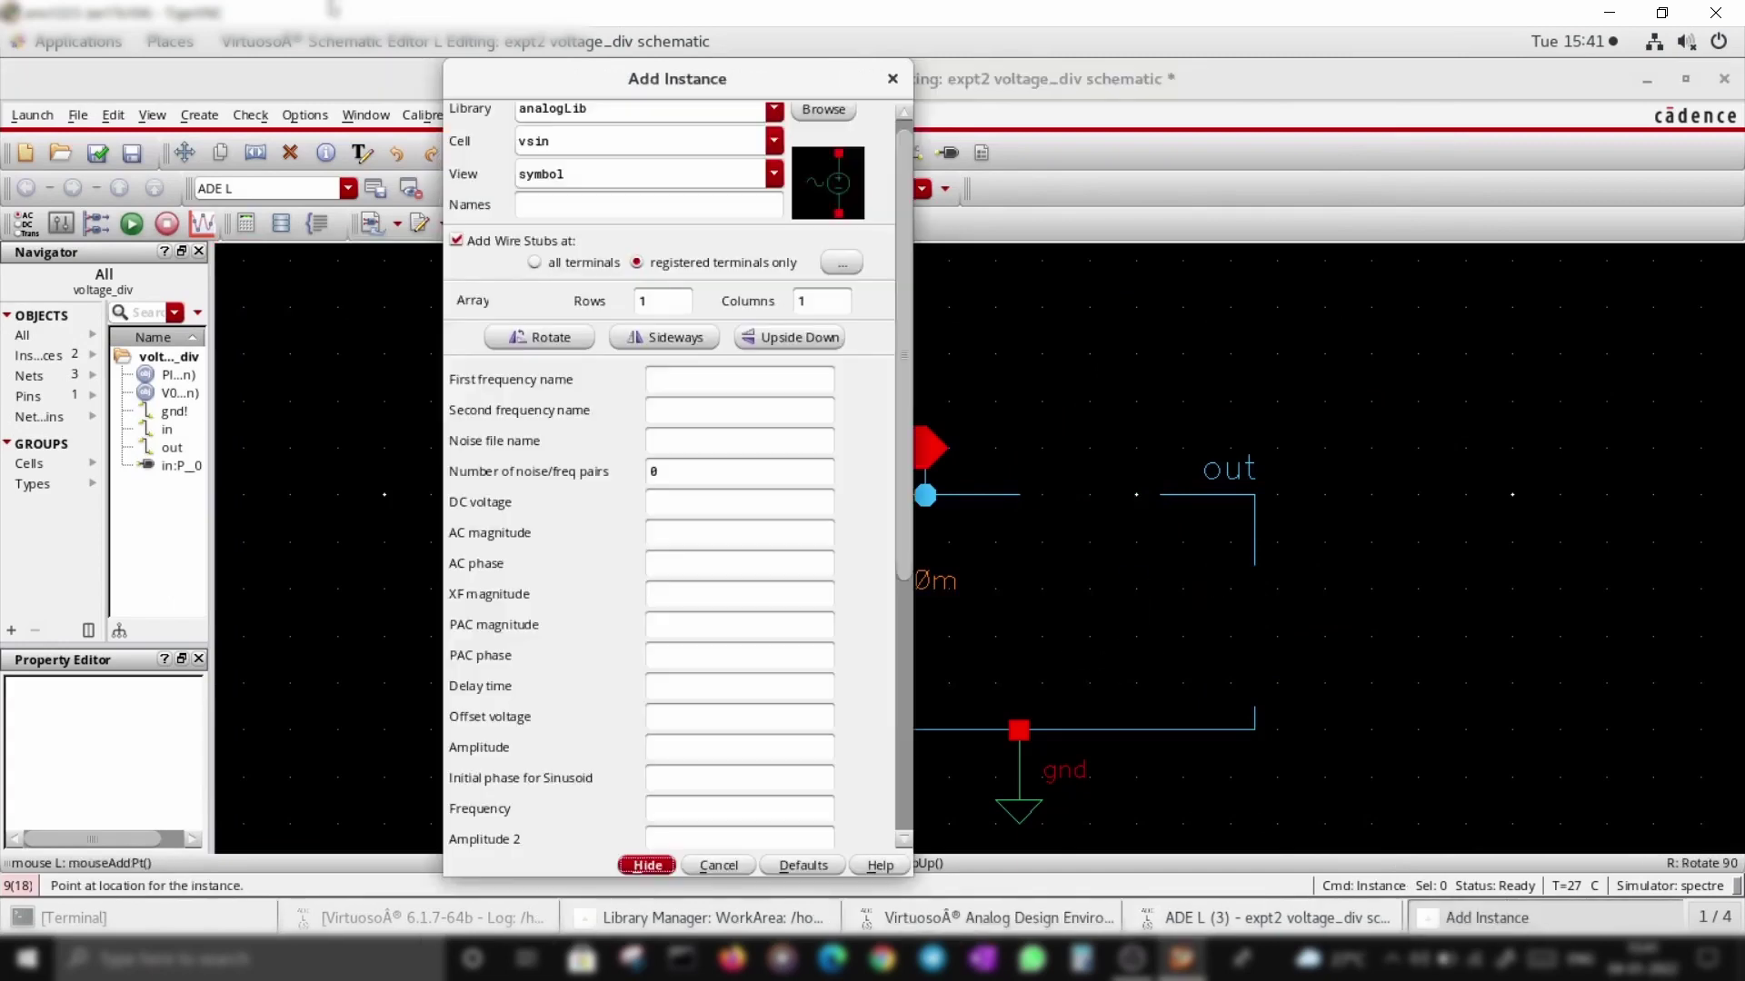
pyautogui.moveTo(612, 148); pyautogui.dragTo(457, 172)
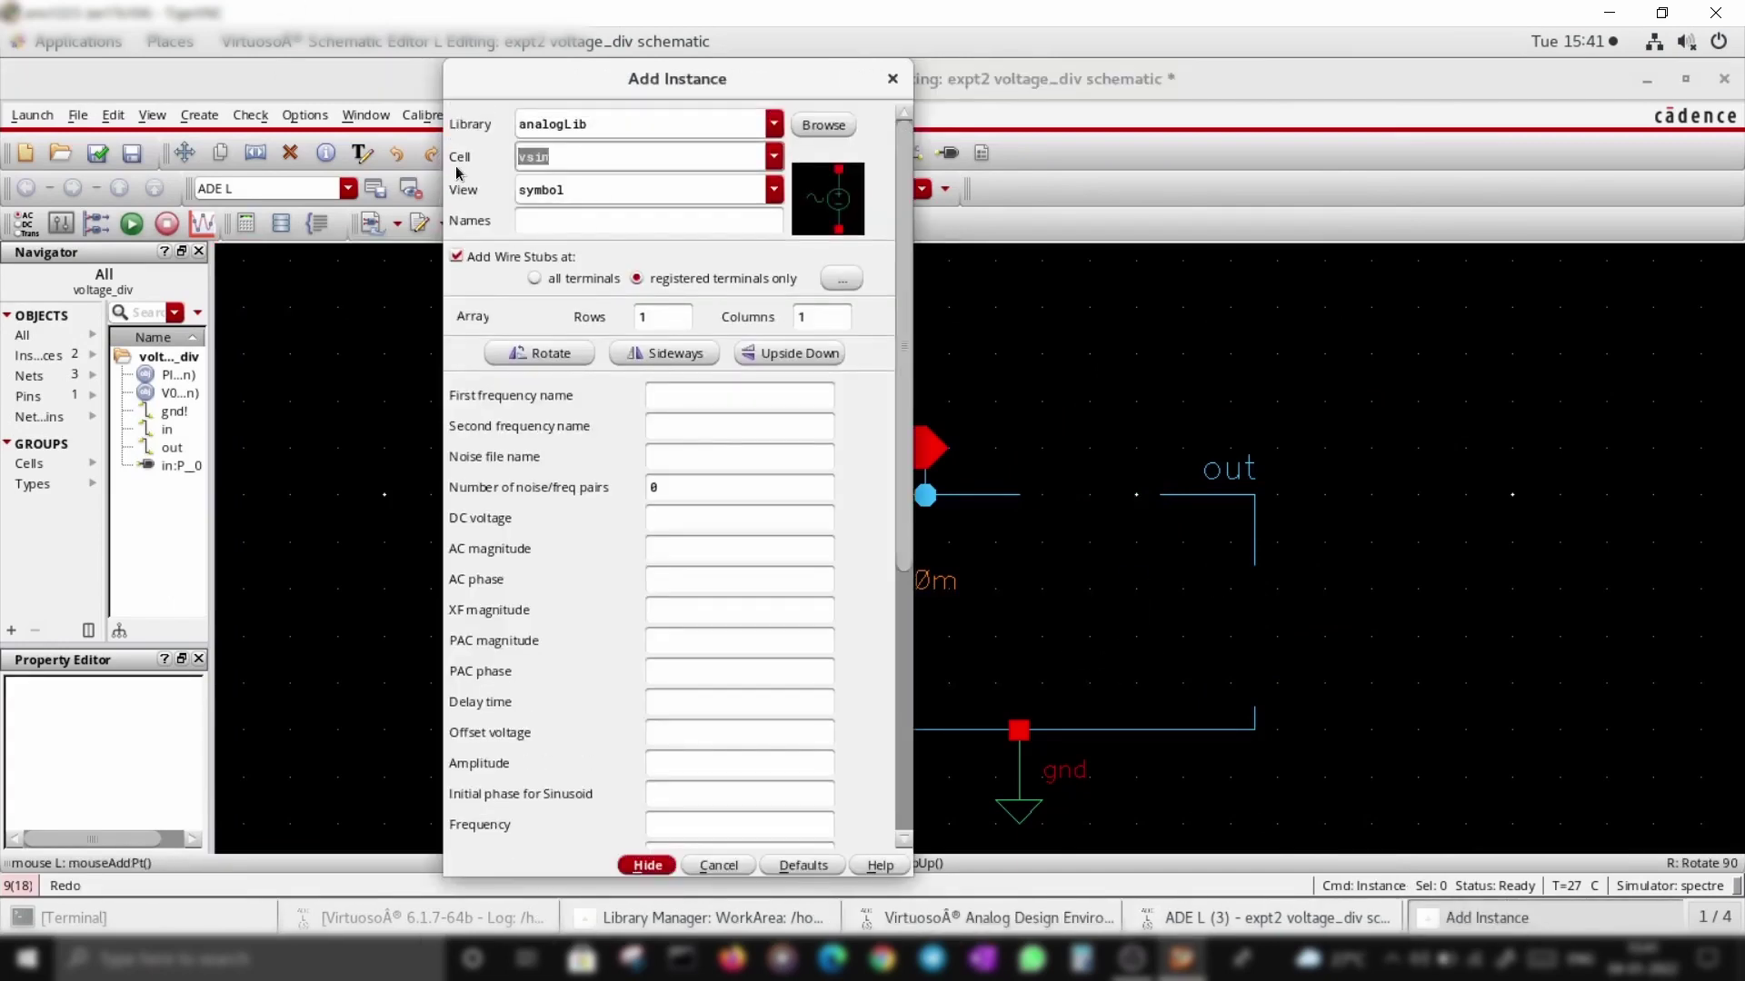
pyautogui.write('ind')
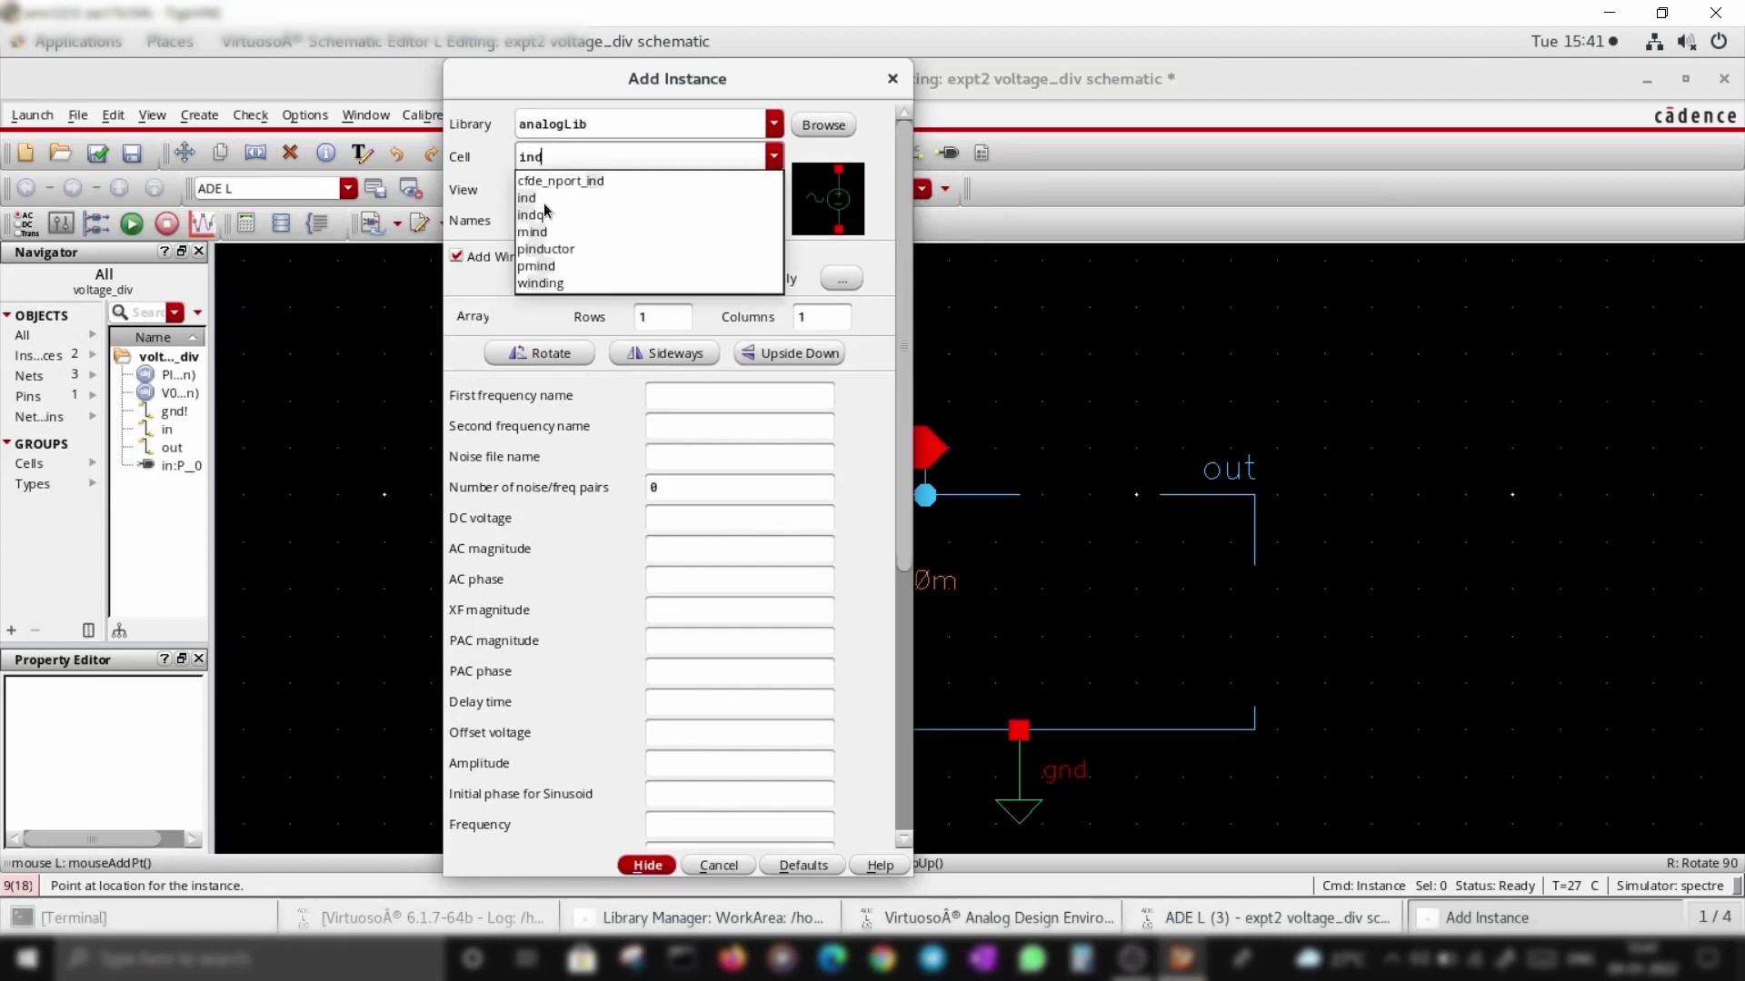
pyautogui.click(532, 199)
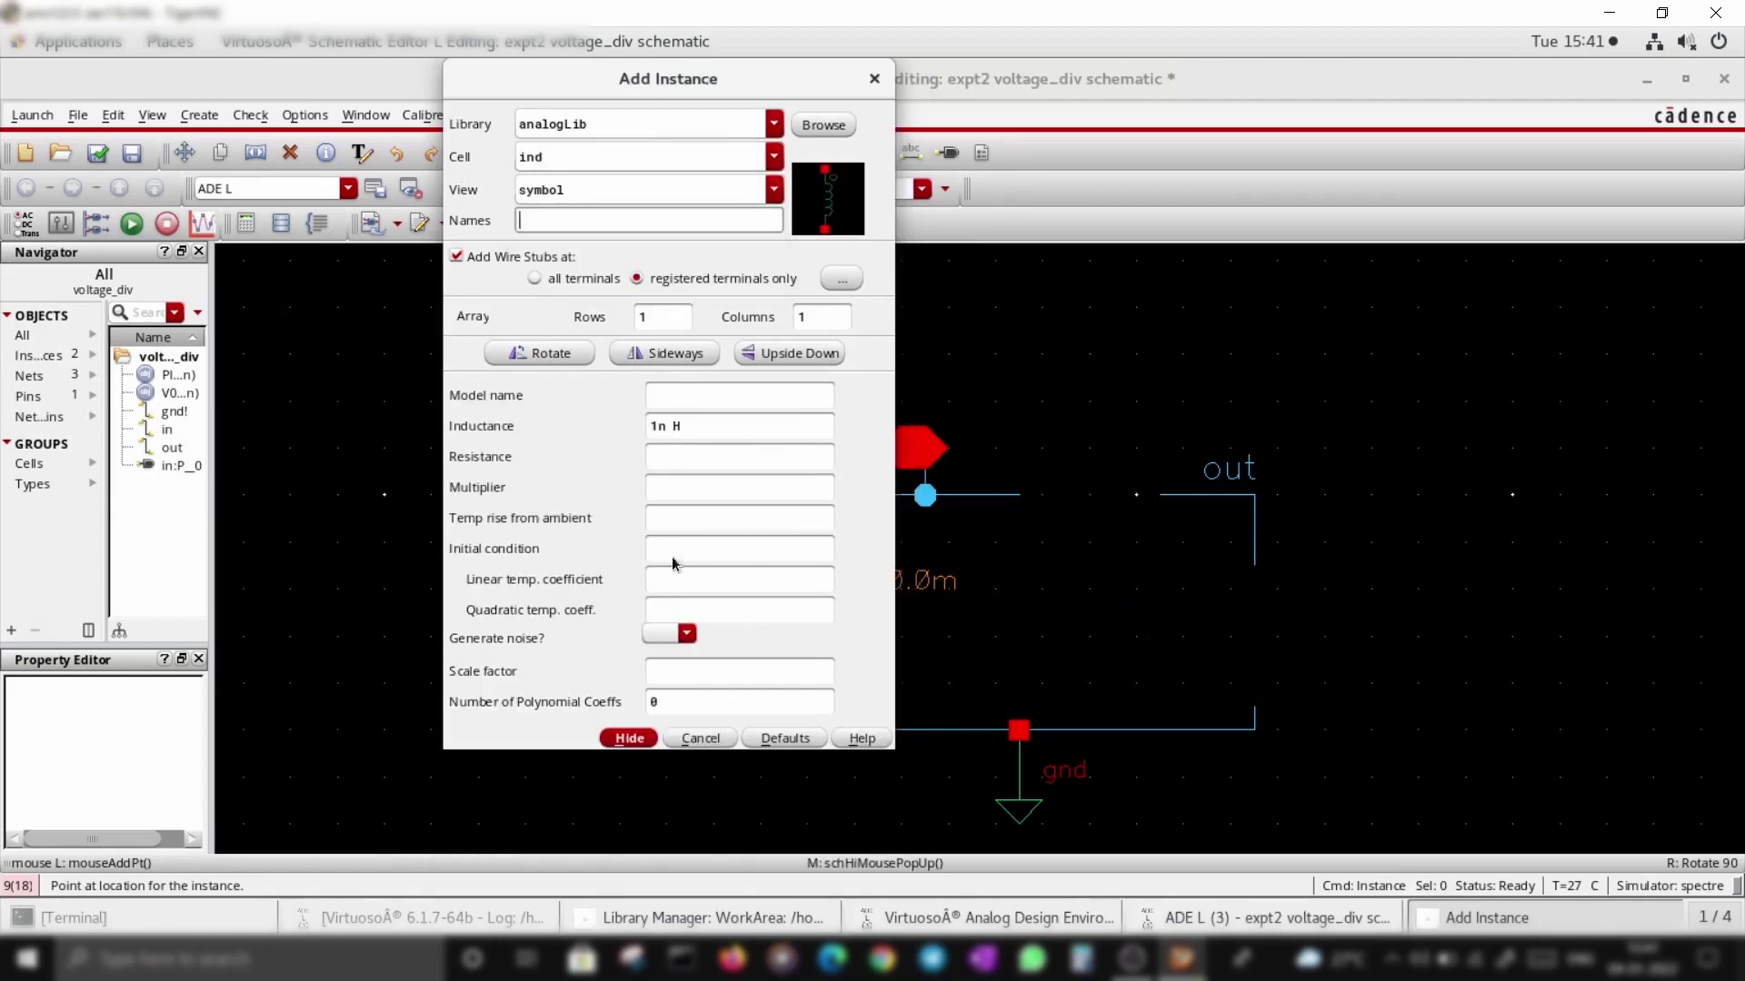
pyautogui.click(628, 739)
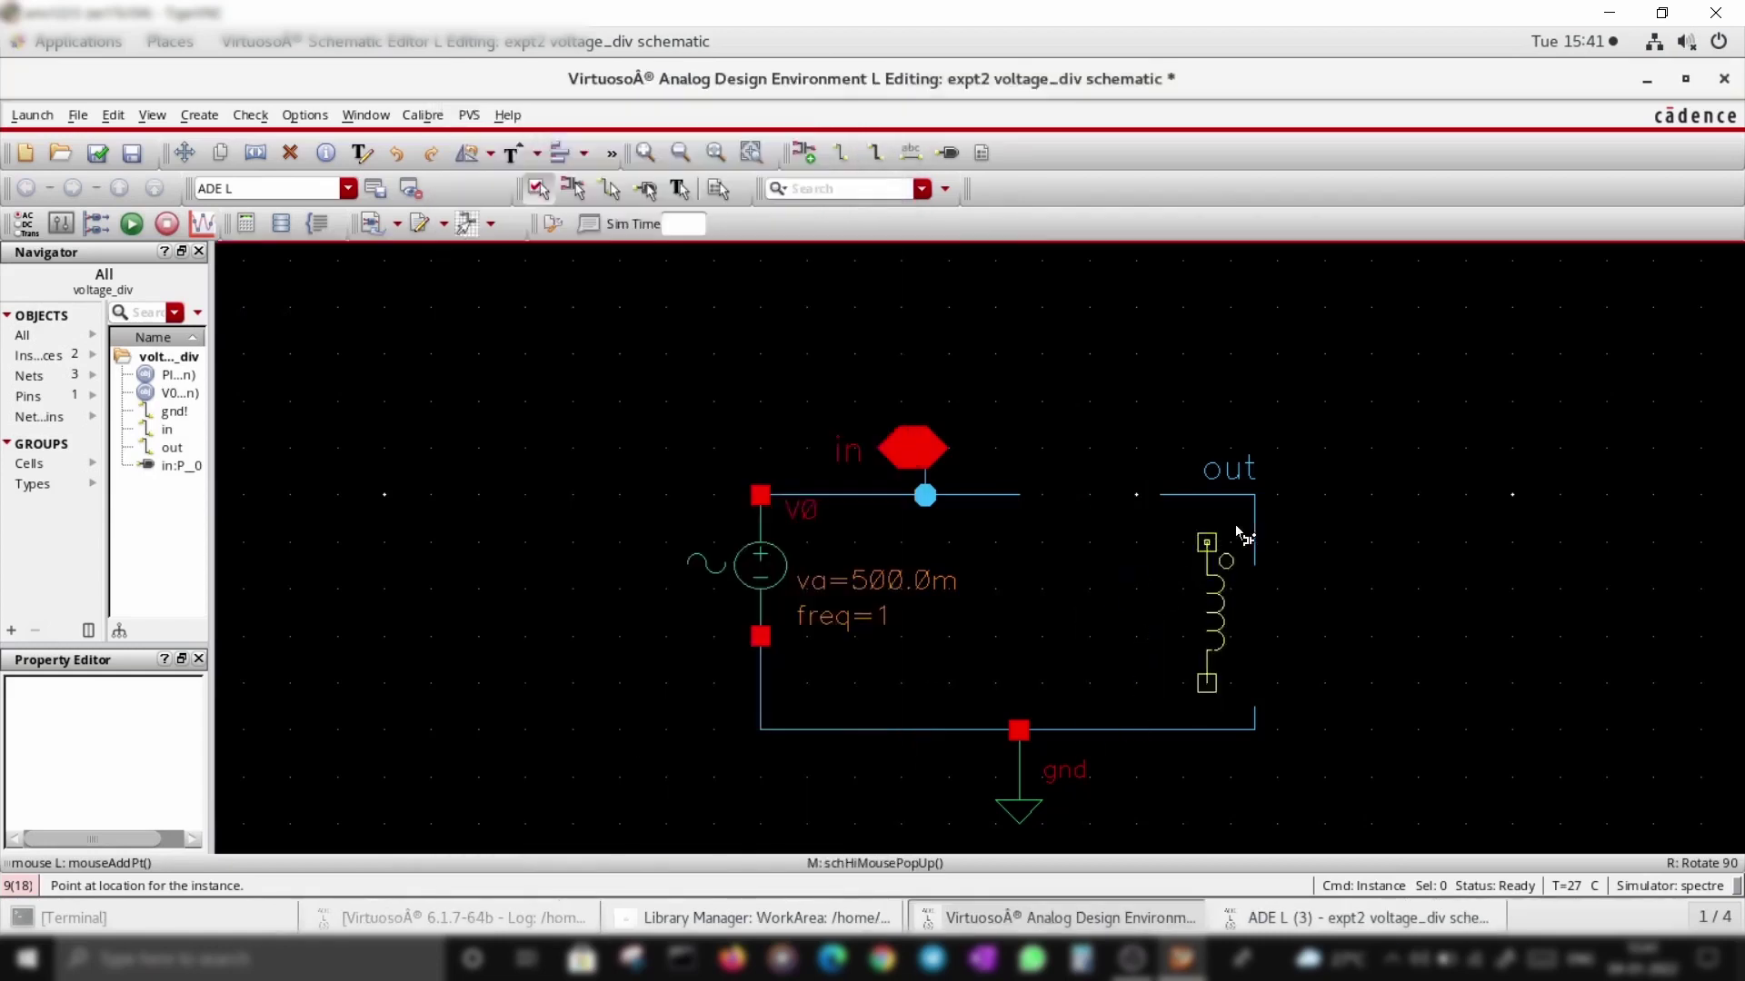
pyautogui.click(1306, 581)
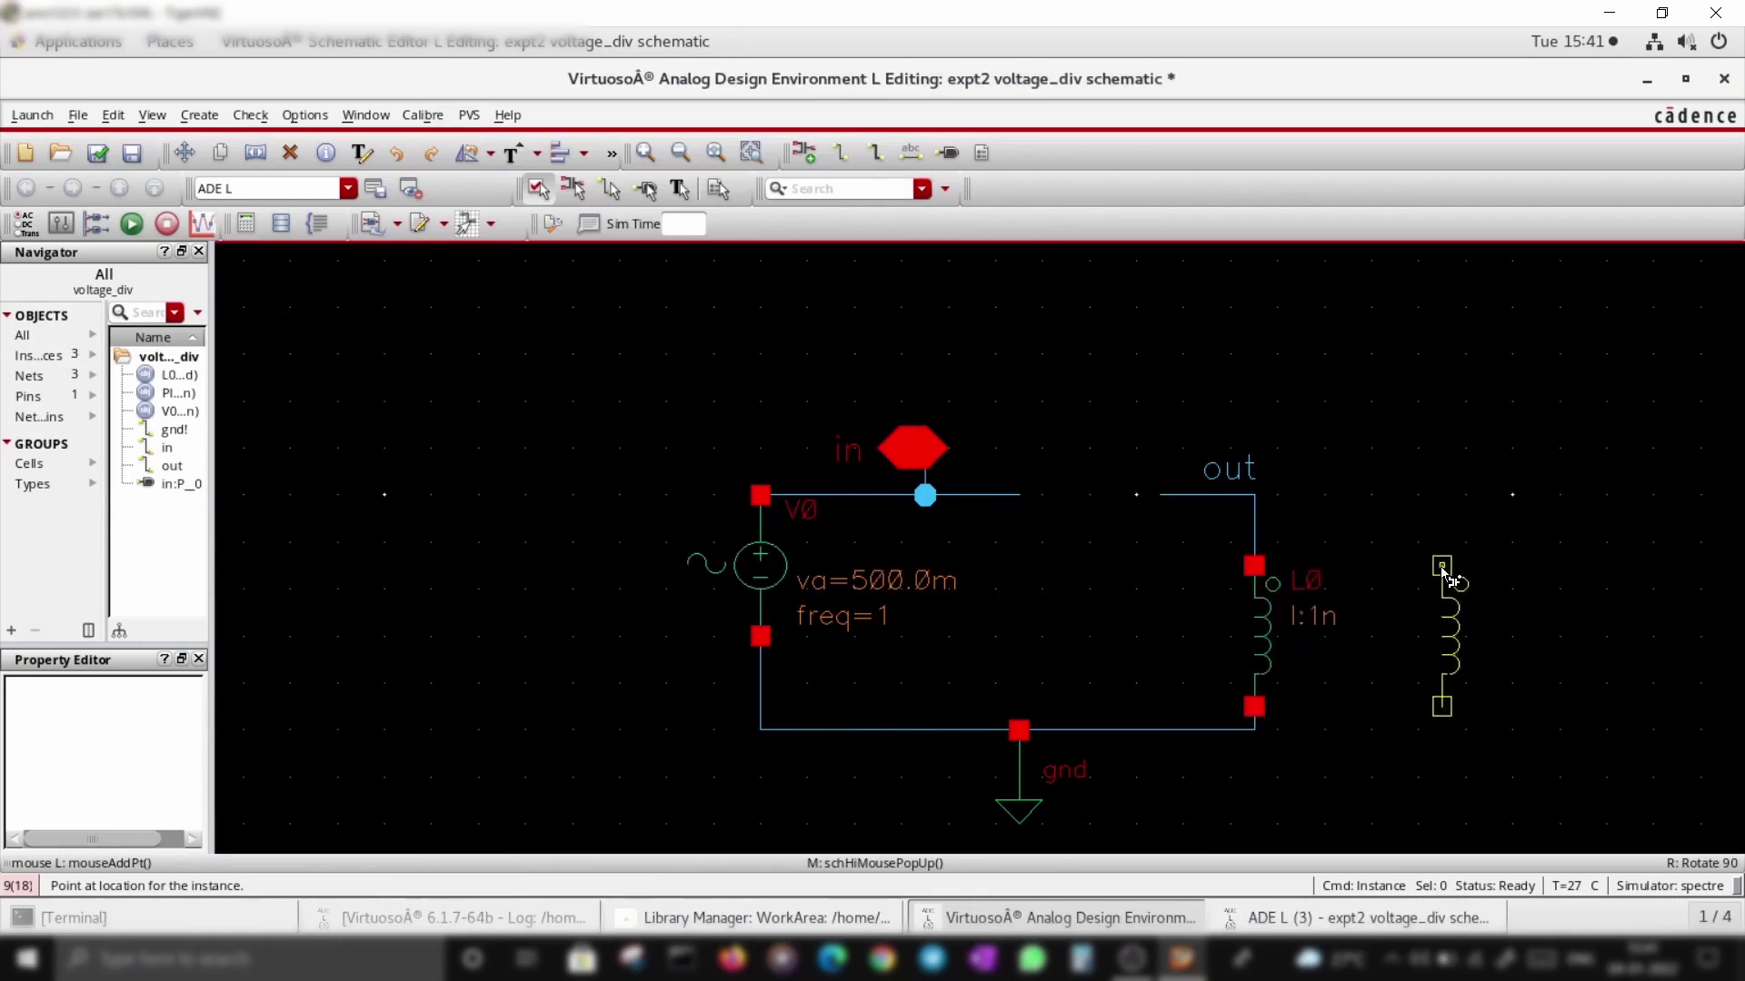
# Step: Place a horizontal 1p capacitor C0 in the gap between in and out
pyautogui.press('F3')
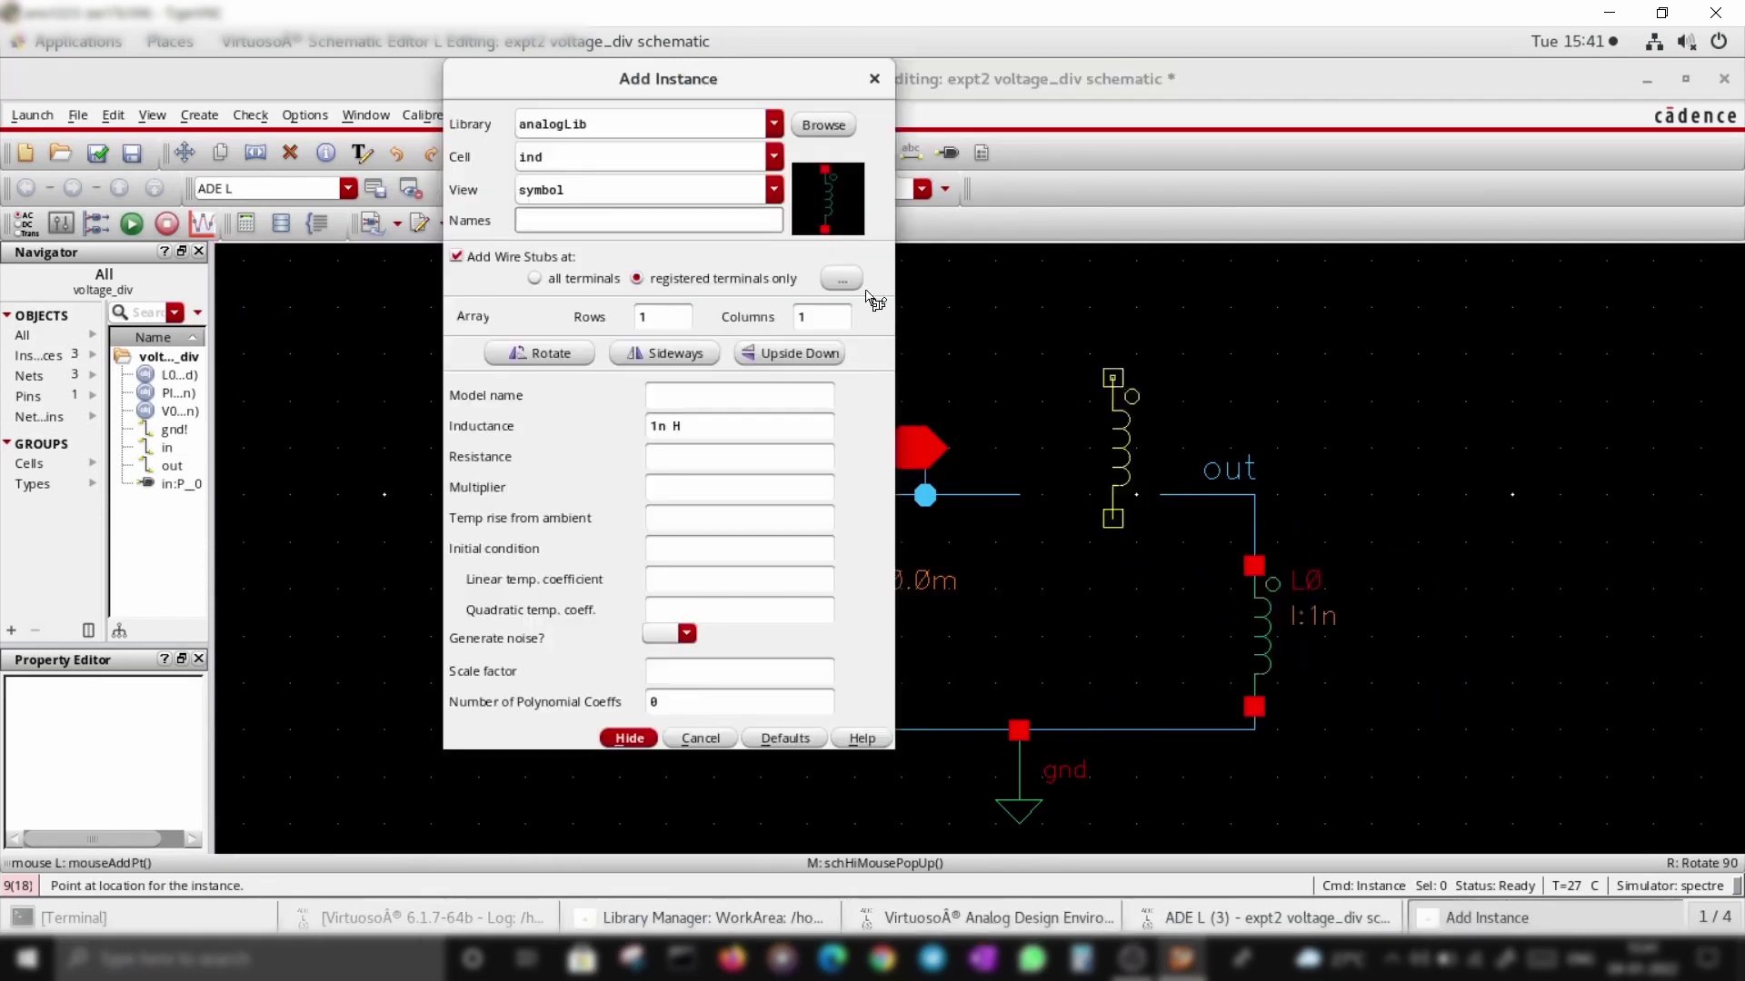
pyautogui.doubleClick(582, 156)
pyautogui.write('cap')
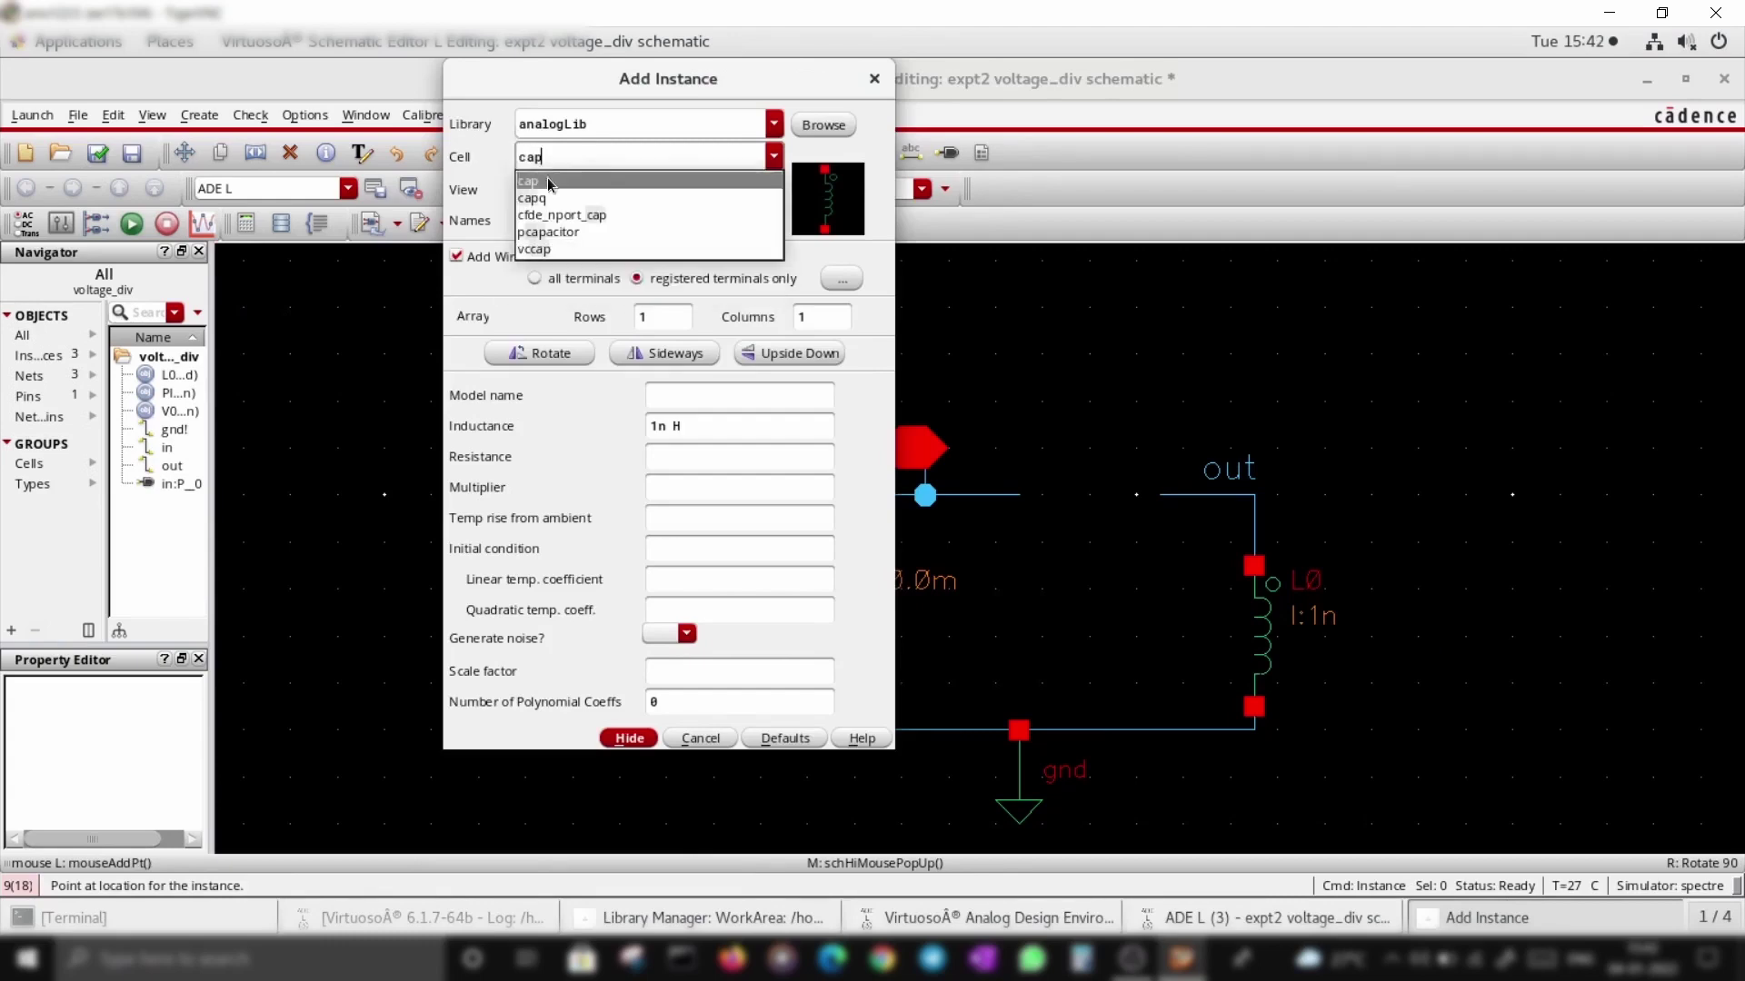
pyautogui.click(556, 181)
pyautogui.click(599, 218)
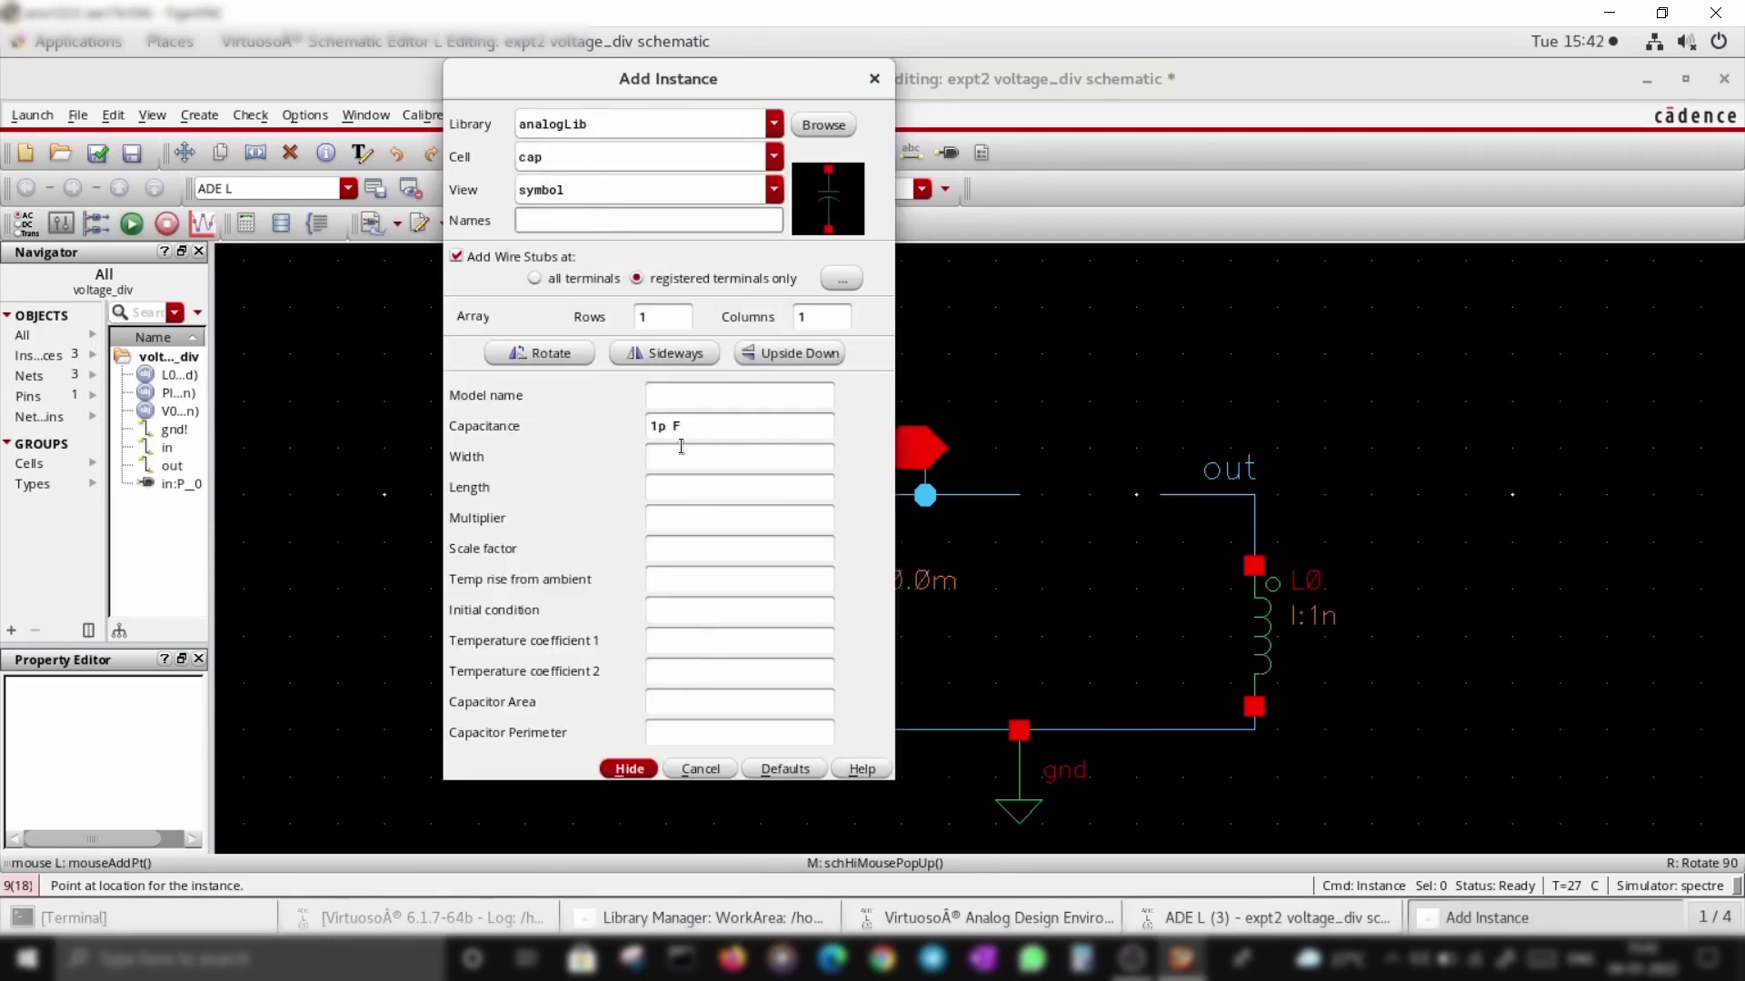
pyautogui.click(629, 769)
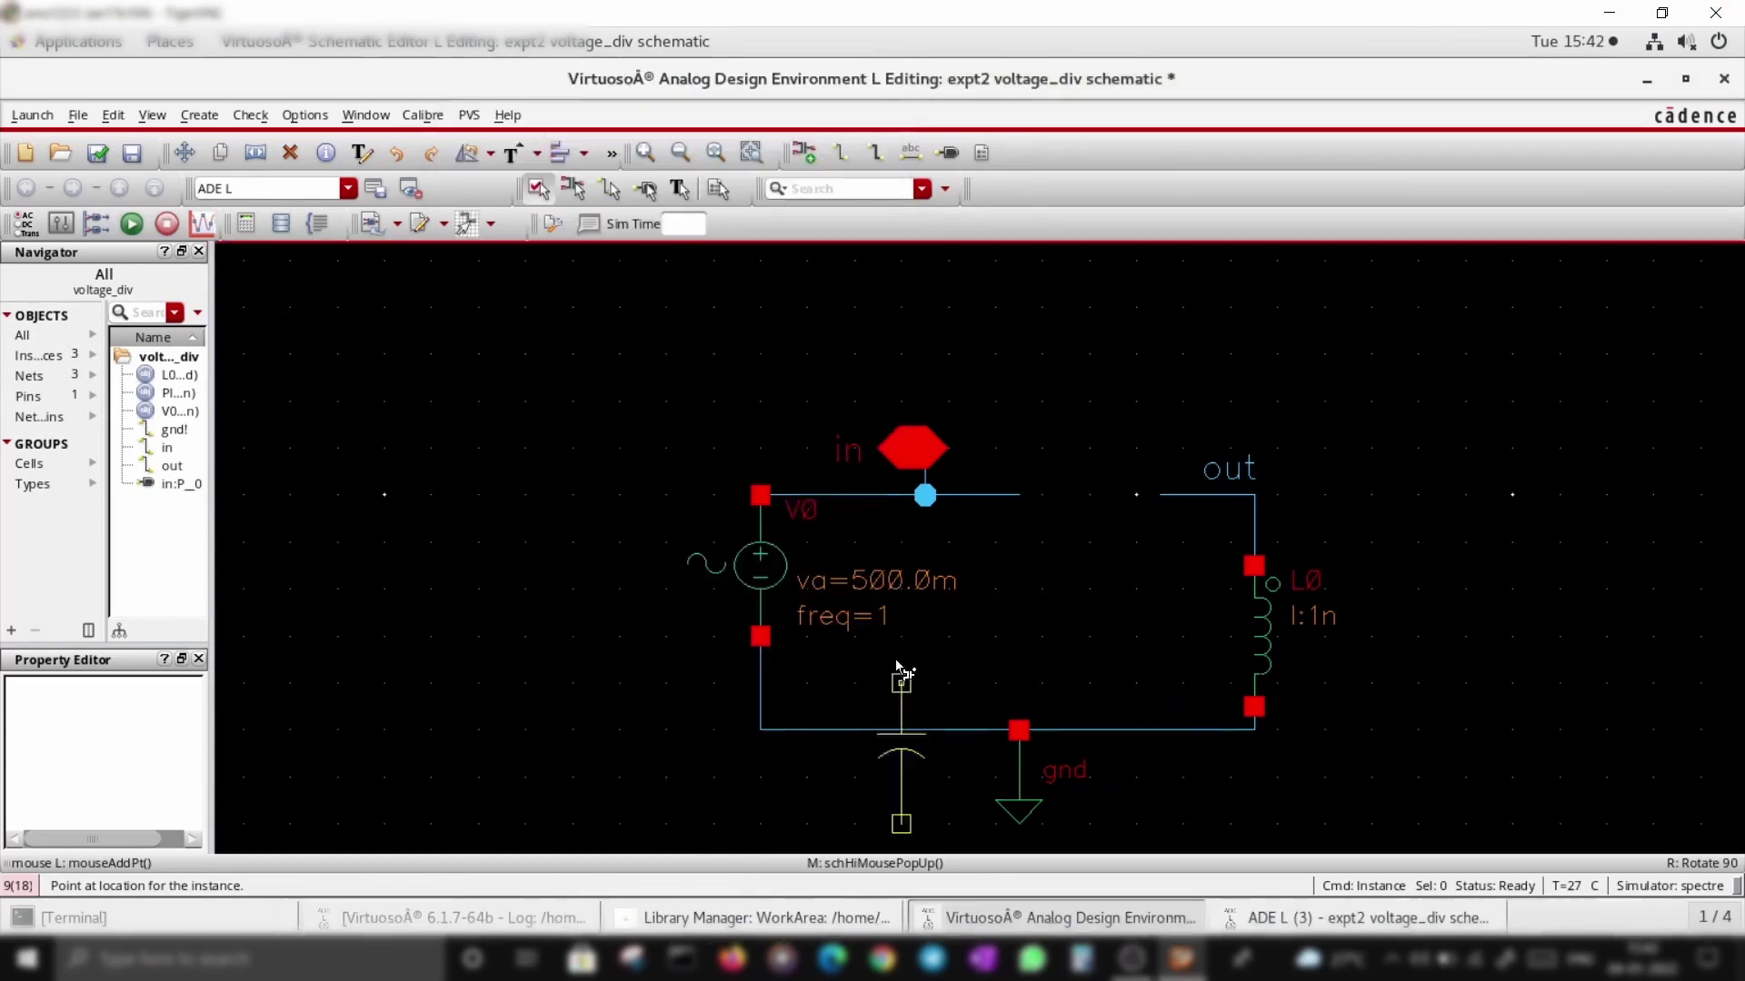
pyautogui.rightClick(1056, 563)
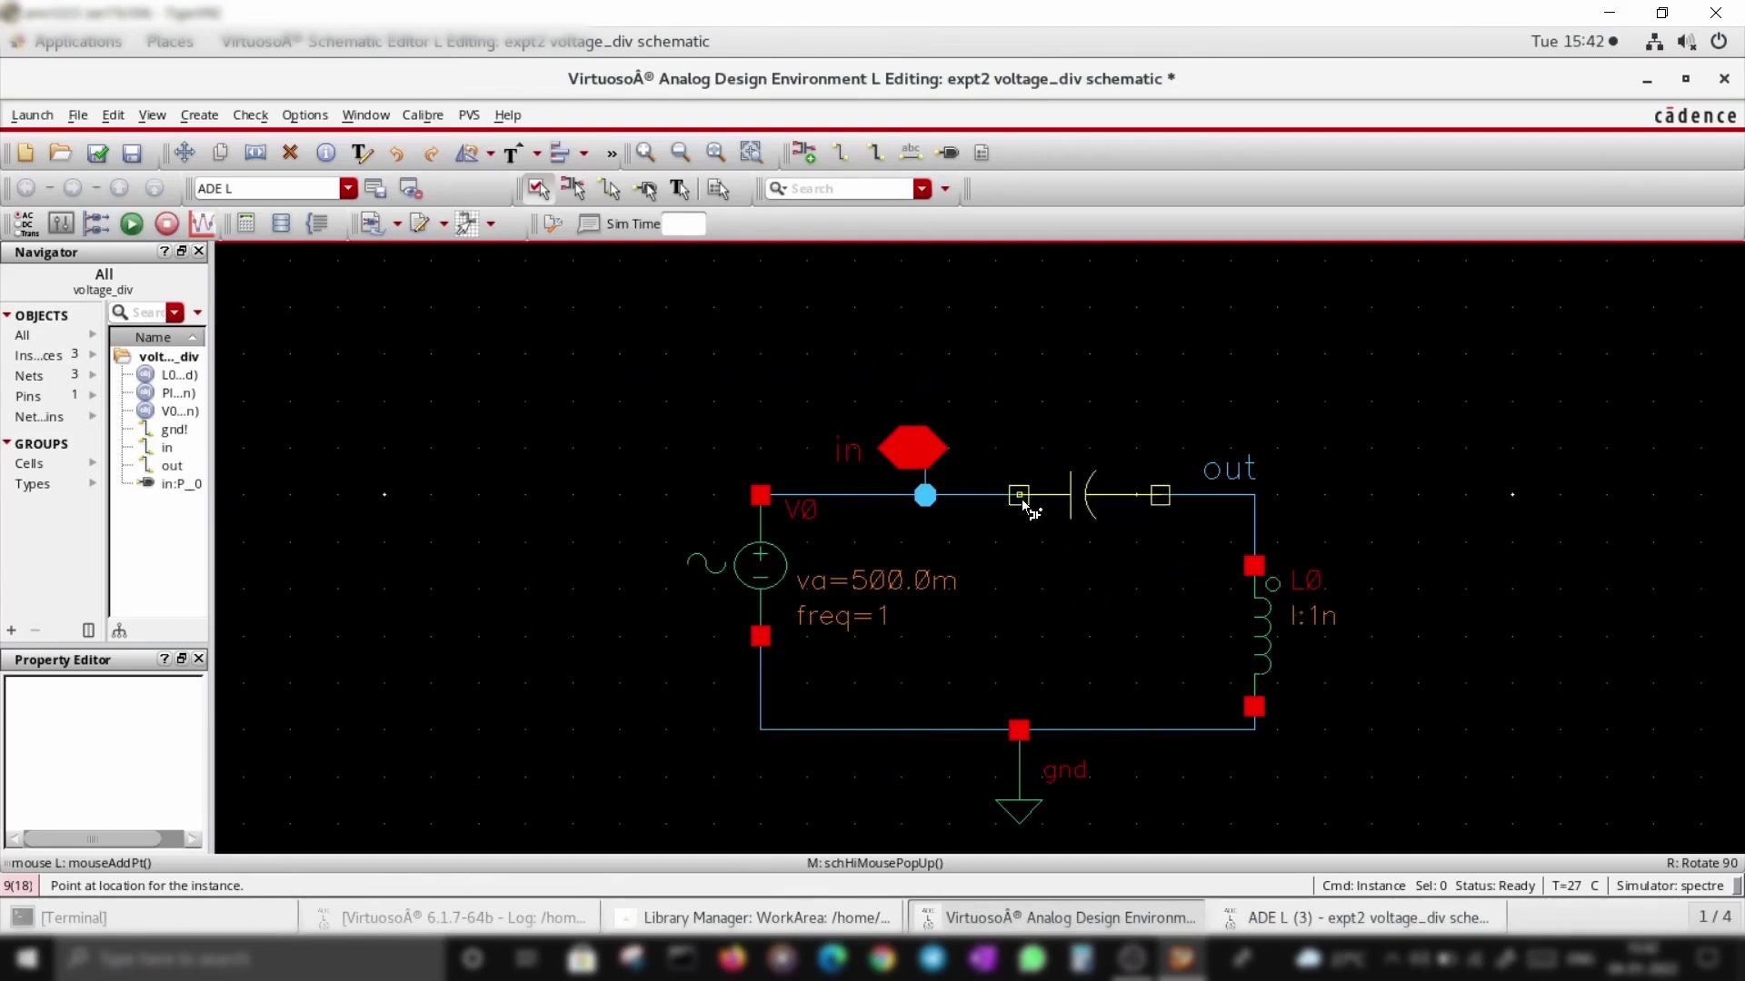
pyautogui.click(1022, 502)
# Step: Add a 1K res resistor R0 to ground, then check and save the schematic
pyautogui.press('F3')
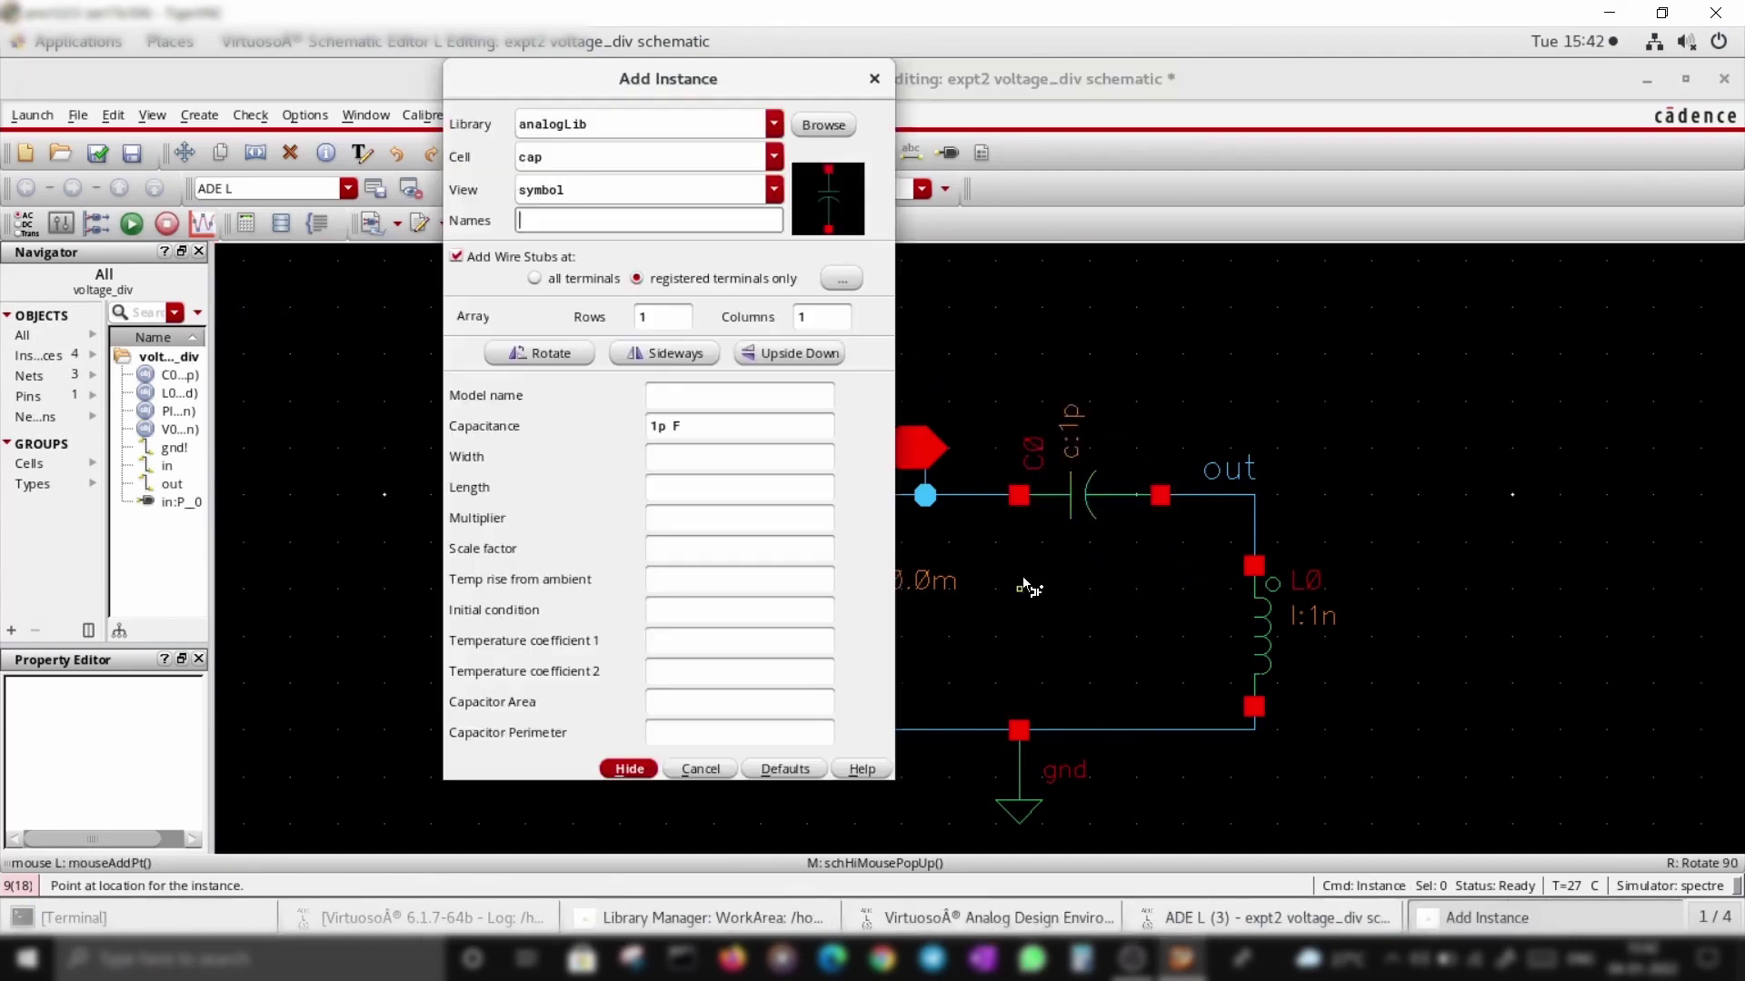
pyautogui.click(578, 223)
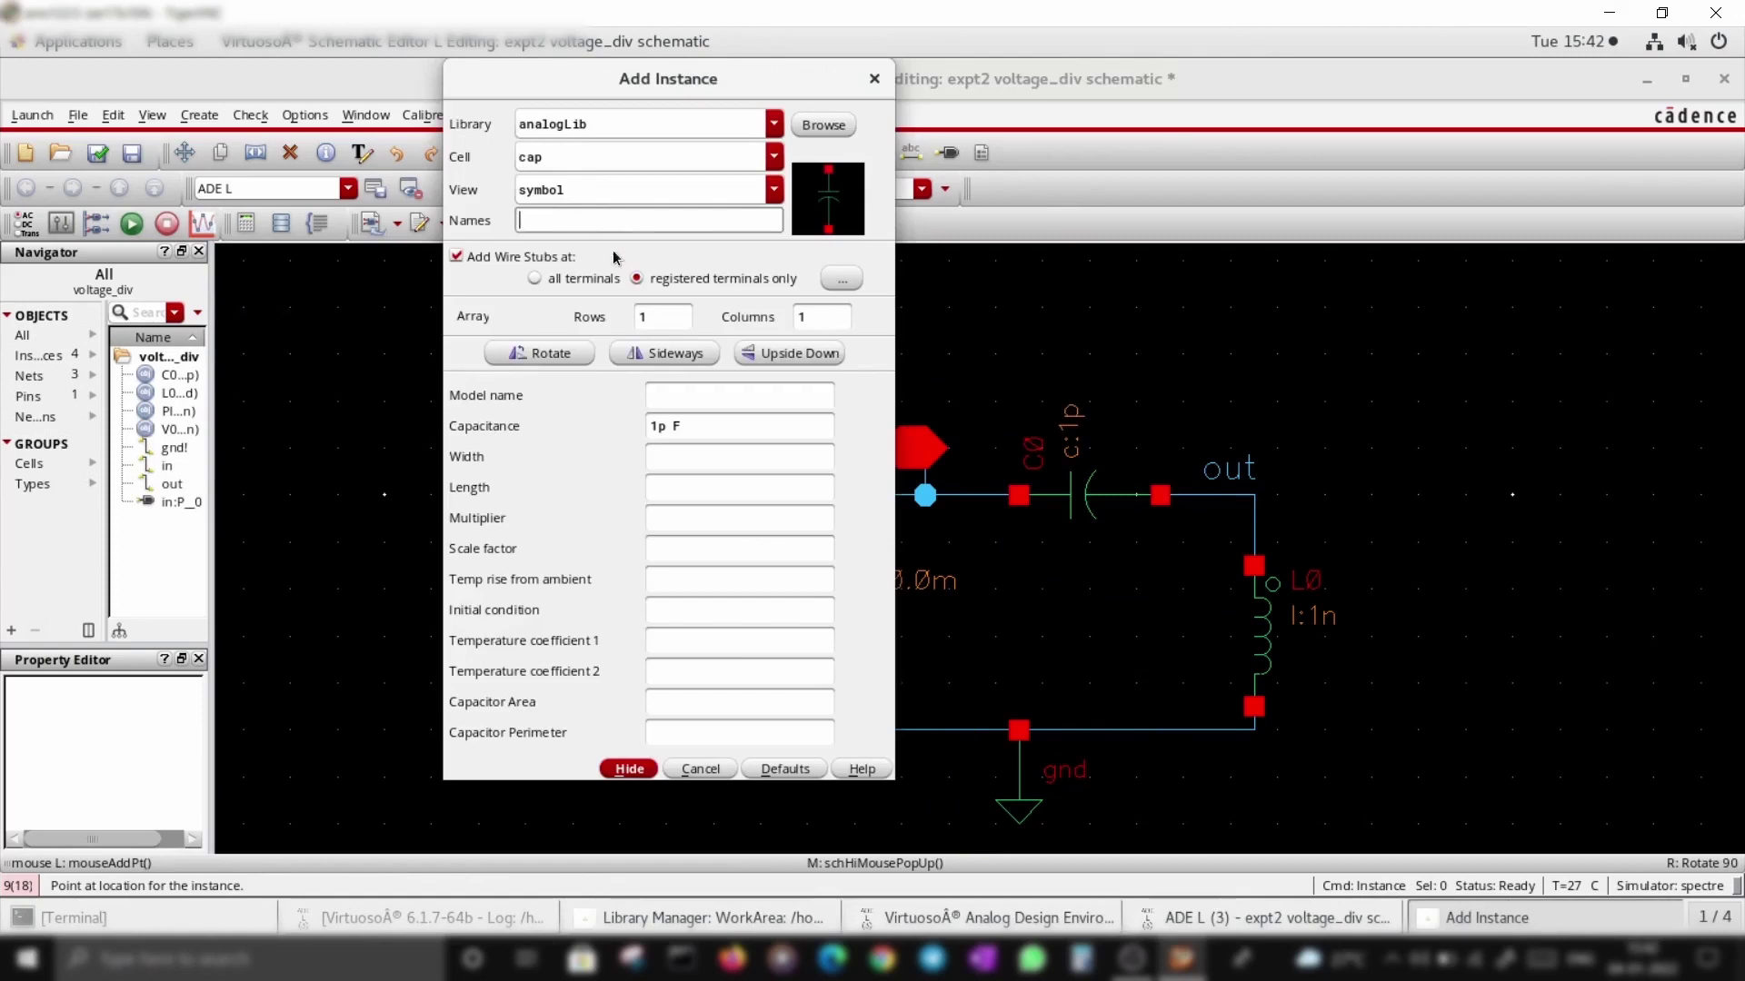
pyautogui.click(609, 159)
pyautogui.press('BackSpace')
pyautogui.press('BackSpace')
pyautogui.press('BackSpace')
pyautogui.write('res')
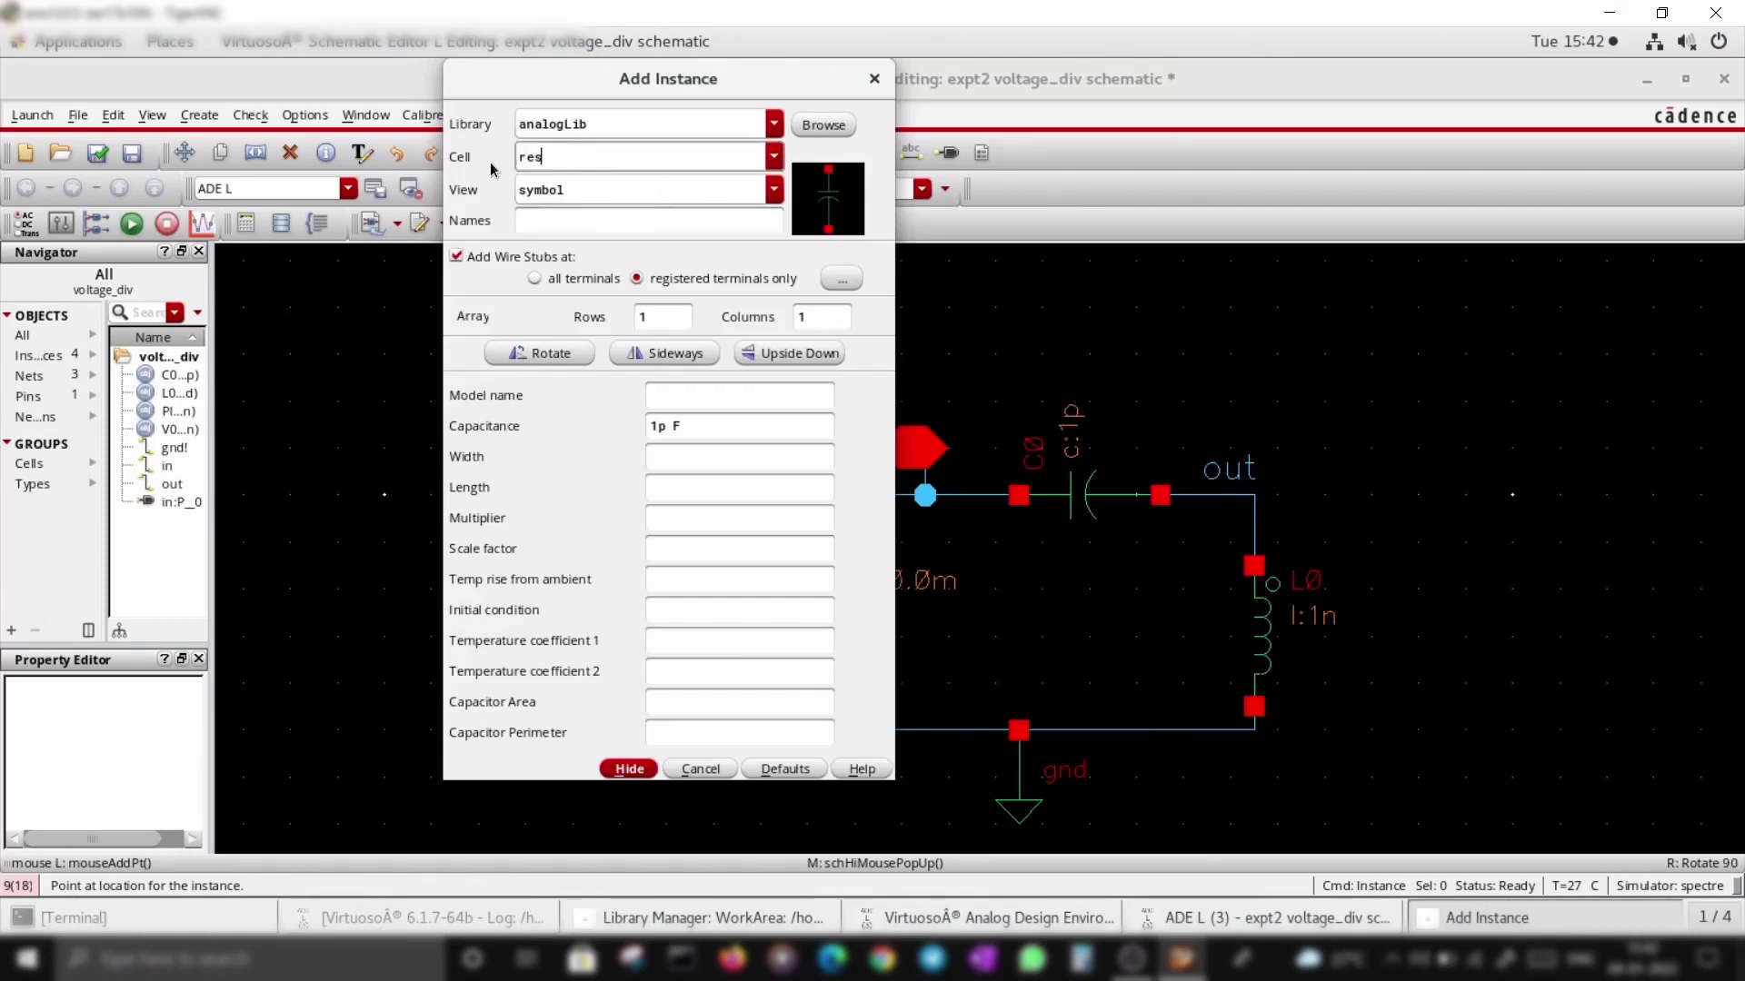
pyautogui.click(536, 232)
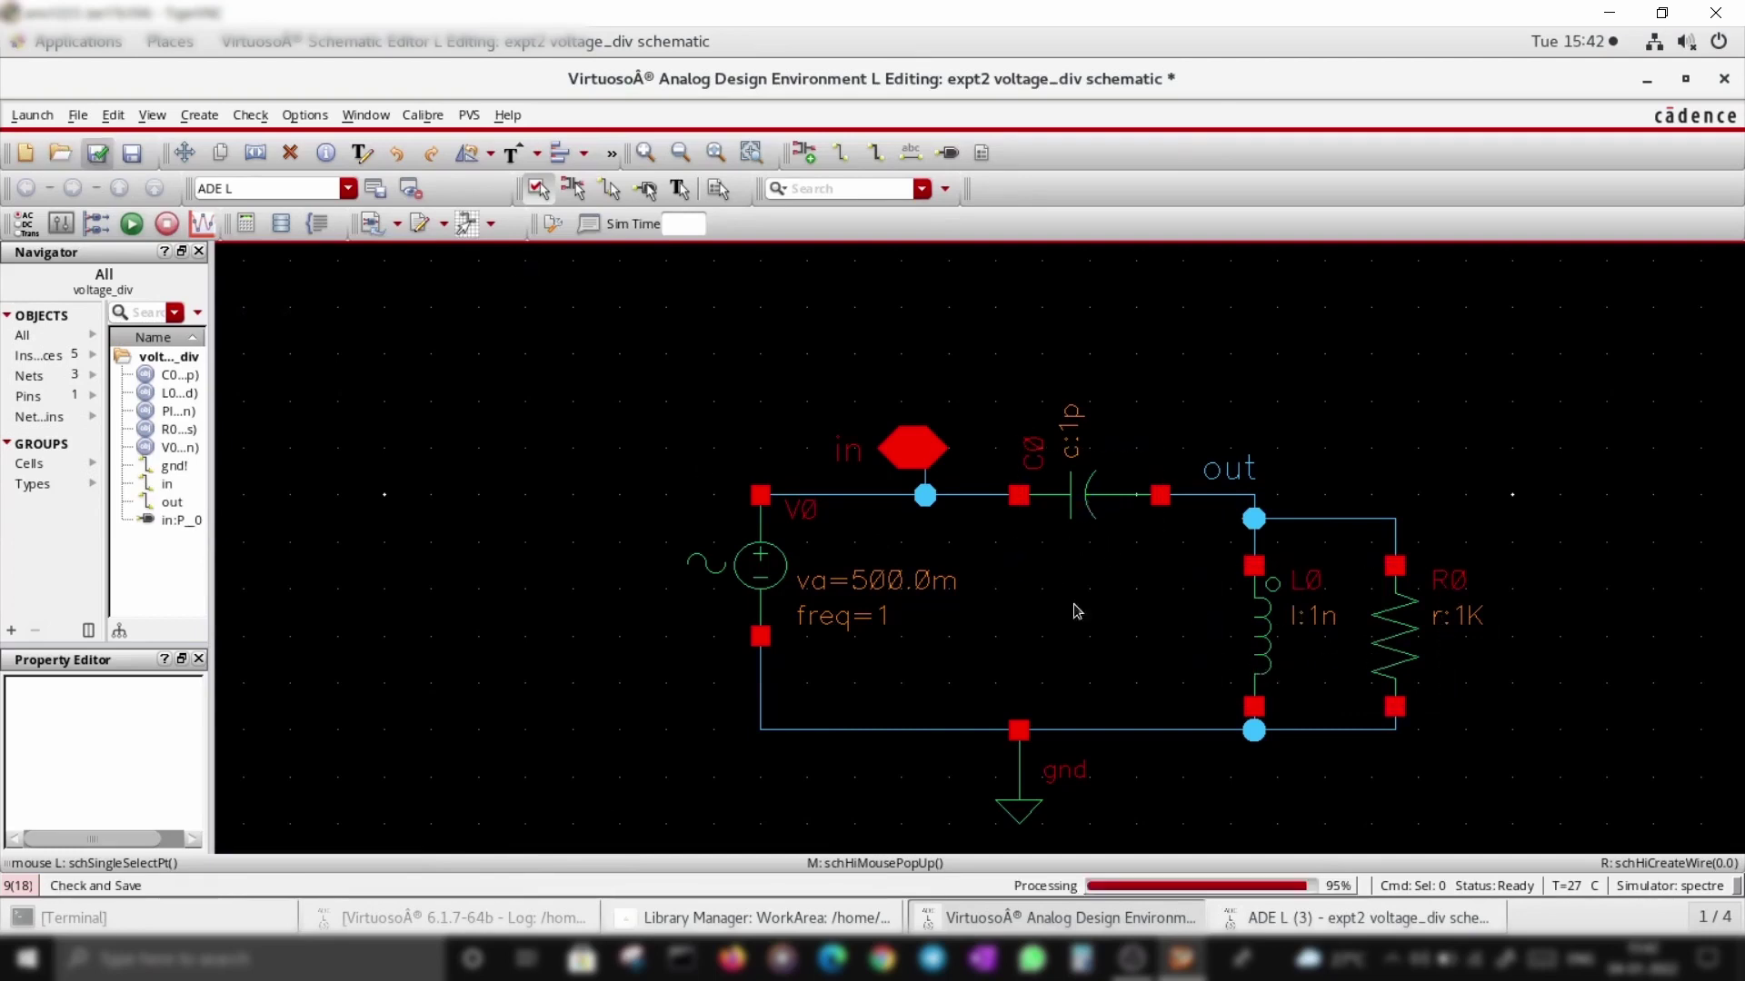
pyautogui.click(98, 152)
# Step: Clear V0's 500 mV amplitude and 1 Hz frequency; set AC magnitude 1 V, phase 0
pyautogui.click(782, 570)
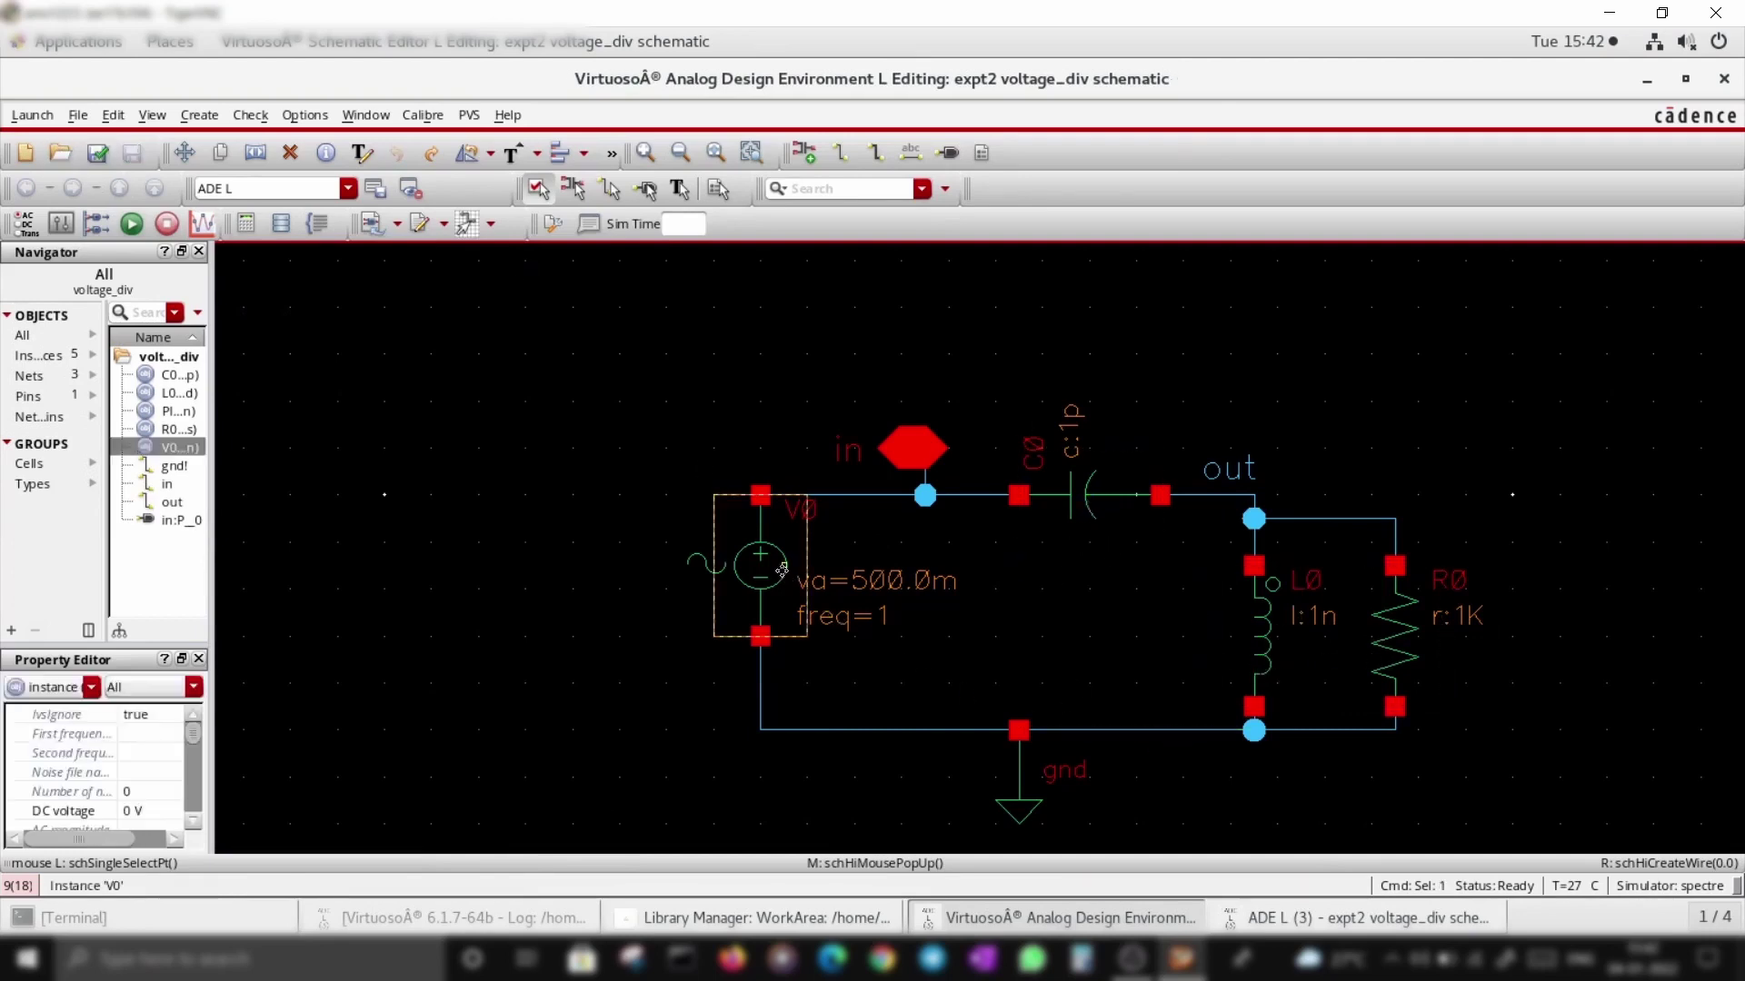
pyautogui.press('q')
pyautogui.moveTo(727, 332); pyautogui.dragTo(656, 363)
pyautogui.press('BackSpace')
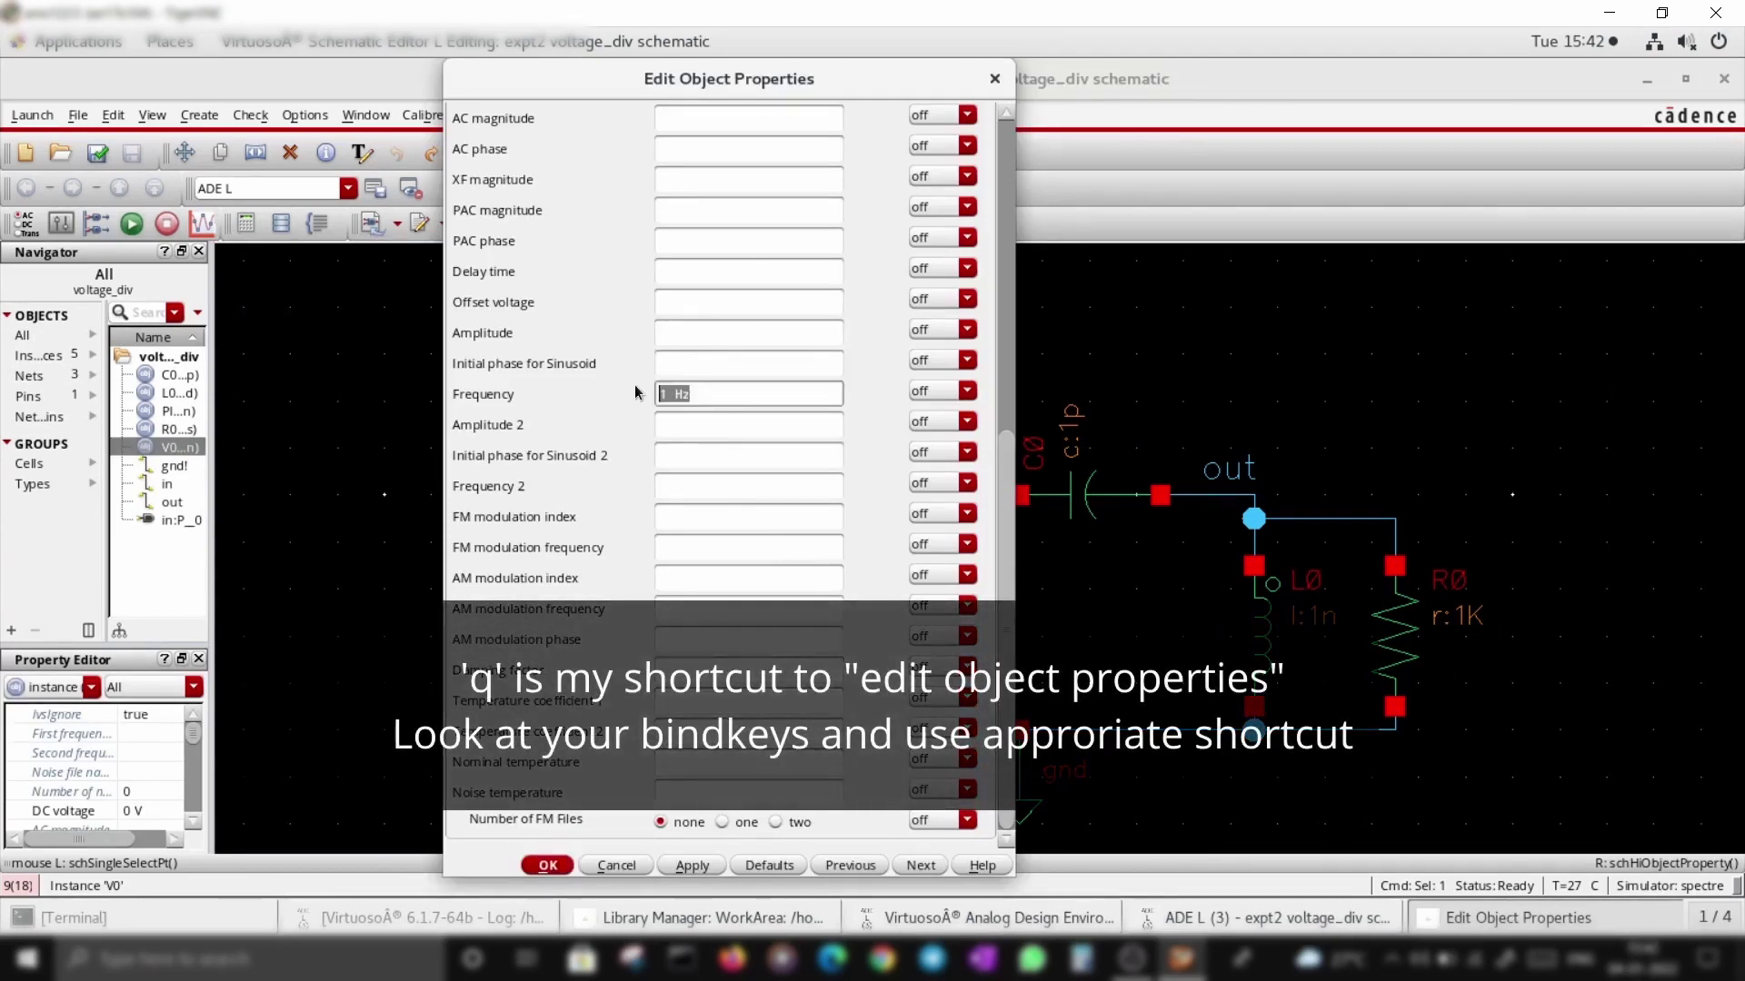
pyautogui.press('BackSpace')
pyautogui.scroll(5, 636, 393)
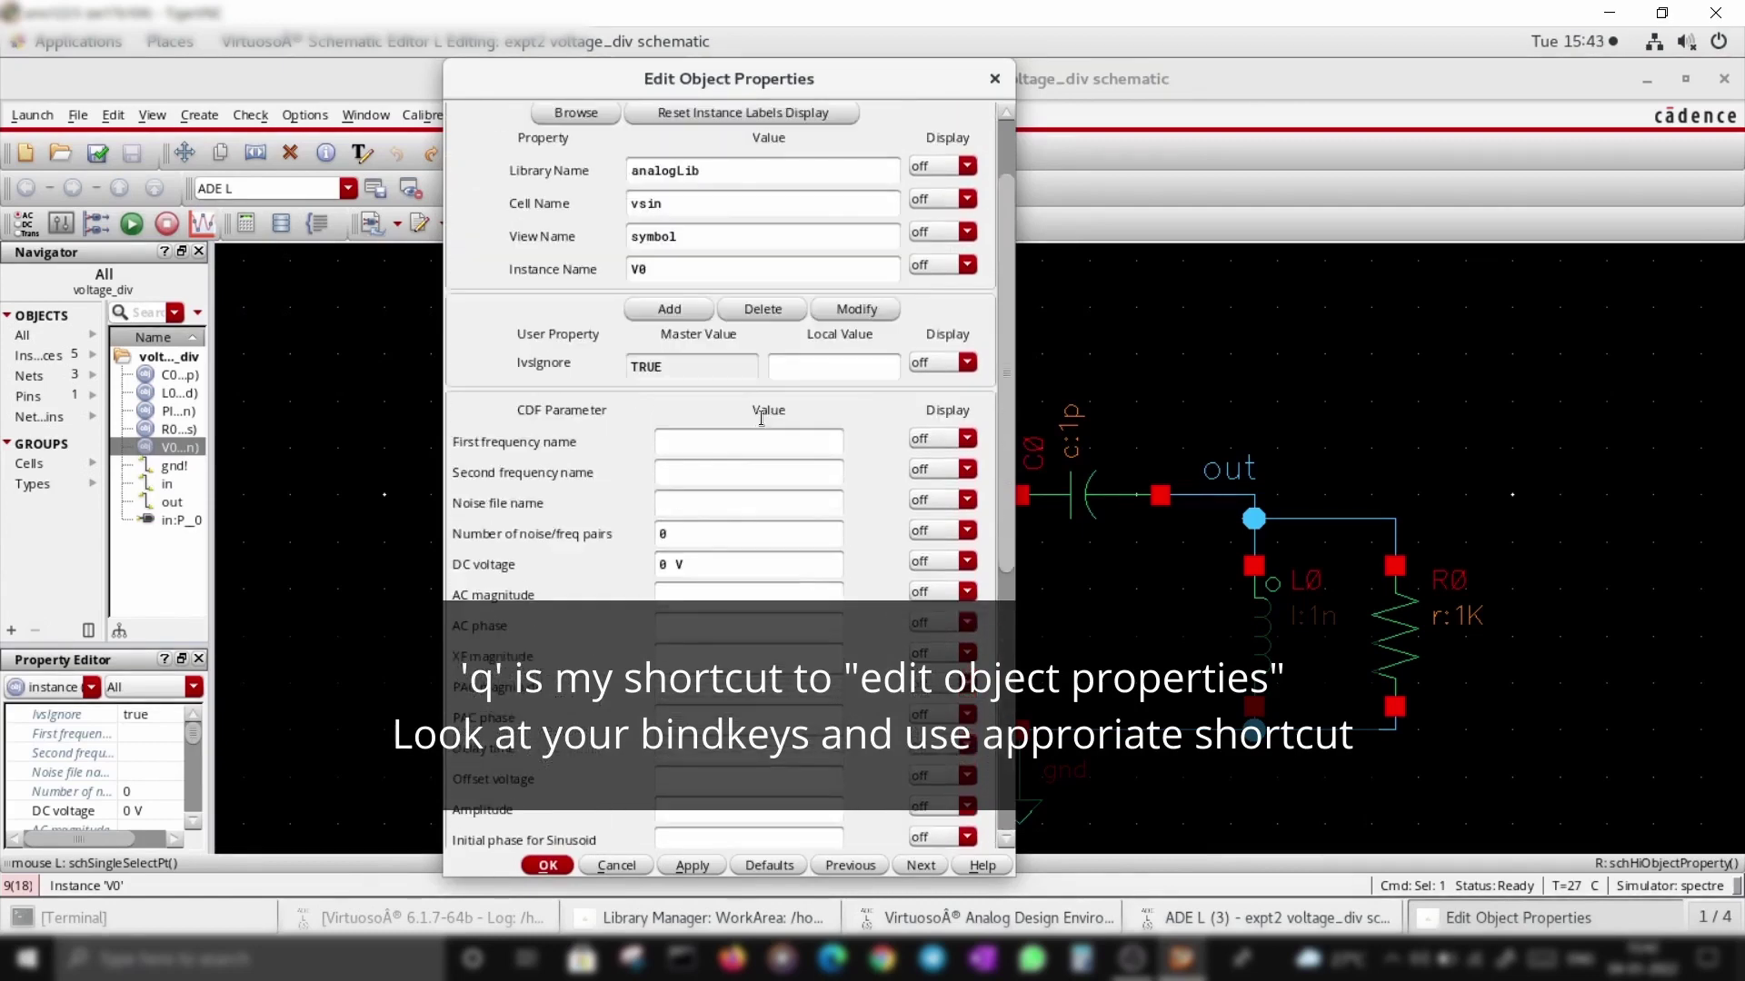
pyautogui.click(691, 597)
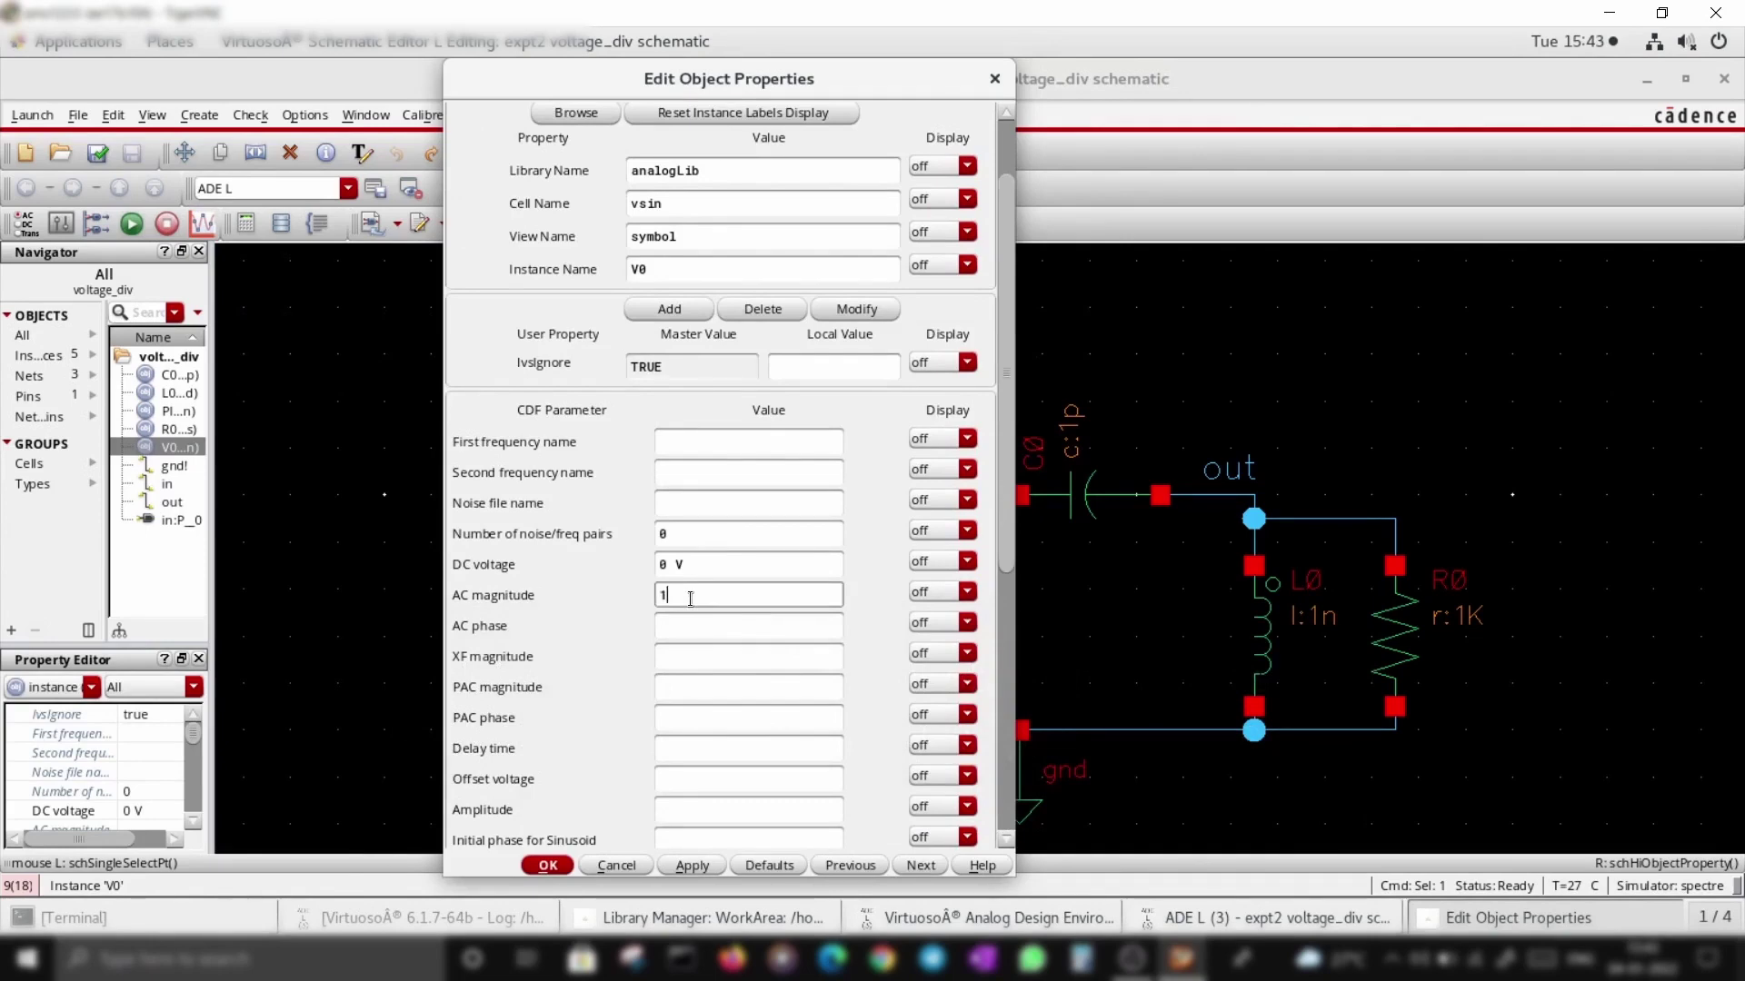
pyautogui.click(691, 627)
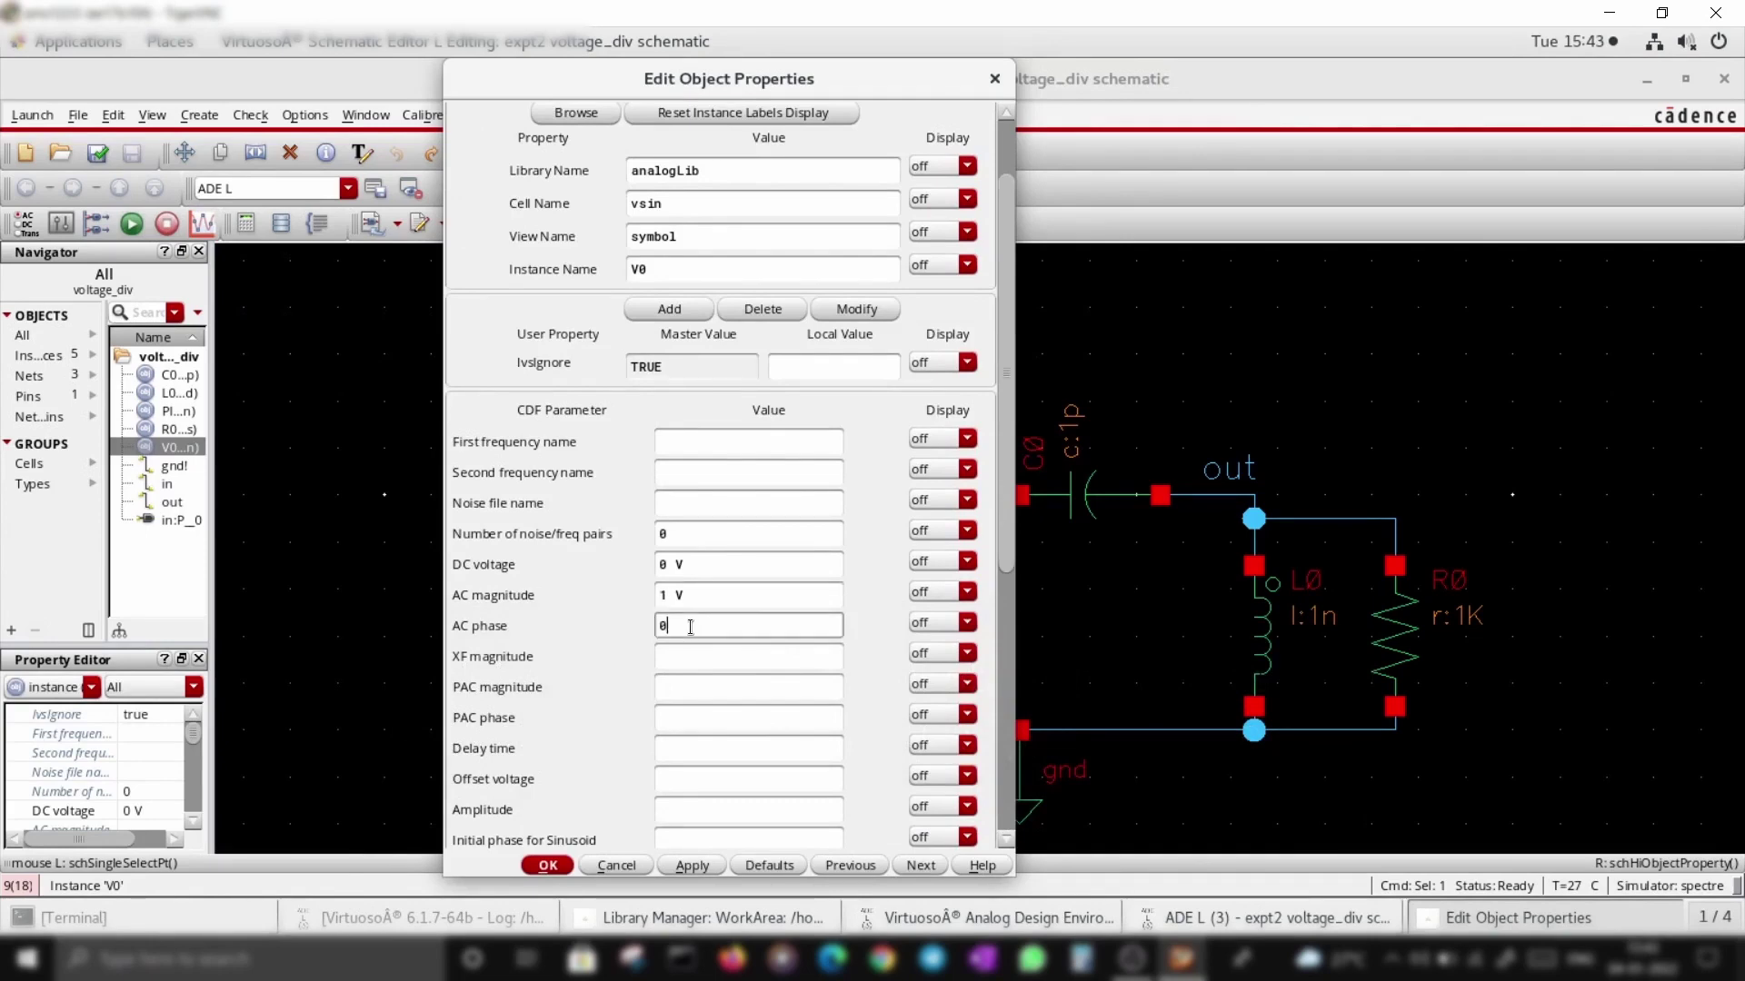
pyautogui.scroll(-3, 691, 627)
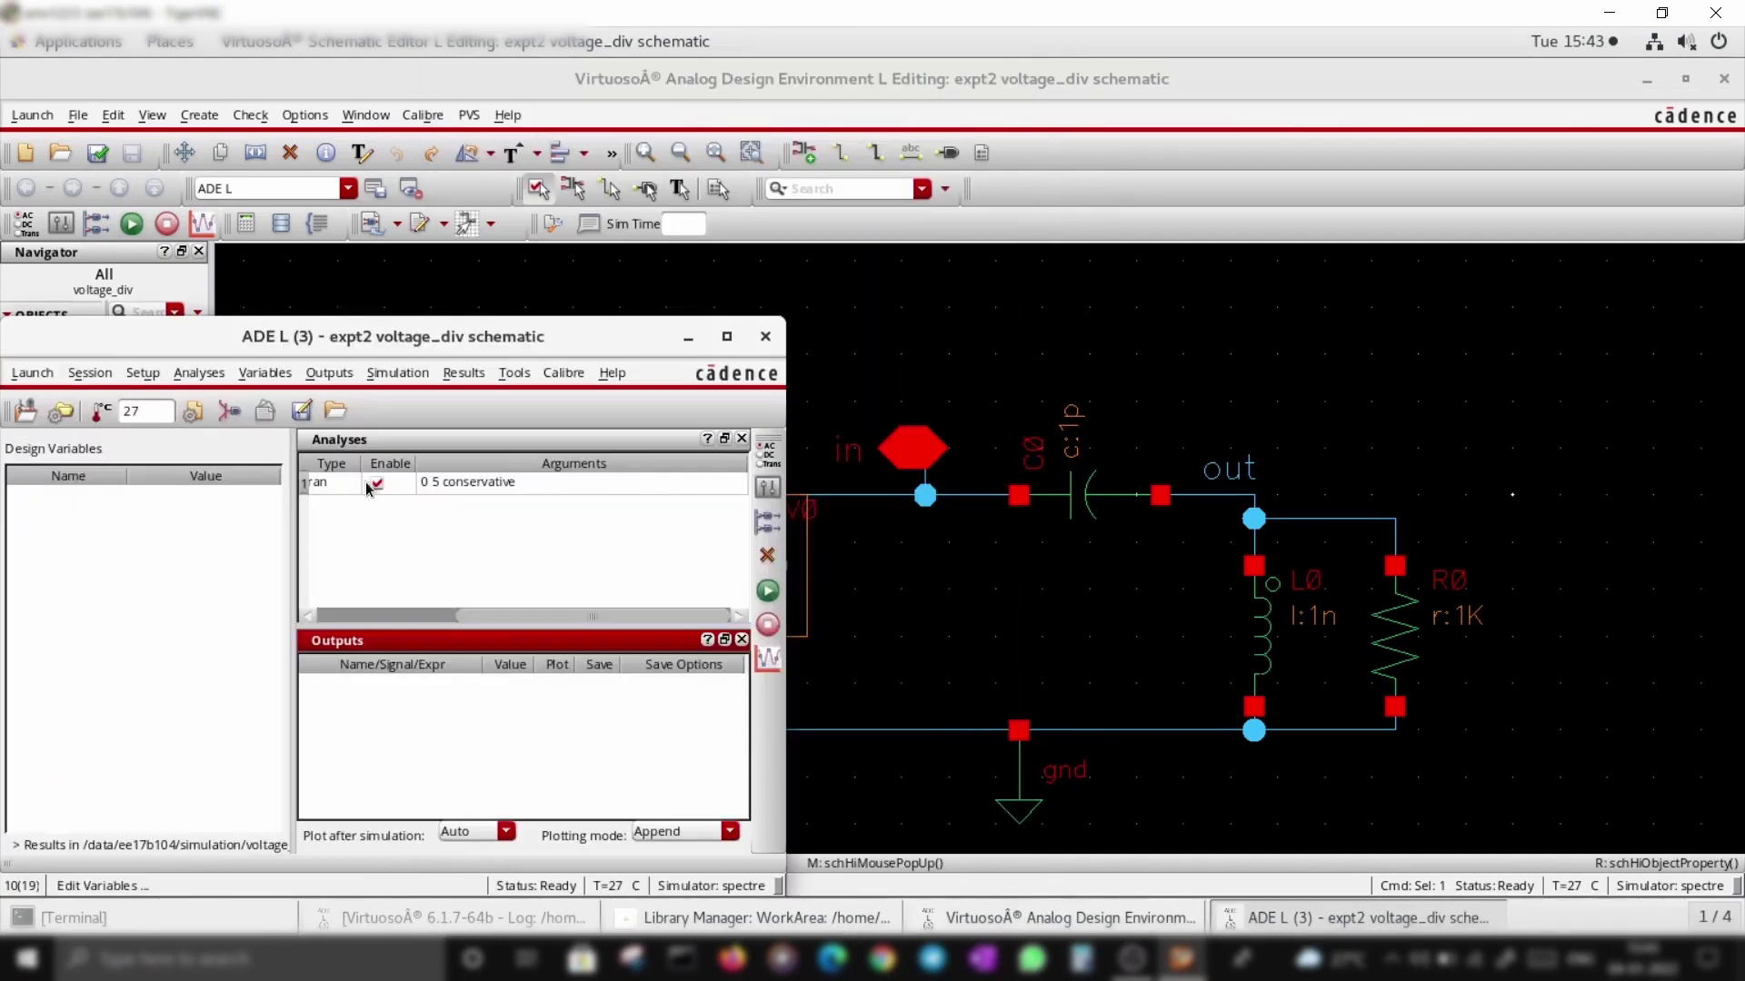
# Step: Turn off tran and add an AC sweep from 1 to 10G, logarithmic, 100 points per decade
pyautogui.click(377, 484)
pyautogui.click(768, 452)
pyautogui.click(694, 120)
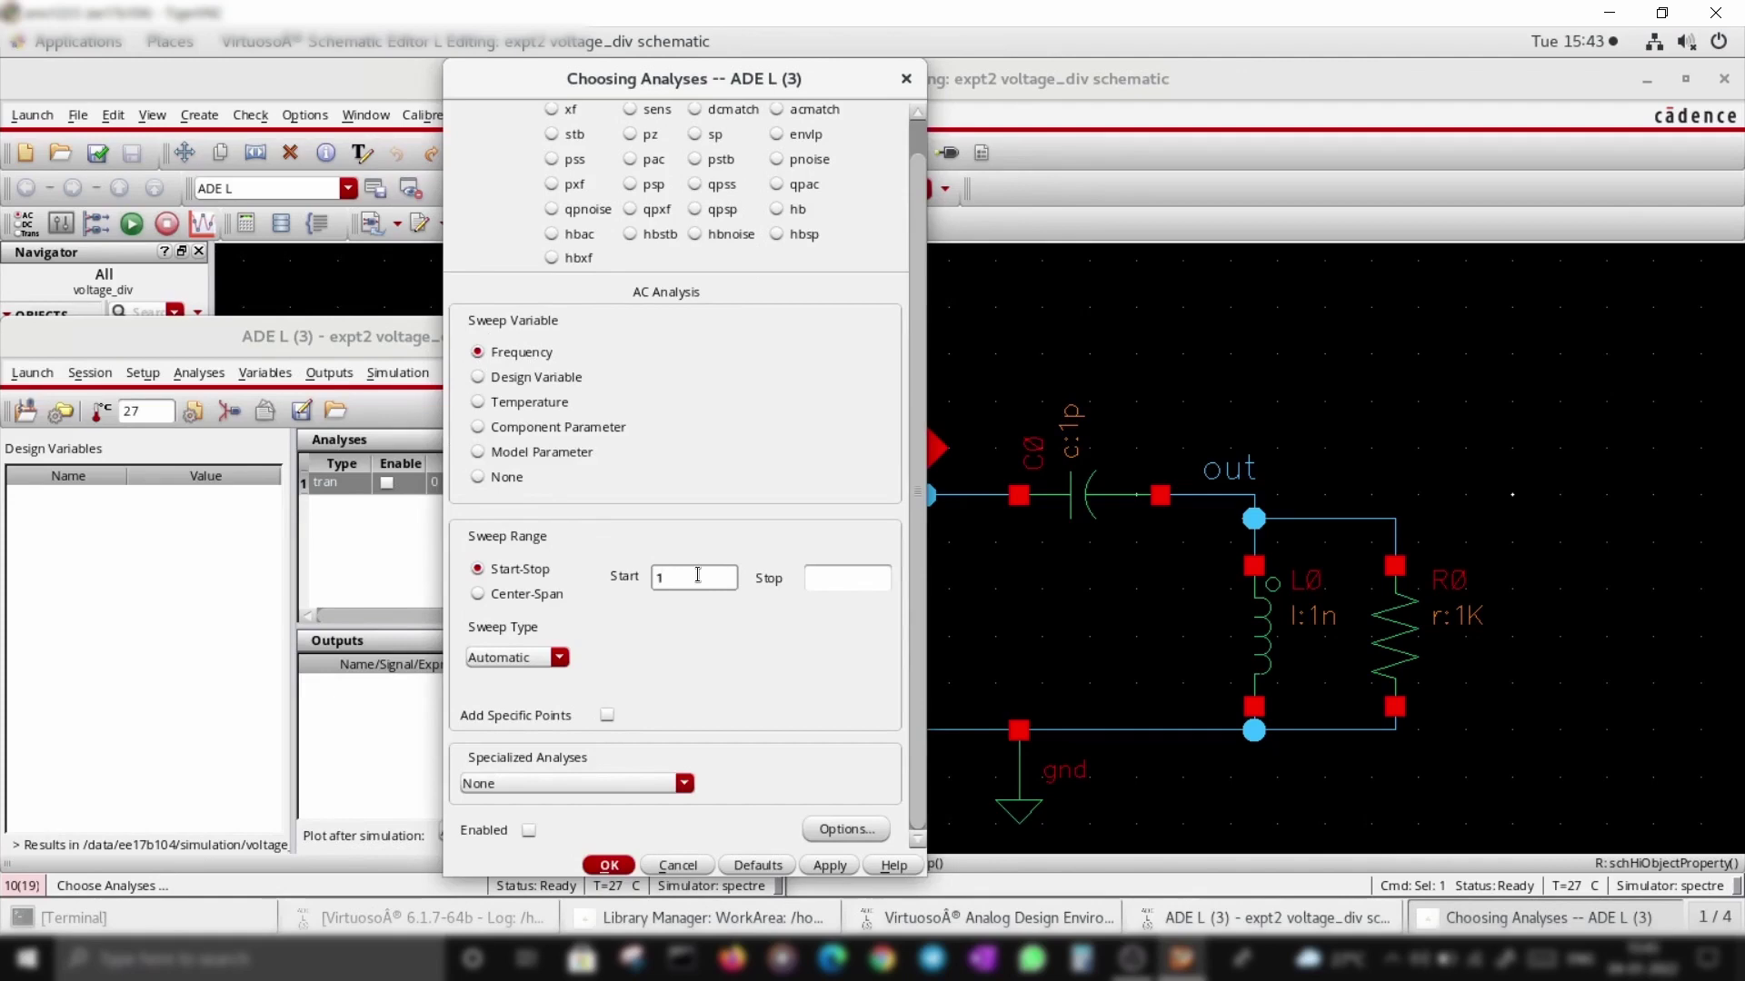
pyautogui.write('1')
pyautogui.press('Tab')
pyautogui.click(558, 657)
pyautogui.click(548, 691)
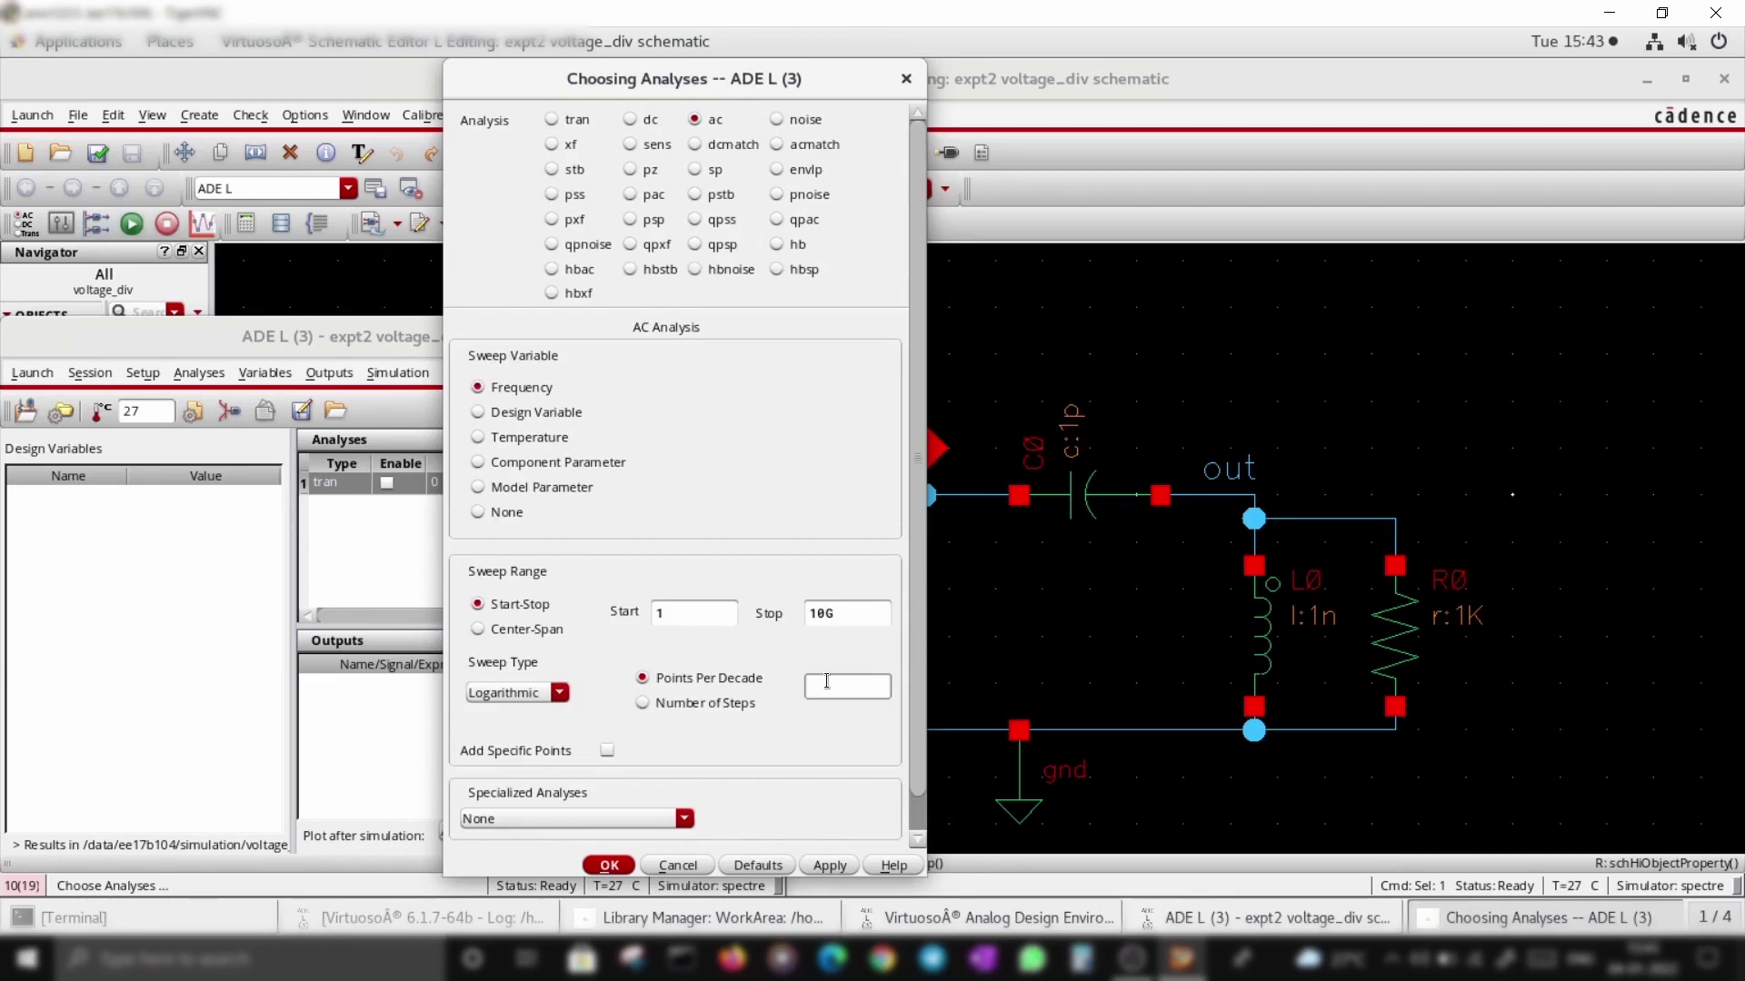
pyautogui.scroll(-1, 872, 677)
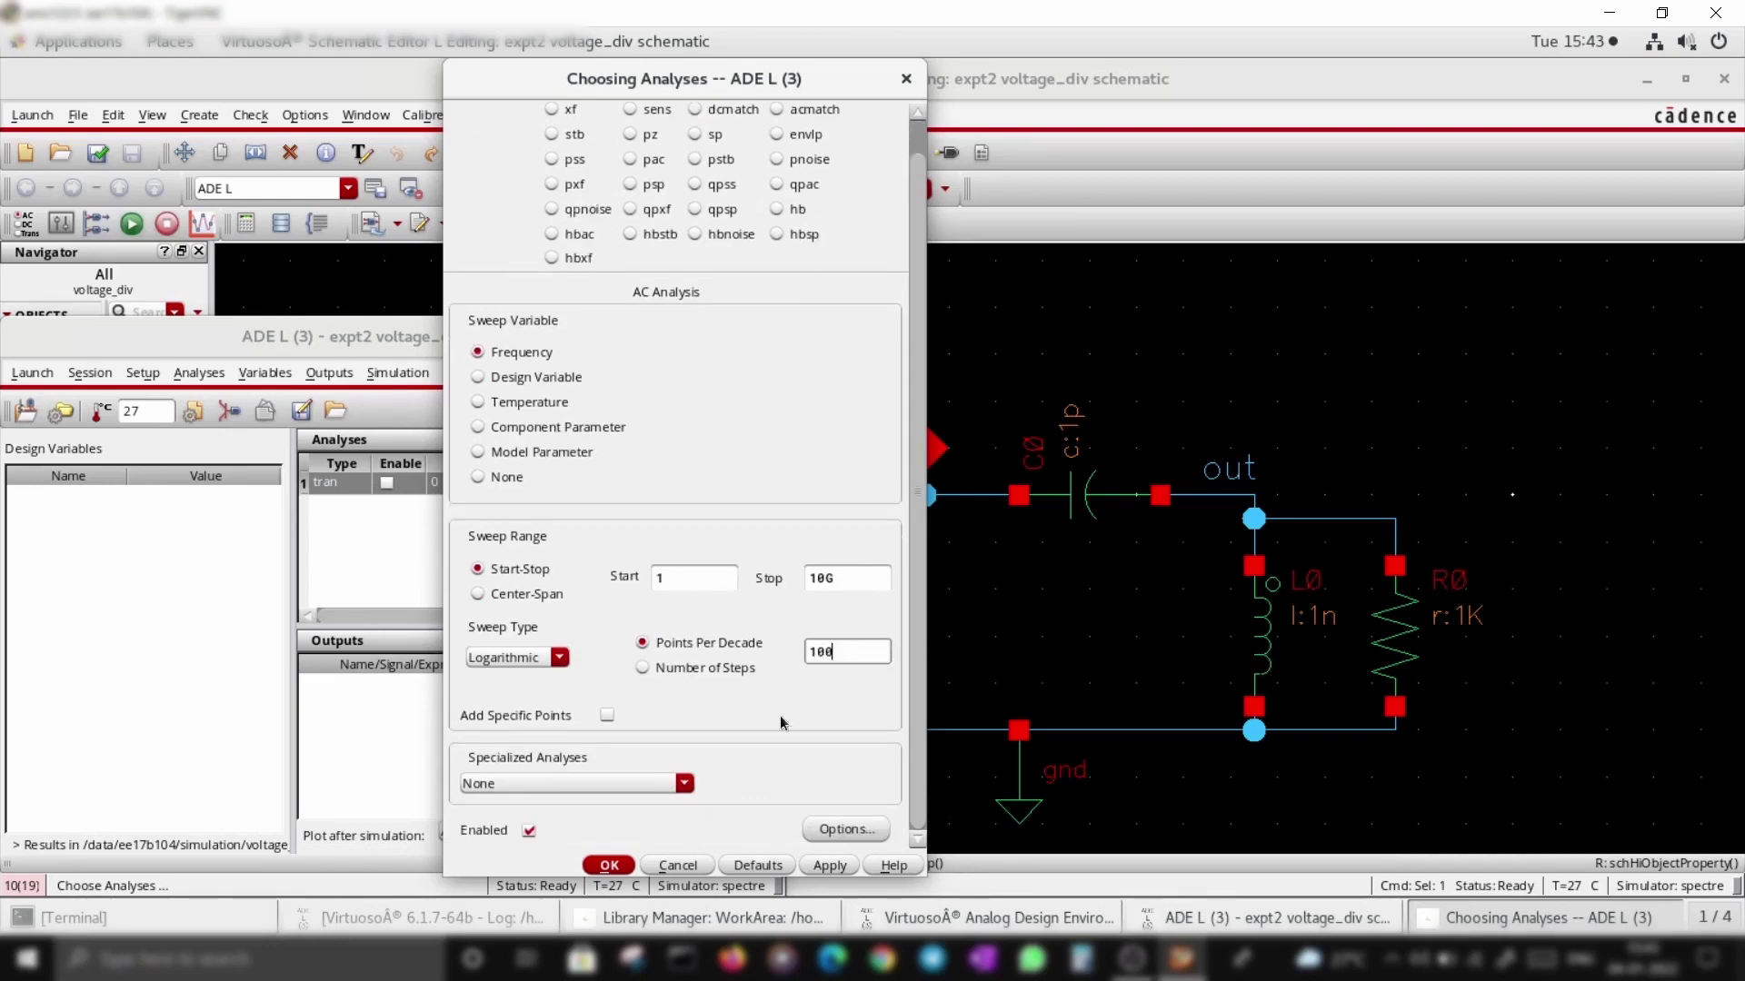
# Step: Confirm the AC analysis and plot voltage magnitude at nets in and out
pyautogui.click(608, 866)
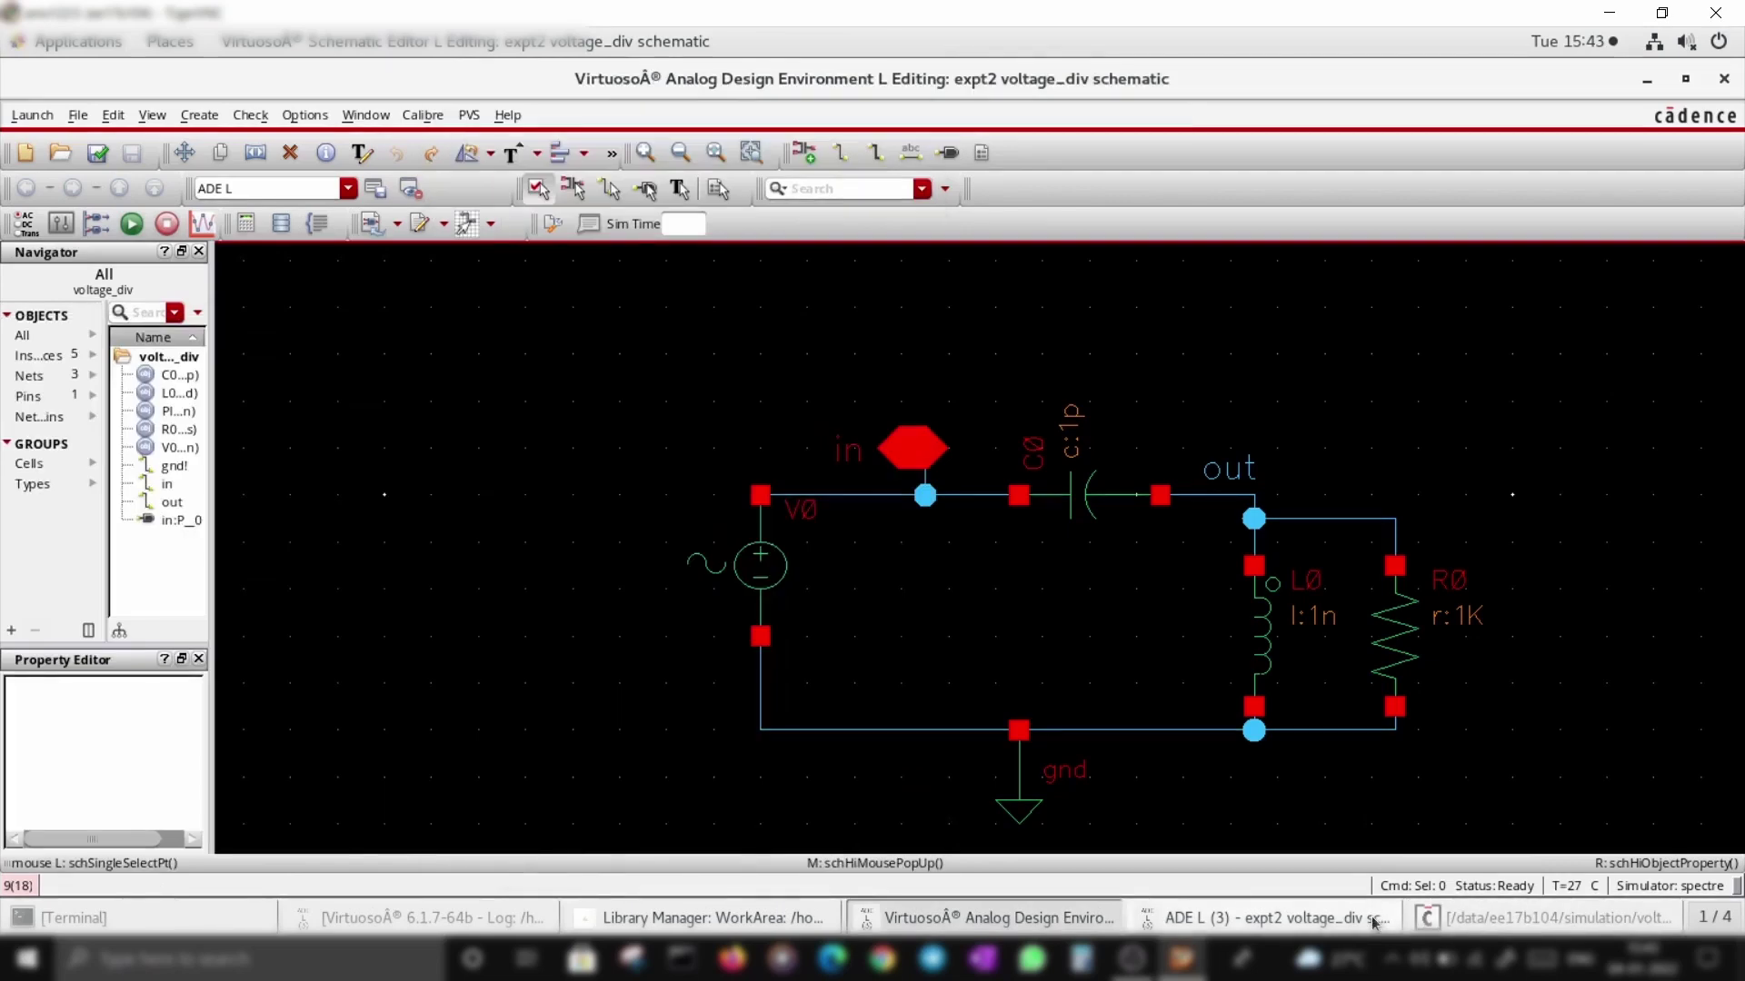
pyautogui.click(477, 373)
pyautogui.moveTo(493, 433)
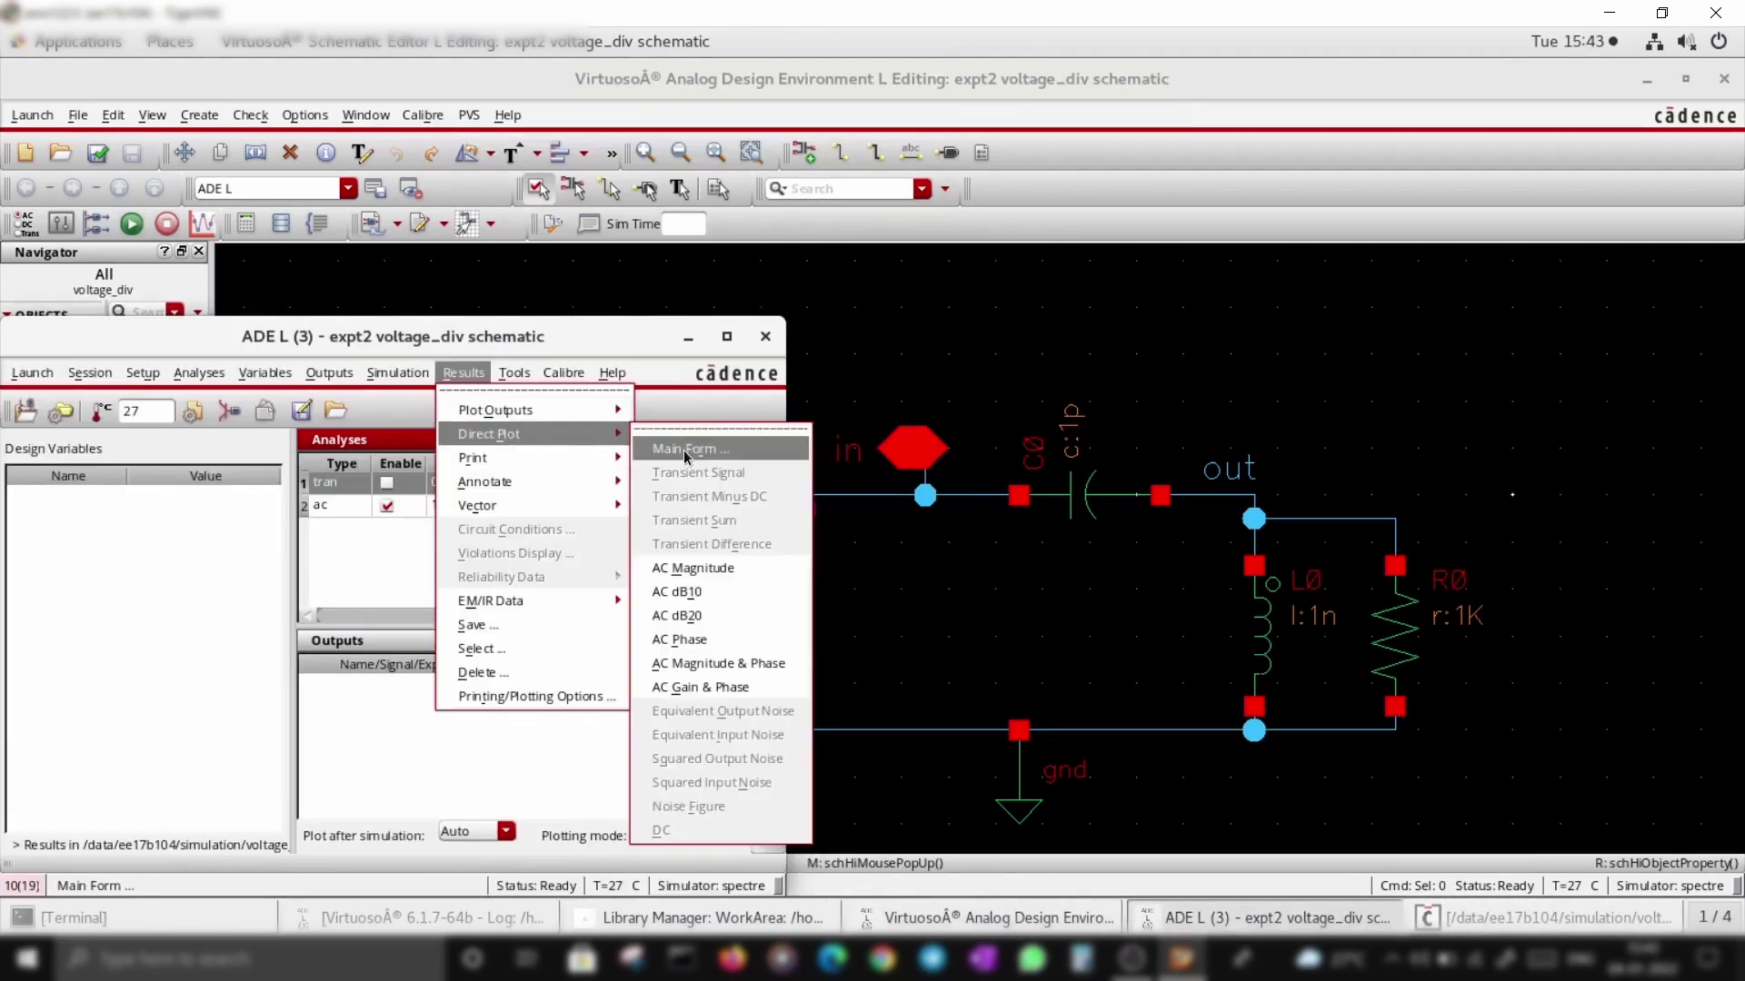
pyautogui.click(684, 449)
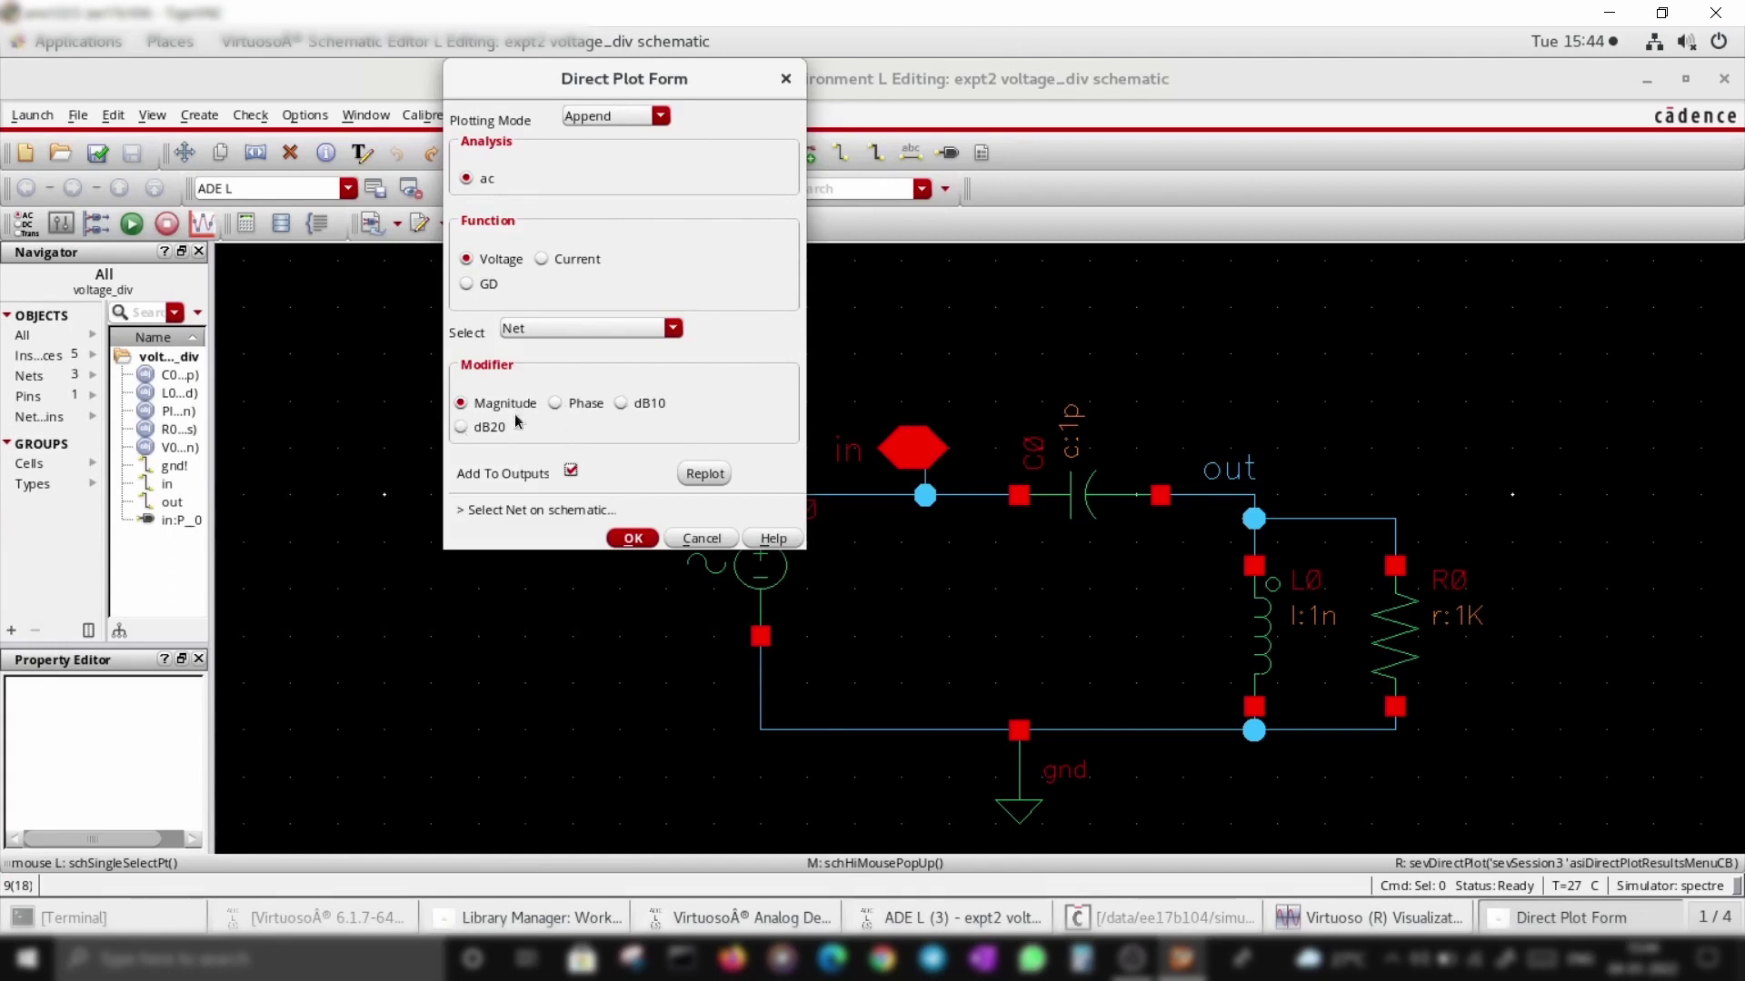
pyautogui.moveTo(641, 79); pyautogui.dragTo(505, 102)
pyautogui.click(435, 495)
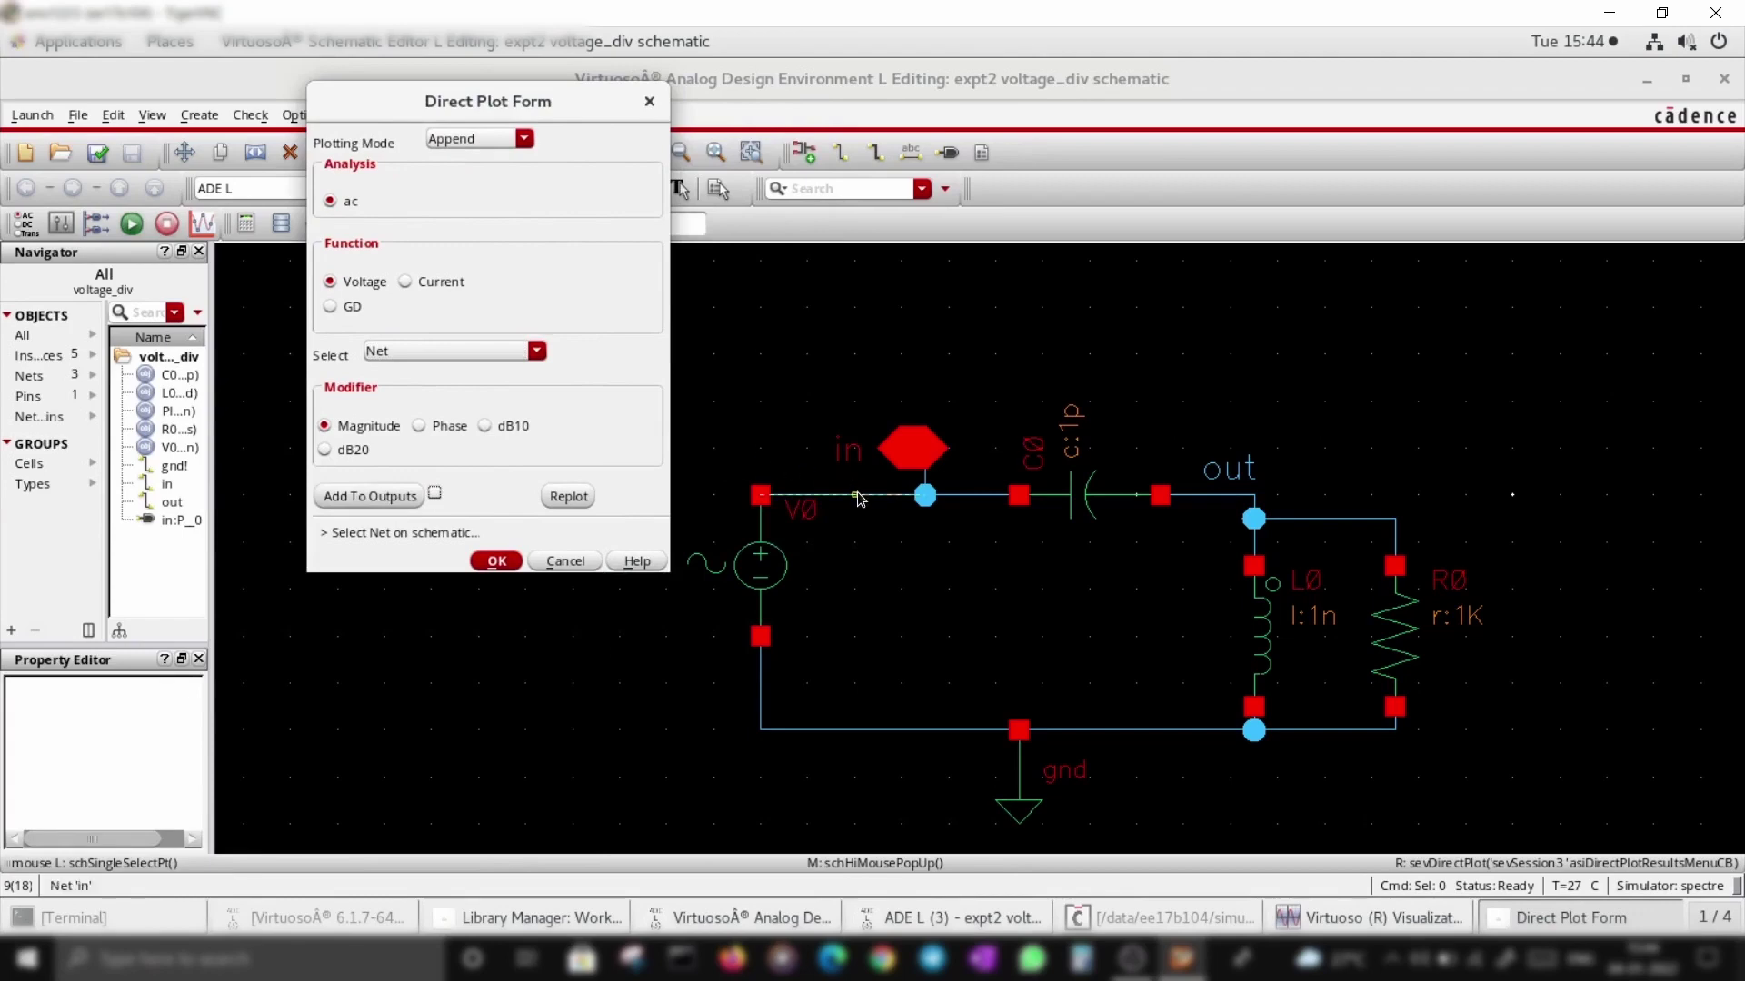
pyautogui.click(858, 498)
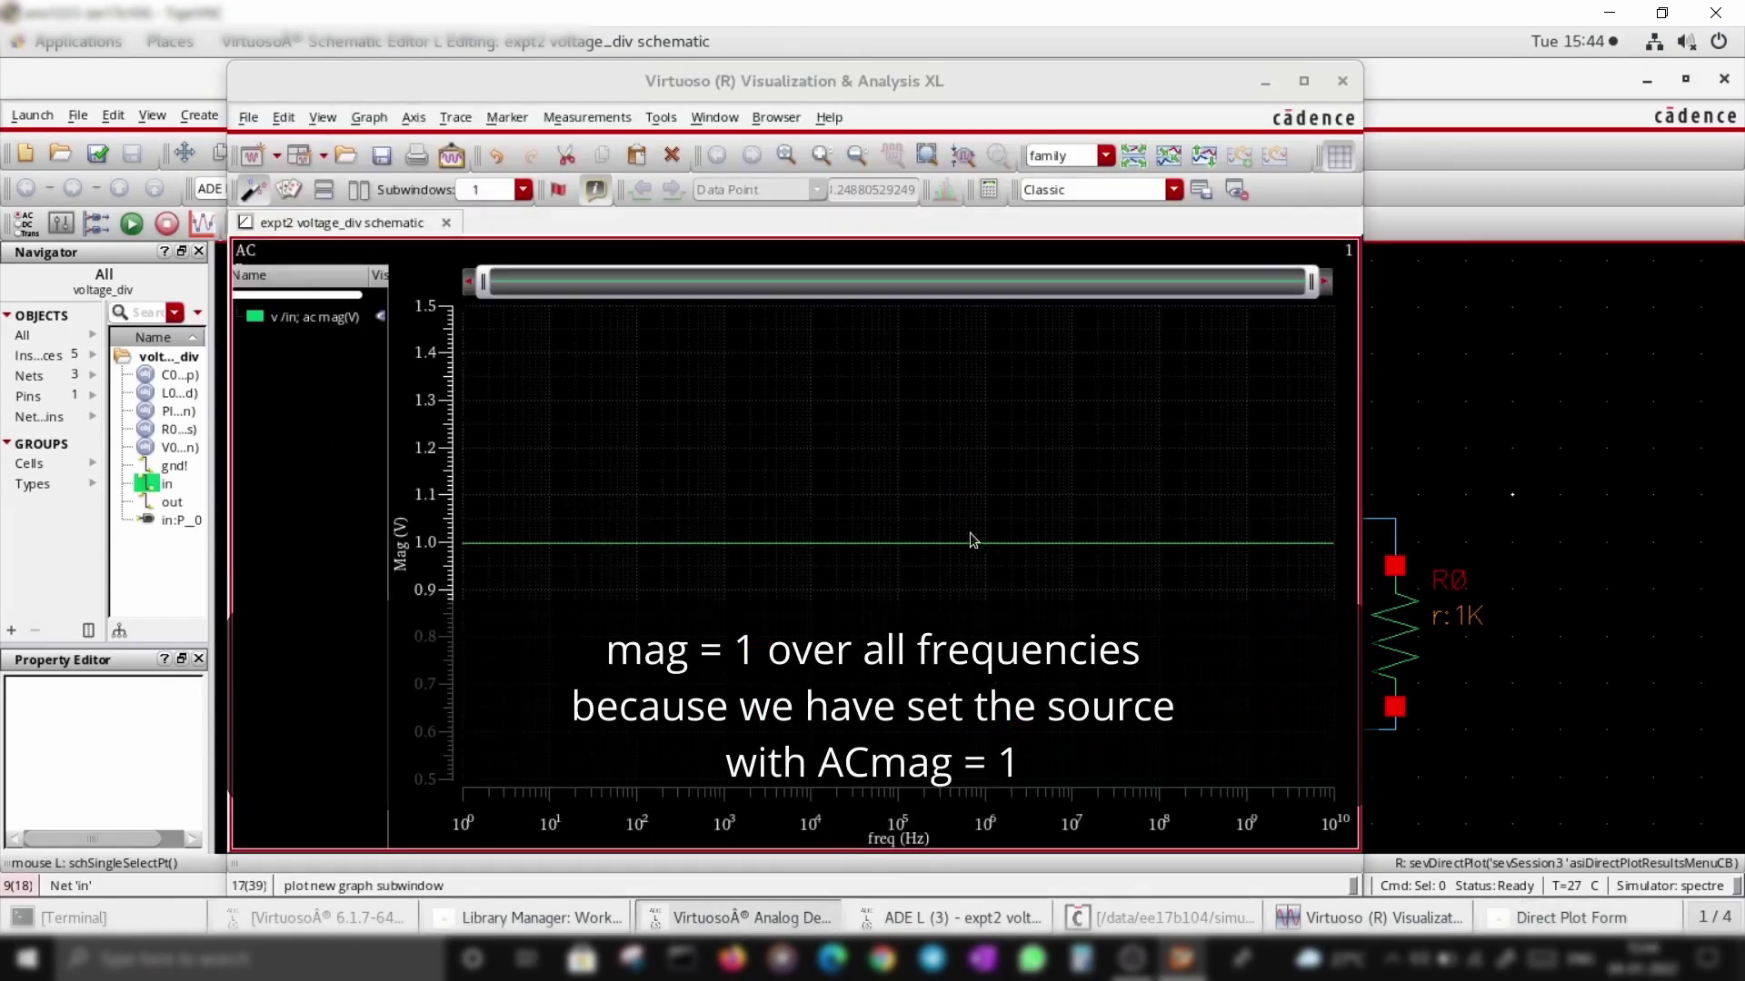
pyautogui.click(1264, 80)
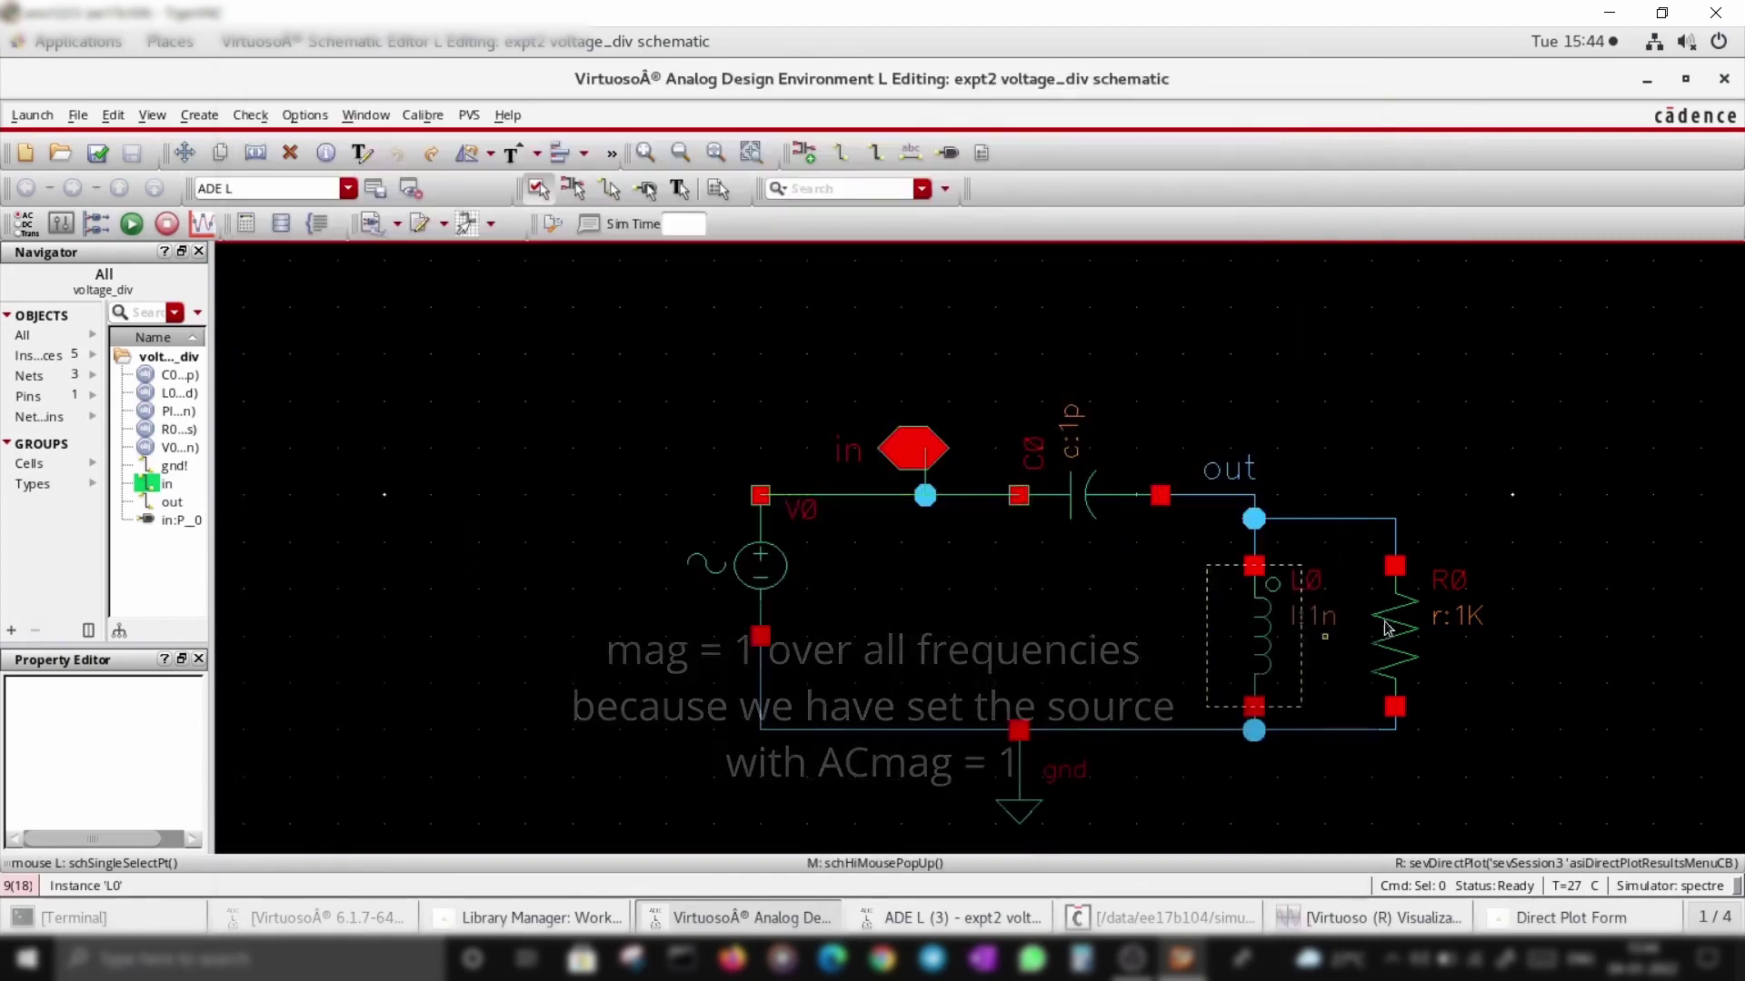
pyautogui.click(1329, 524)
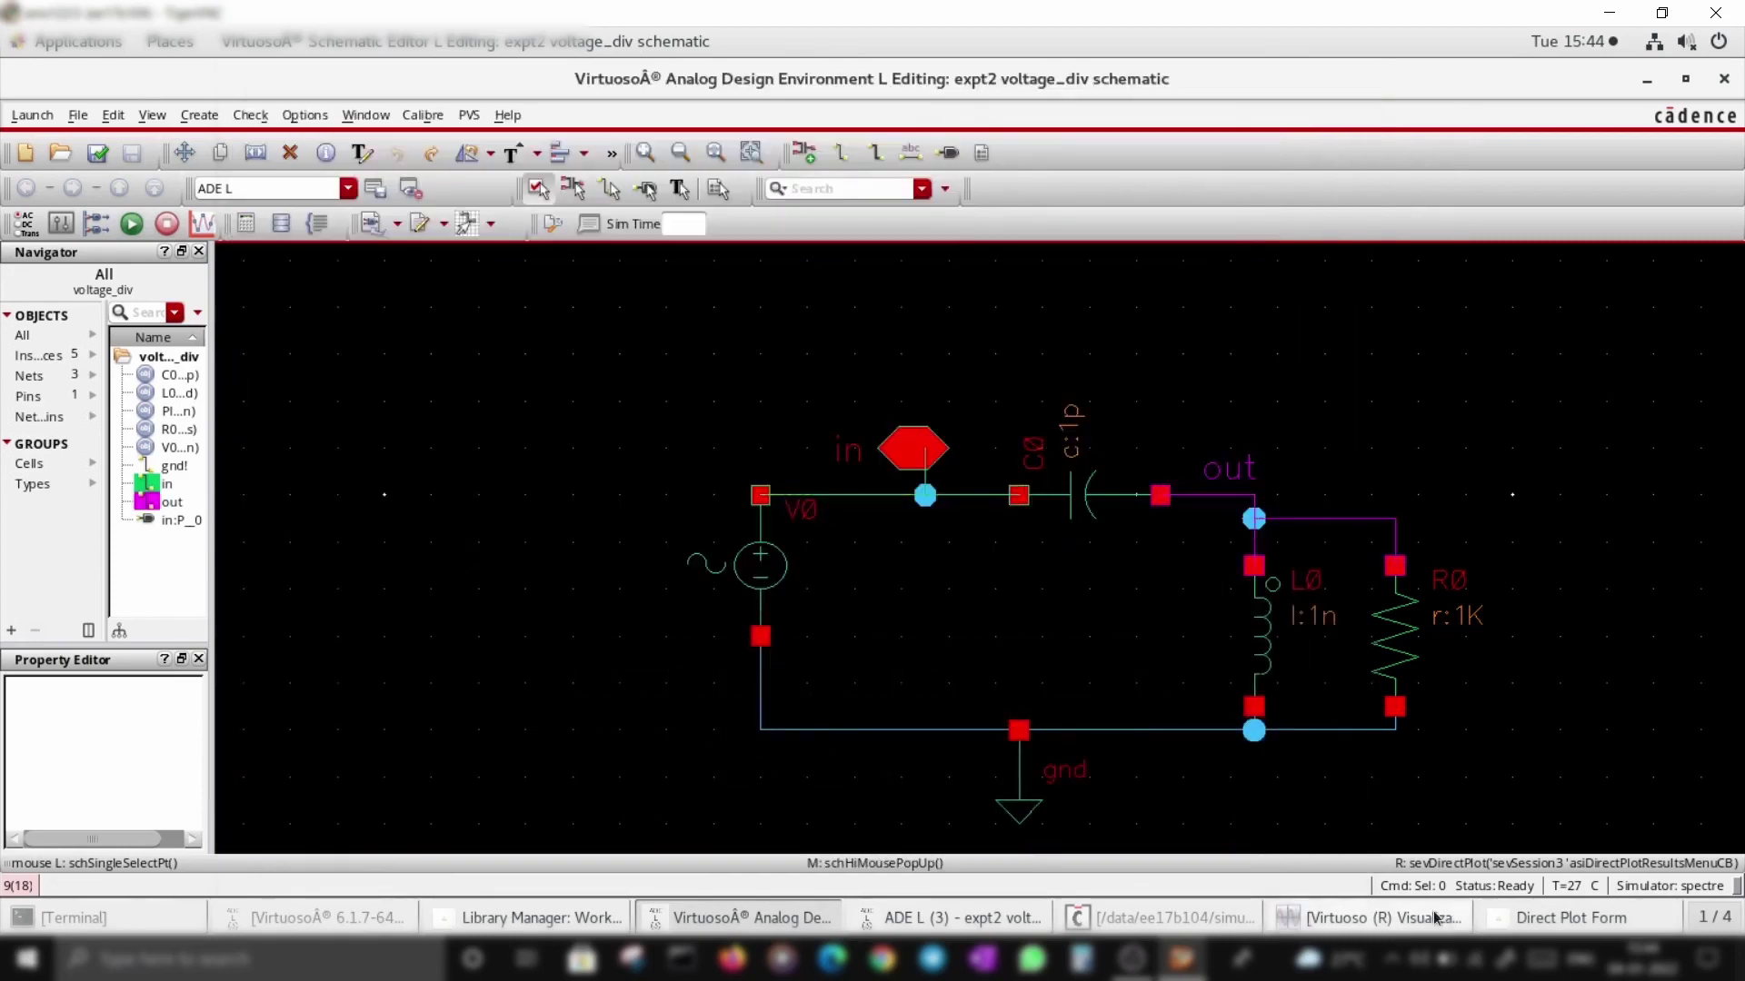
pyautogui.click(1398, 920)
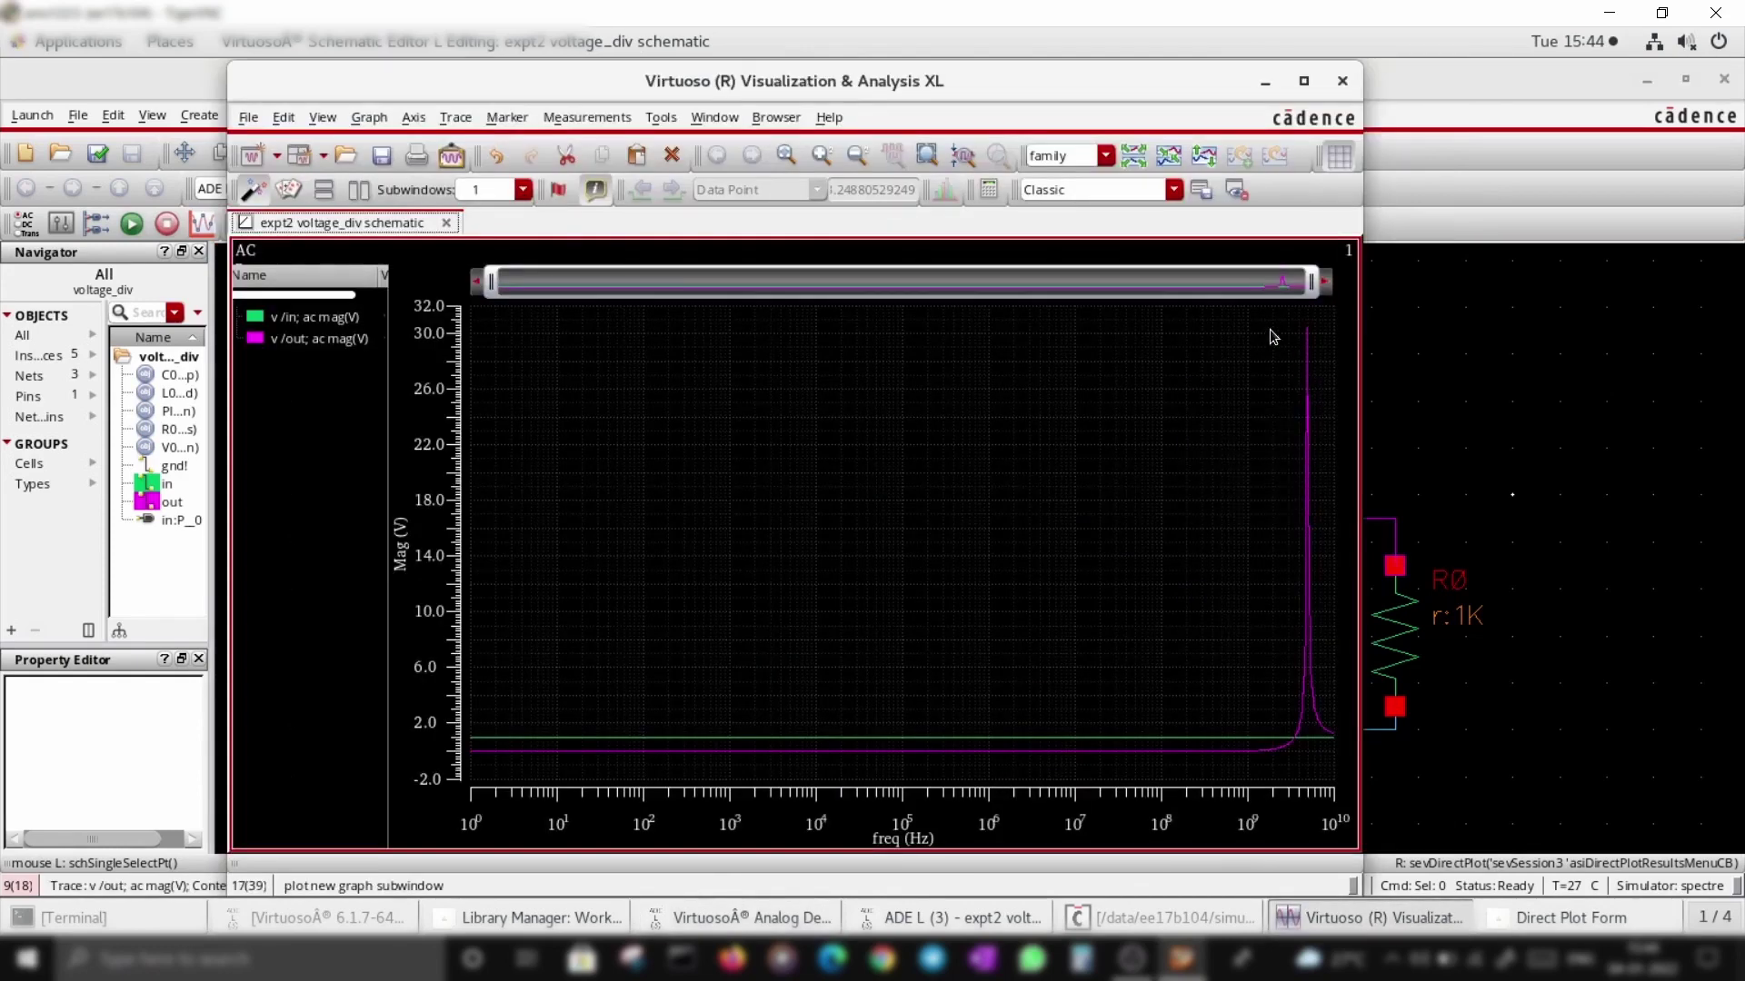
# Step: Mark the out resonance peak at 5.01187 GHz, 30.4394 V, then close the plot window
pyautogui.moveTo(1335, 514); pyautogui.dragTo(1343, 760)
pyautogui.moveTo(1022, 302); pyautogui.dragTo(1283, 595)
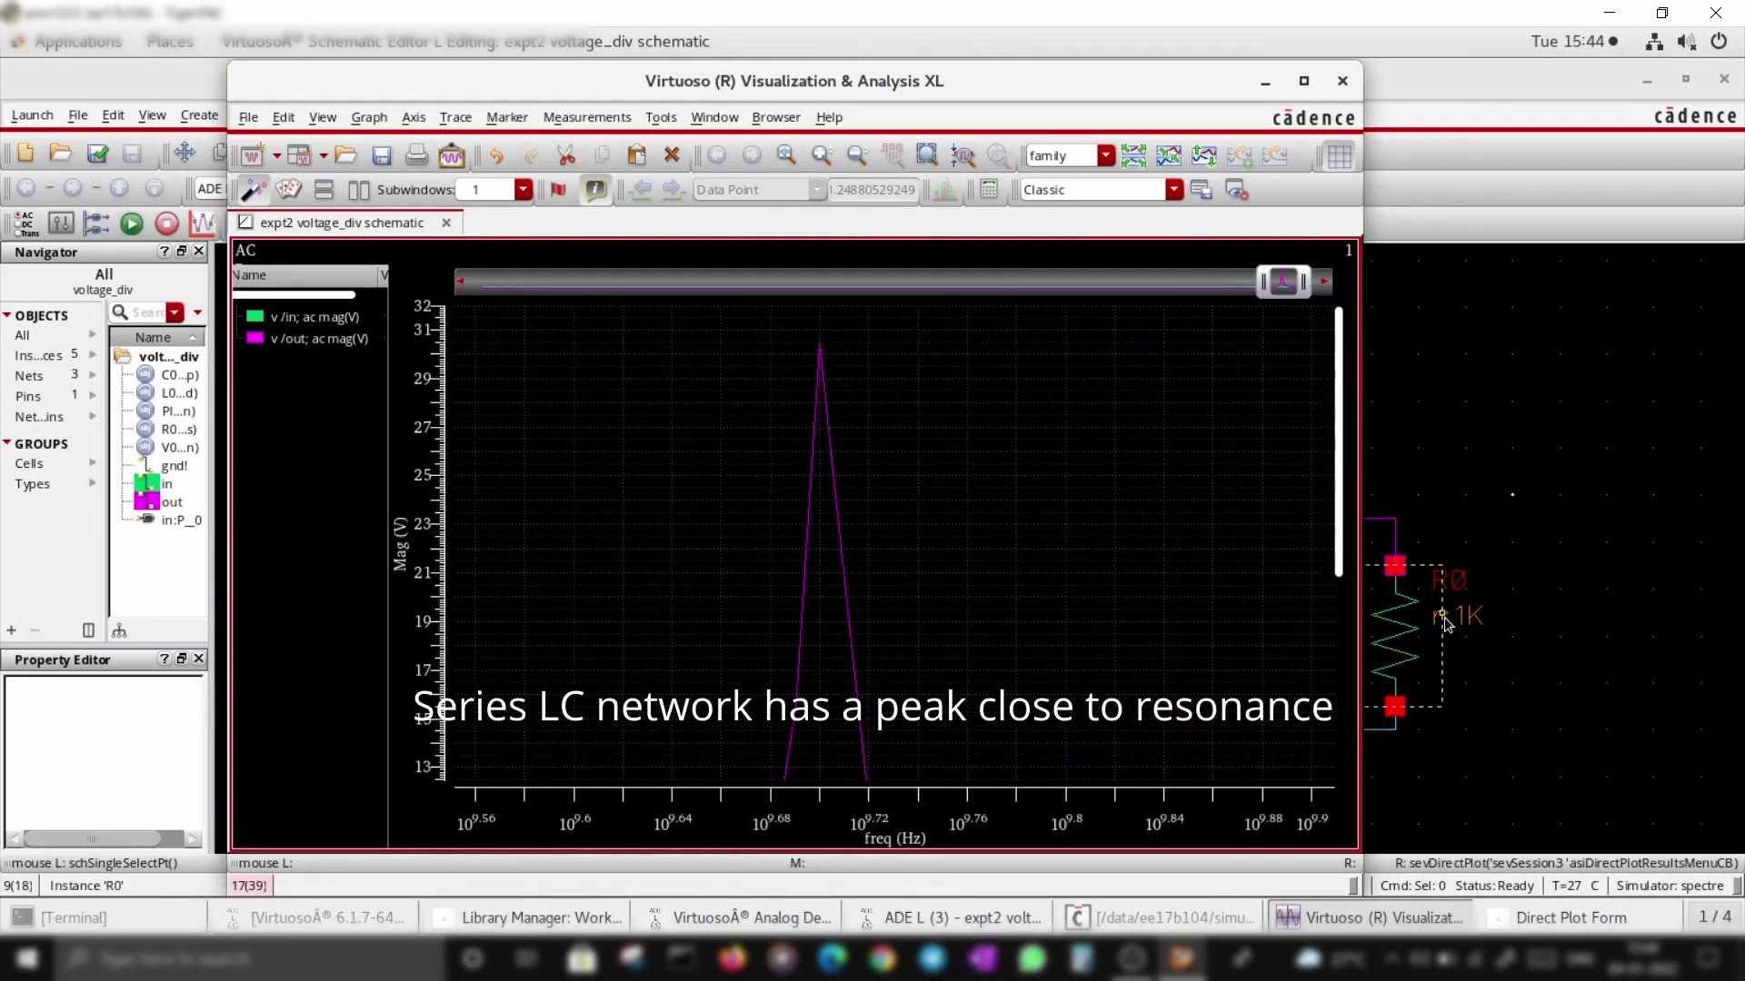
pyautogui.rightClick(644, 309)
pyautogui.click(1013, 713)
pyautogui.press('b')
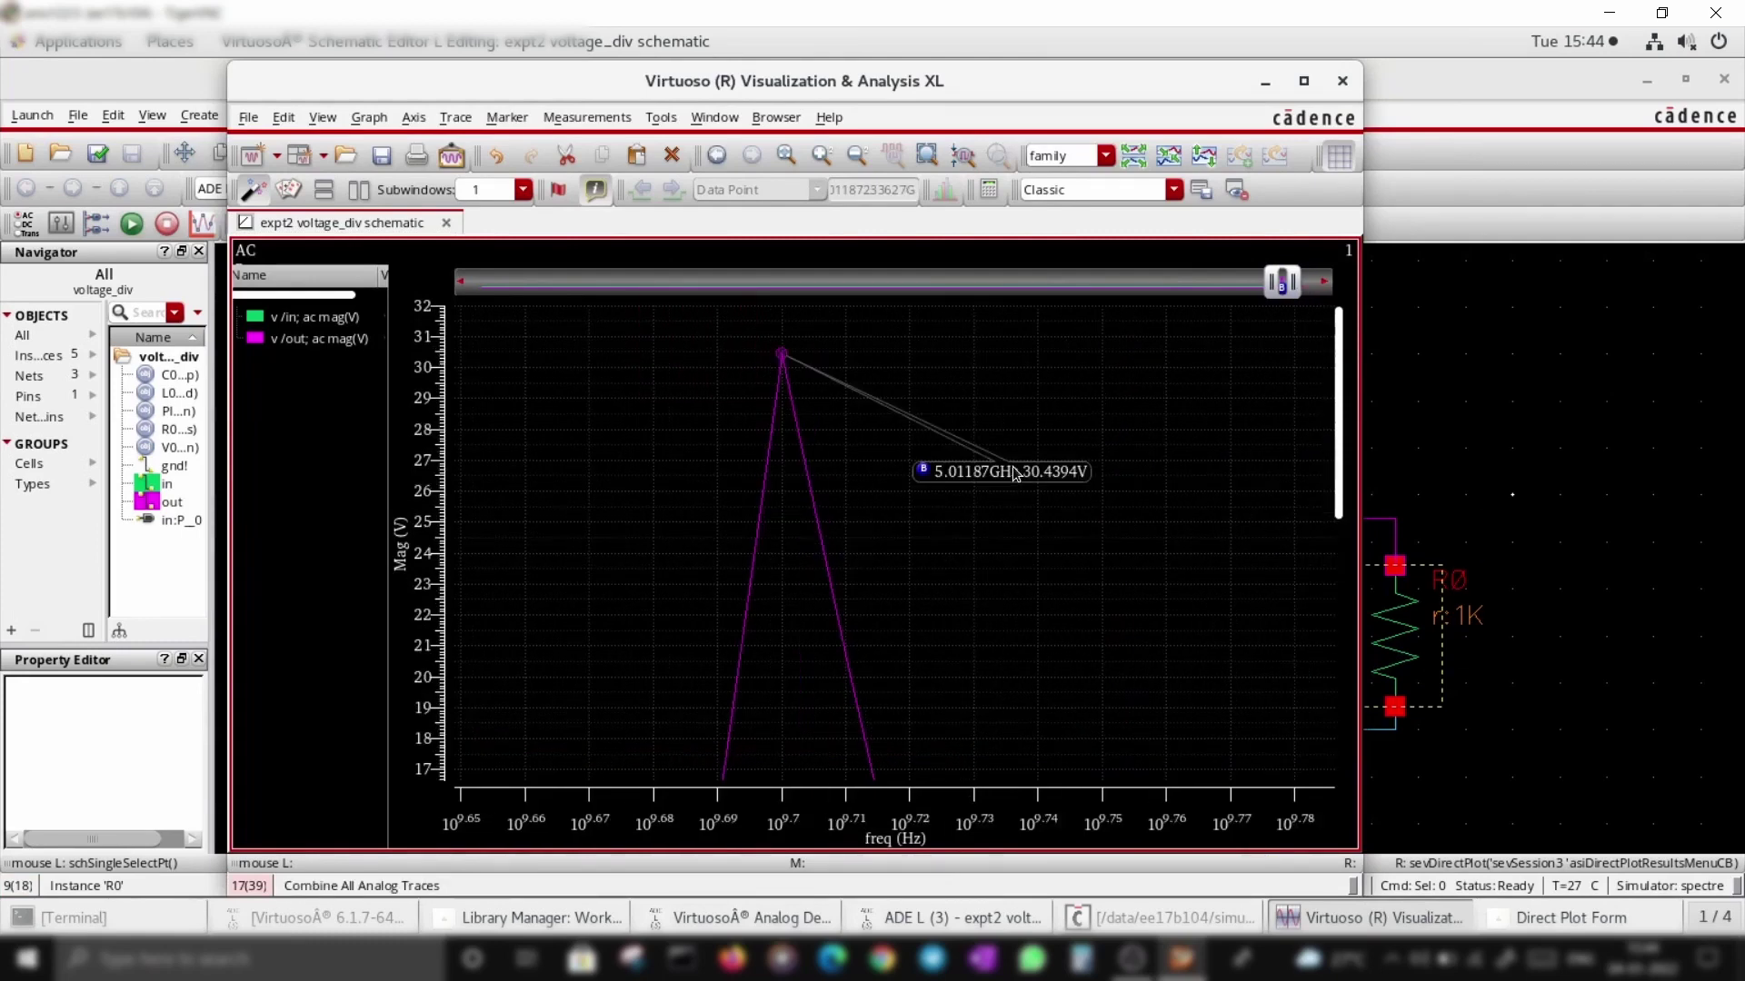
pyautogui.moveTo(1015, 472)
pyautogui.mouseDown()
pyautogui.moveTo(961, 457)
pyautogui.moveTo(925, 412)
pyautogui.mouseUp()
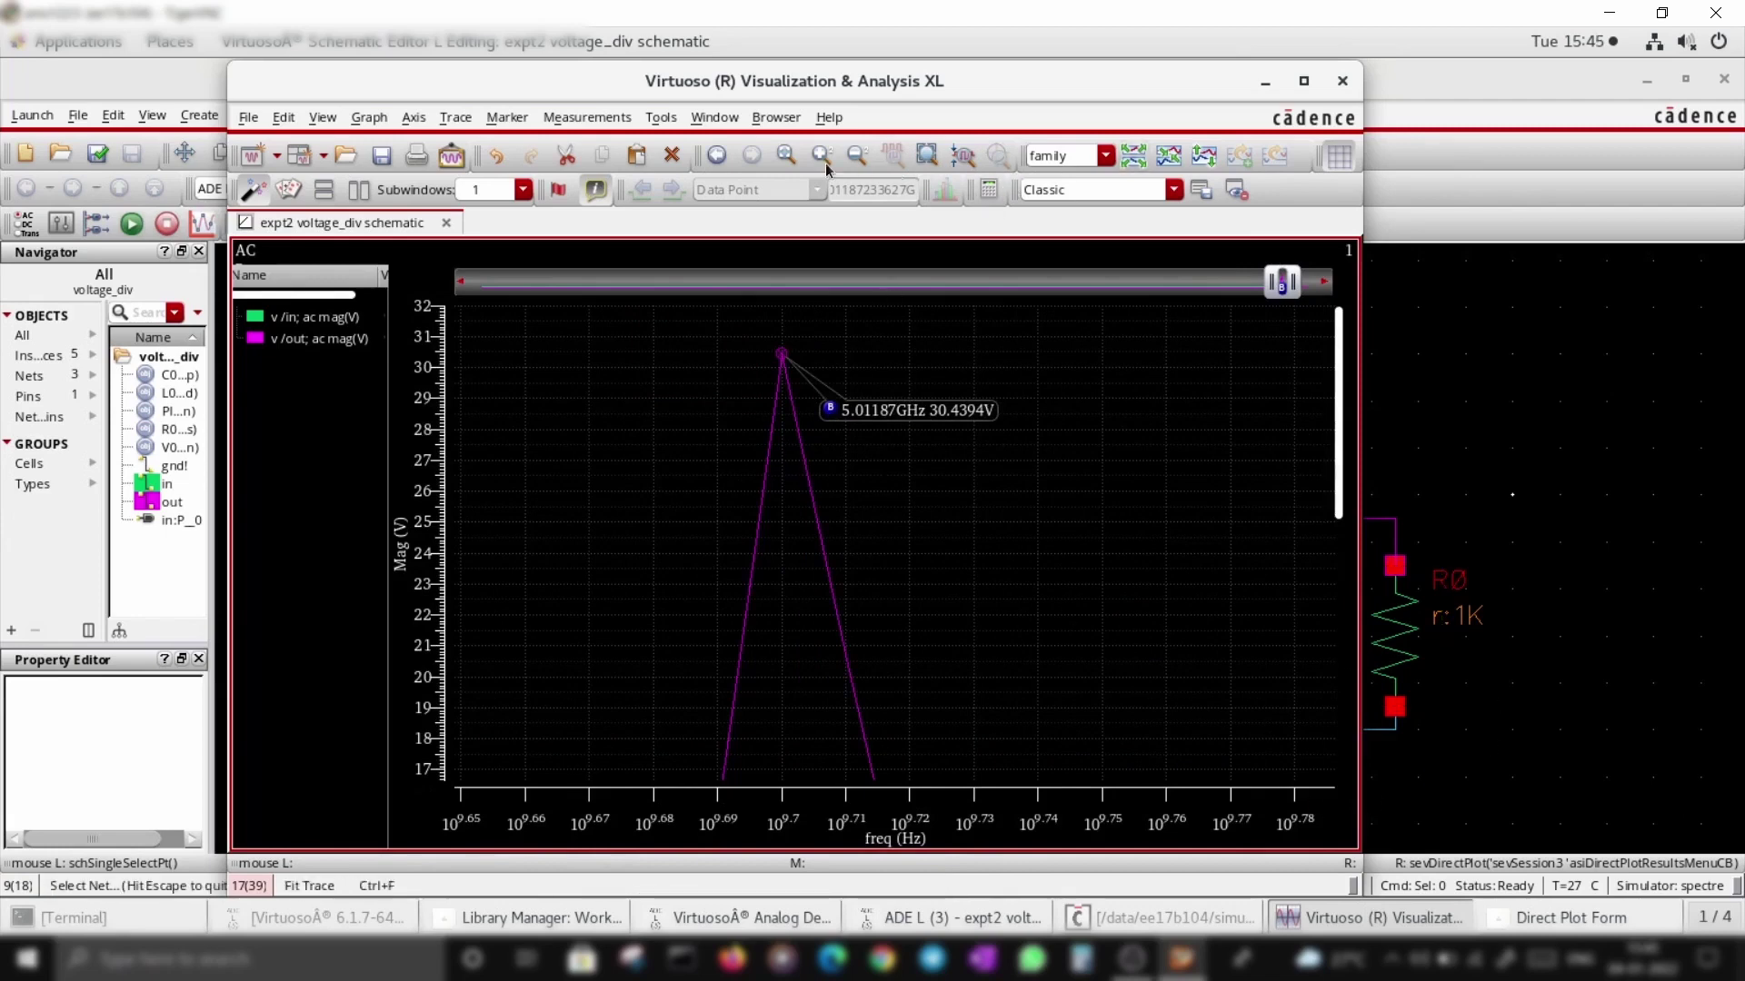
pyautogui.click(1342, 81)
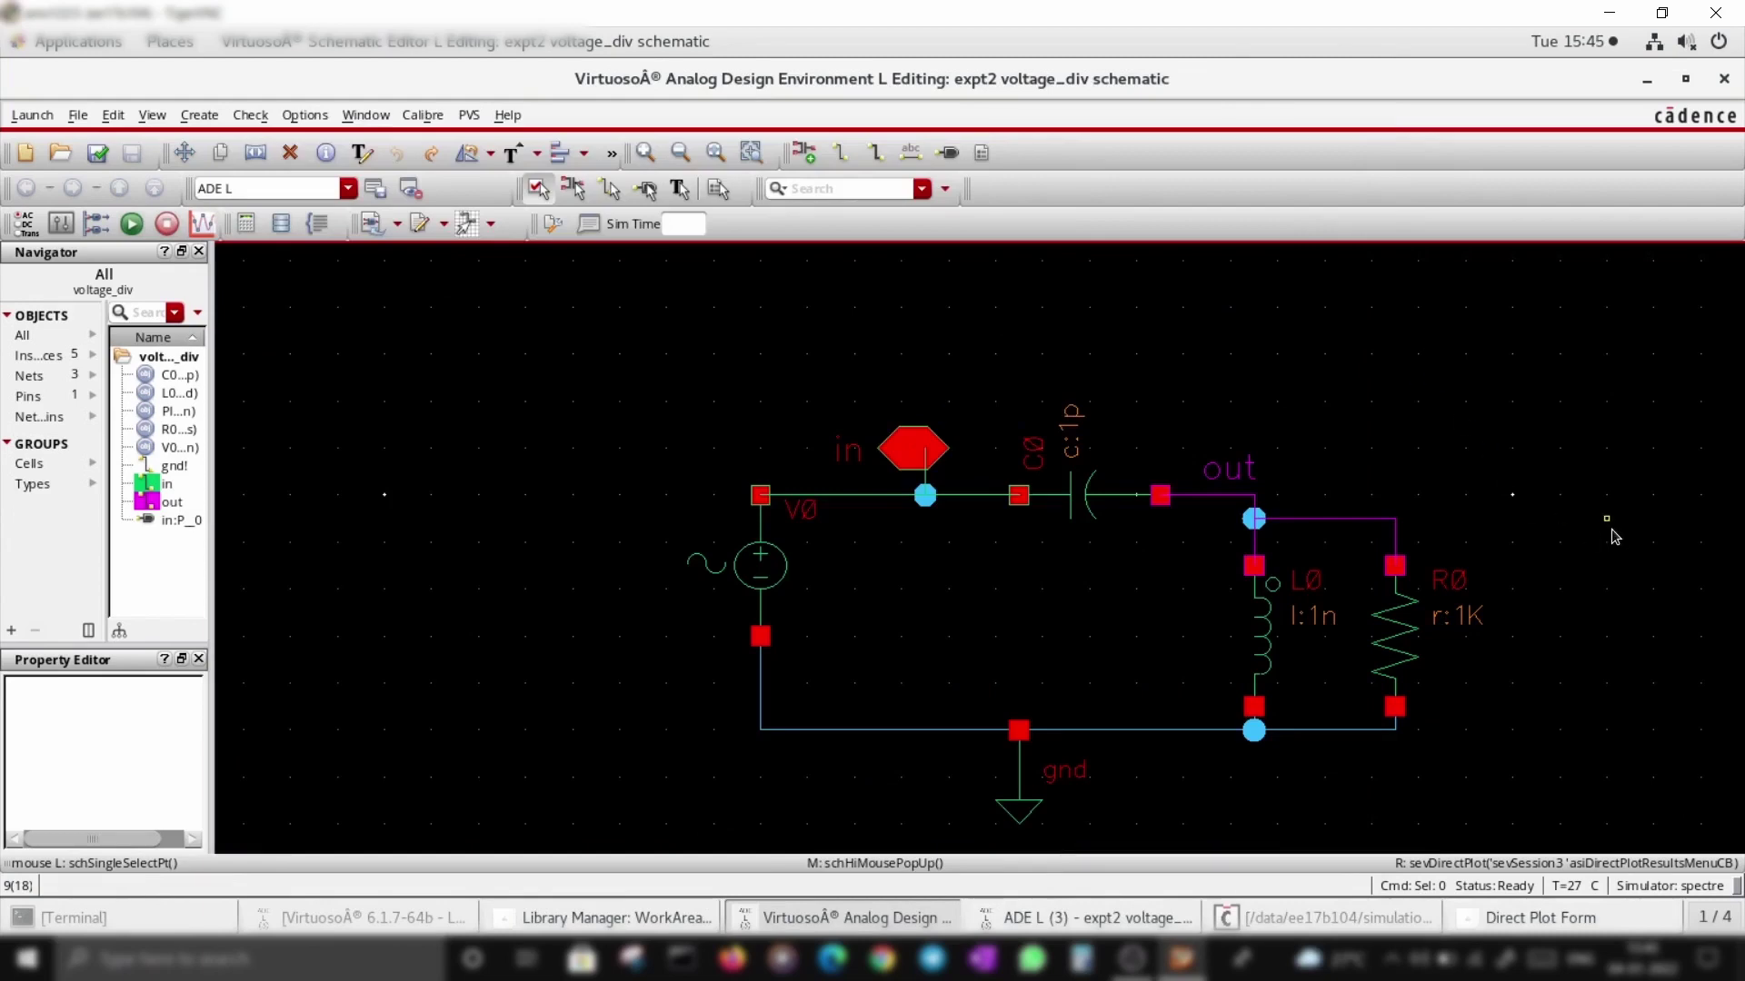
# Step: Close the Direct Plot form and plot AC Gain & Phase of net out over net in
pyautogui.click(1540, 917)
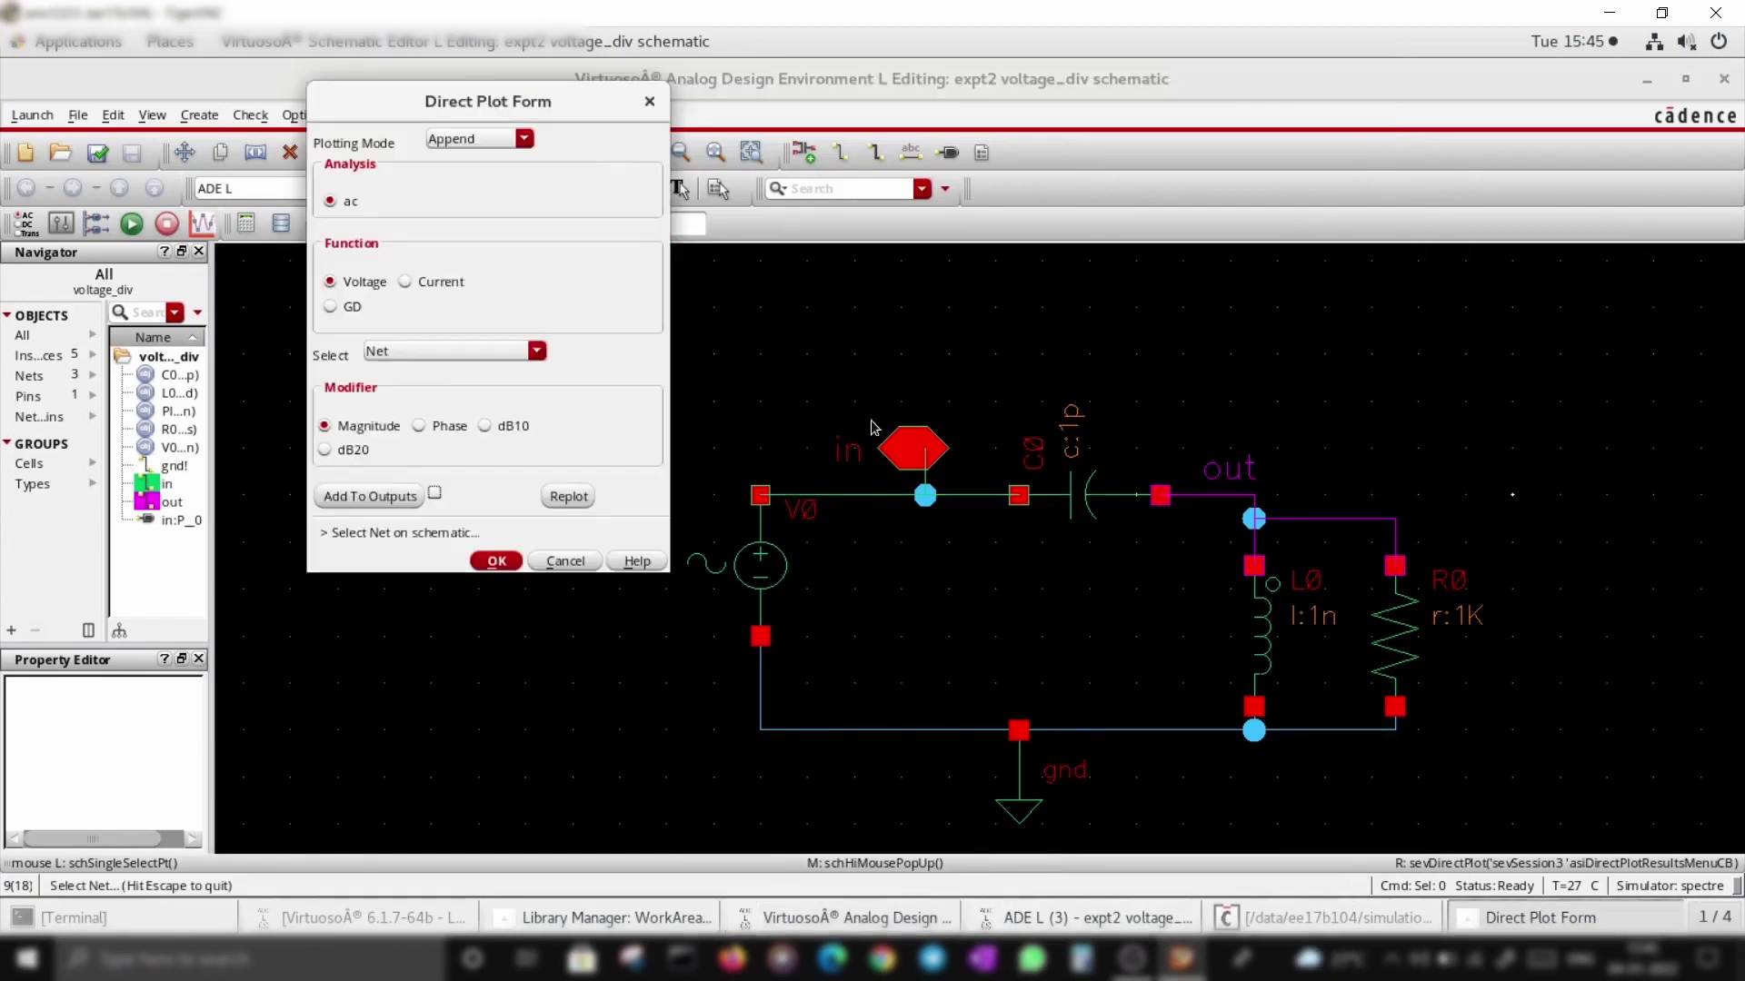
pyautogui.click(650, 101)
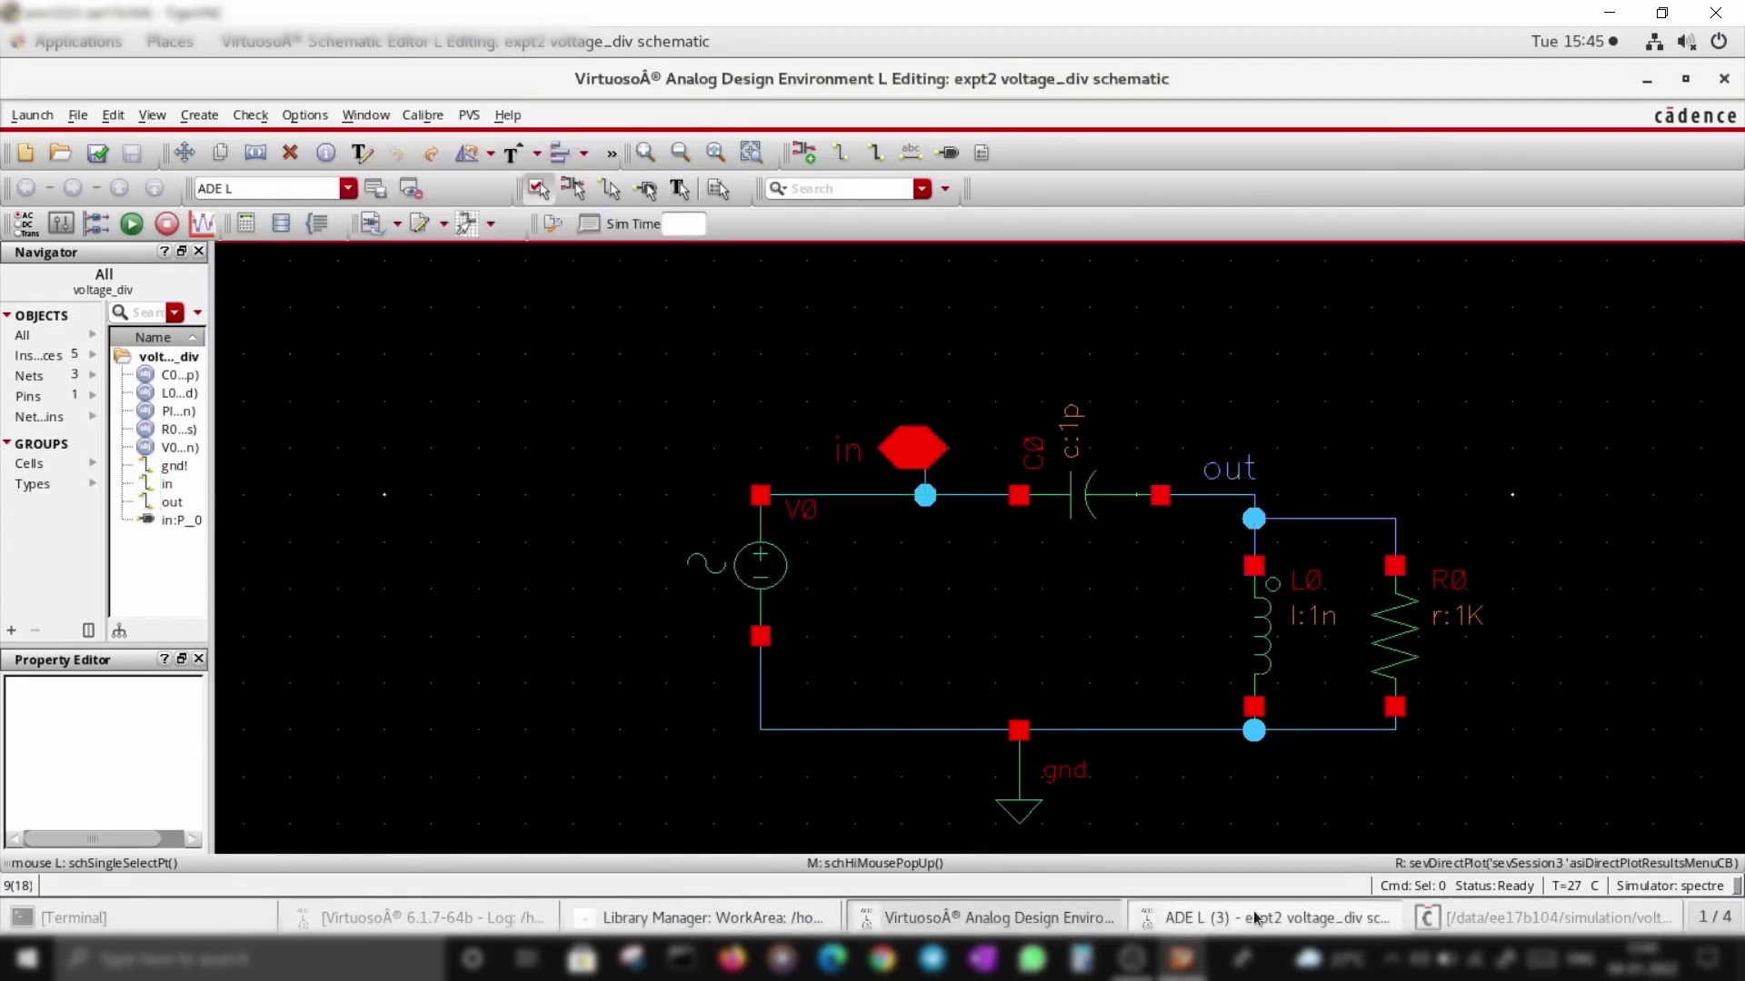
pyautogui.click(1257, 919)
pyautogui.click(465, 373)
pyautogui.moveTo(504, 434)
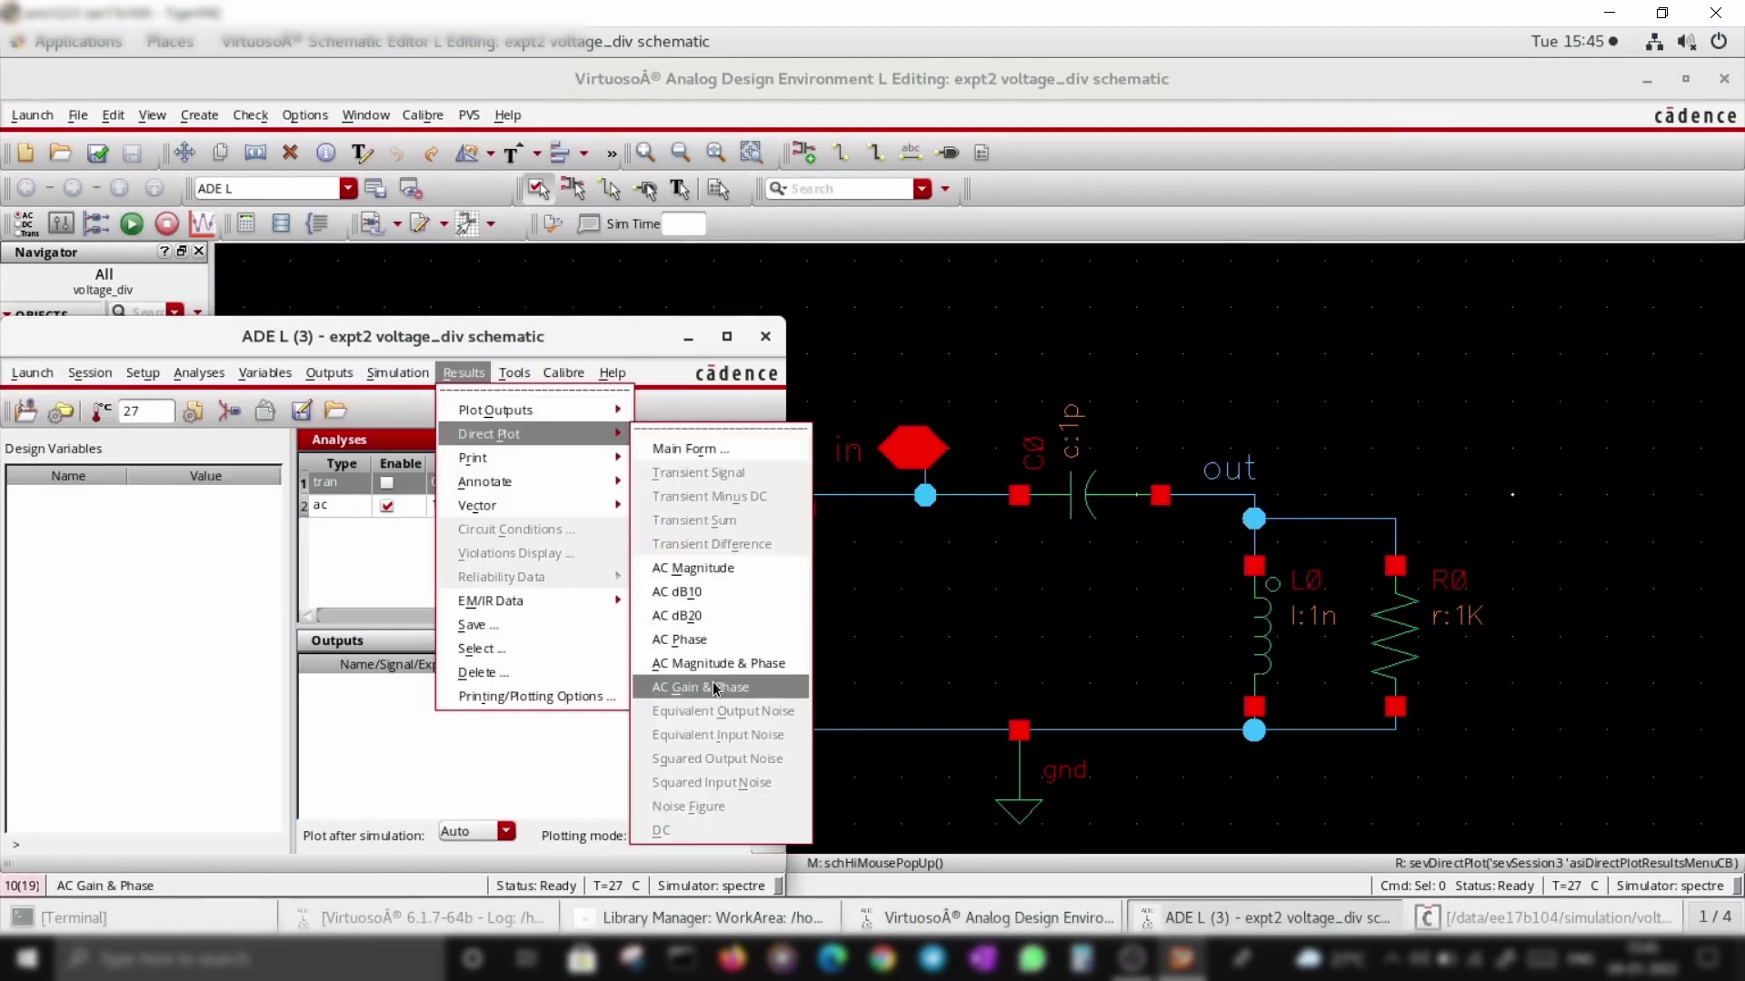
pyautogui.click(716, 690)
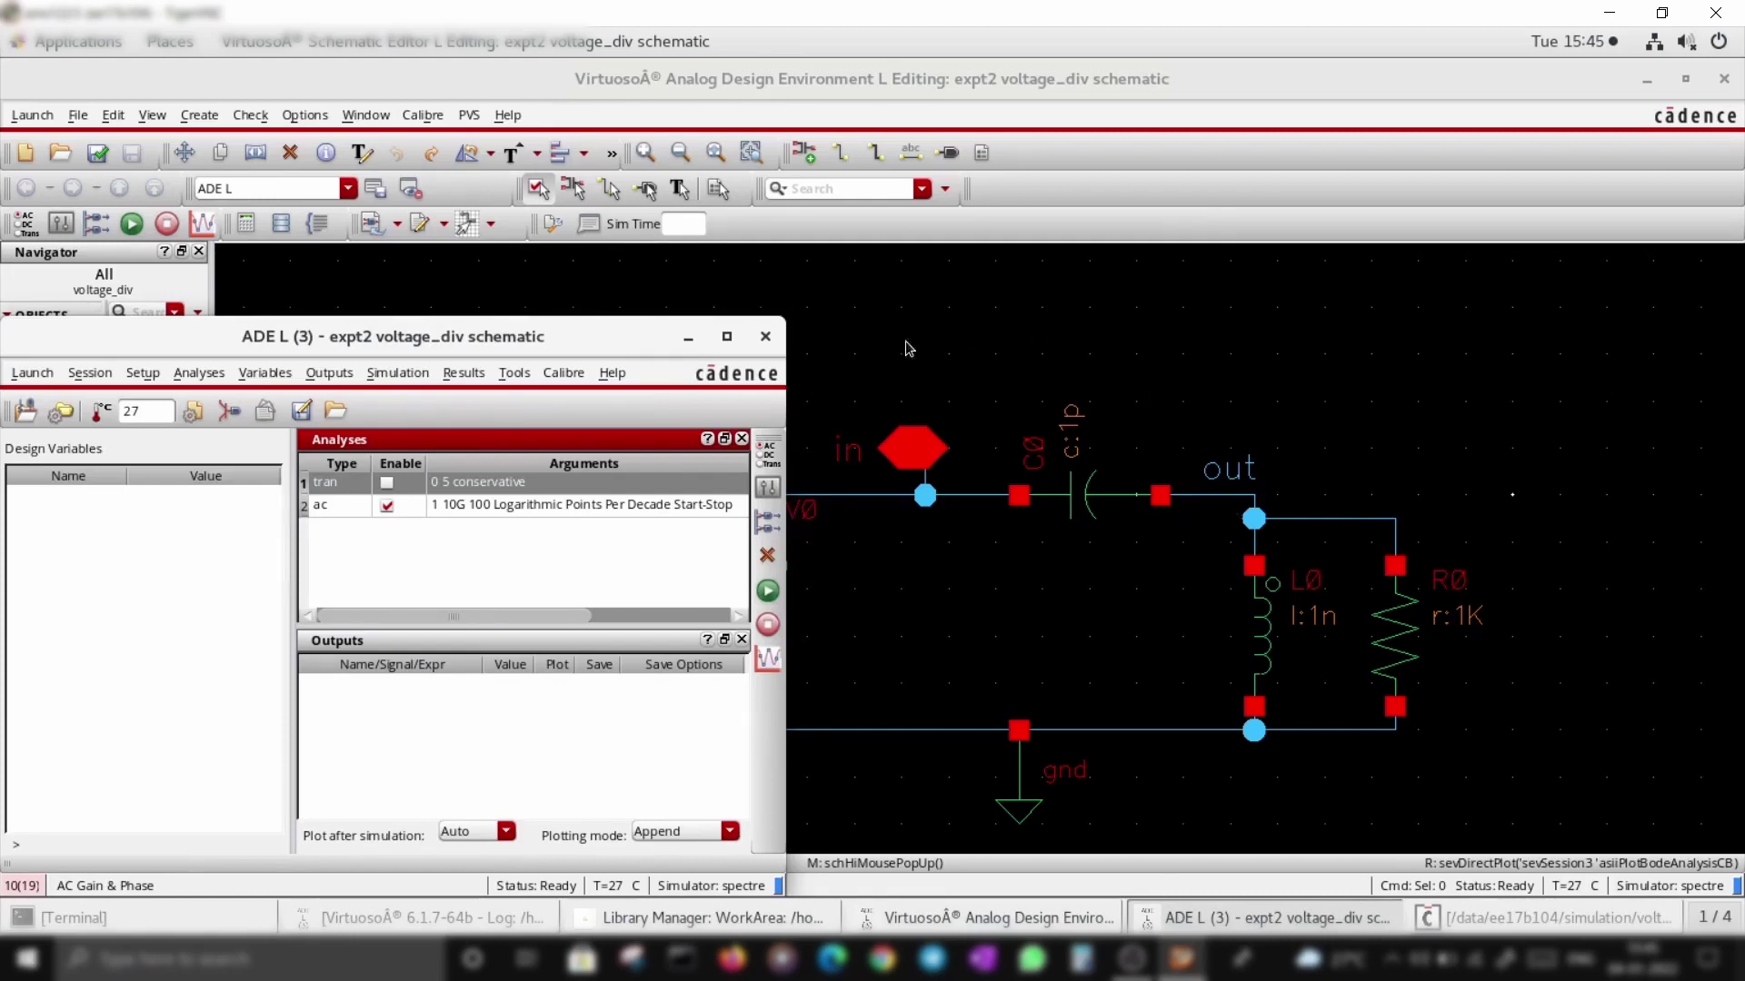
pyautogui.click(852, 495)
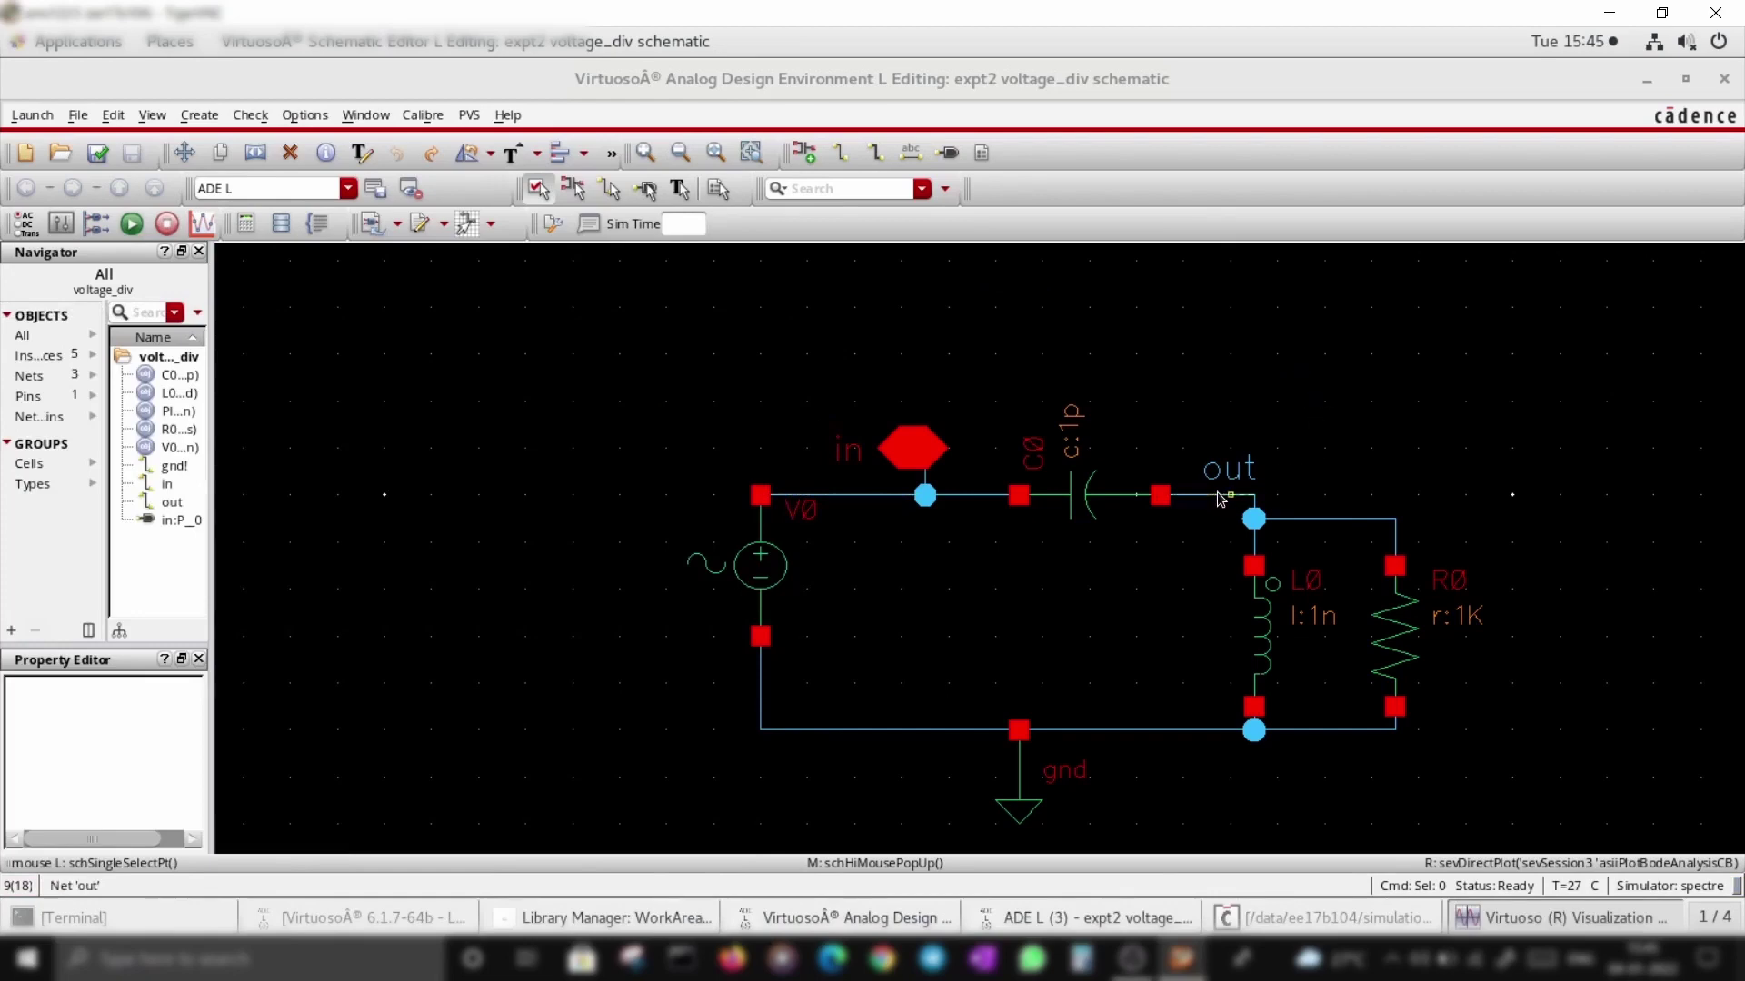
pyautogui.click(1220, 501)
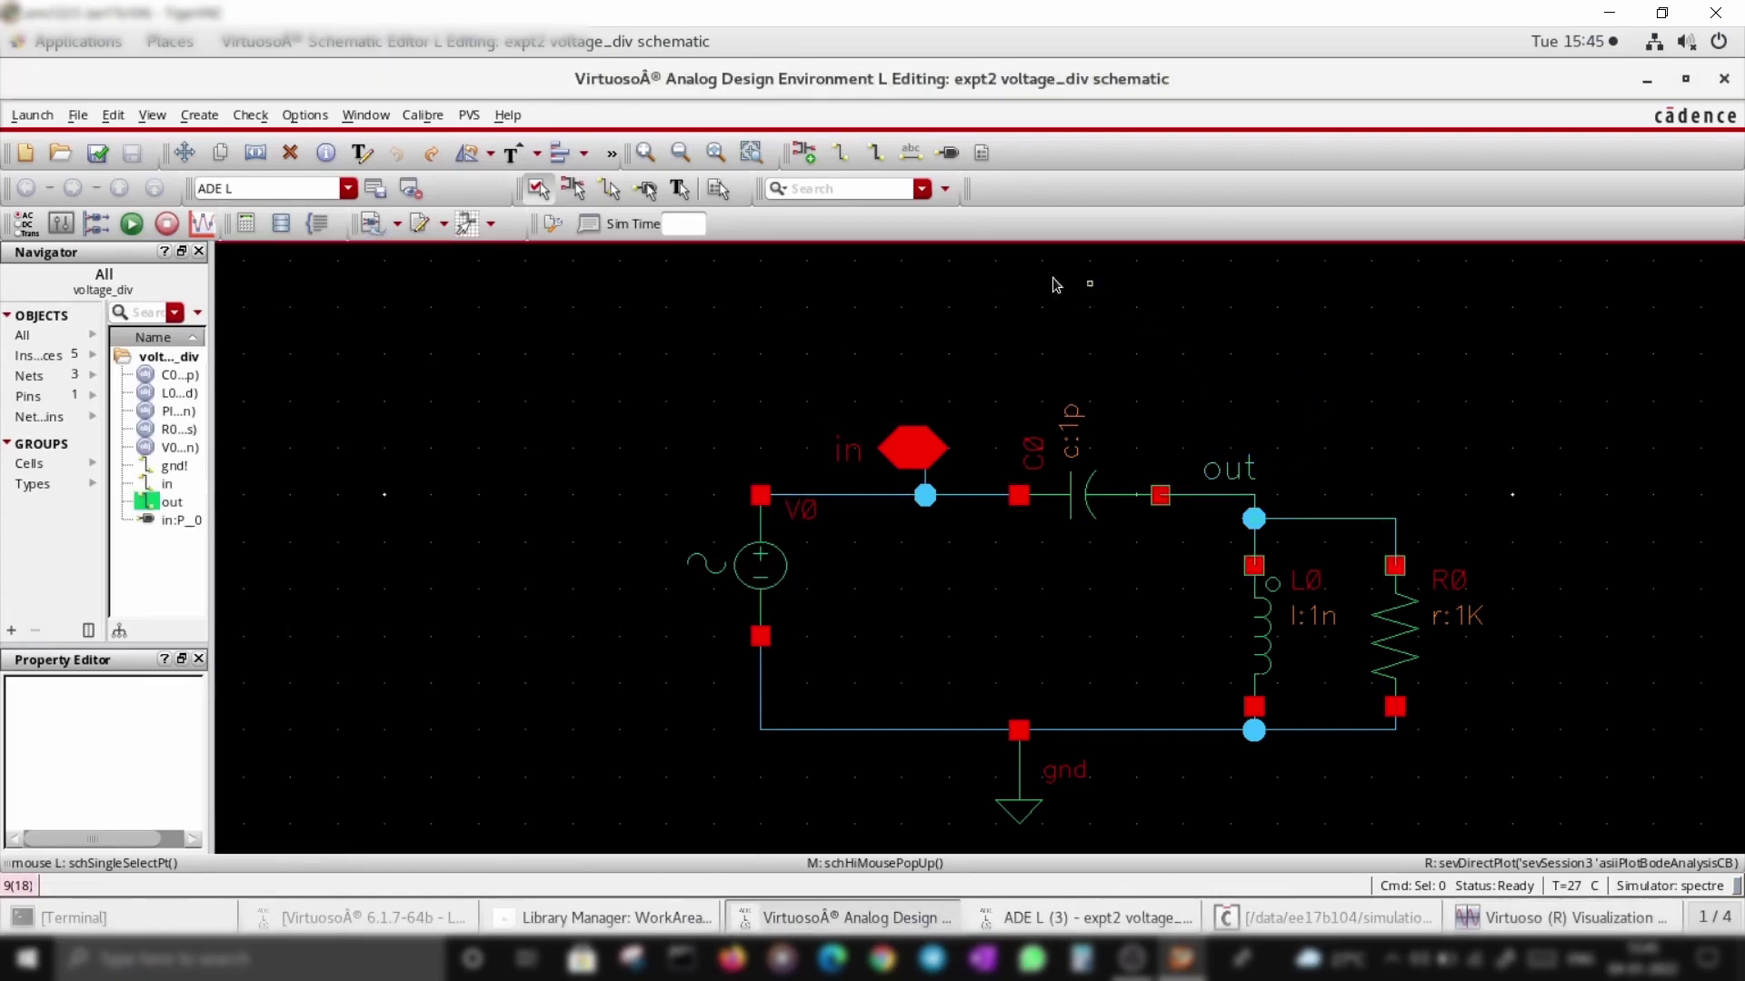
pyautogui.click(846, 497)
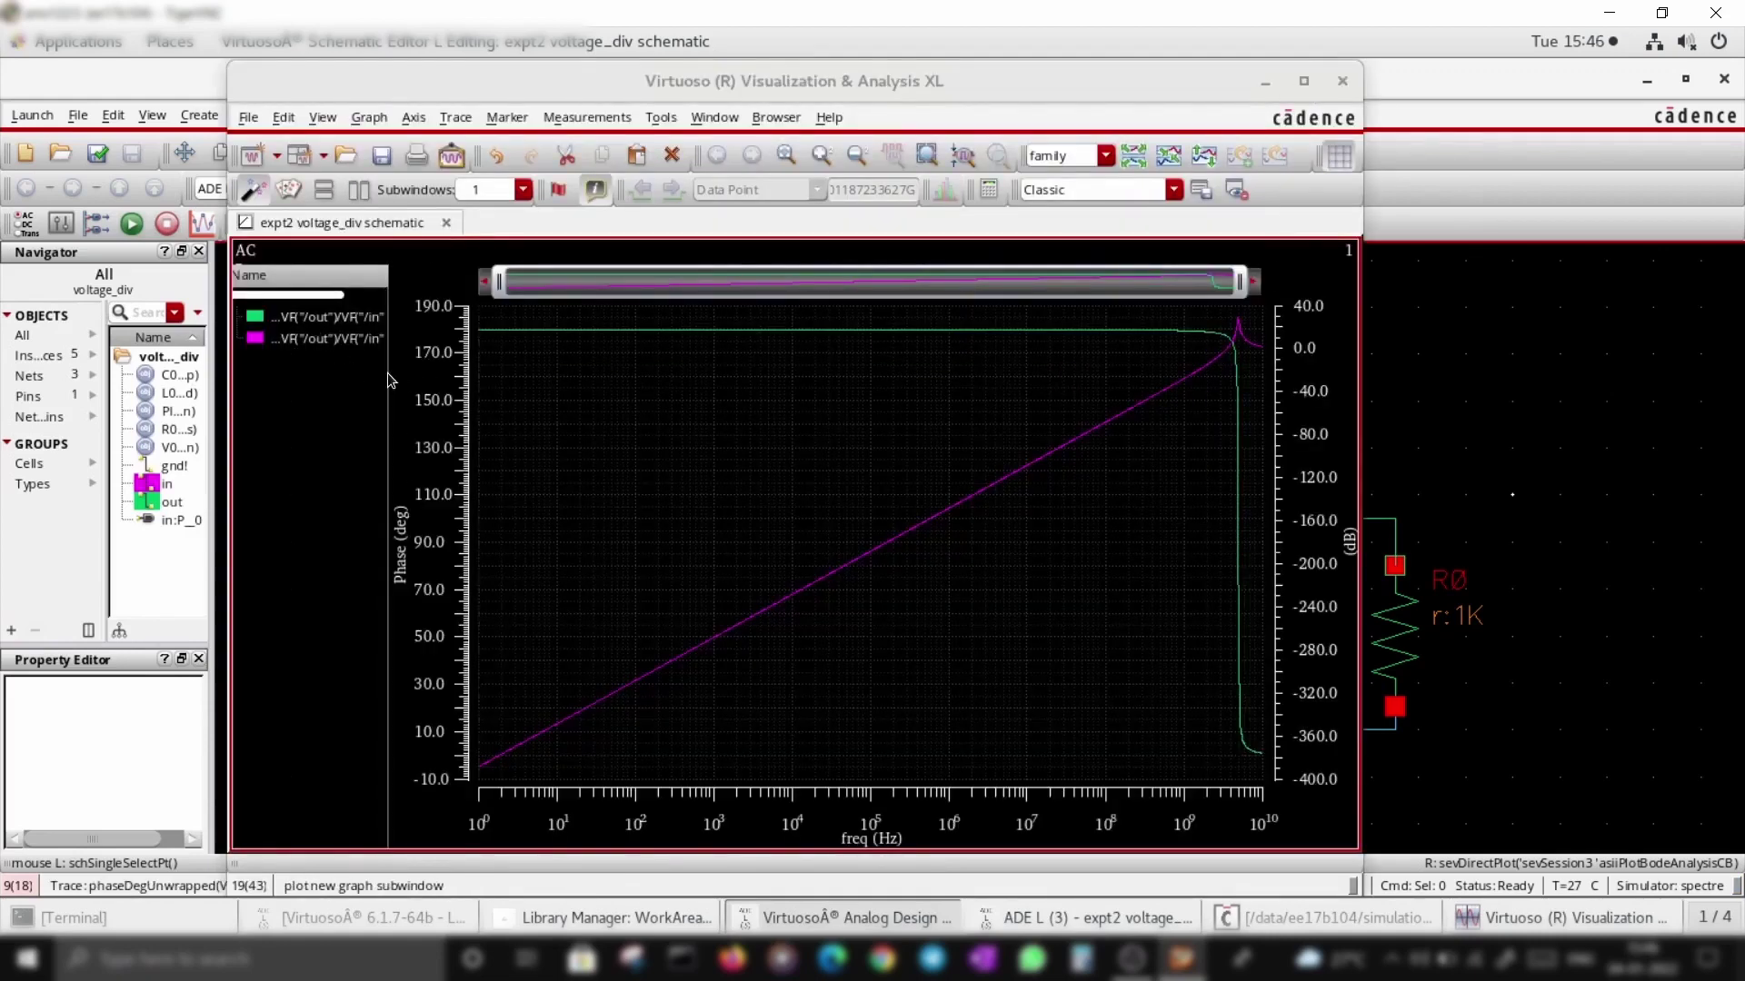
# Step: Zoom to the 1–10 GHz range and add vertical marker V1 at the gain peak
pyautogui.moveTo(387, 372); pyautogui.dragTo(507, 368)
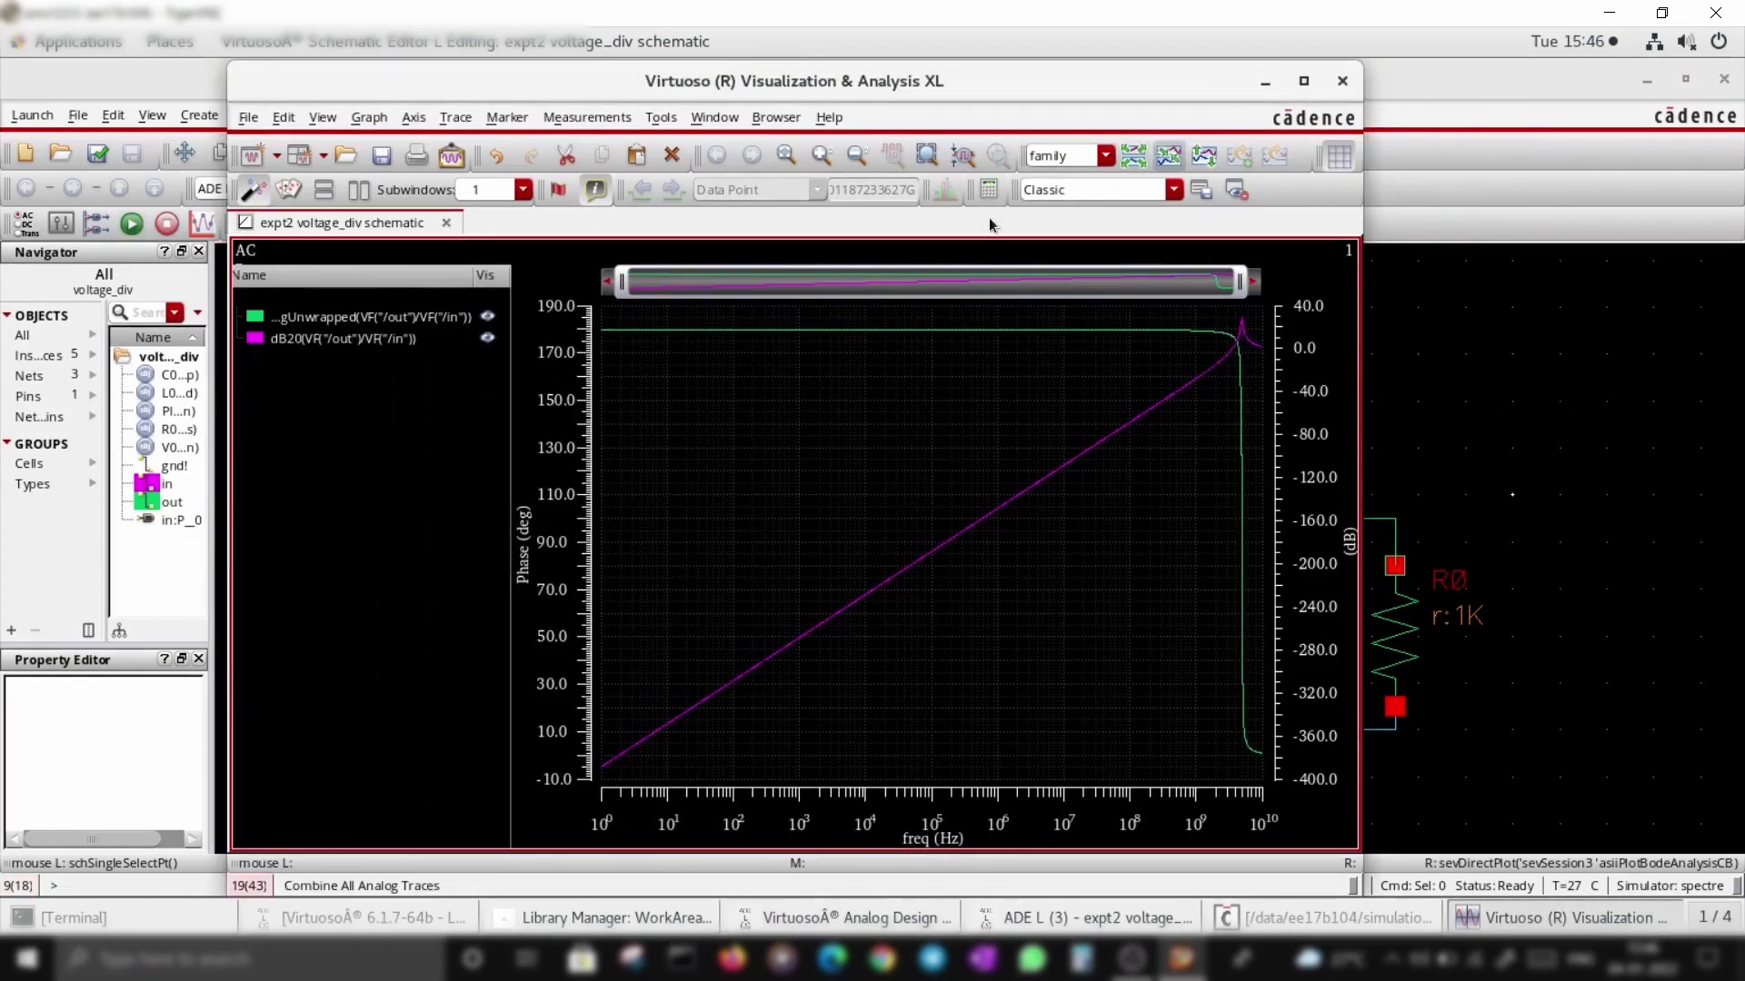
pyautogui.moveTo(617, 287); pyautogui.dragTo(1197, 290)
pyautogui.moveTo(967, 334)
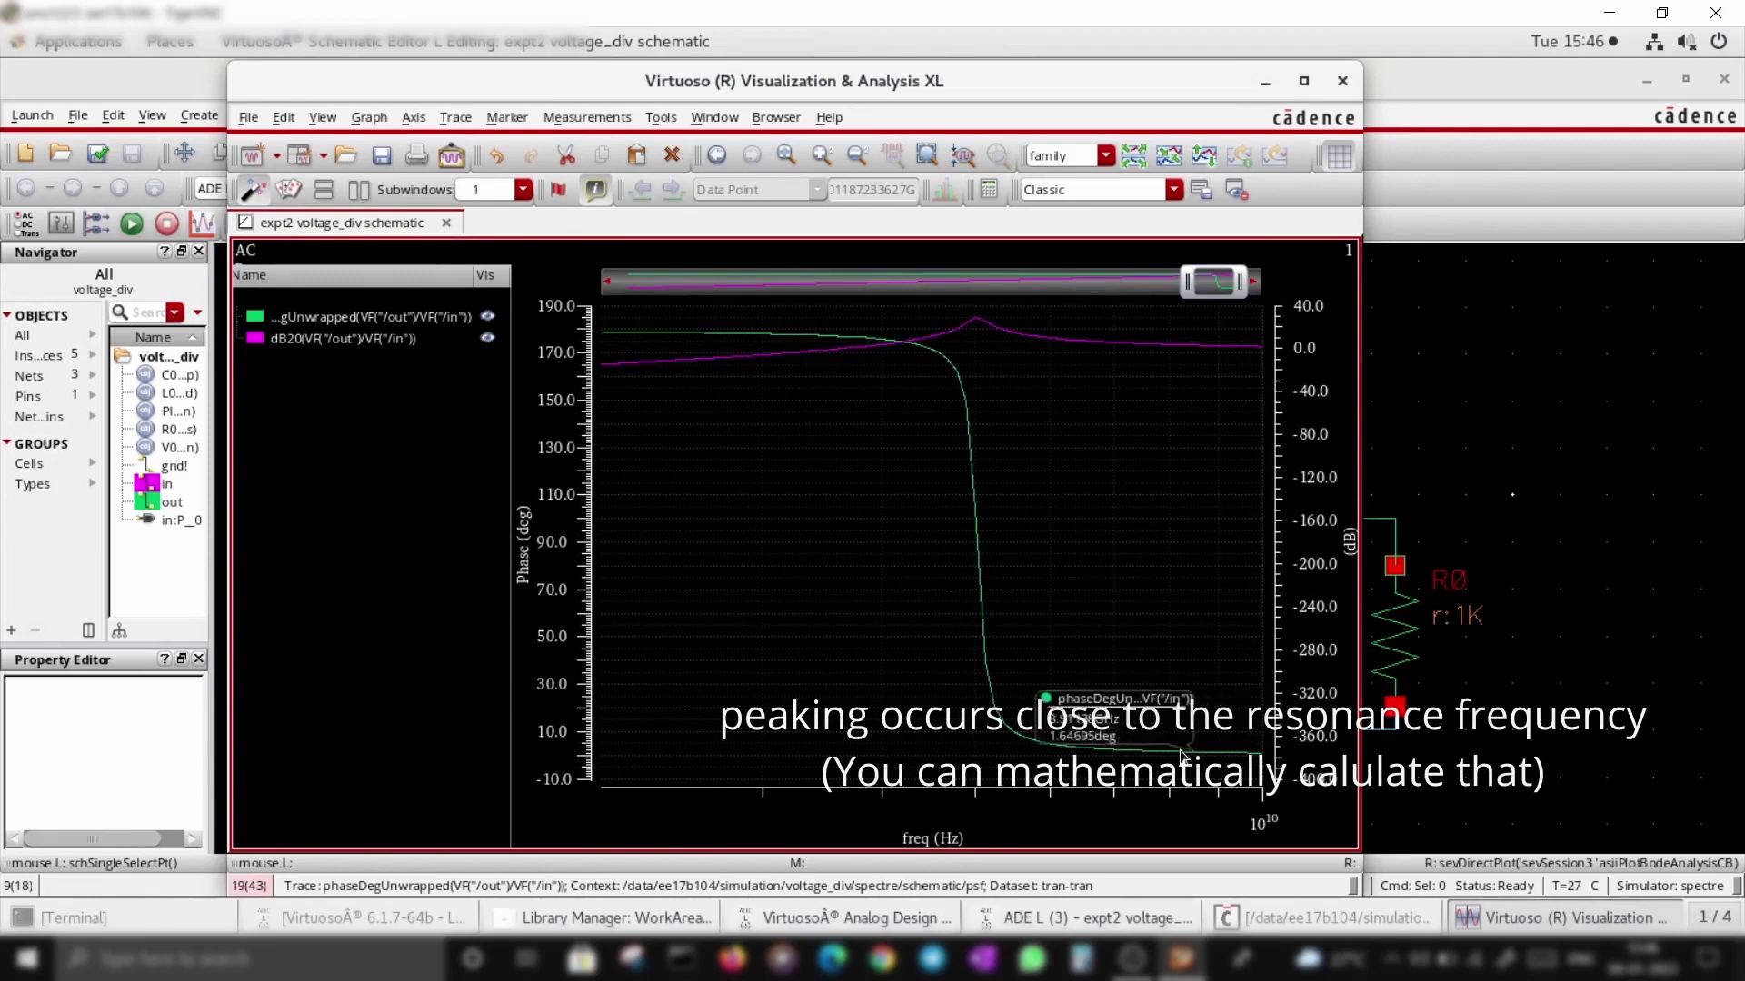
pyautogui.moveTo(1249, 763)
pyautogui.moveTo(626, 342)
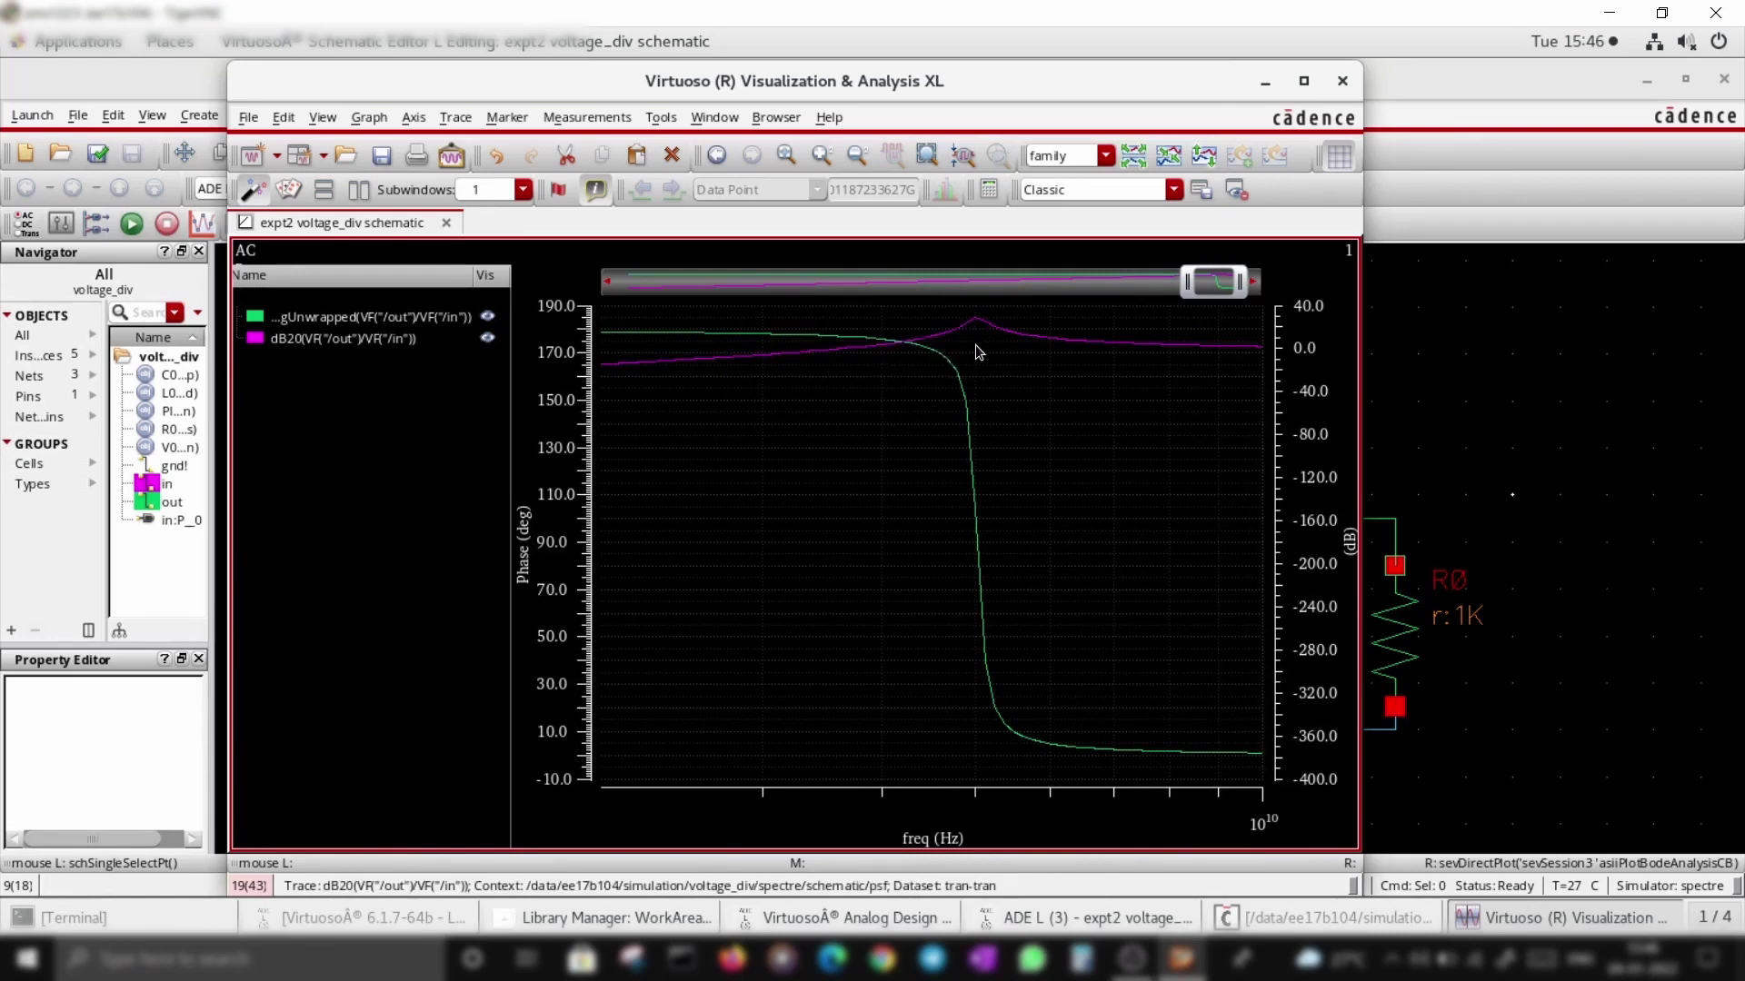
pyautogui.press('v')
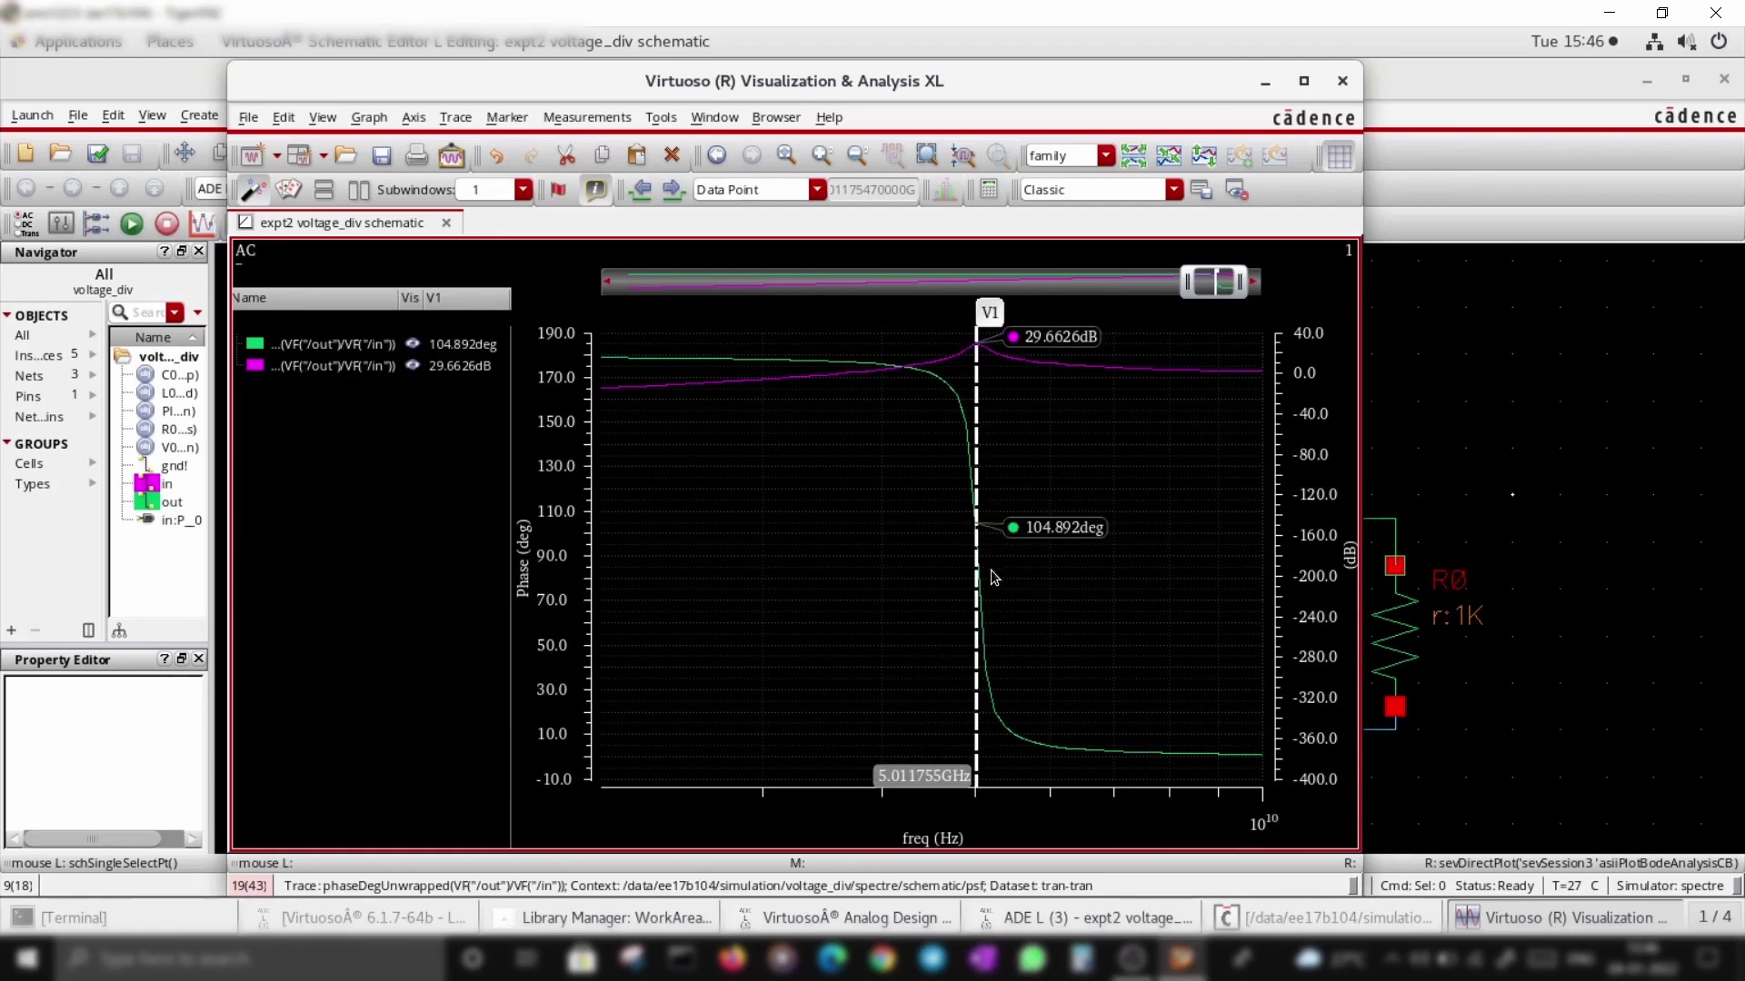
pyautogui.click(887, 558)
# Step: Add horizontal marker H1 at 90.0 deg on the phase trace
pyautogui.press('h')
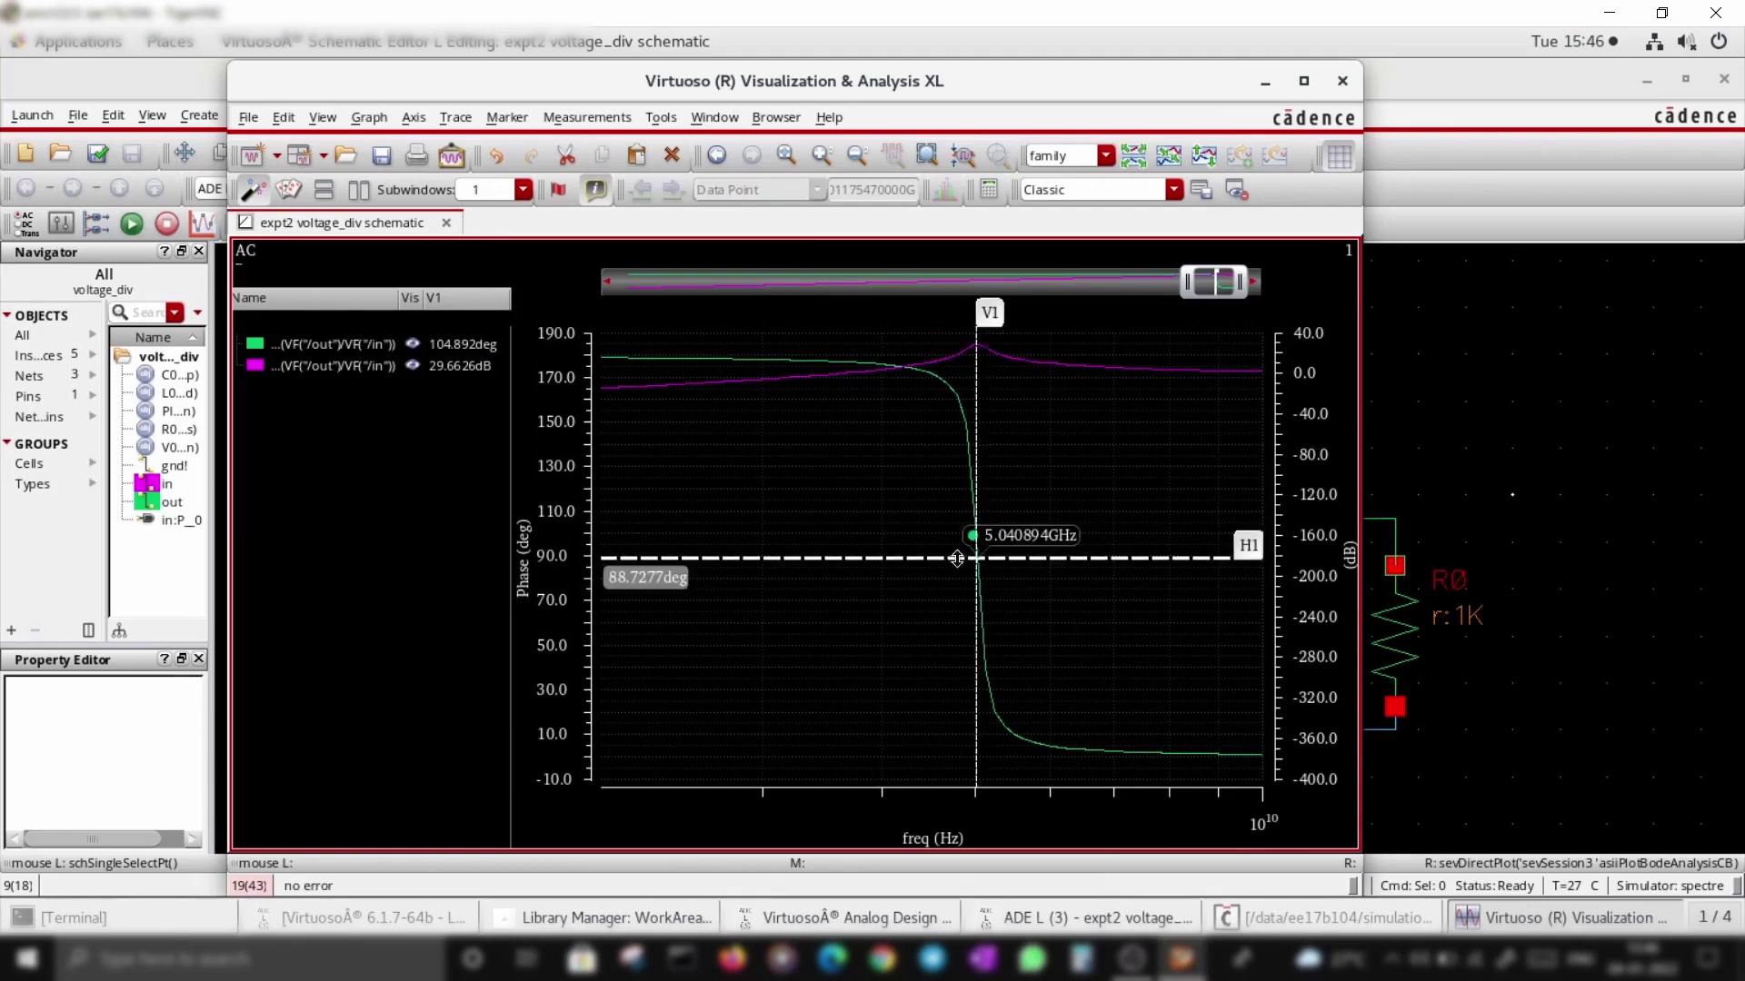
pyautogui.press('BackSpace')
pyautogui.press('BackSpace')
pyautogui.press('BackSpace')
pyautogui.press('BackSpace')
pyautogui.press('BackSpace')
pyautogui.press('BackSpace')
pyautogui.press('BackSpace')
pyautogui.write('90.0')
pyautogui.press('Return')
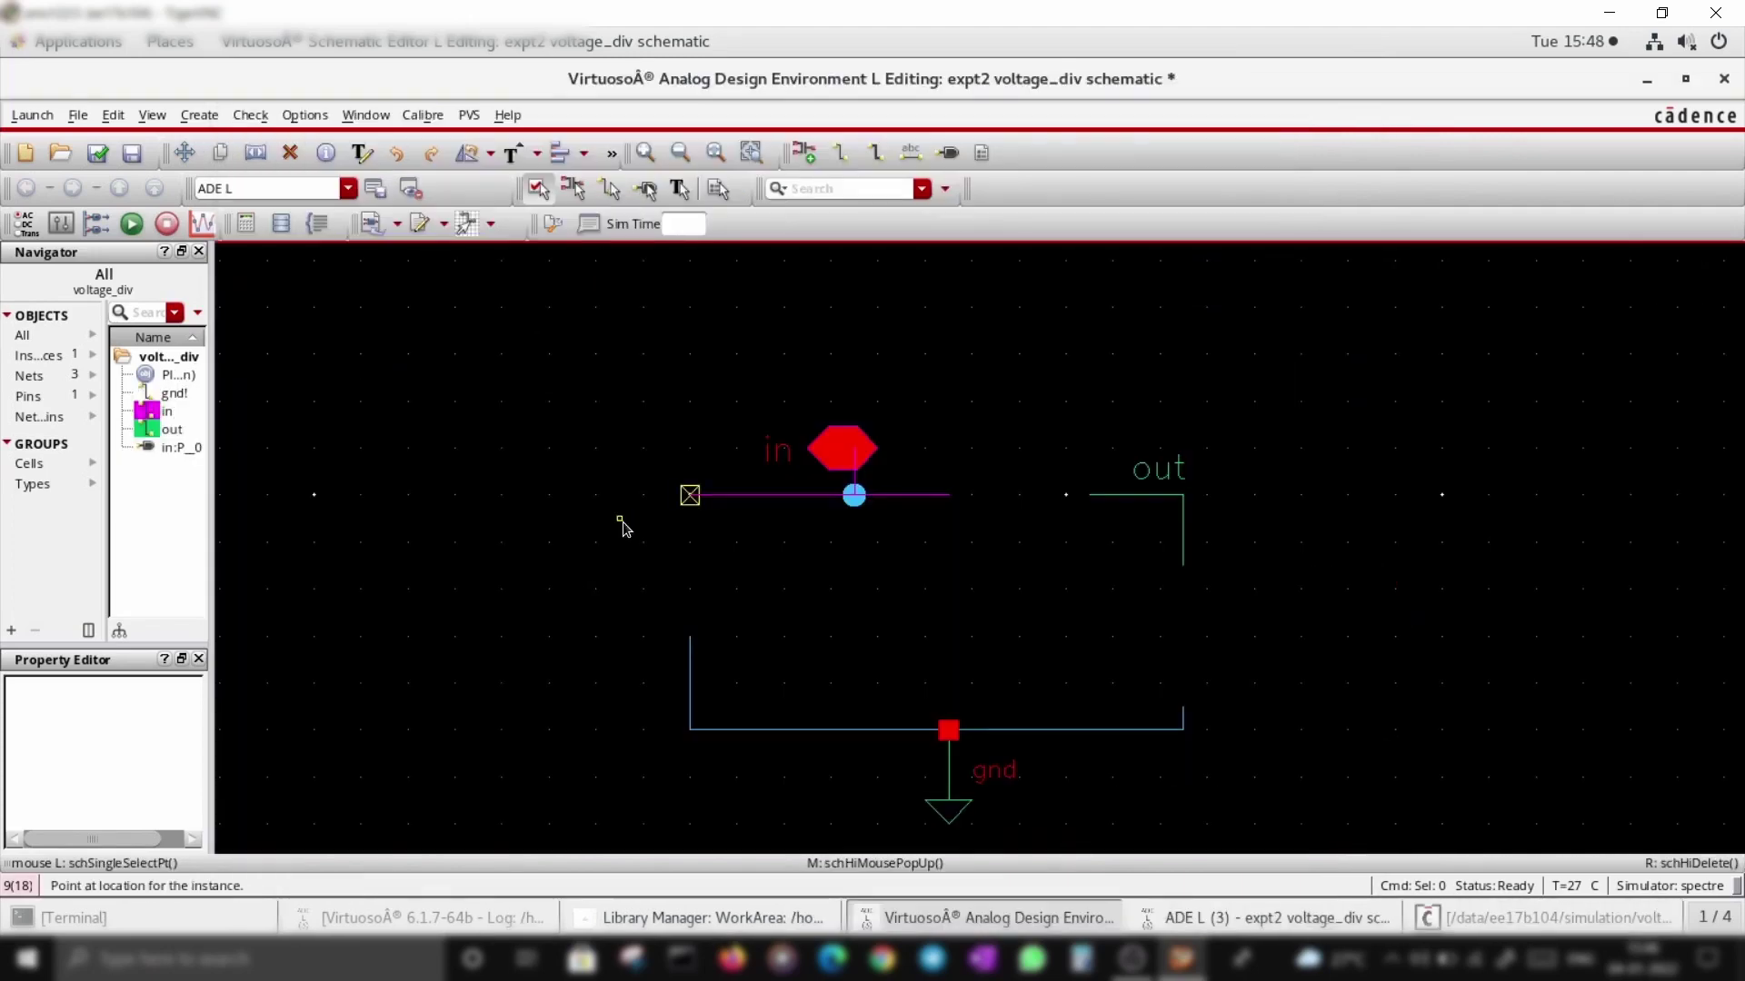
# Step: Place res resistors R0 from out to ground and R1, rotated, from in to out
pyautogui.write('in')
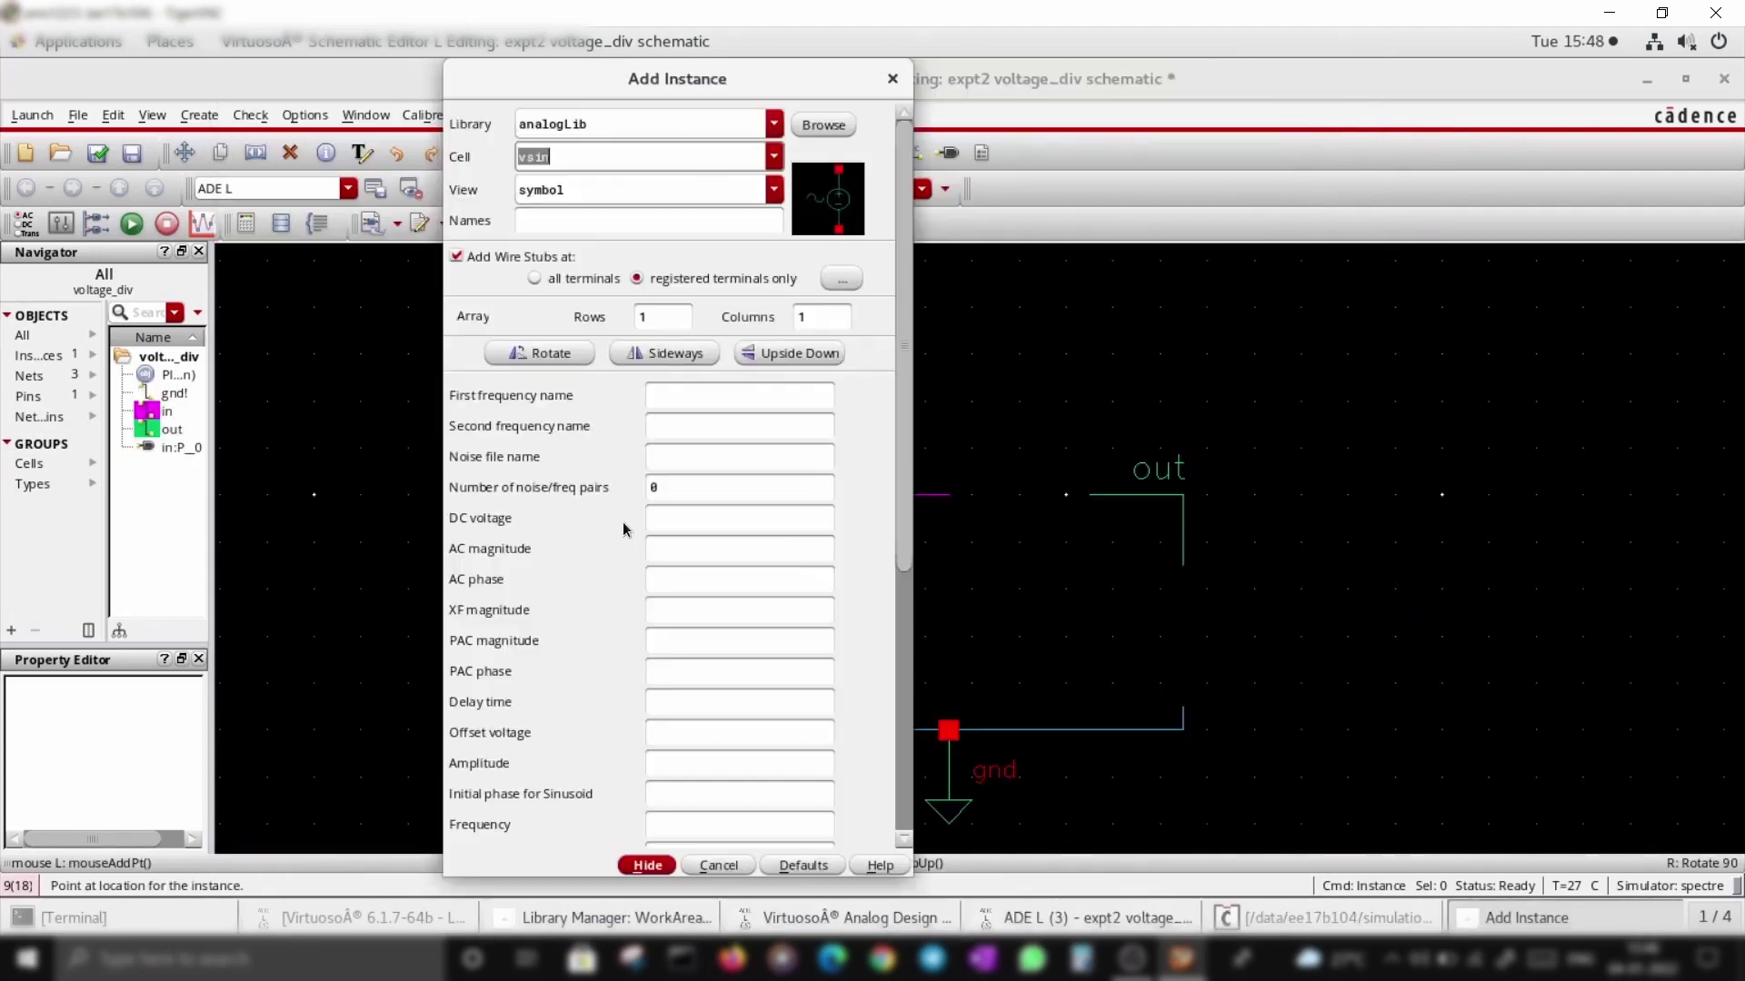
pyautogui.write('res')
pyautogui.click(532, 235)
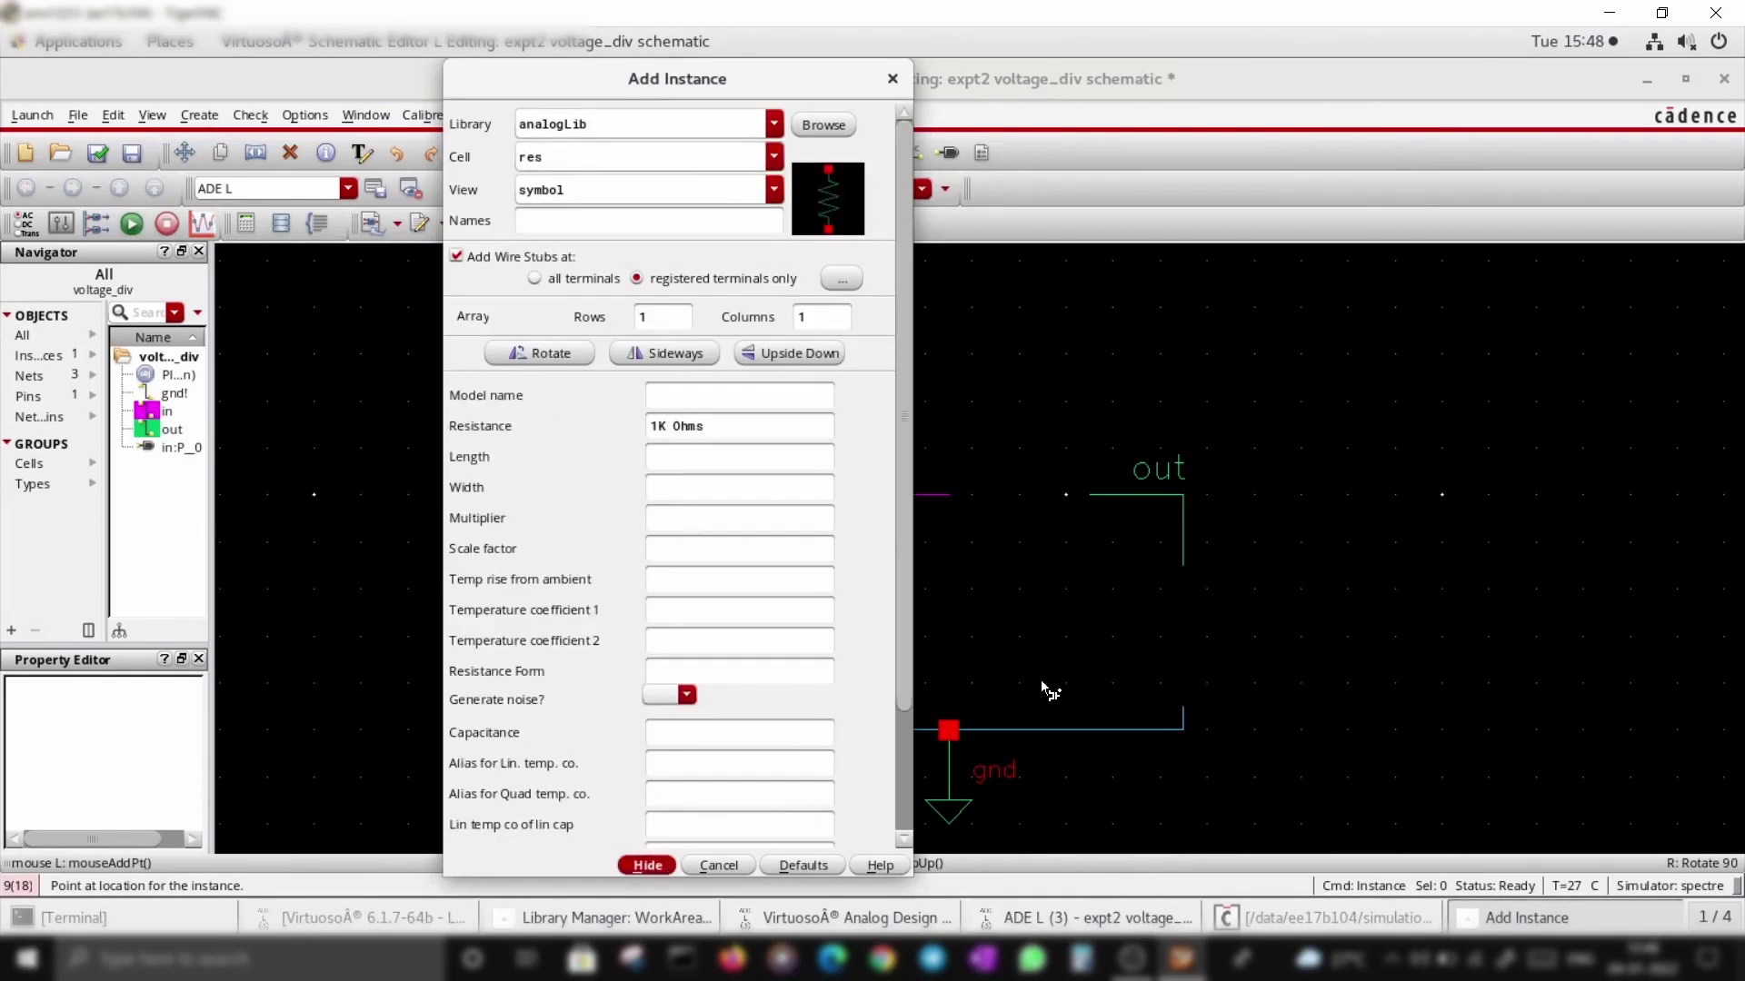
pyautogui.click(647, 865)
pyautogui.click(1183, 567)
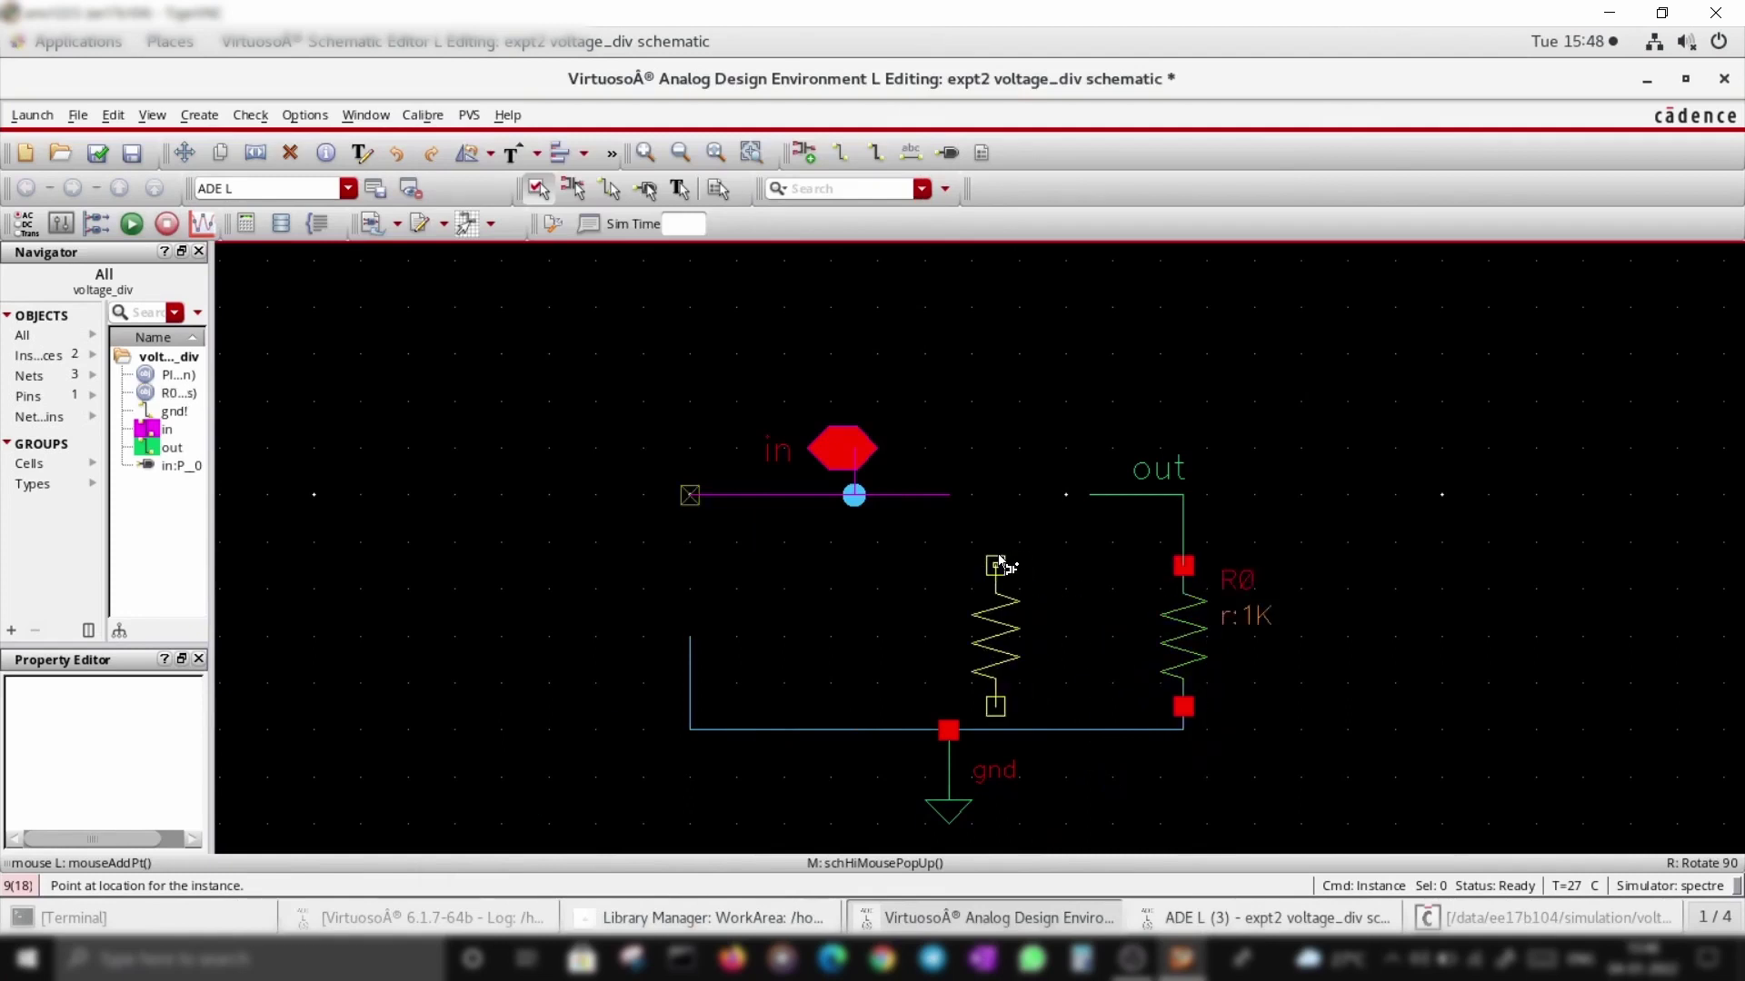
pyautogui.rightClick(1003, 565)
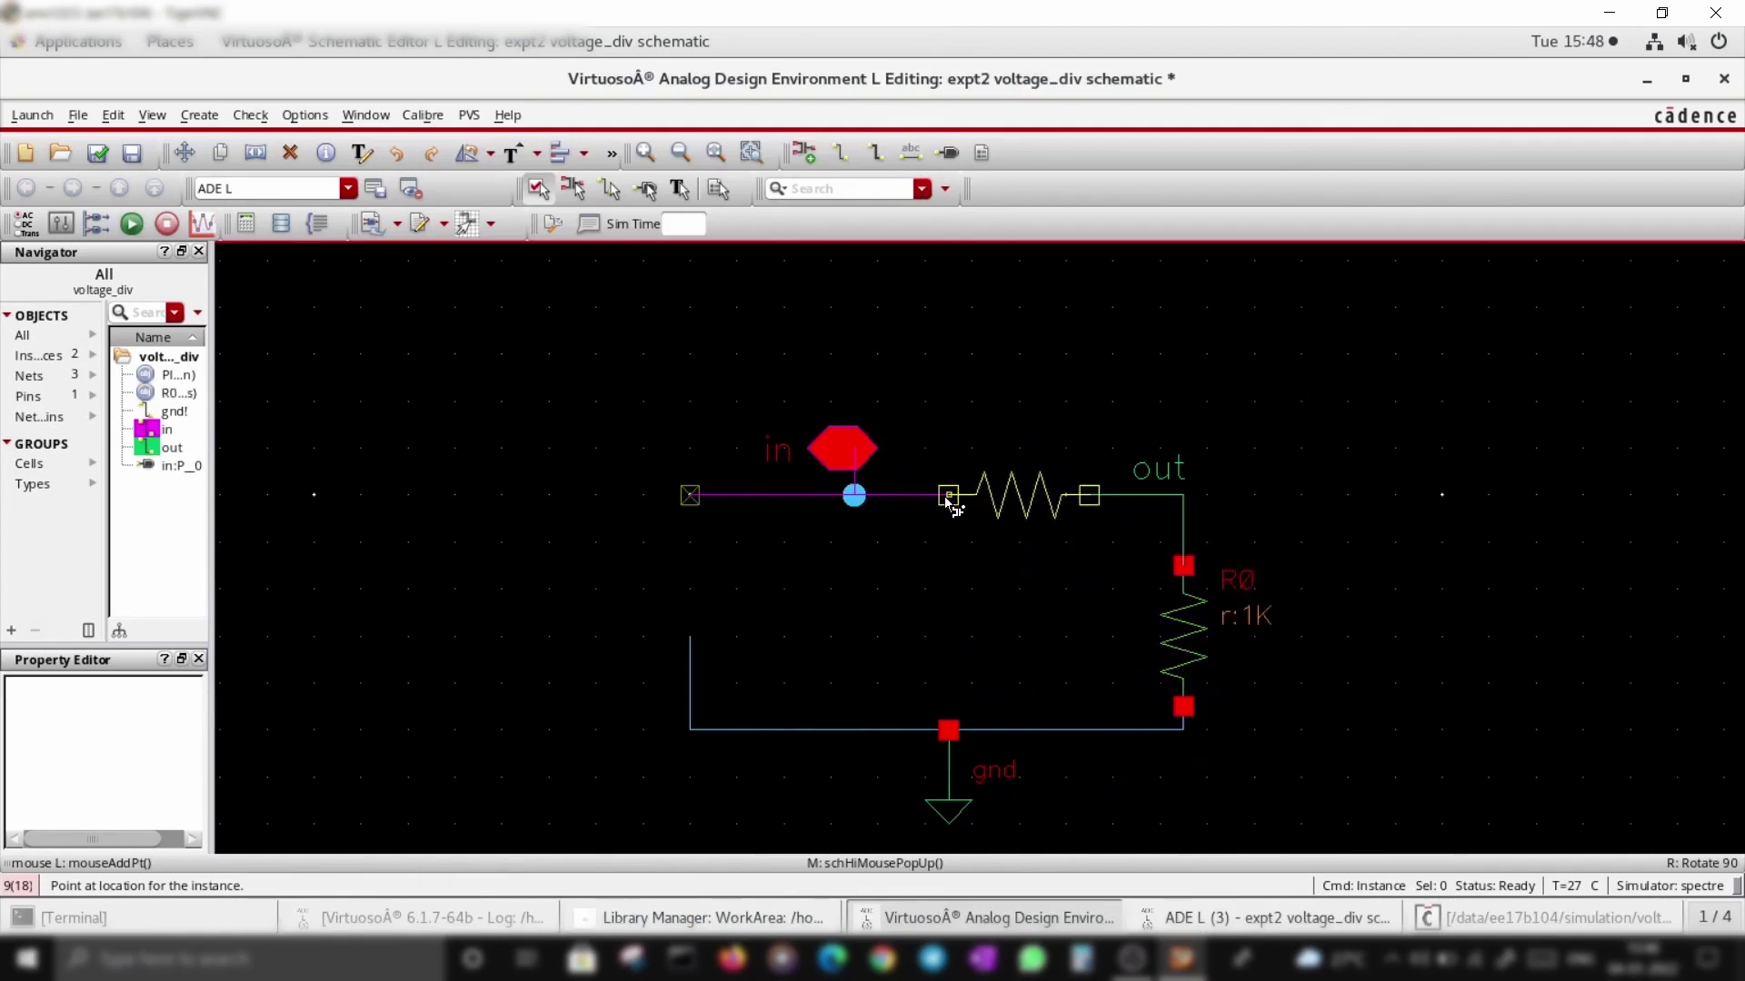
pyautogui.click(947, 495)
# Step: Switch the Add Instance cell to analogLib vdc for the source
pyautogui.press('F3')
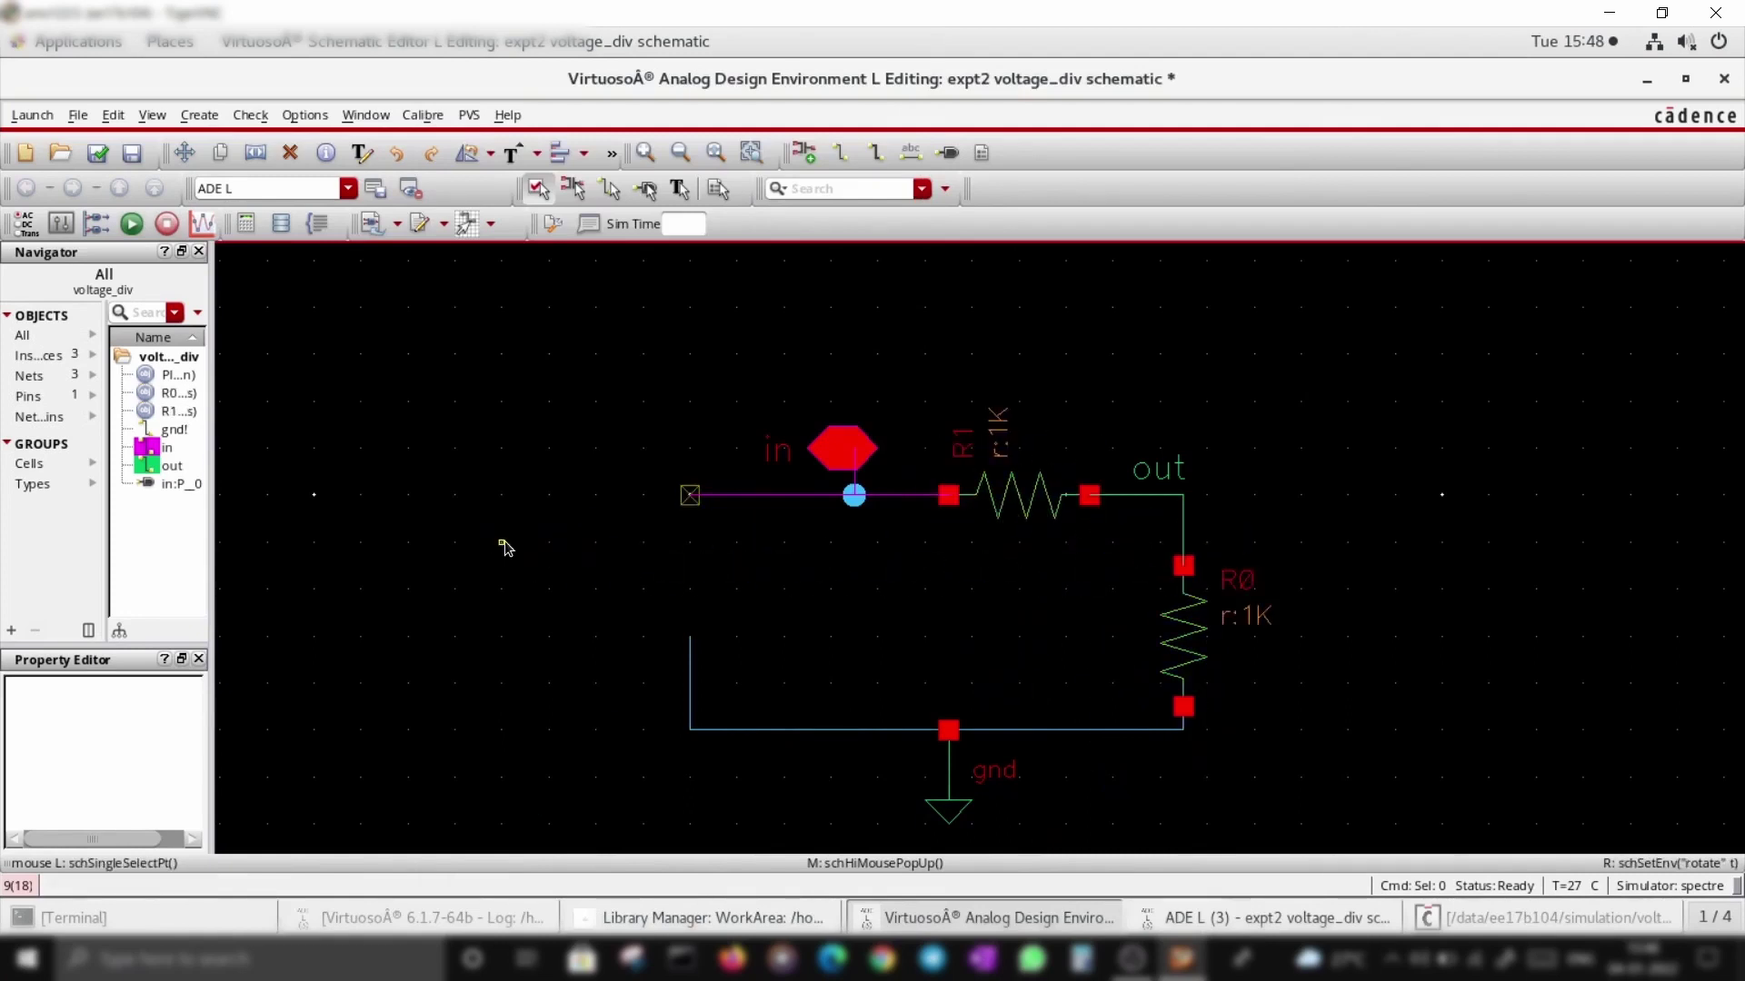
pyautogui.doubleClick(563, 148)
pyautogui.write('vdc')
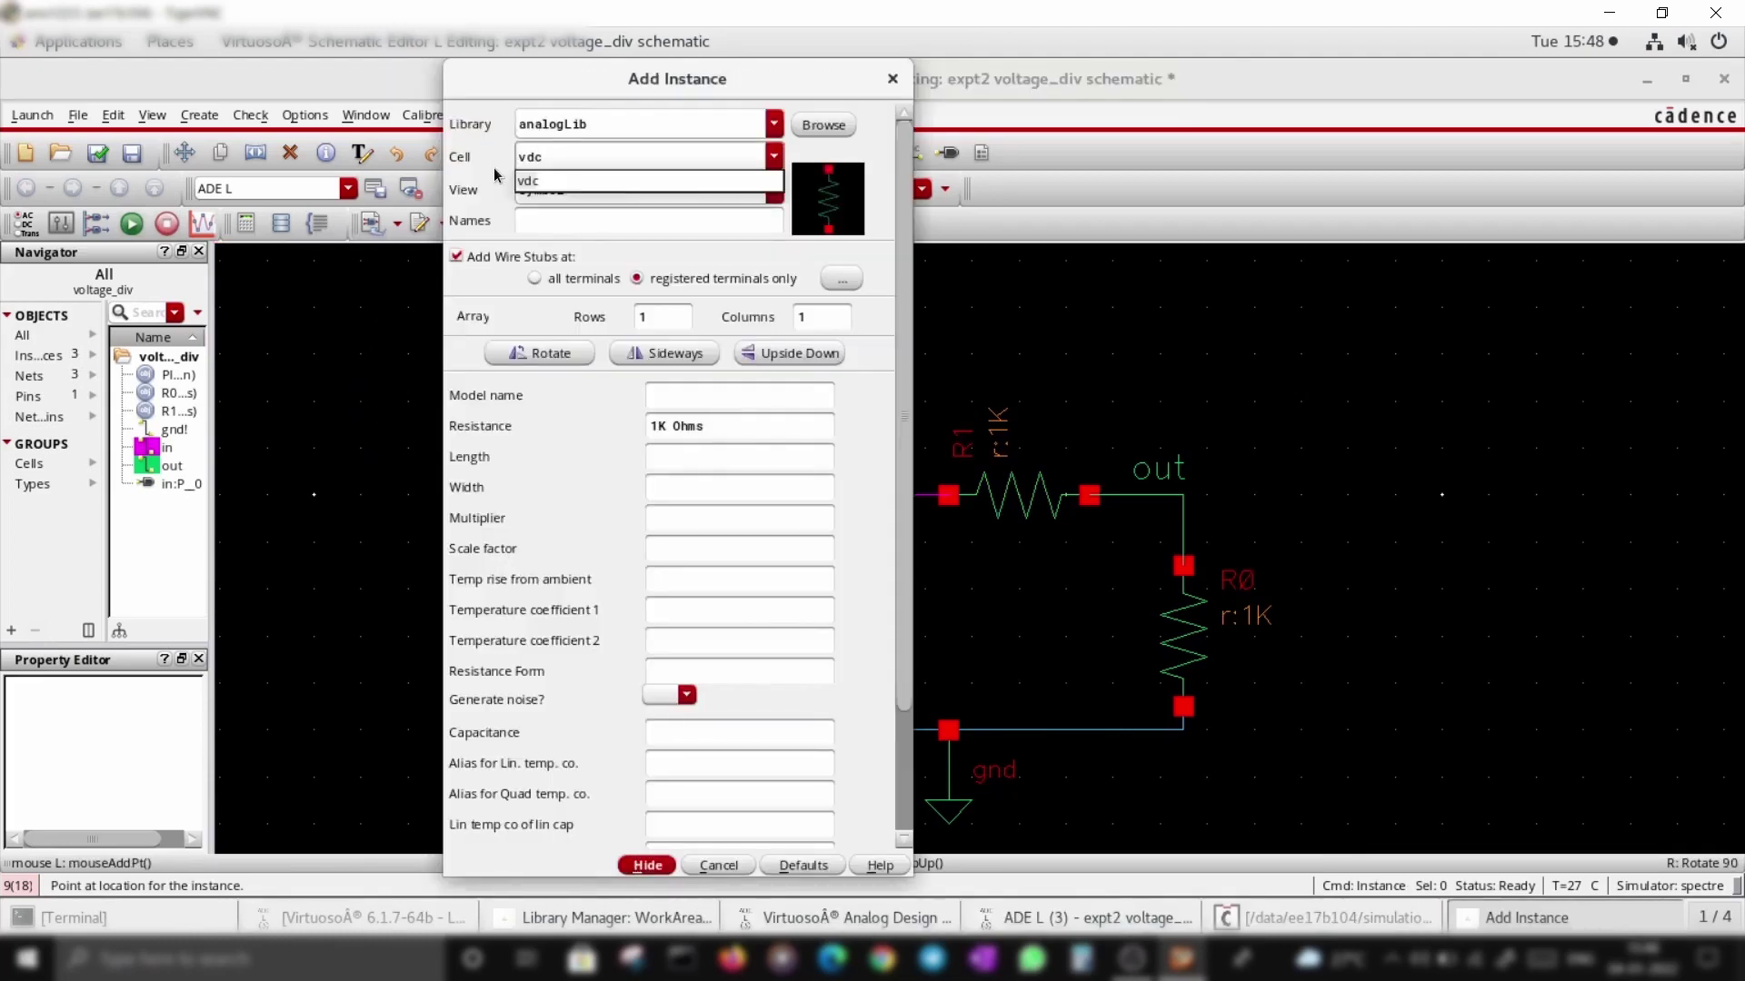
pyautogui.click(555, 182)
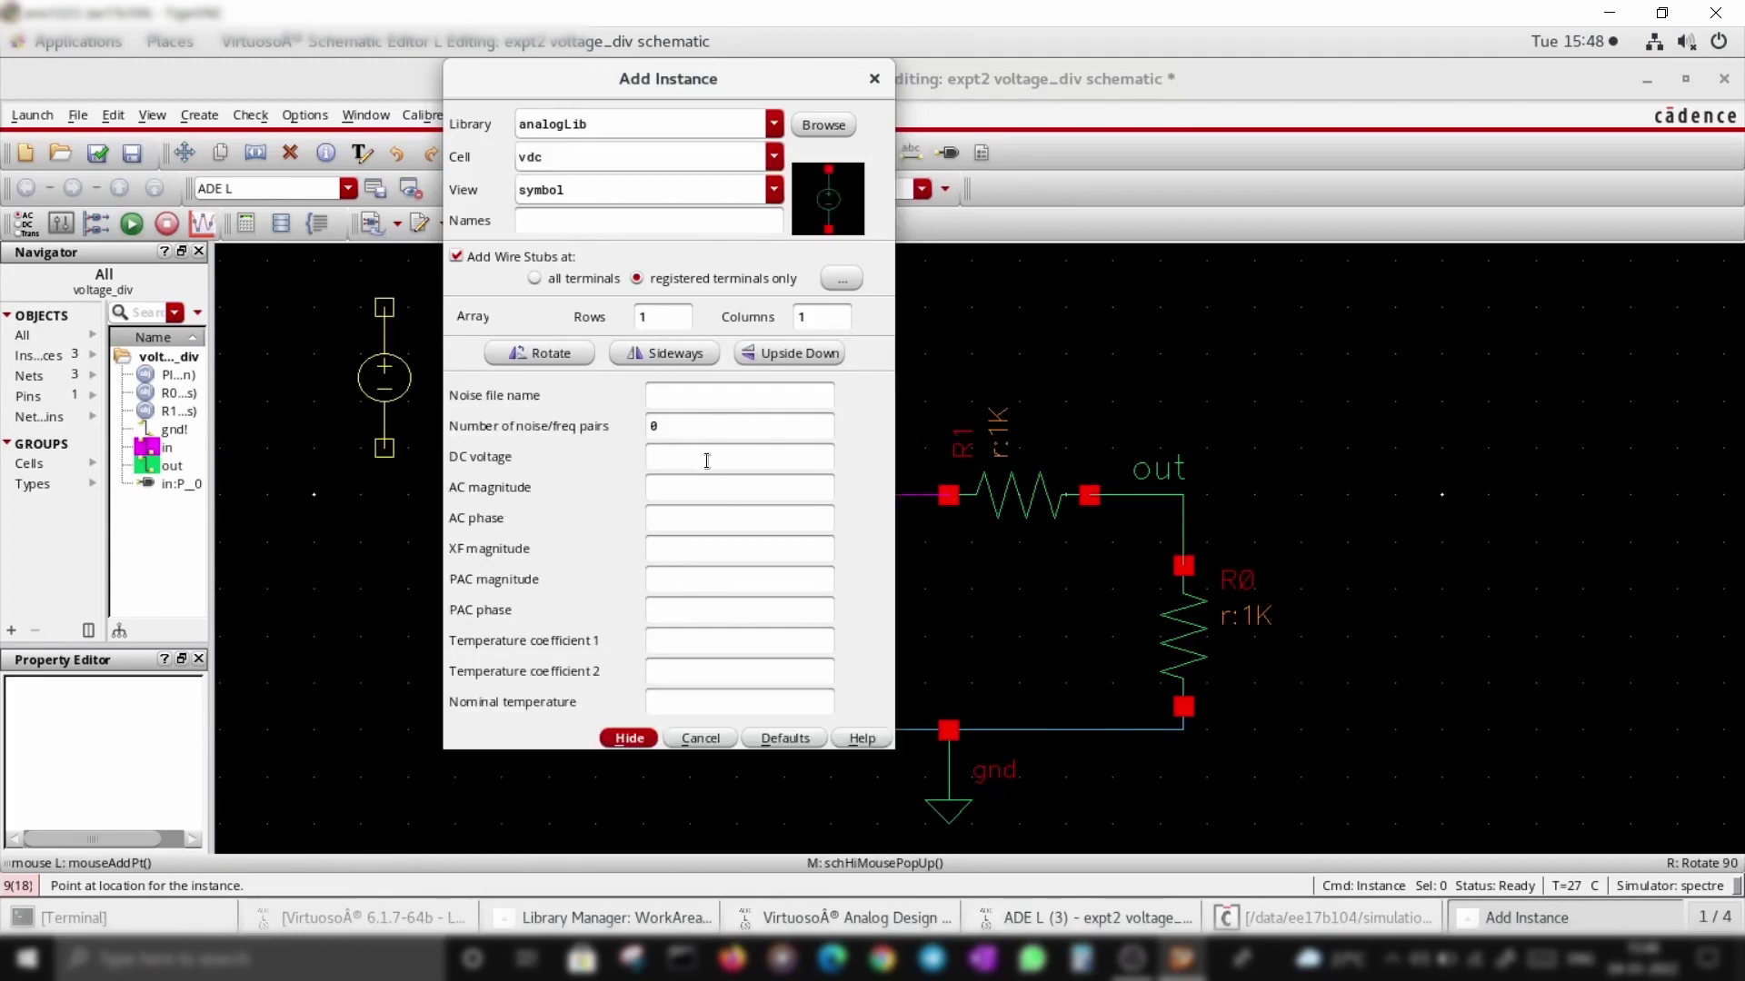
pyautogui.click(707, 458)
pyautogui.doubleClick(596, 156)
# Step: Place vsin V0 at in: 0.5 V, phase 0, 1 Hz, plus 0.25 V, phase 90, 2 Hz
pyautogui.write('vsin')
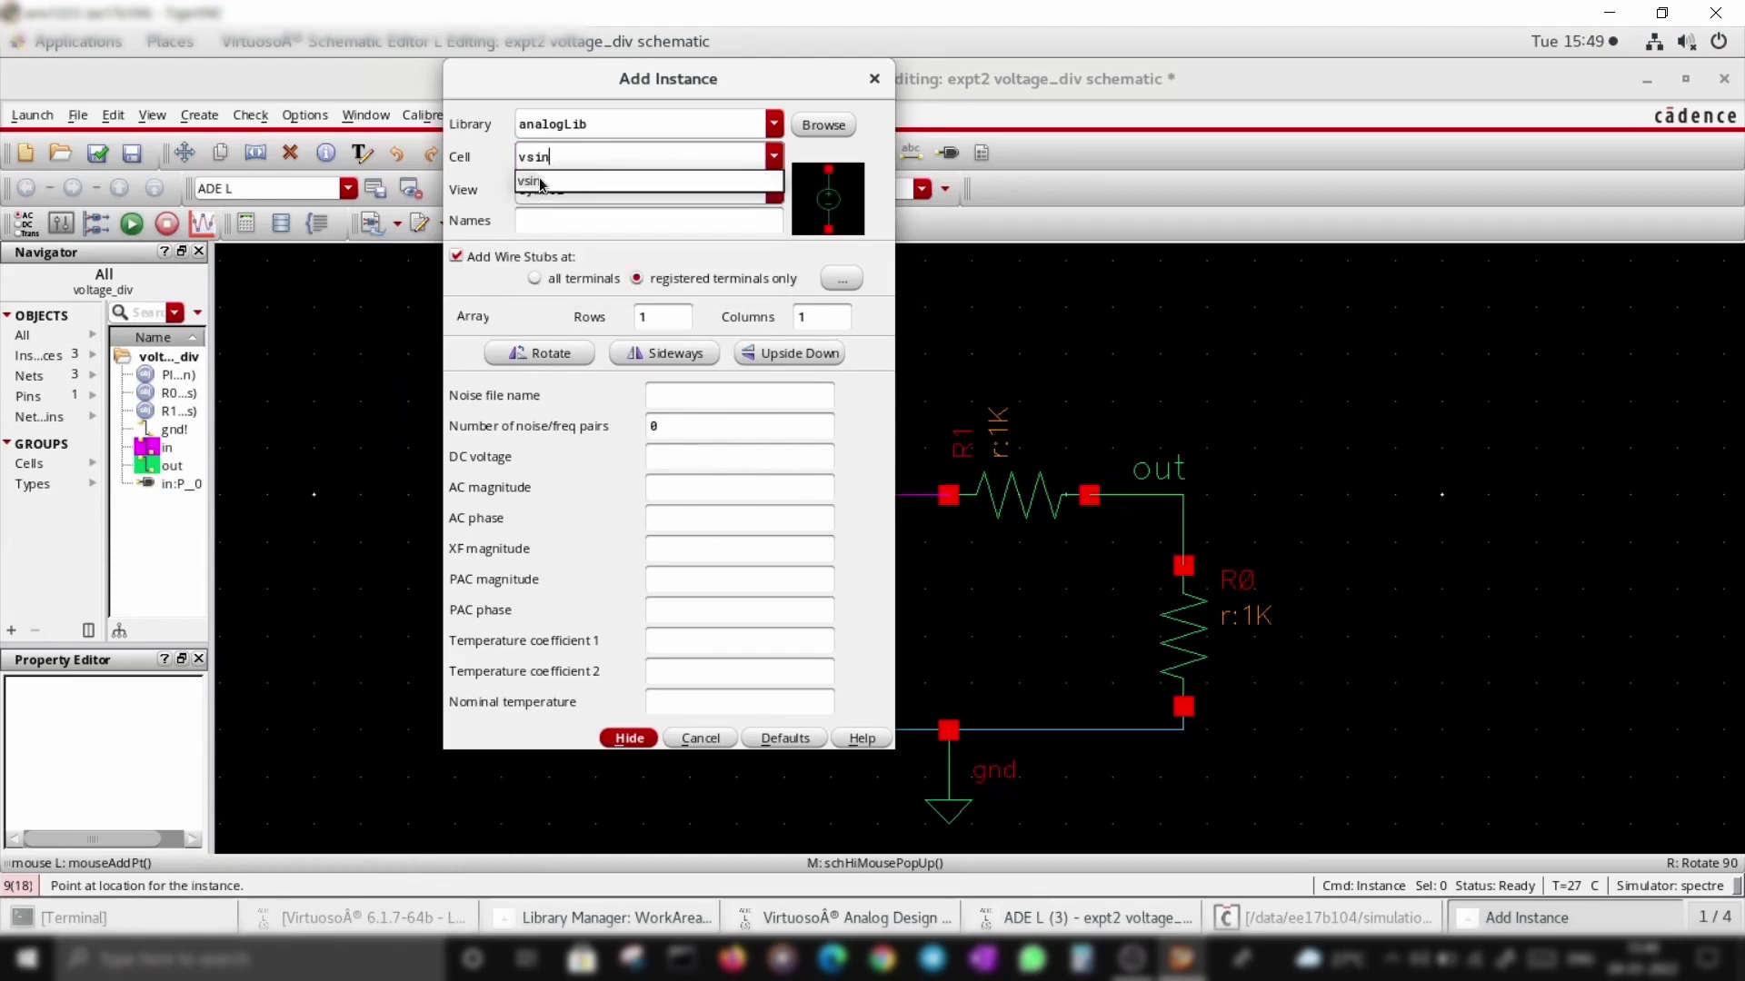
pyautogui.click(539, 183)
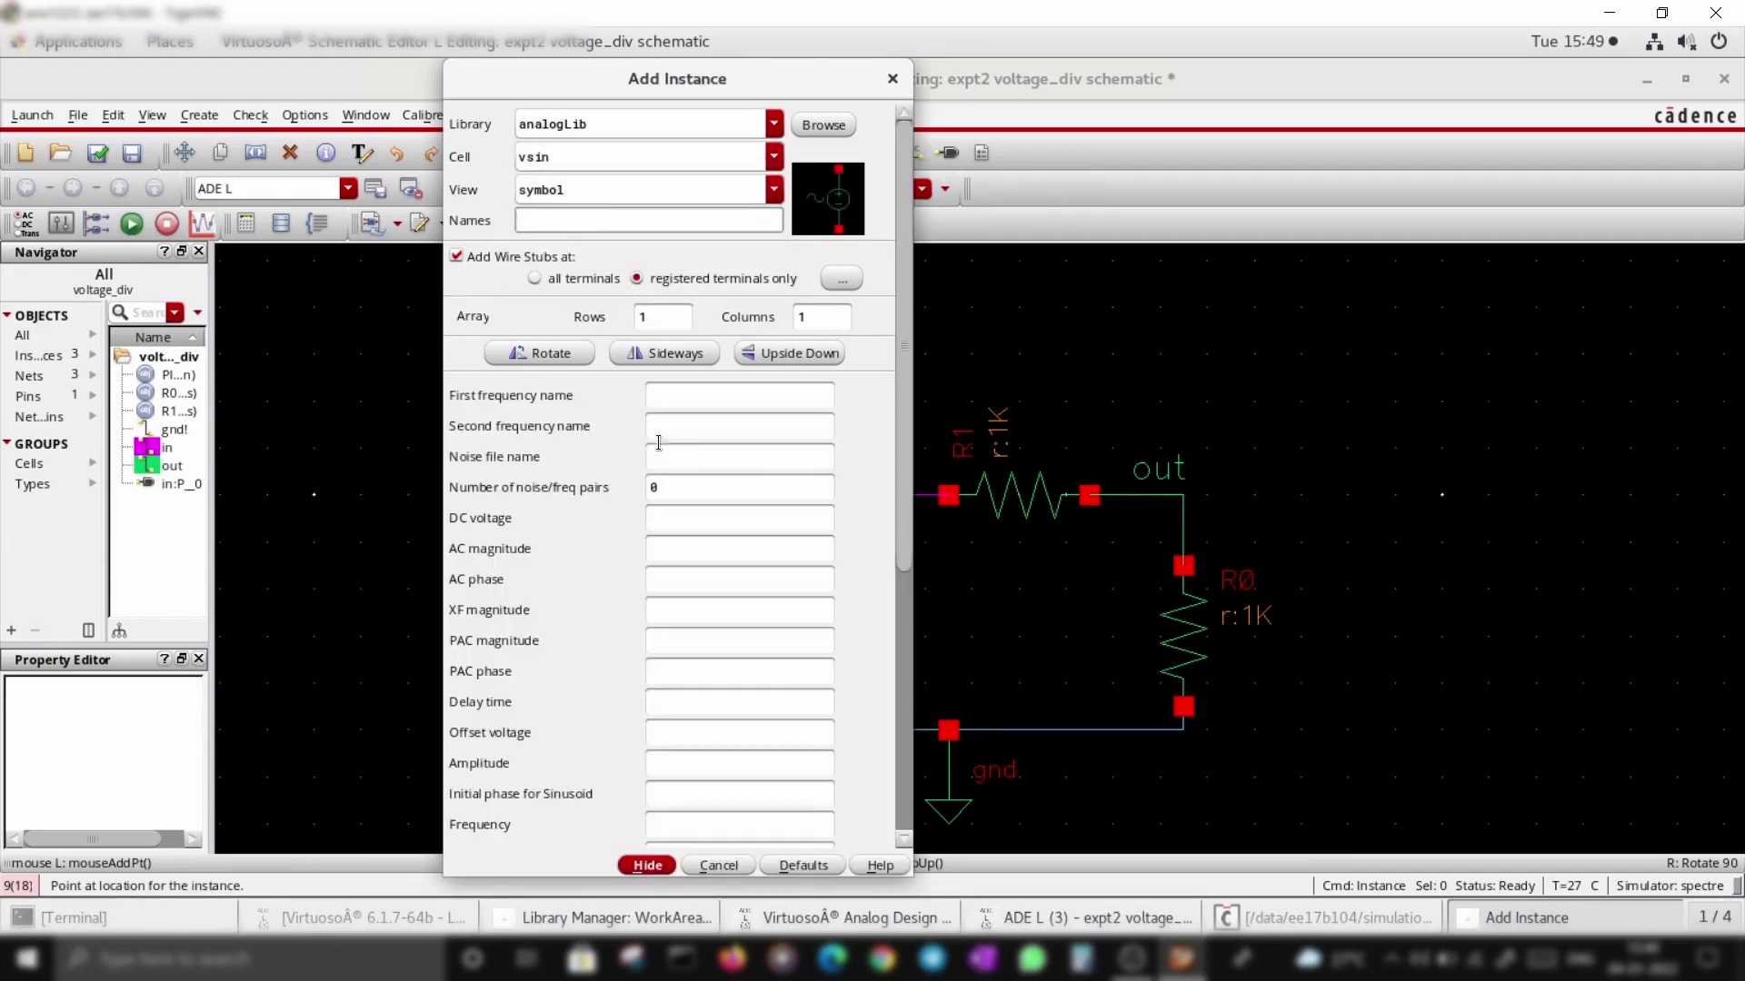
pyautogui.scroll(-5, 641, 636)
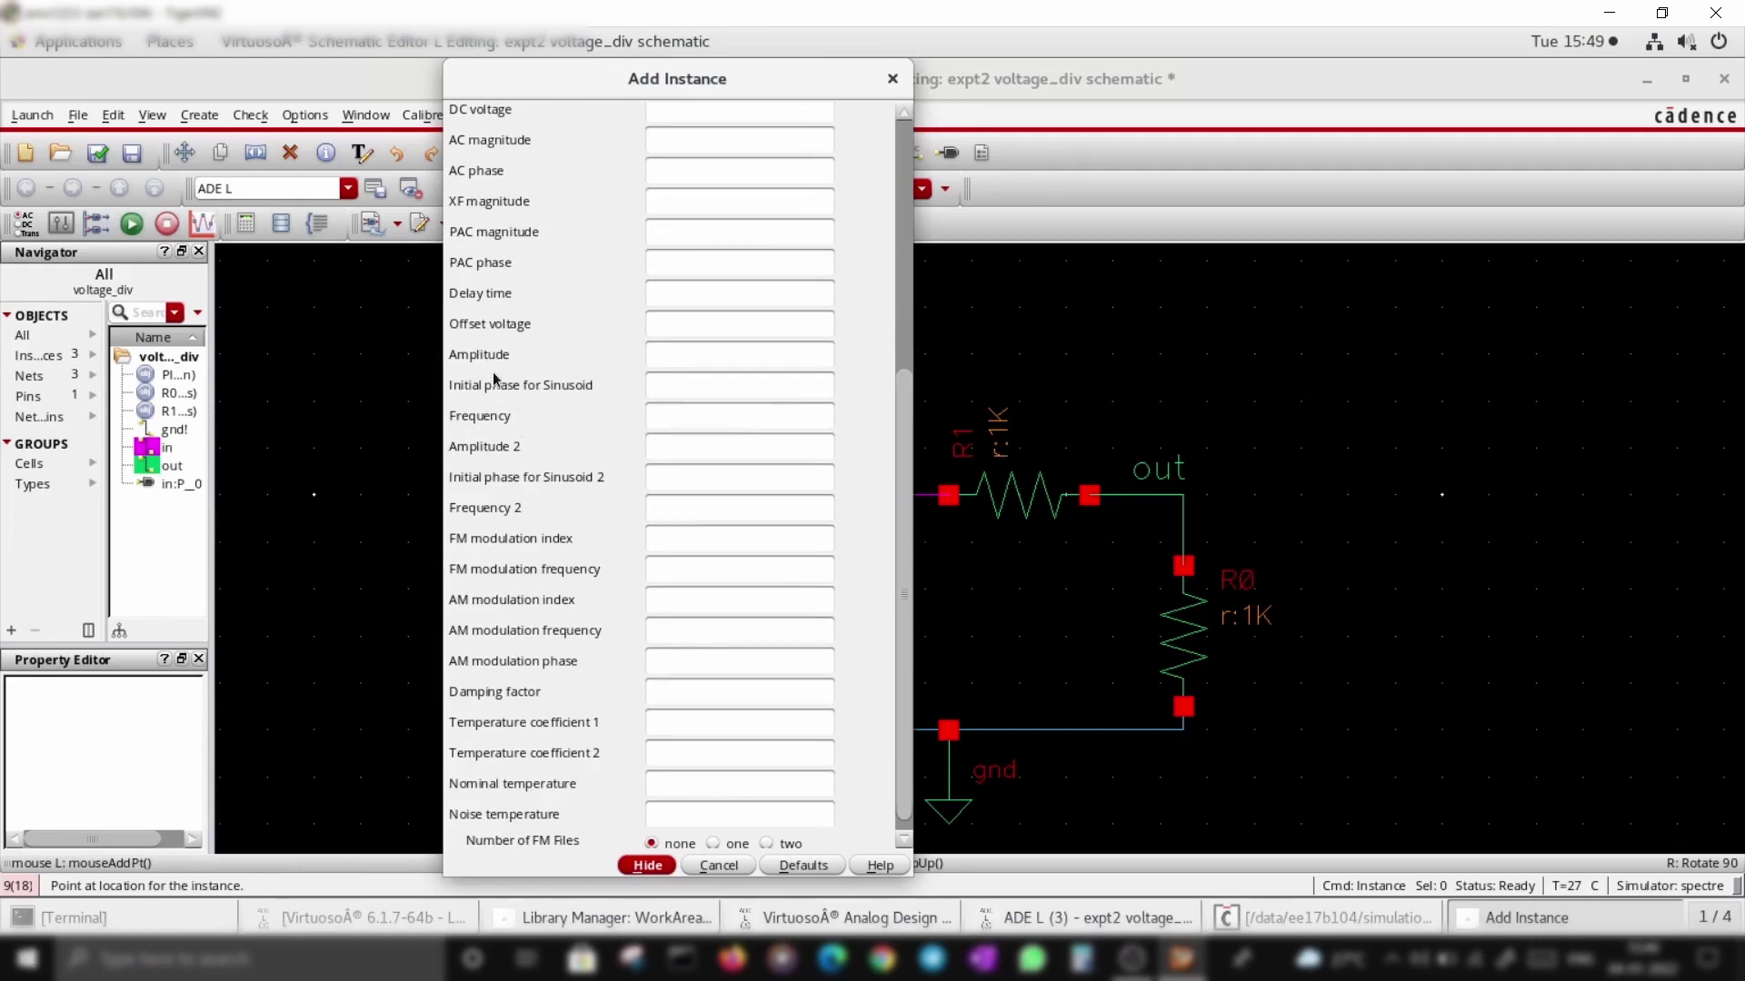
pyautogui.click(696, 351)
pyautogui.click(695, 392)
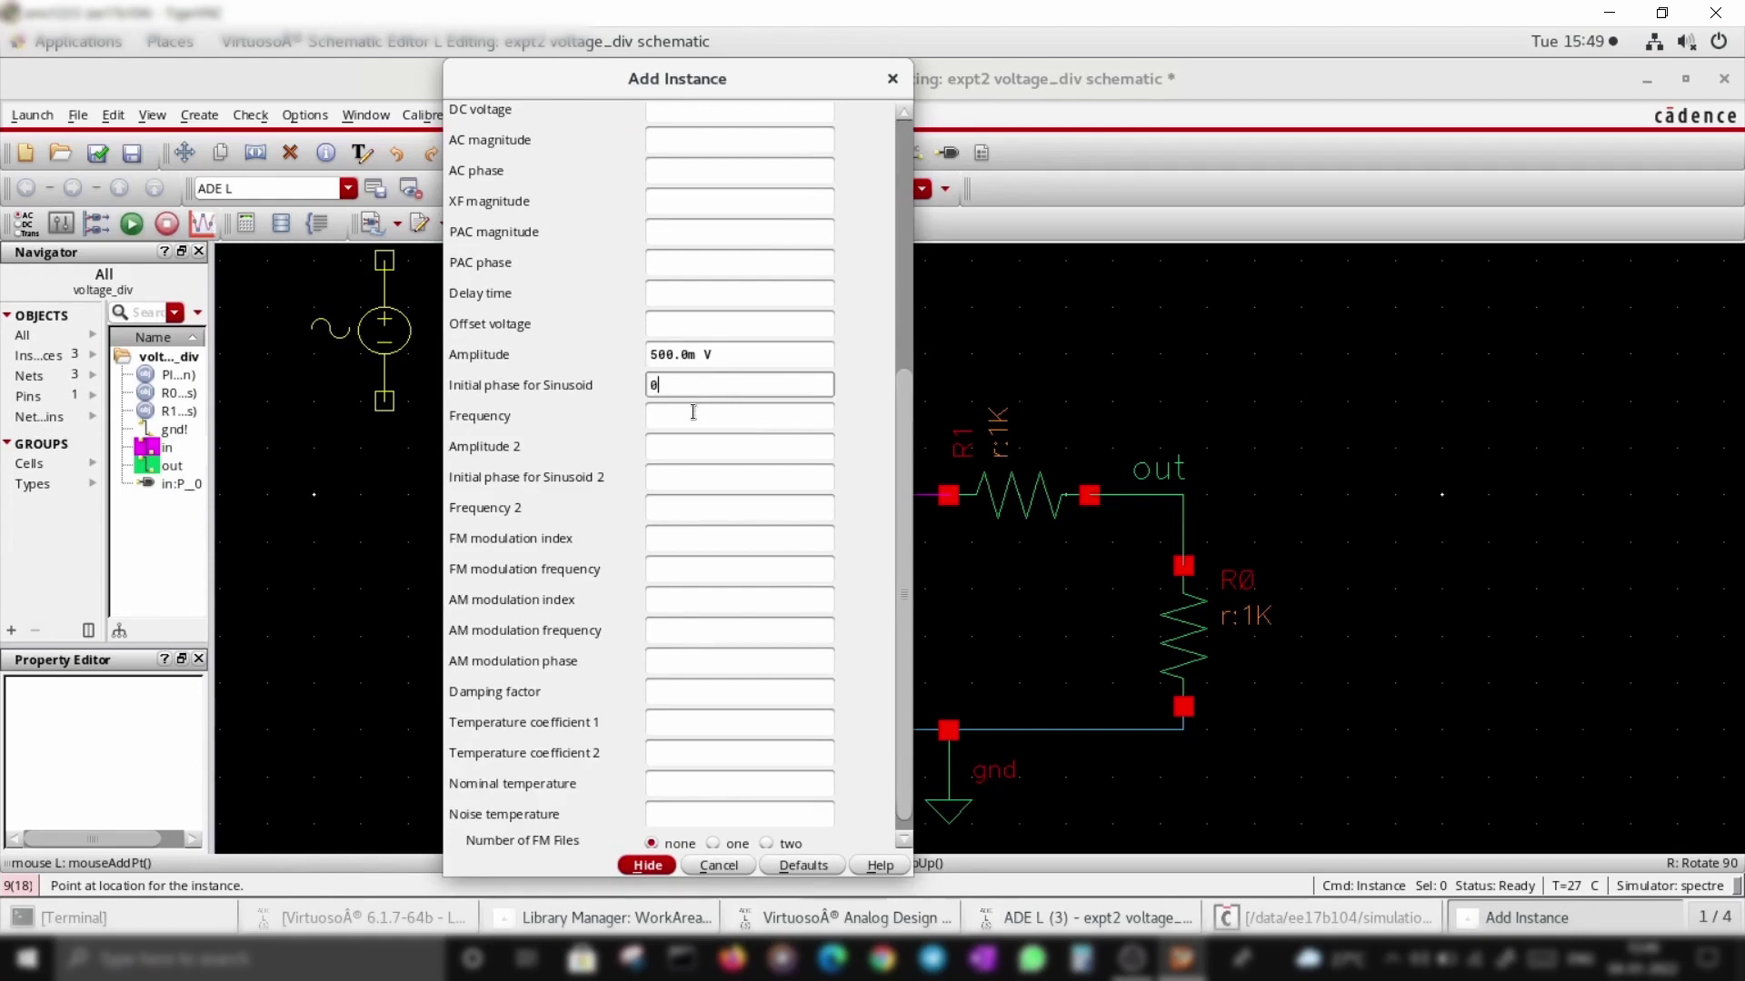
pyautogui.click(693, 413)
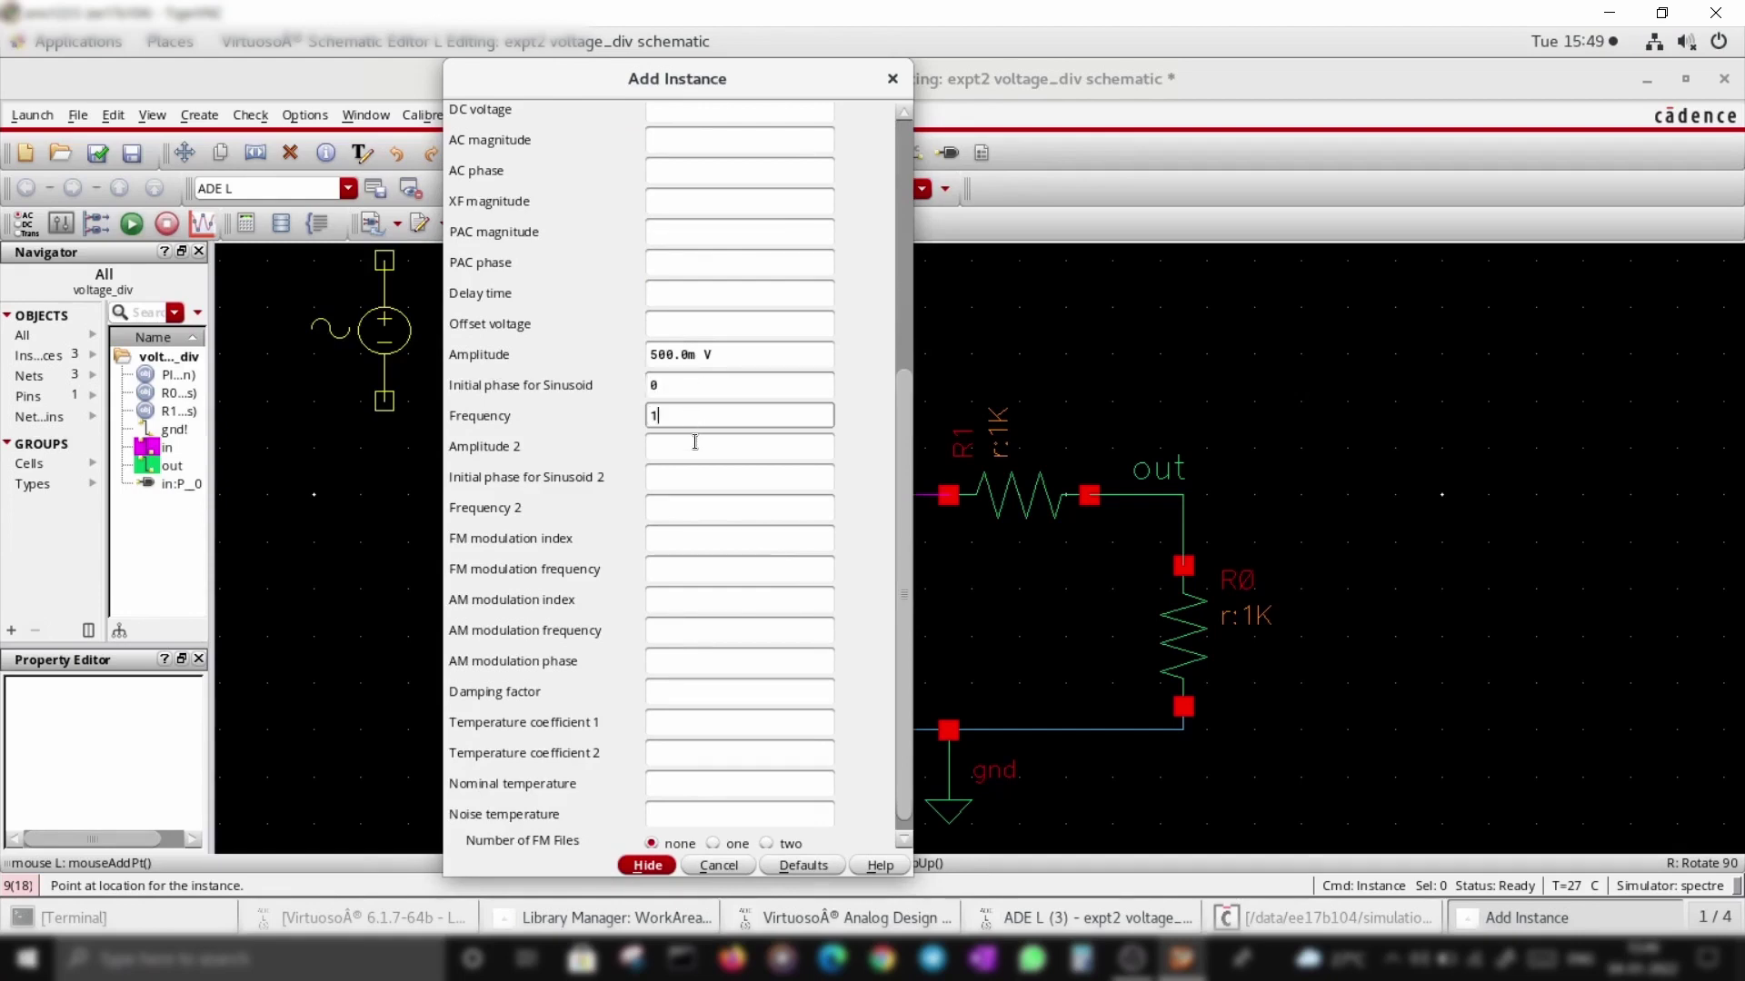
pyautogui.click(695, 445)
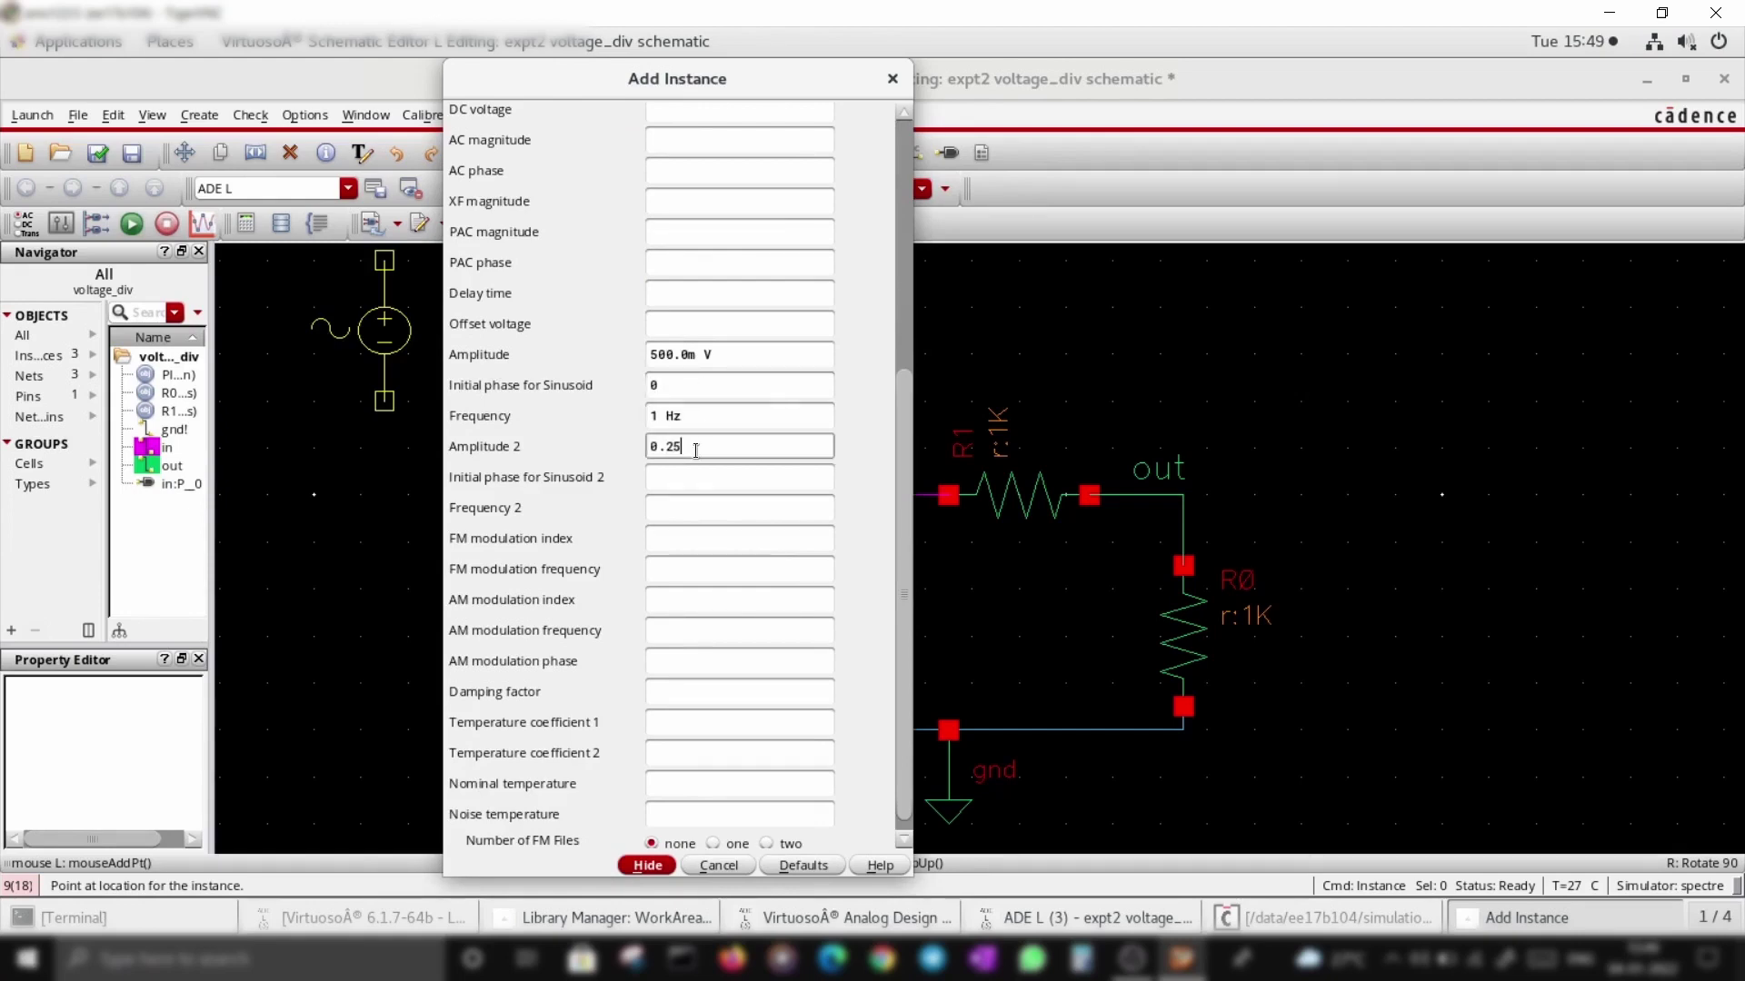
pyautogui.click(669, 473)
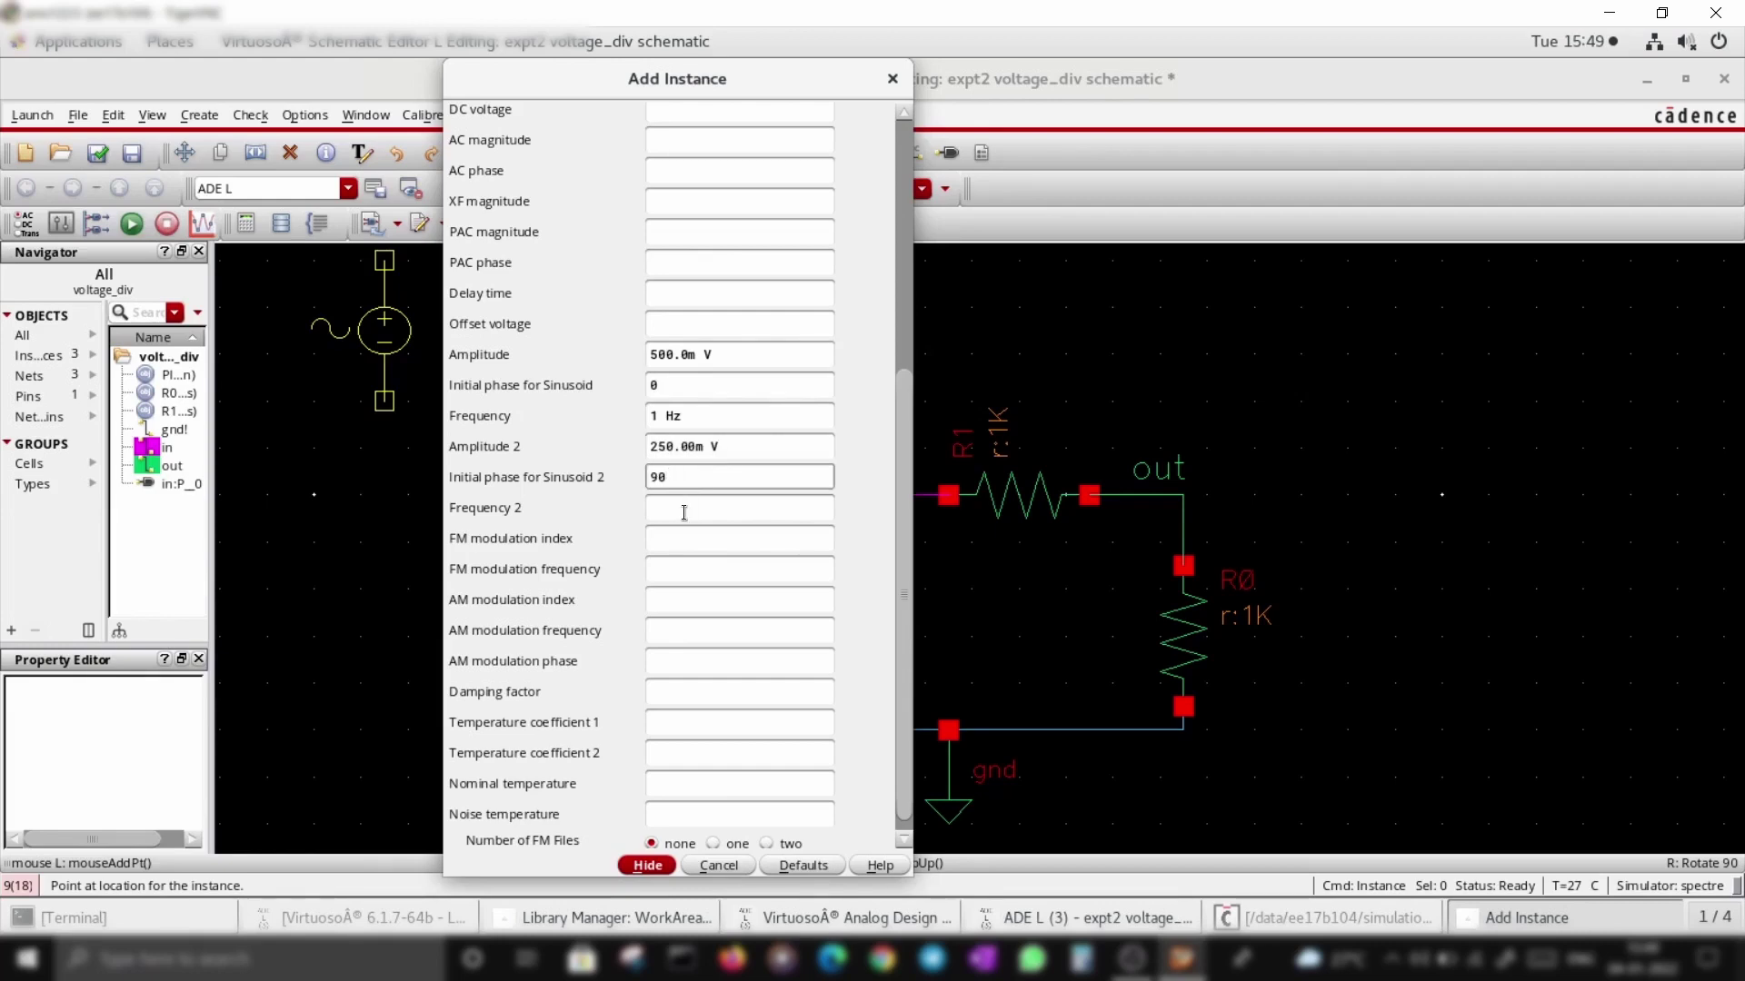
pyautogui.click(684, 509)
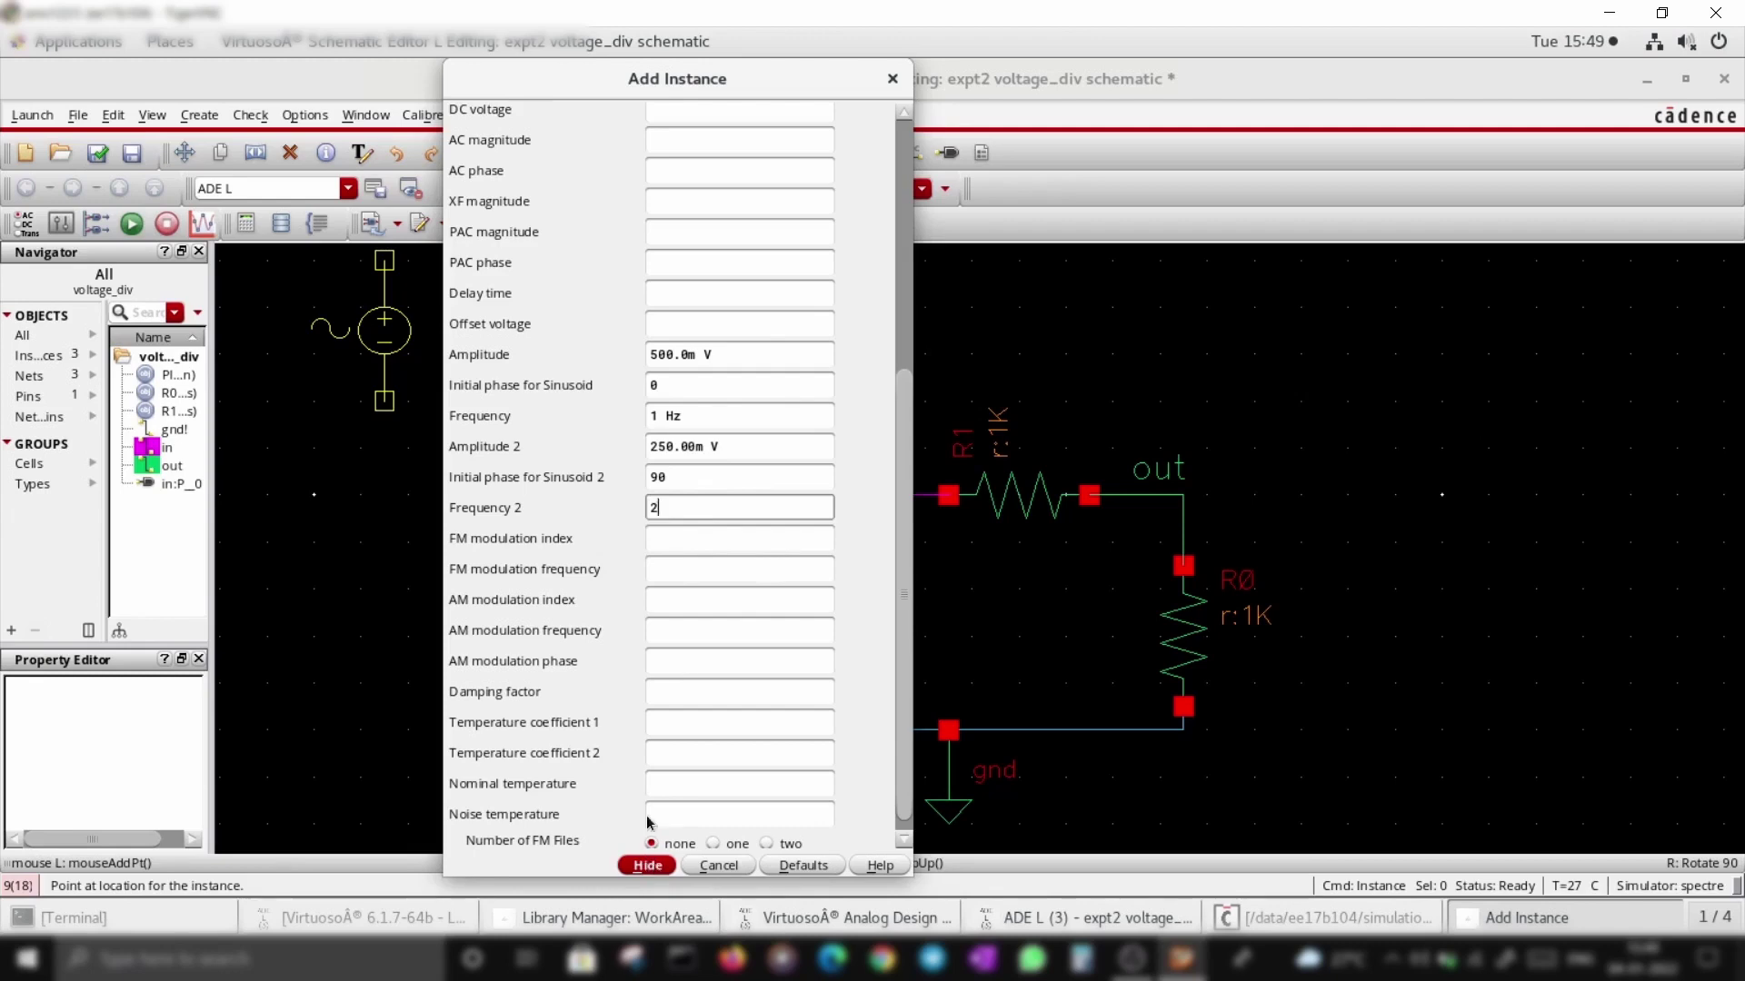
pyautogui.click(648, 864)
# Step: Confirm the source, open the hb analysis settings and set Run transient to yes
pyautogui.click(550, 865)
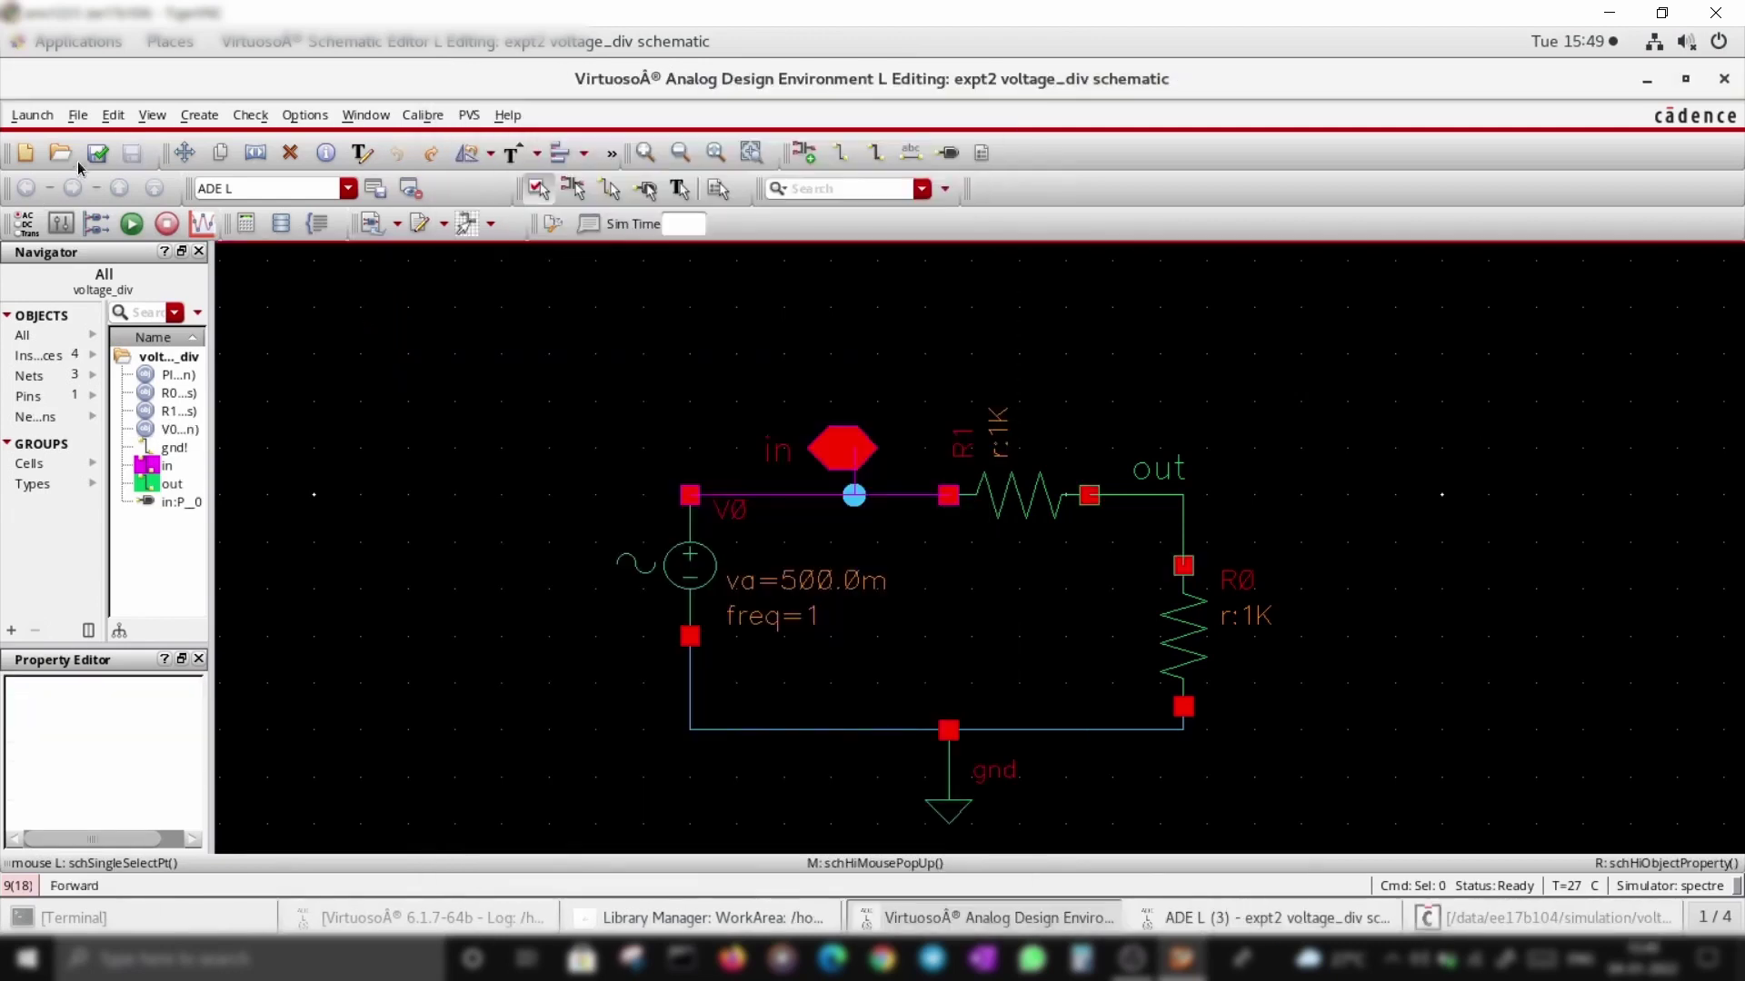
pyautogui.click(1280, 917)
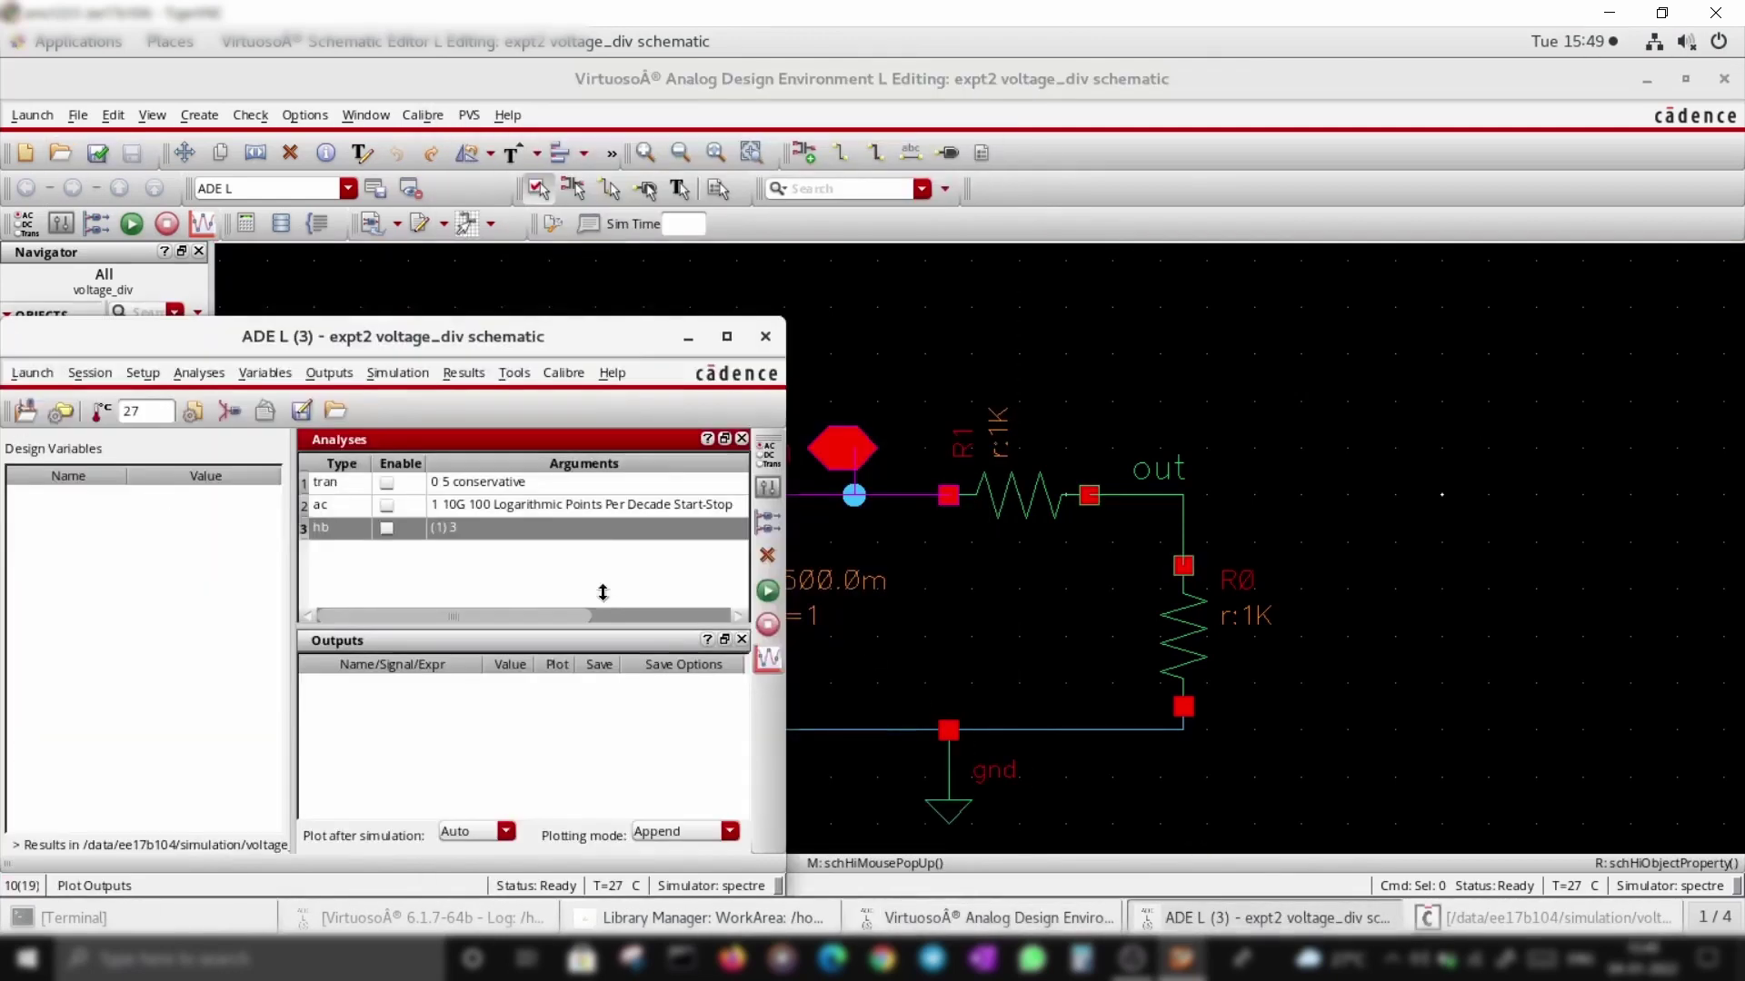
pyautogui.rightClick(586, 527)
pyautogui.click(600, 531)
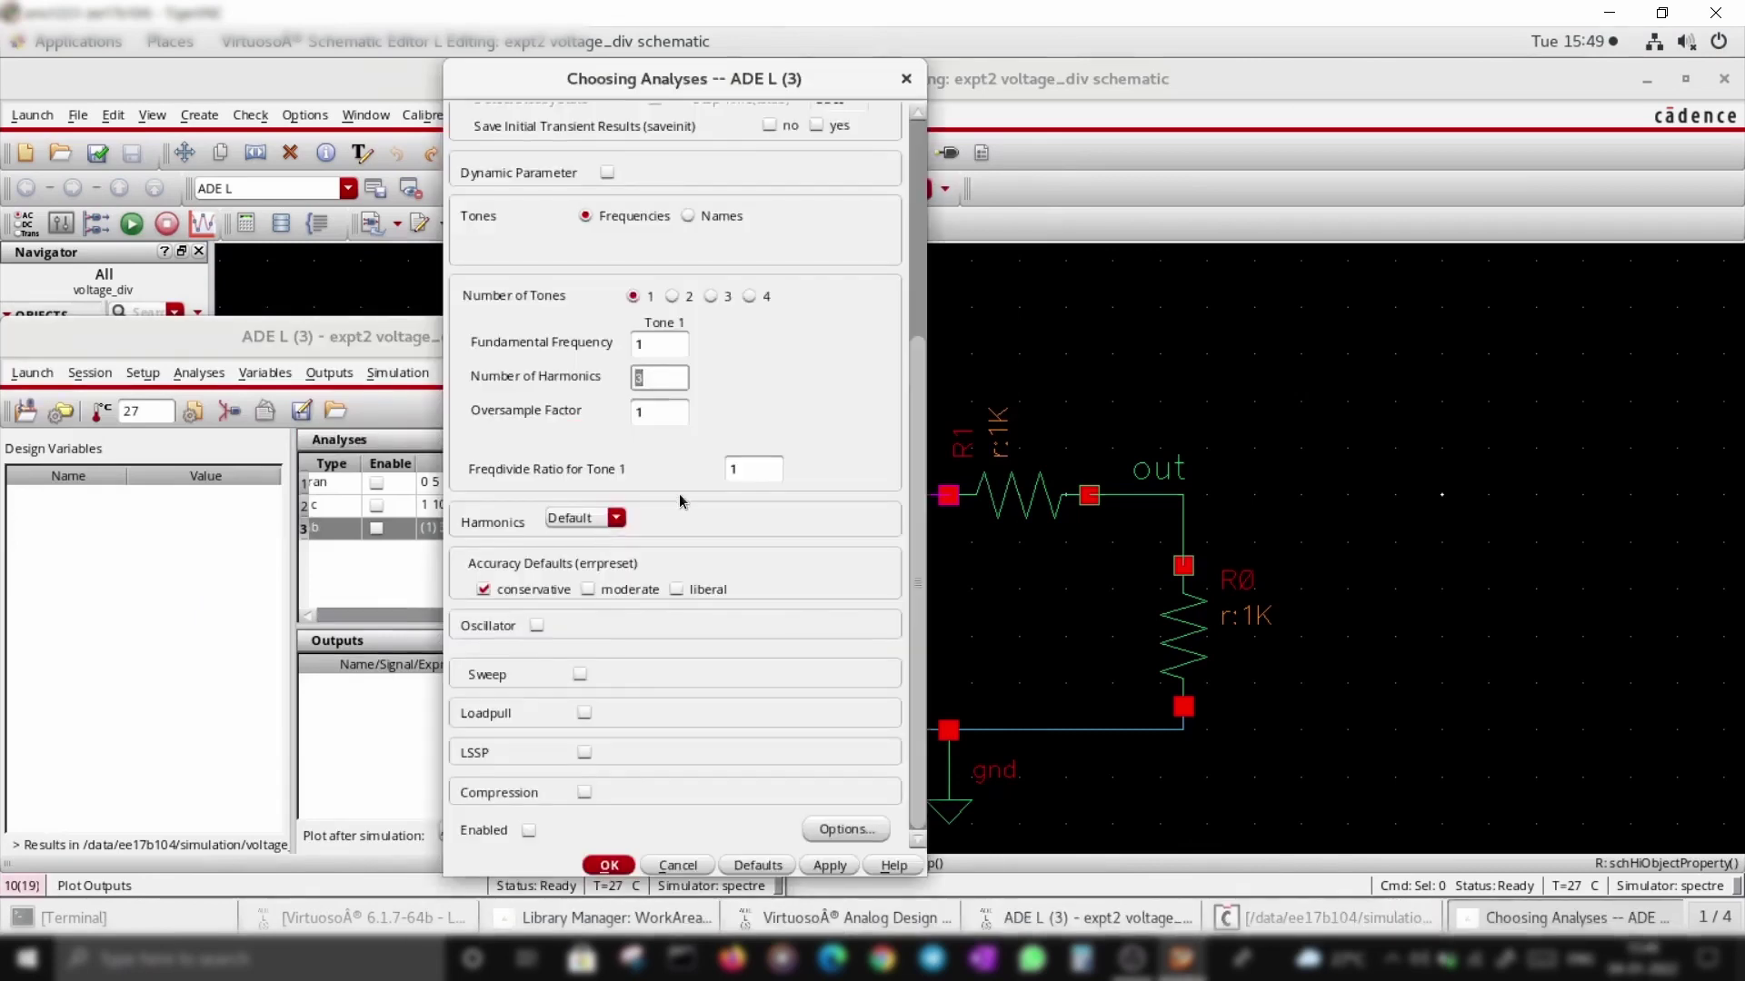
pyautogui.scroll(5, 687, 500)
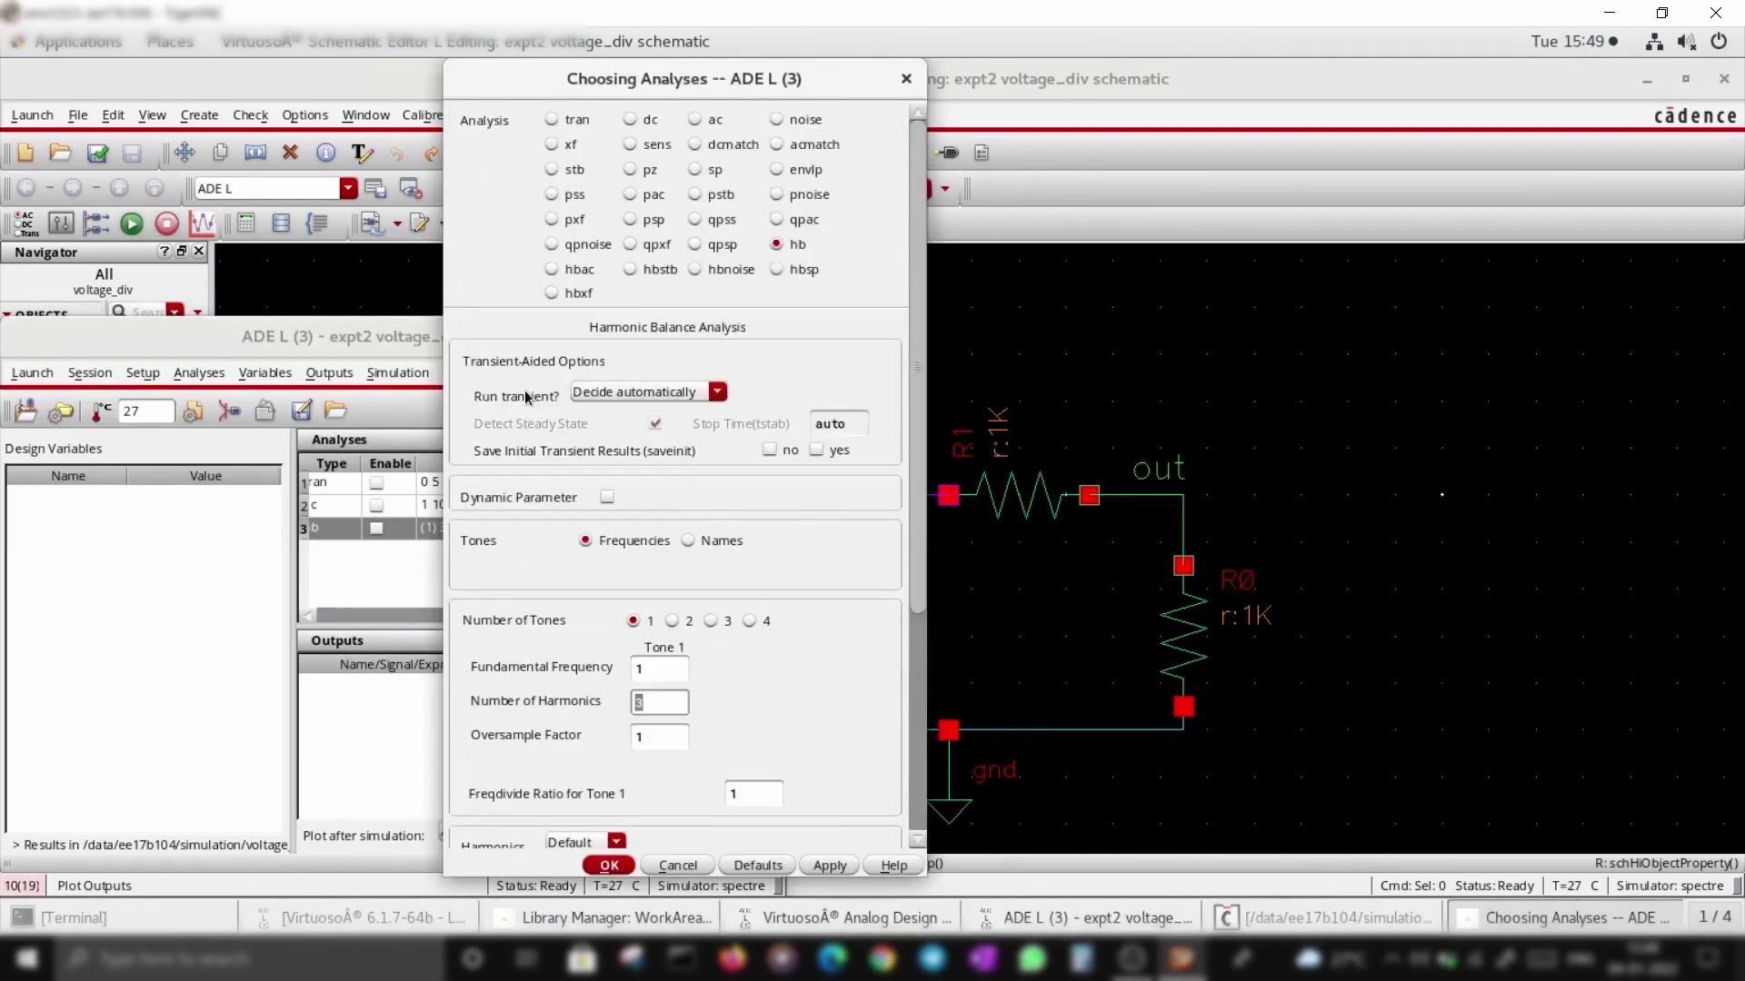
pyautogui.click(723, 401)
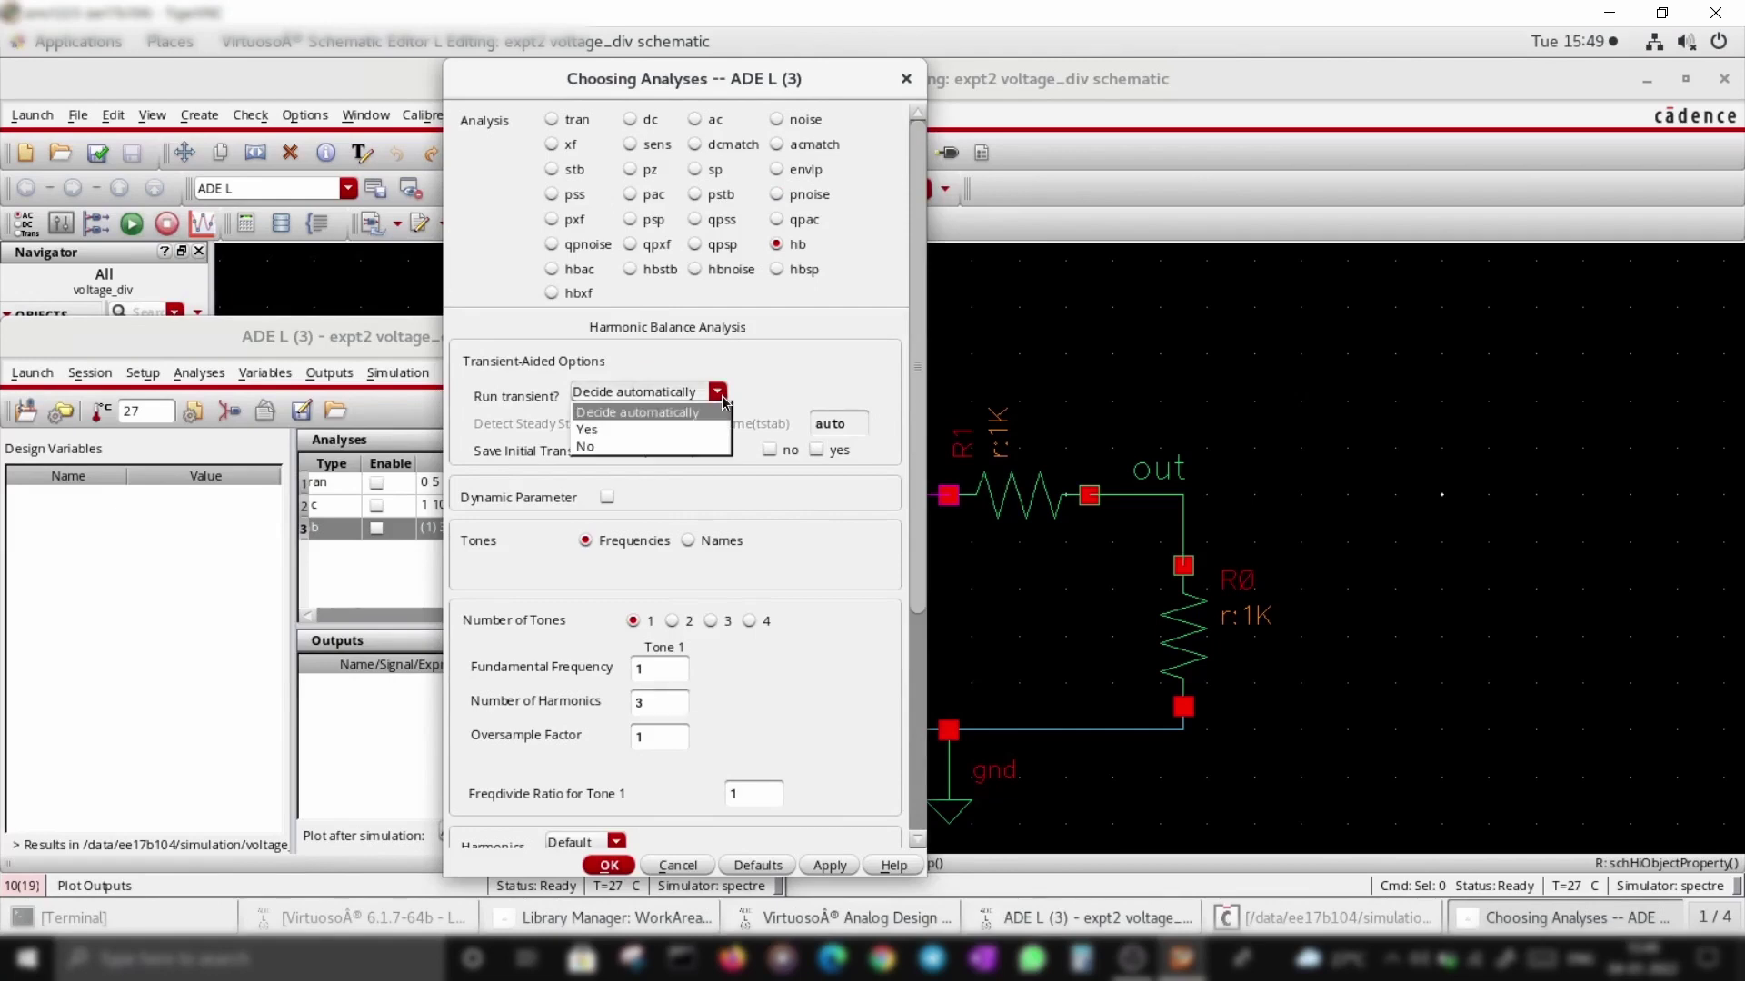
pyautogui.click(636, 427)
# Step: Review the transient stop time of 10 and return Run transient to automatic
pyautogui.click(828, 423)
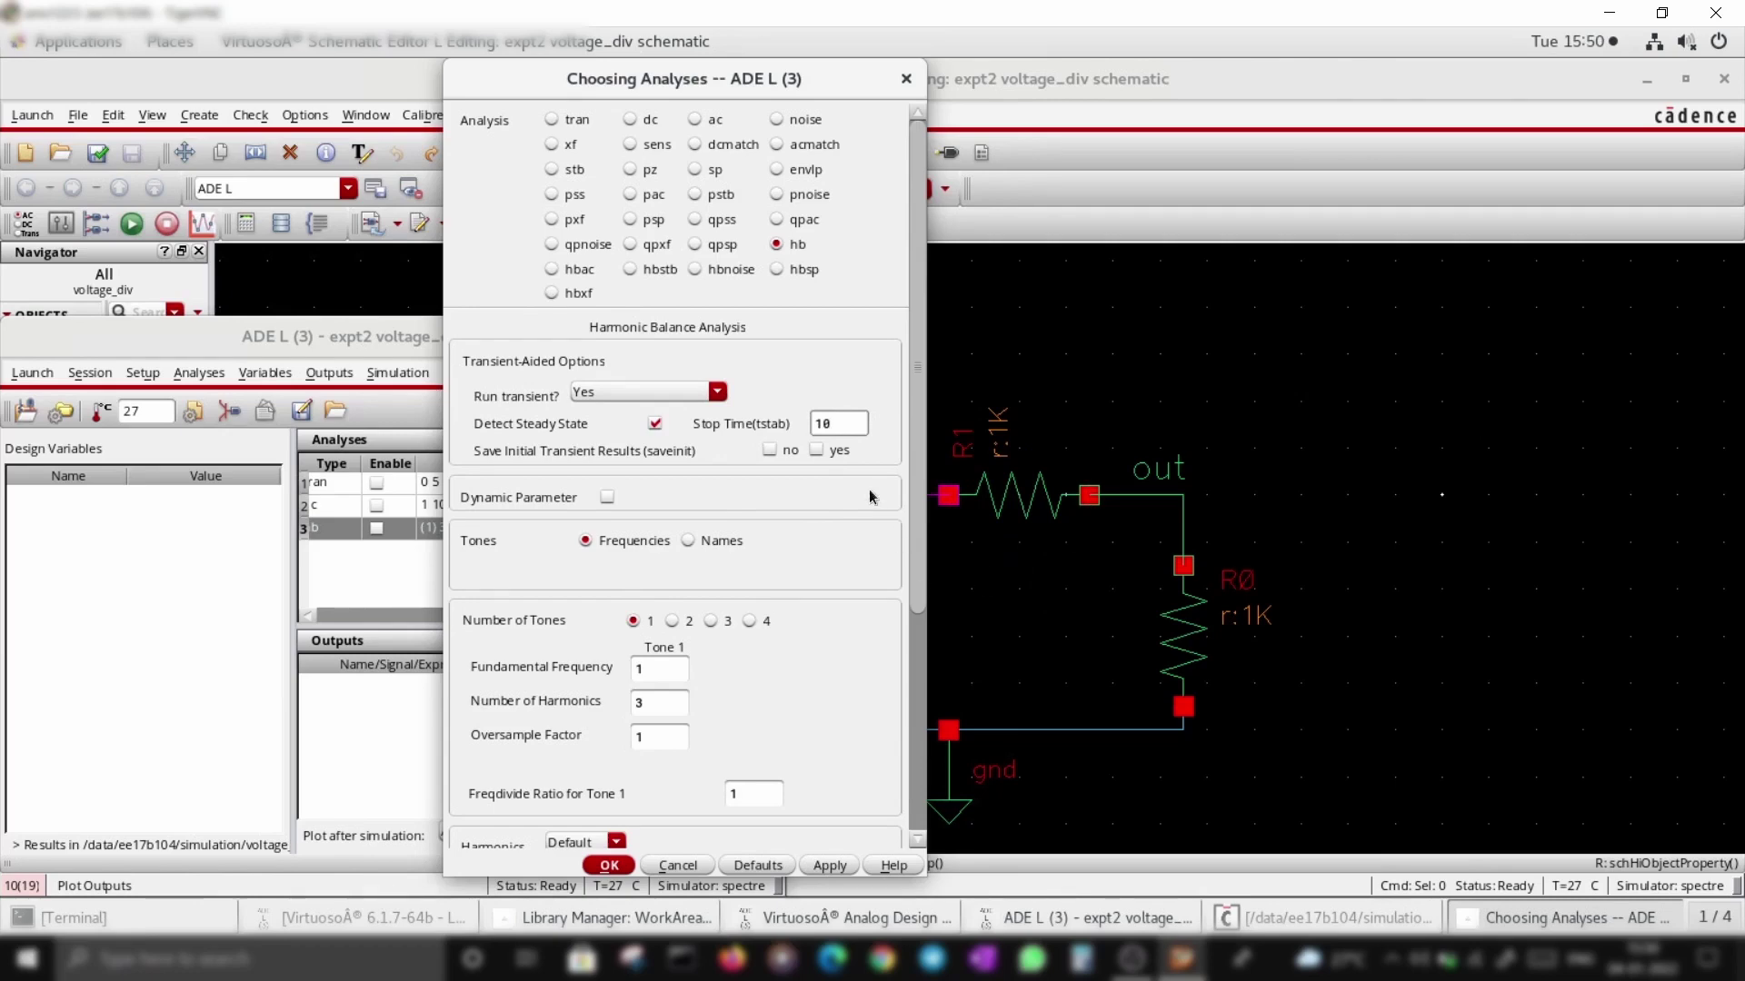
pyautogui.moveTo(833, 424); pyautogui.dragTo(811, 426)
pyautogui.click(849, 421)
pyautogui.click(720, 393)
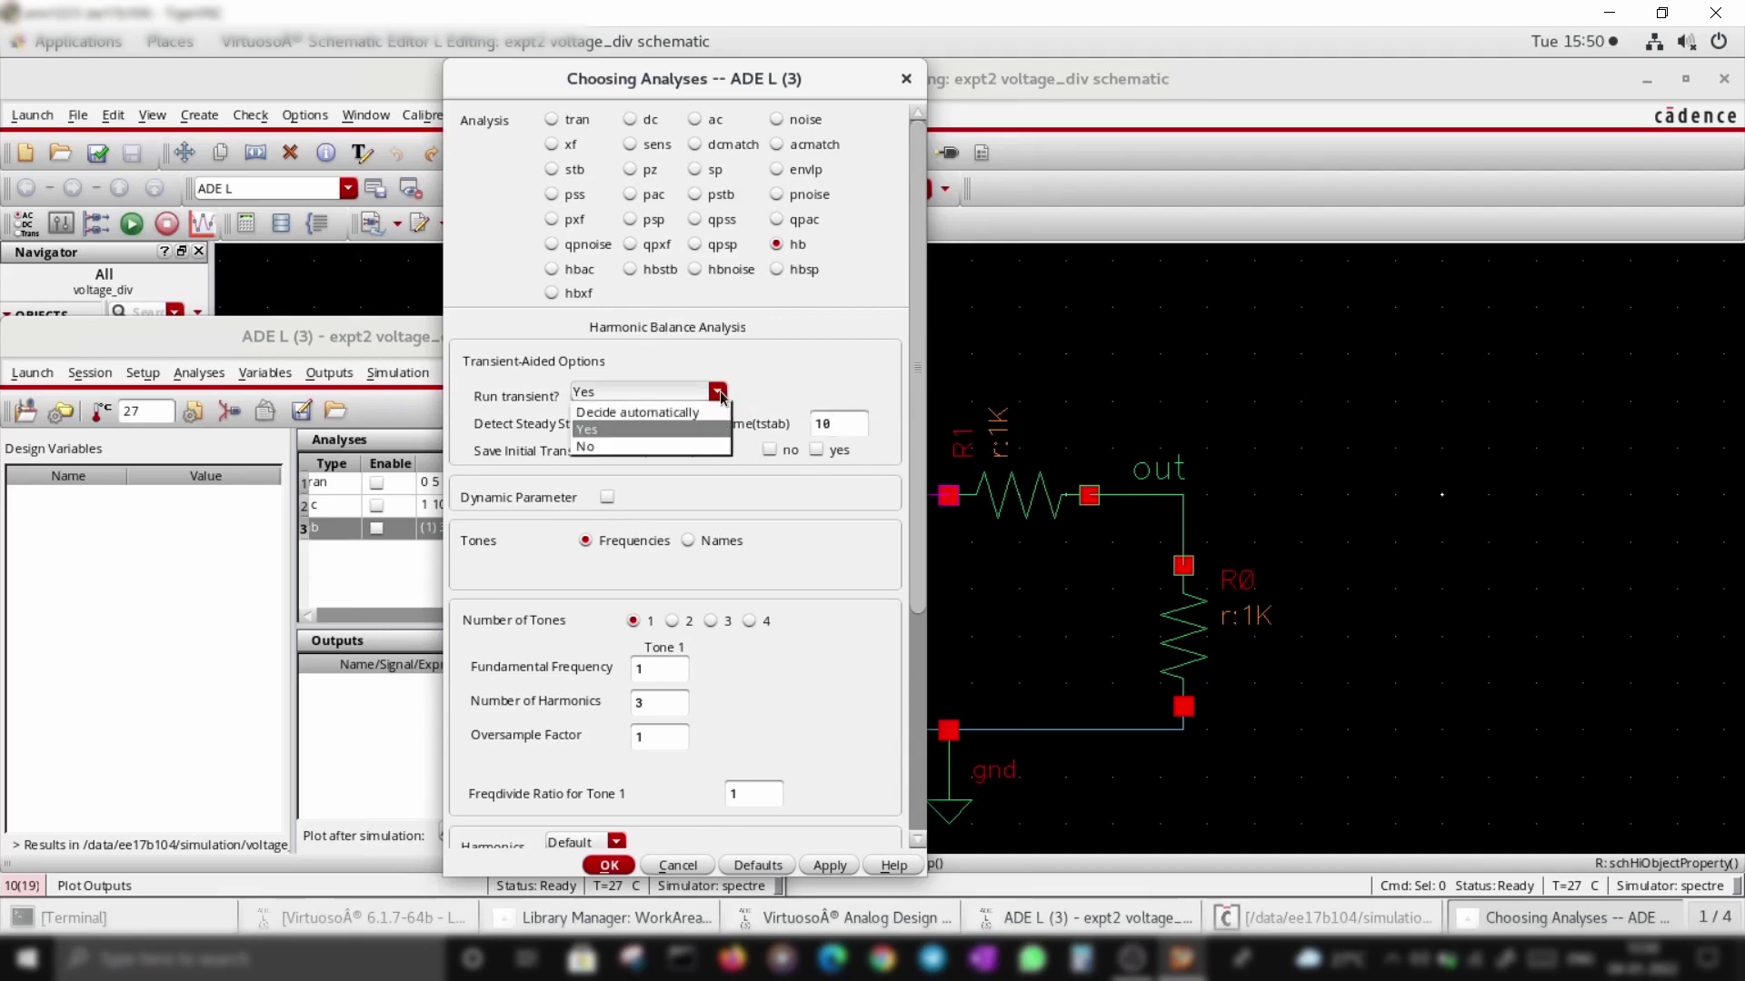
pyautogui.click(669, 412)
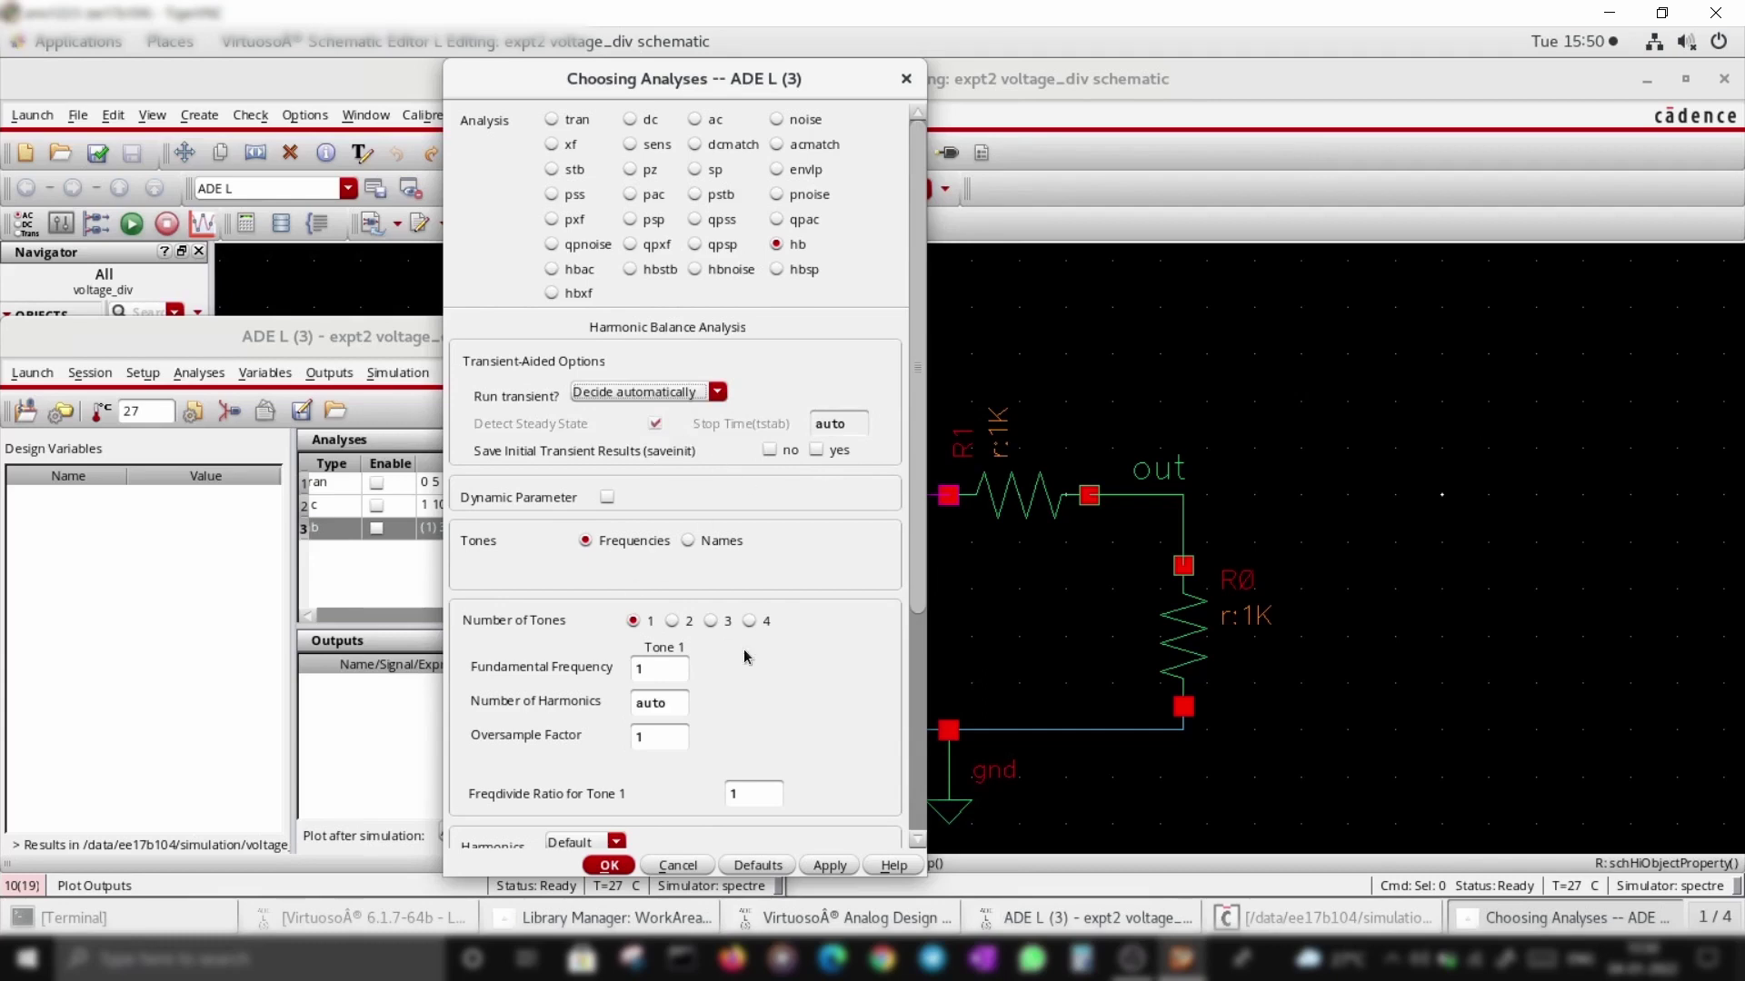
pyautogui.scroll(-5, 752, 622)
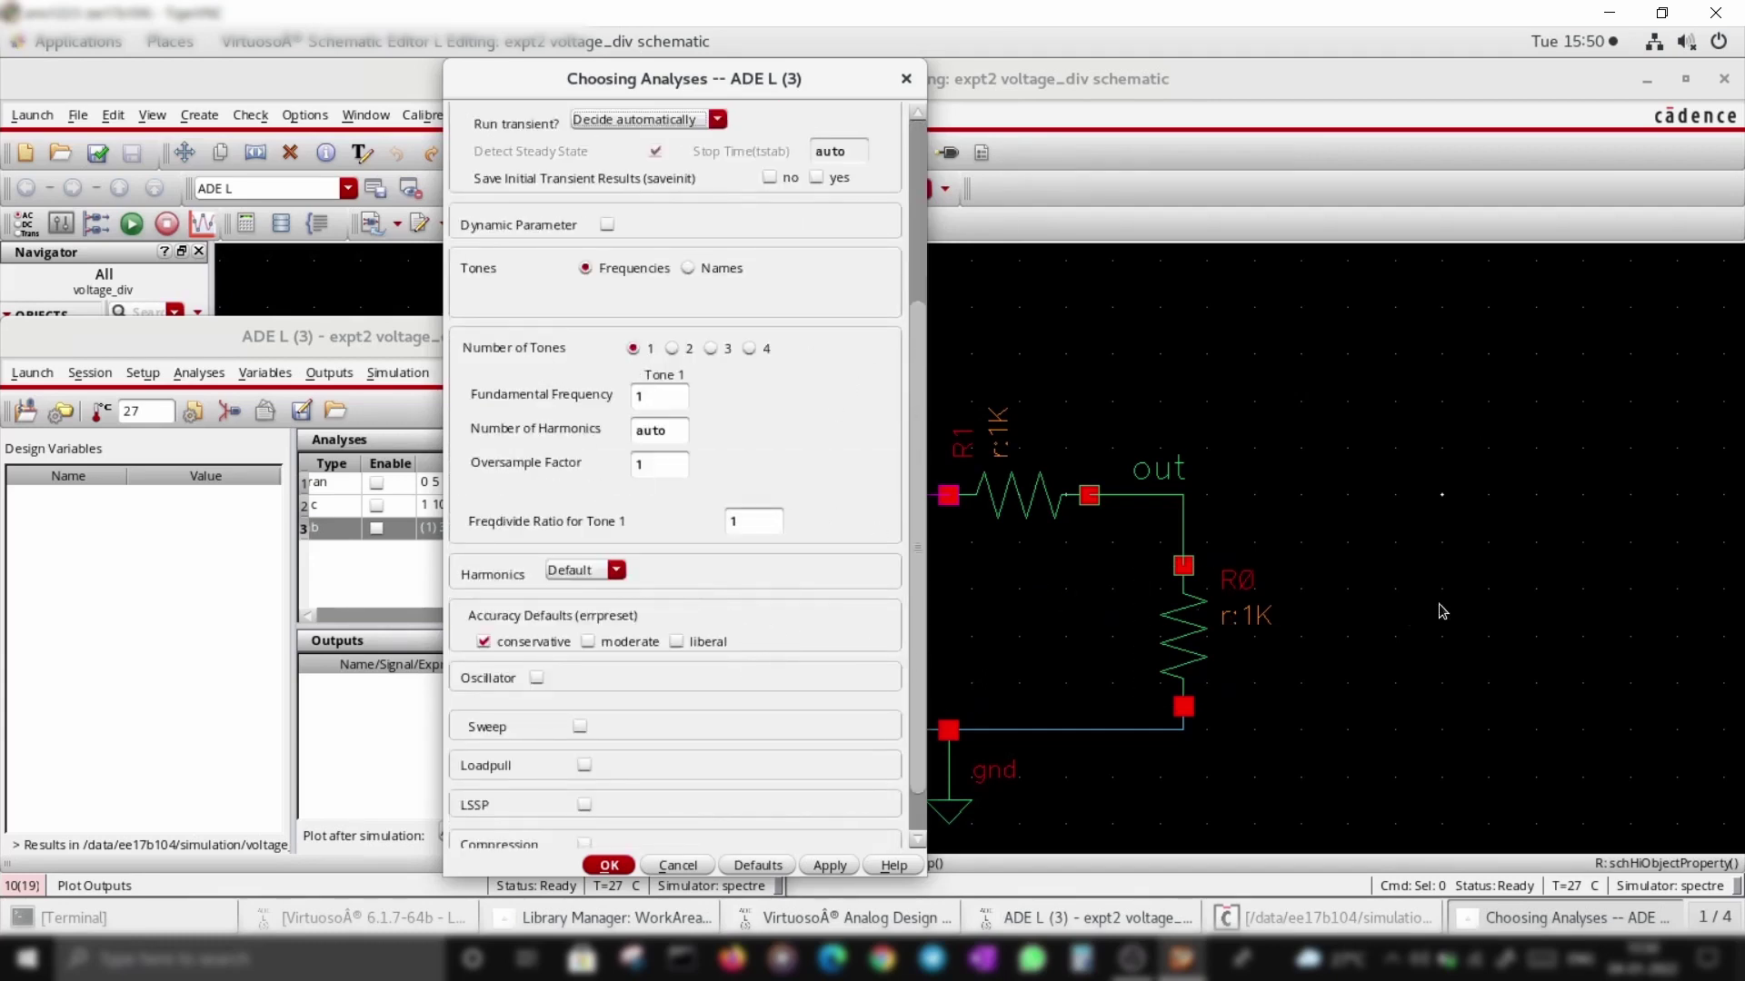
pyautogui.keyDown('ctrl'); pyautogui.scroll(-2, 1443, 612); pyautogui.keyUp('ctrl')
pyautogui.keyDown('ctrl'); pyautogui.scroll(2, 1068, 589); pyautogui.keyUp('ctrl')
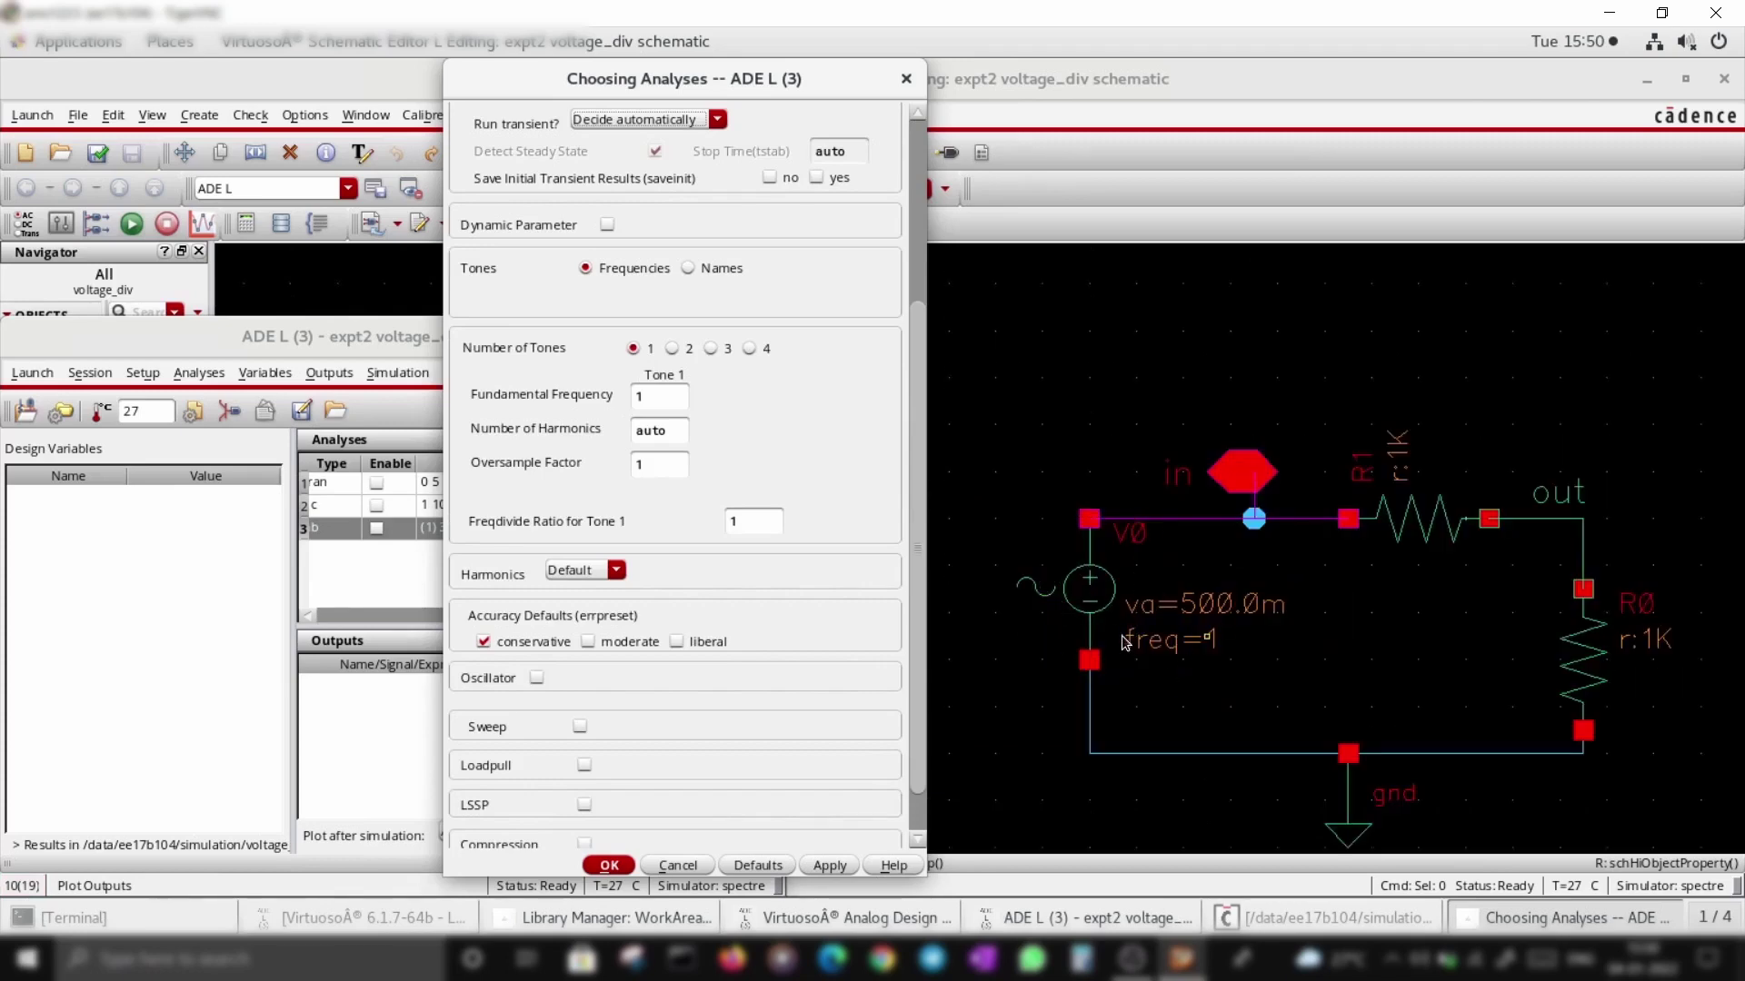
pyautogui.click(1039, 600)
pyautogui.click(1039, 599)
pyautogui.press('q')
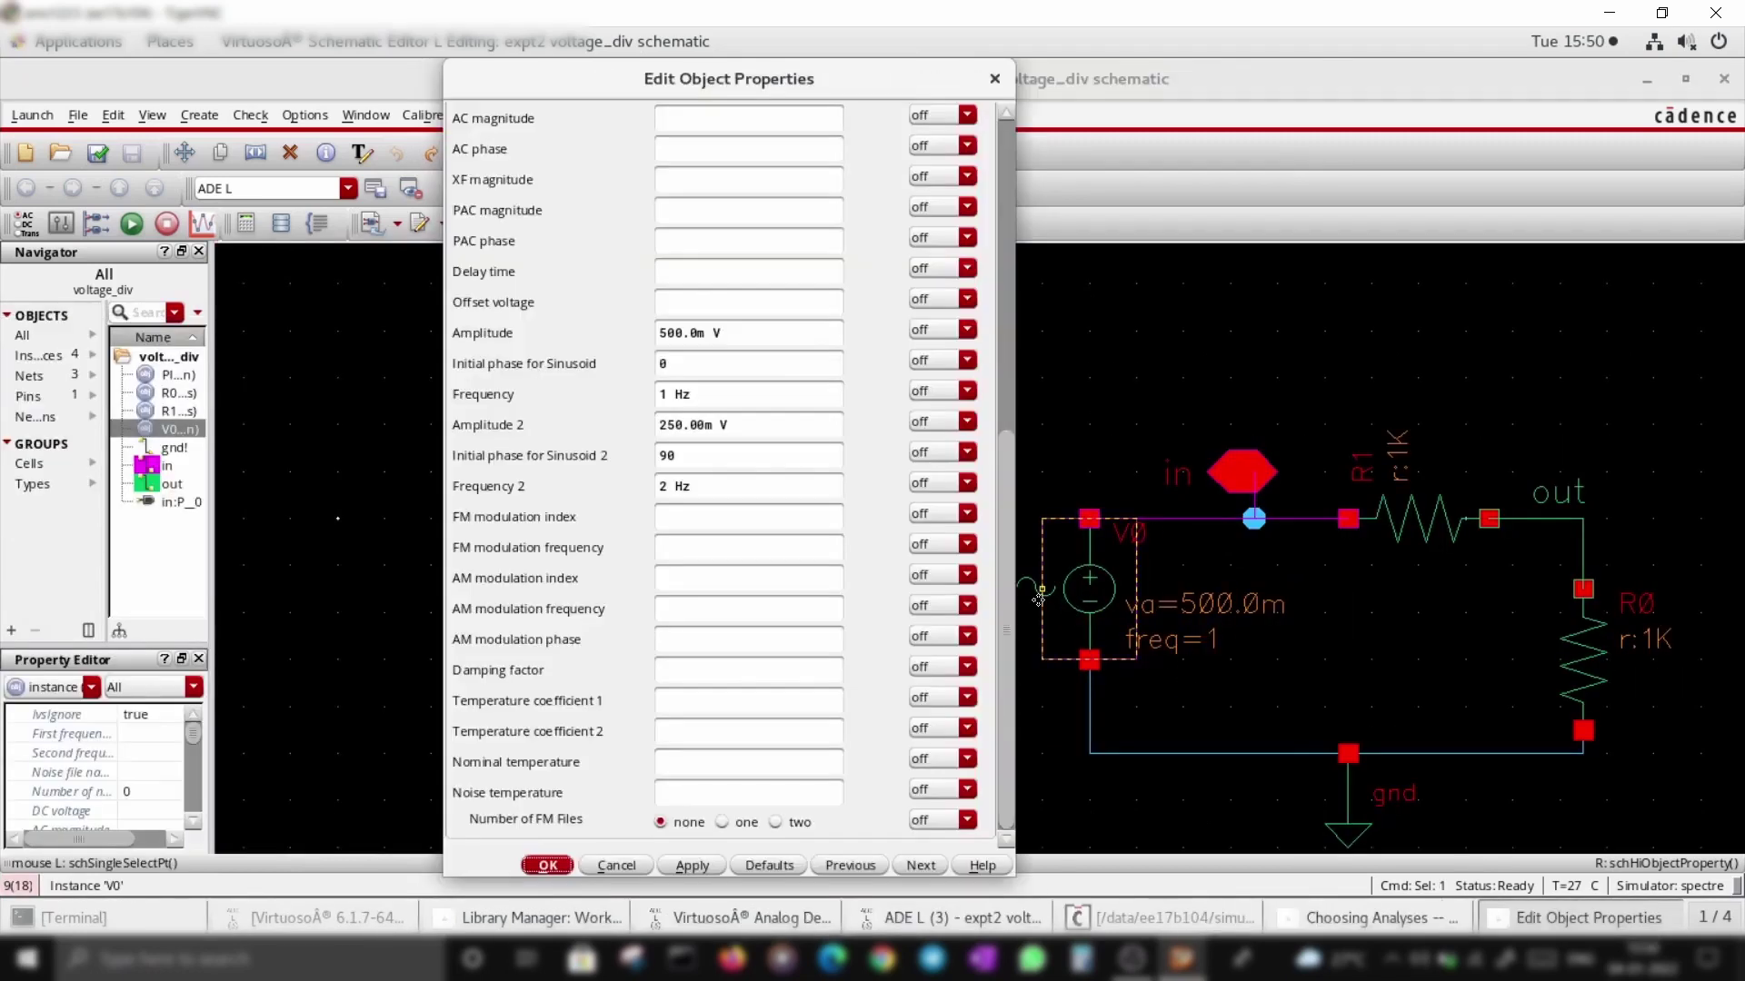
pyautogui.tripleClick(698, 395)
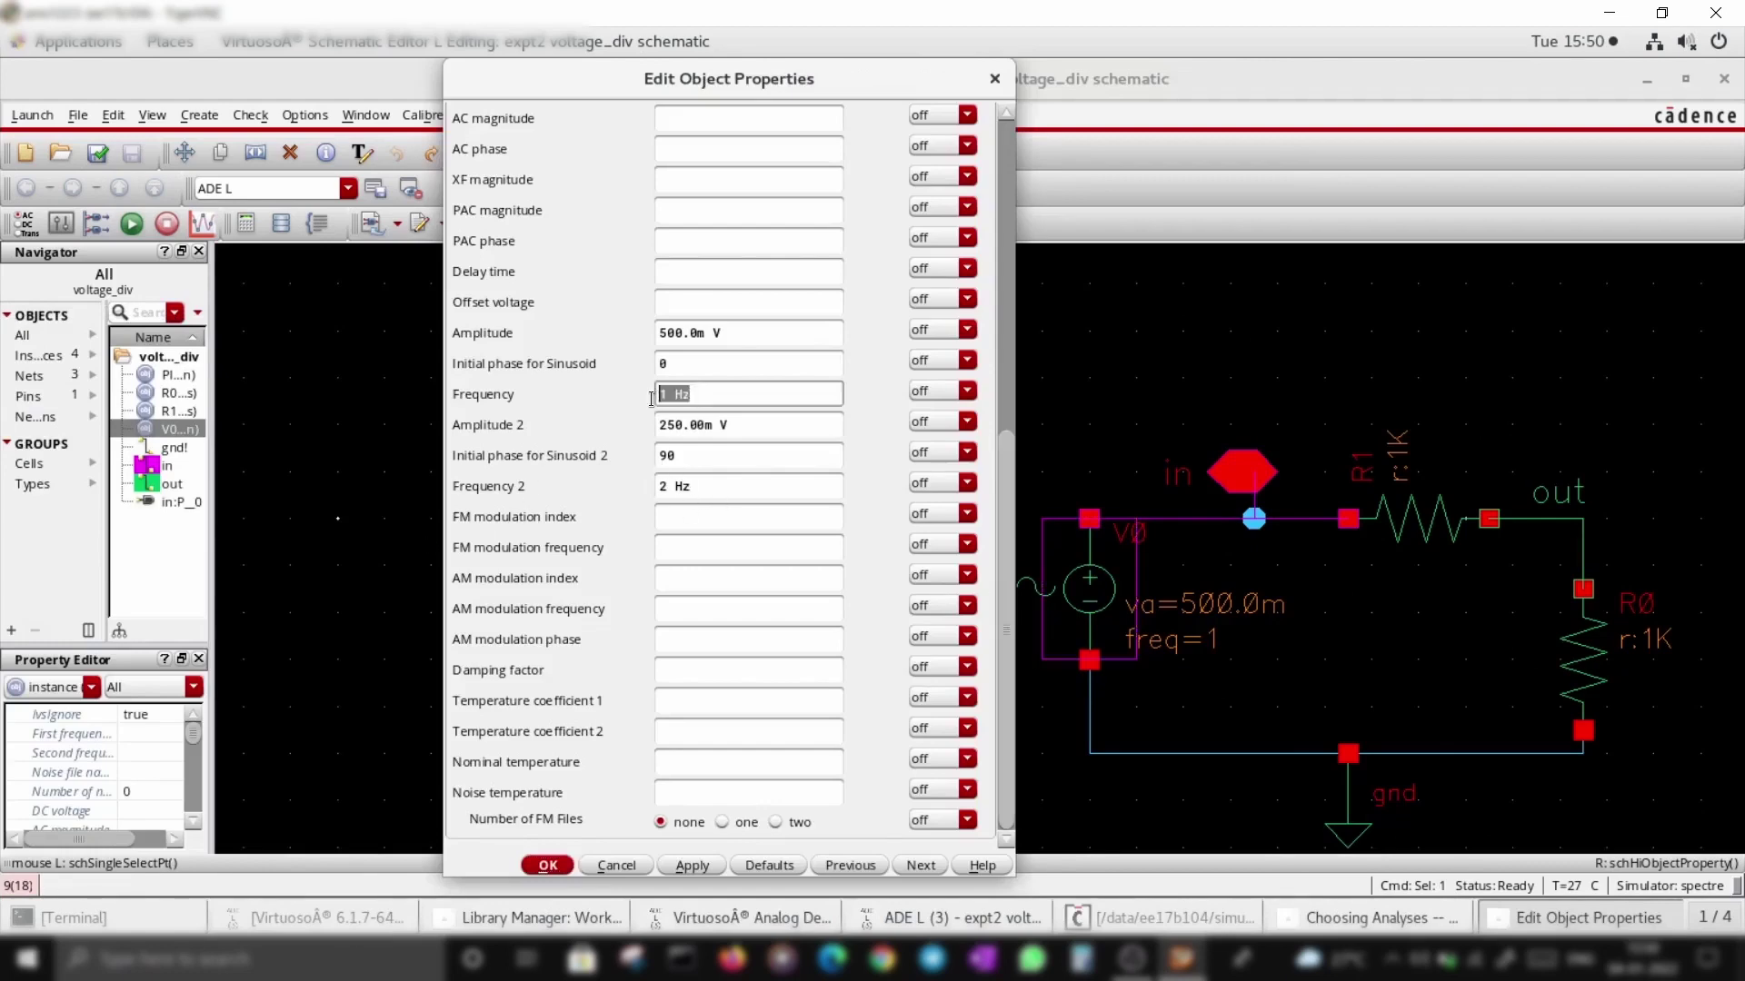
pyautogui.click(548, 865)
pyautogui.click(1544, 918)
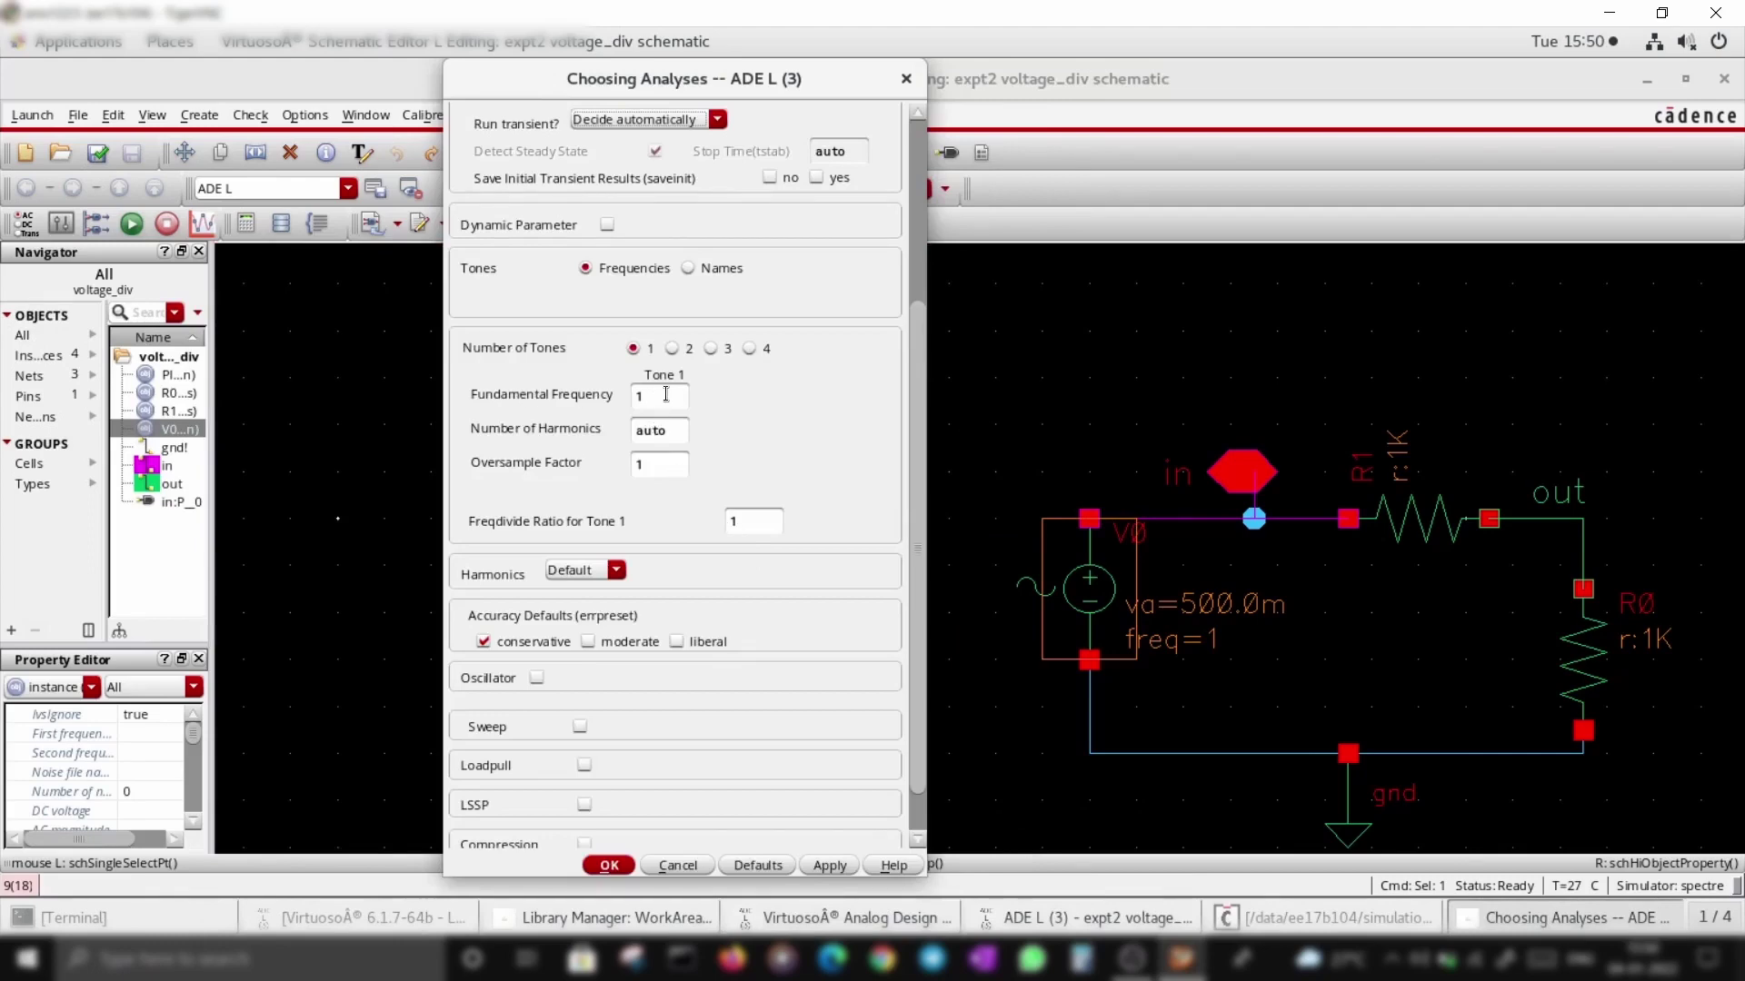
# Step: Change Number of Harmonics to 3 and confirm the harmonic balance analysis with OK
pyautogui.click(672, 434)
pyautogui.press('BackSpace')
pyautogui.scroll(-1, 709, 450)
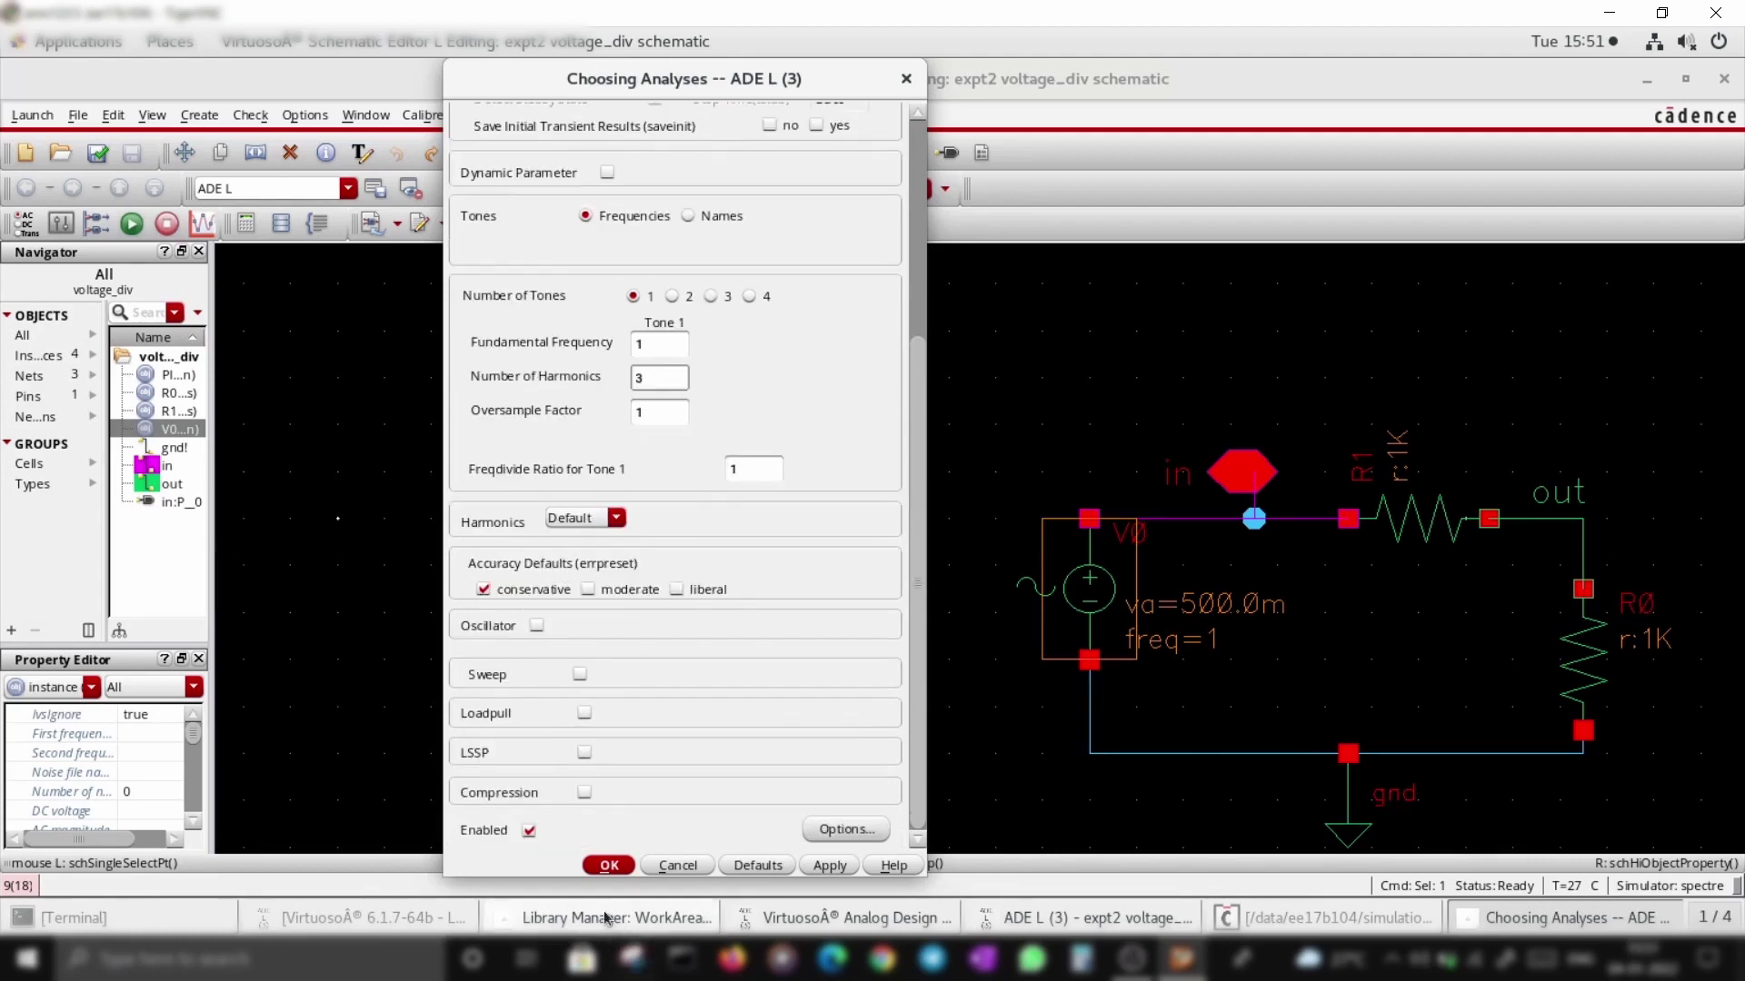
pyautogui.click(609, 866)
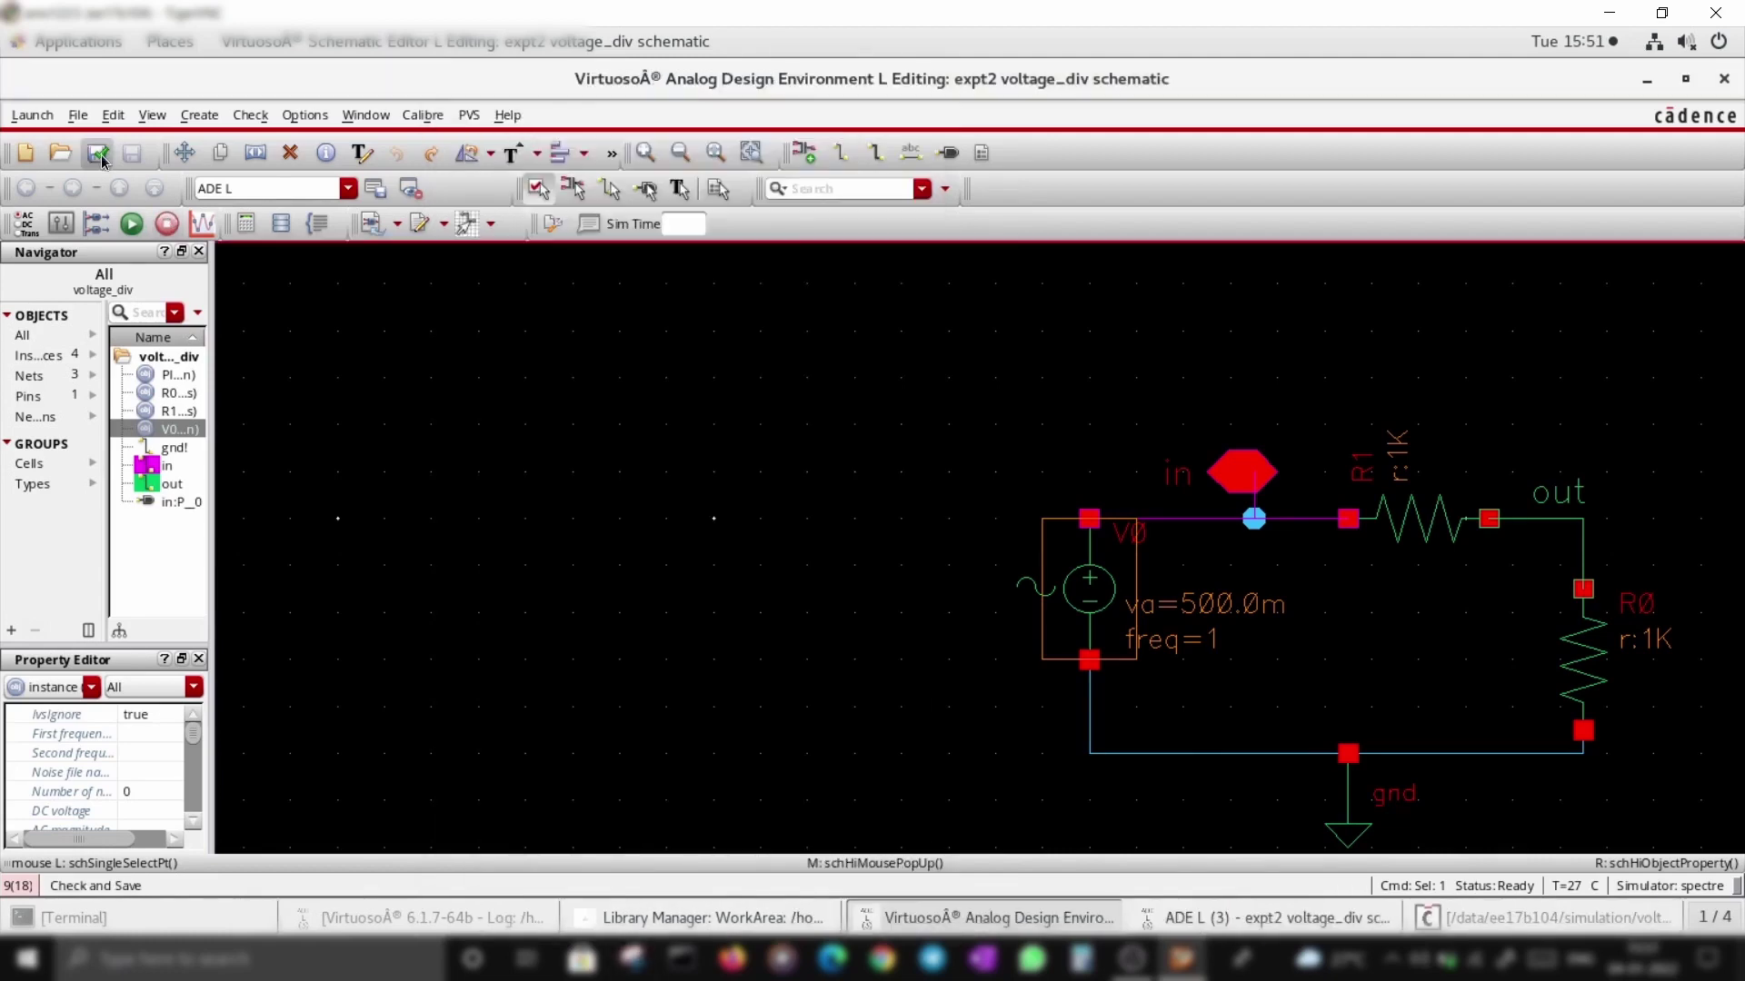
# Step: Run the harmonic balance simulation and open the Direct Plot Main Form for the hb results
pyautogui.click(133, 223)
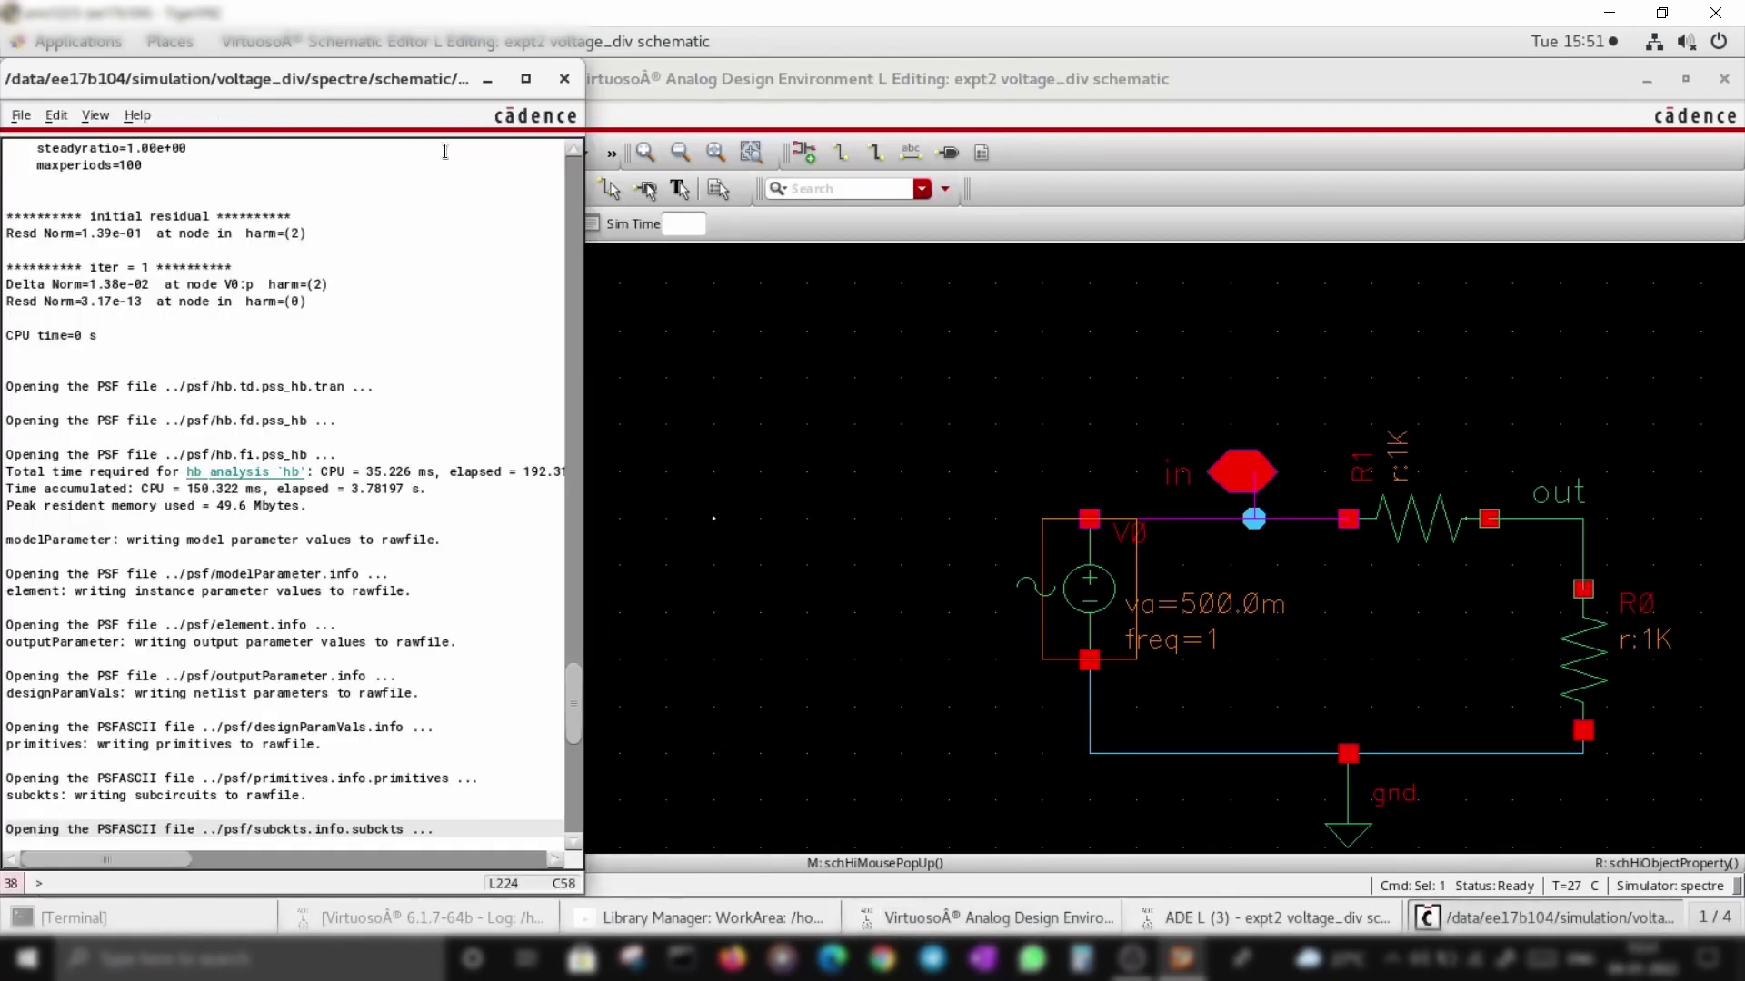
pyautogui.click(564, 80)
pyautogui.click(1317, 917)
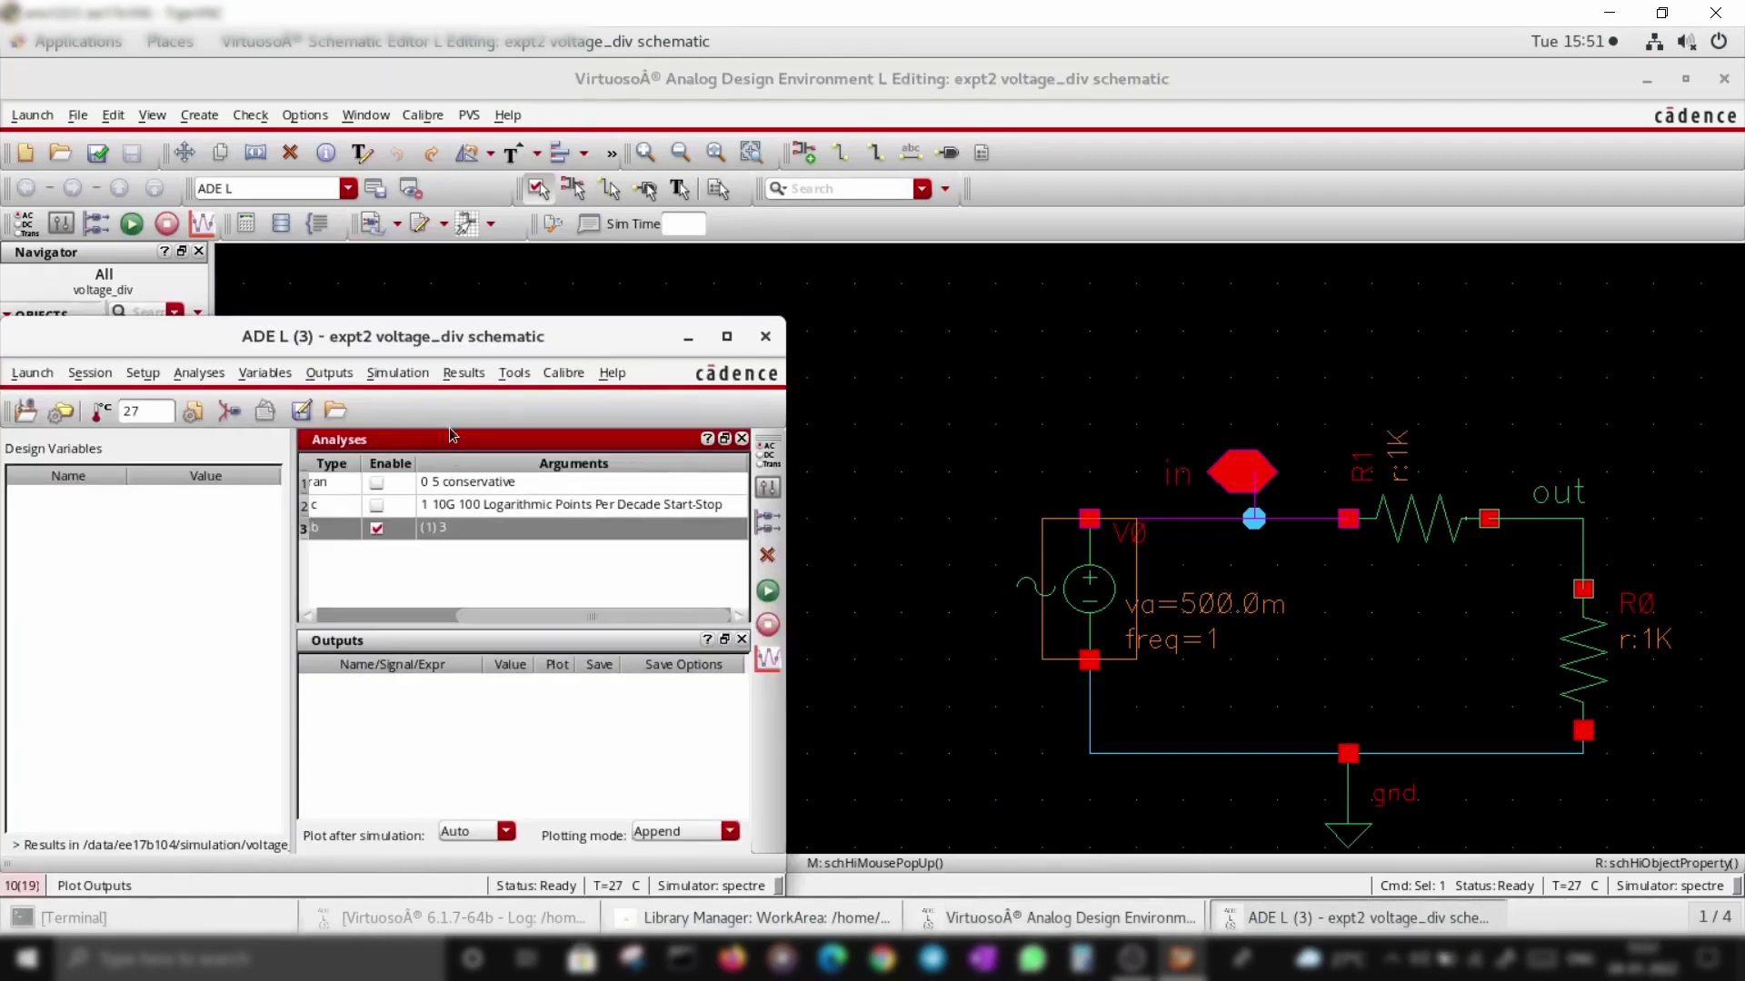
pyautogui.click(470, 374)
pyautogui.moveTo(502, 437)
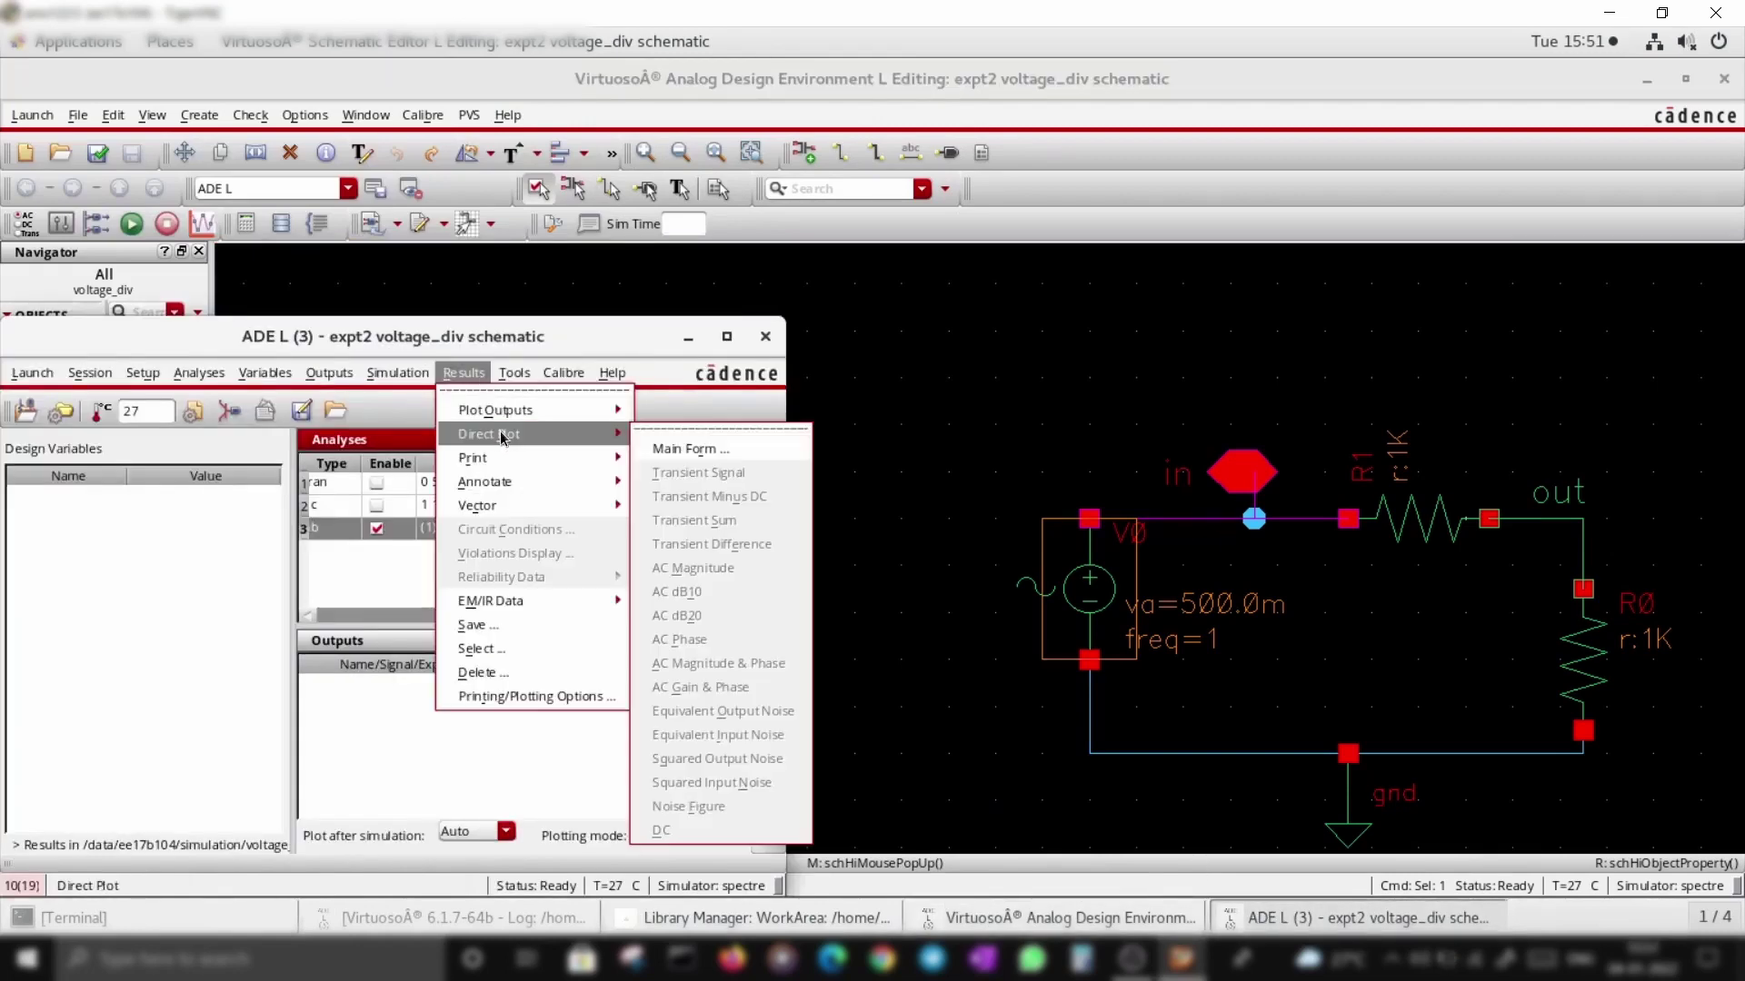
pyautogui.click(690, 448)
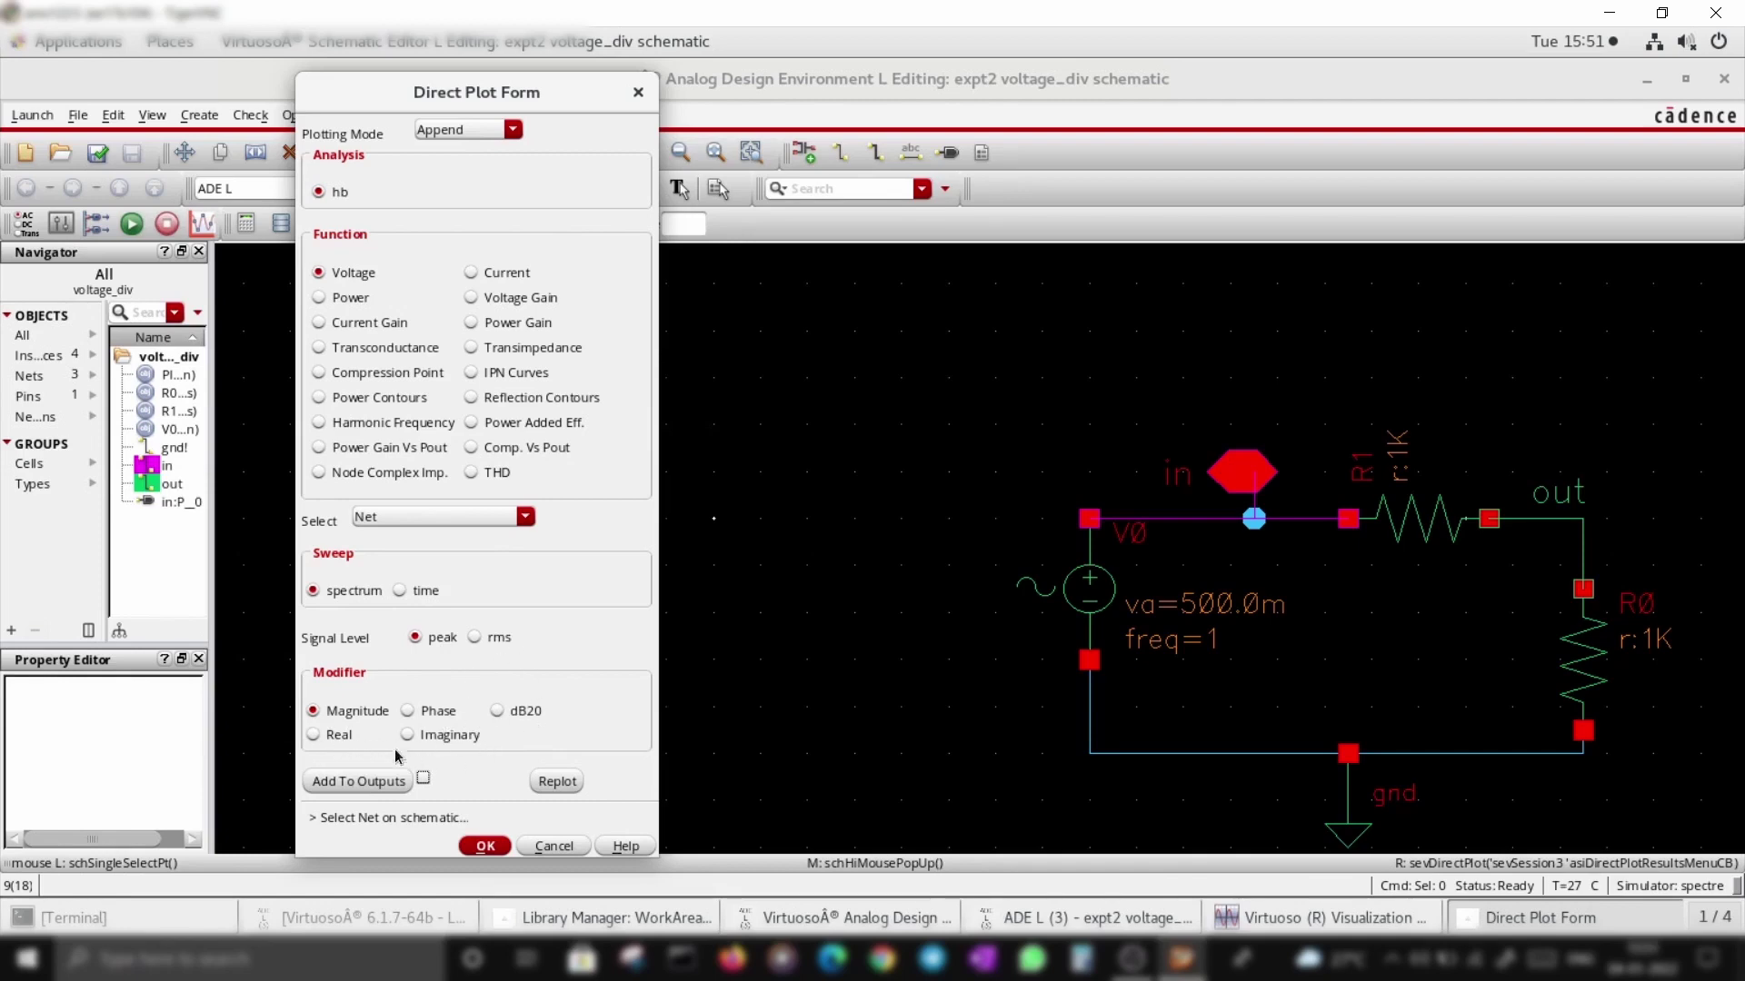
# Step: Plot the voltage magnitude spectrum of the in net, then set the plot window aside
pyautogui.click(1198, 522)
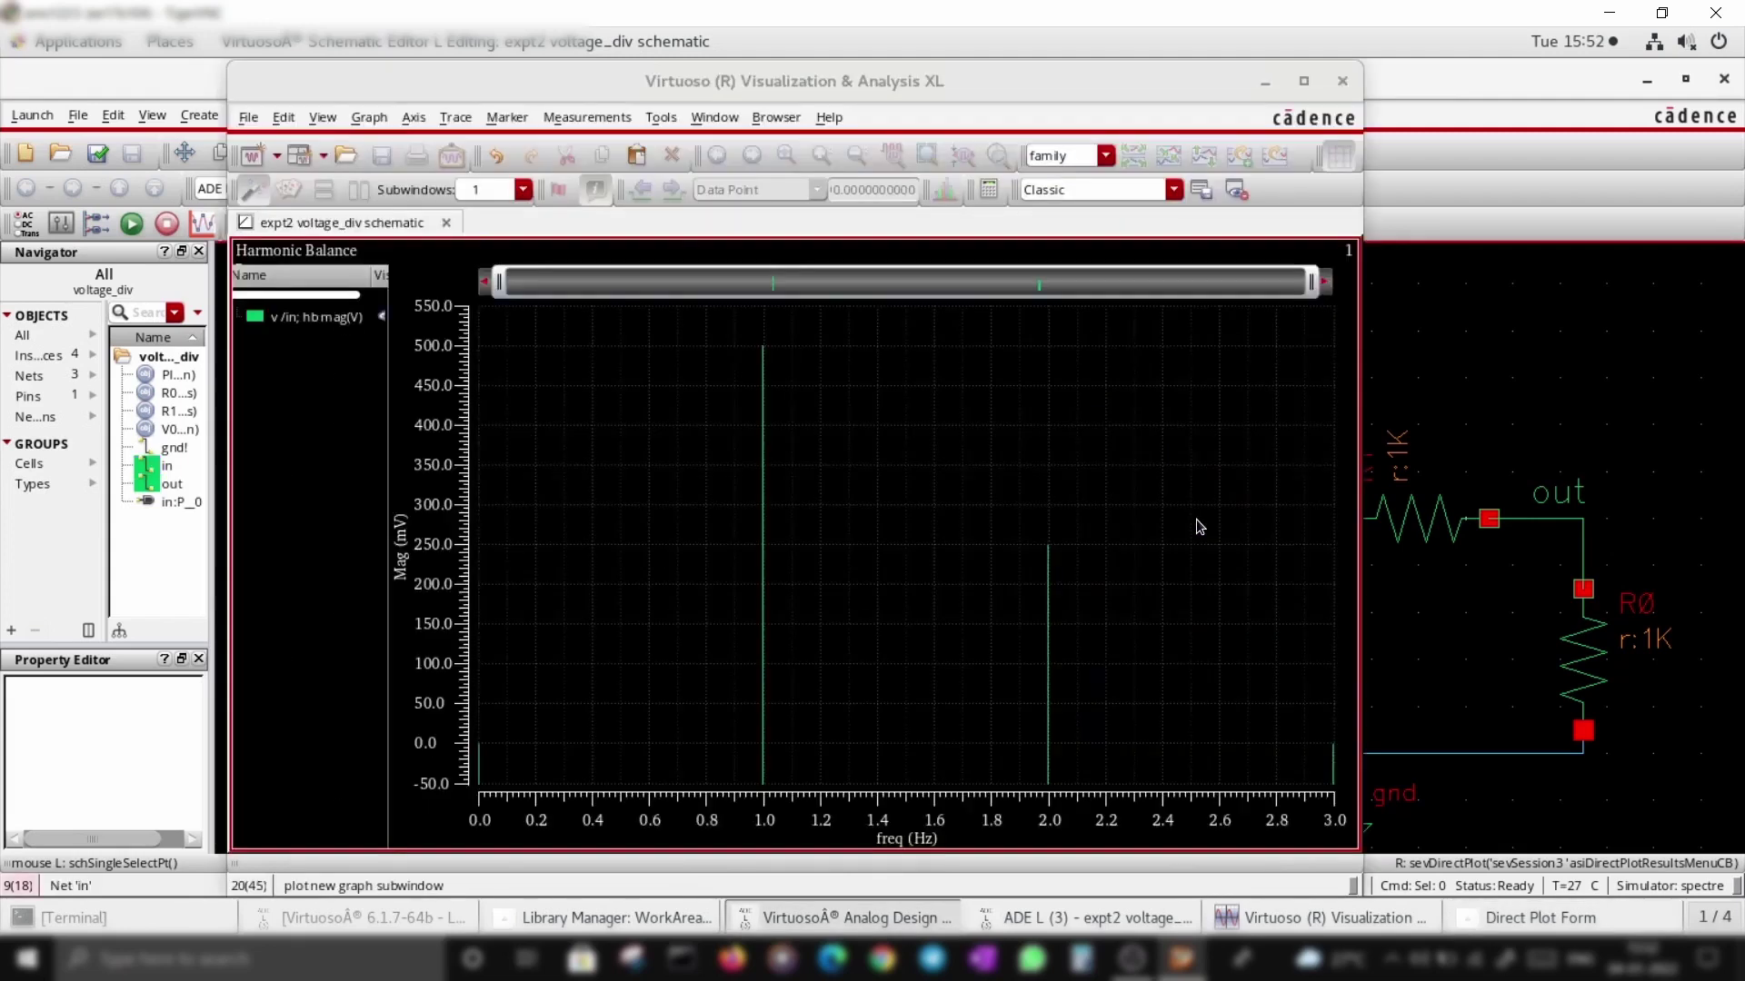
pyautogui.moveTo(768, 359)
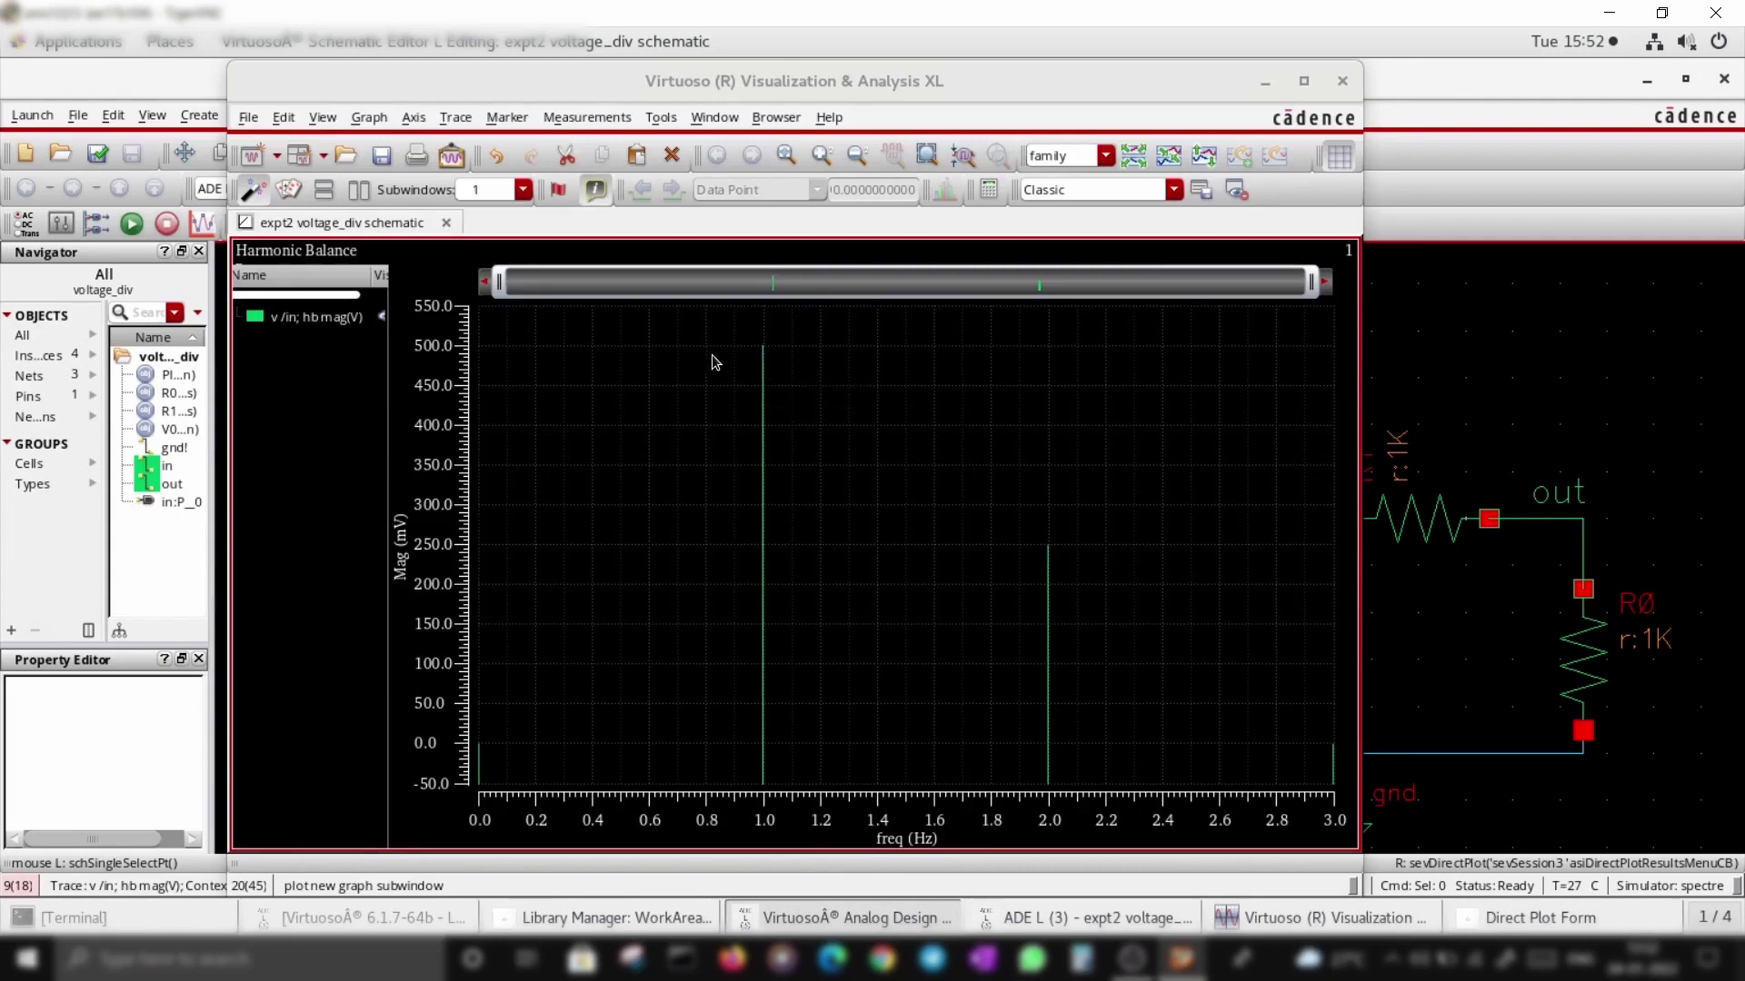
pyautogui.moveTo(1049, 545)
pyautogui.click(1261, 83)
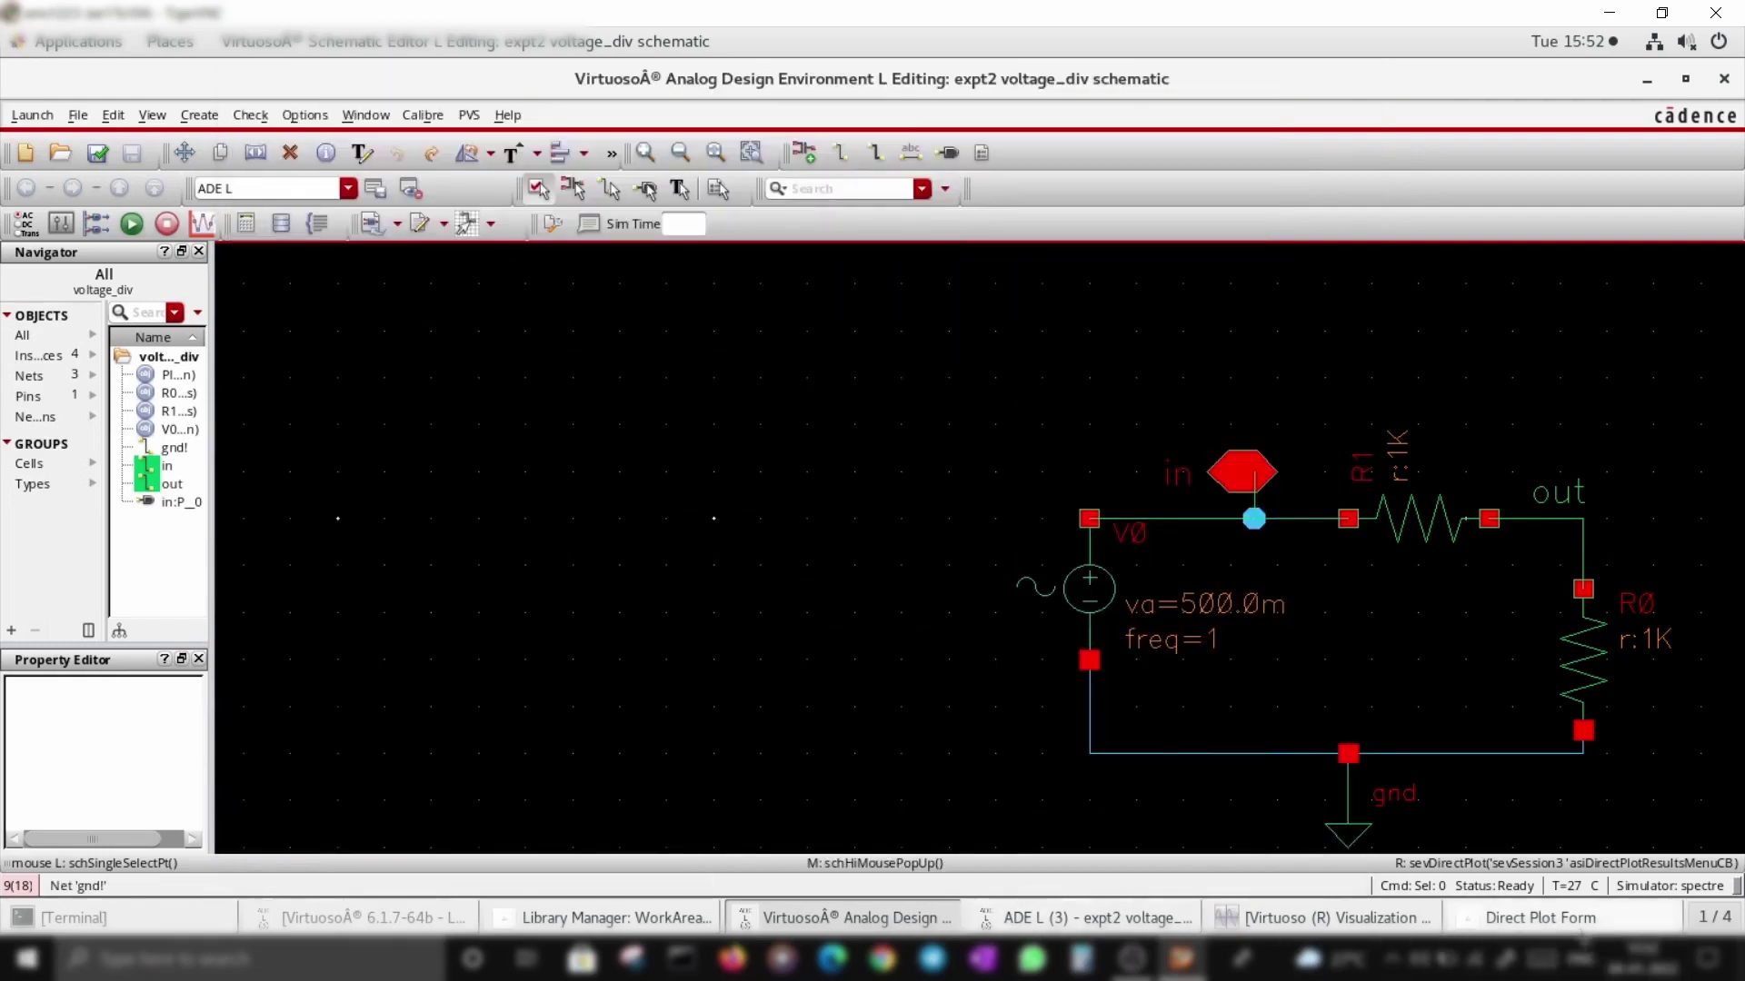
# Step: Plot the in net's phase spectrum (270° at 1 Hz, 360° at 2 Hz), then close the plot
pyautogui.click(1545, 917)
pyautogui.click(407, 711)
pyautogui.click(483, 844)
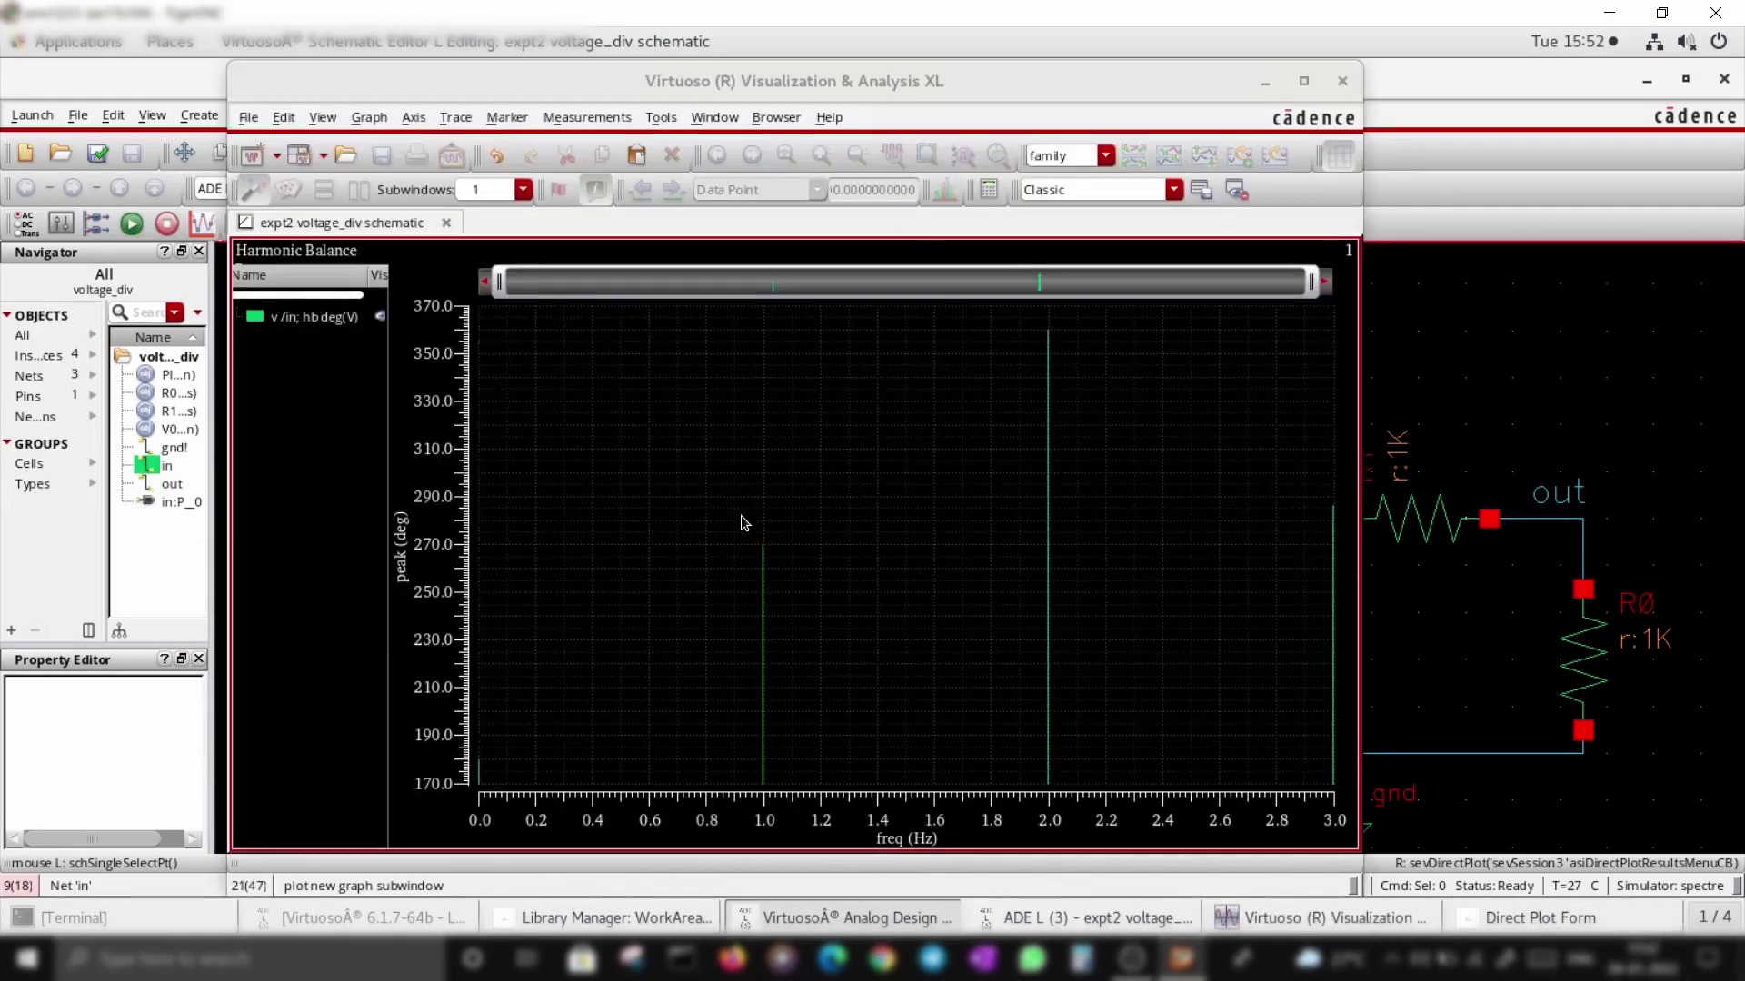
pyautogui.moveTo(764, 551)
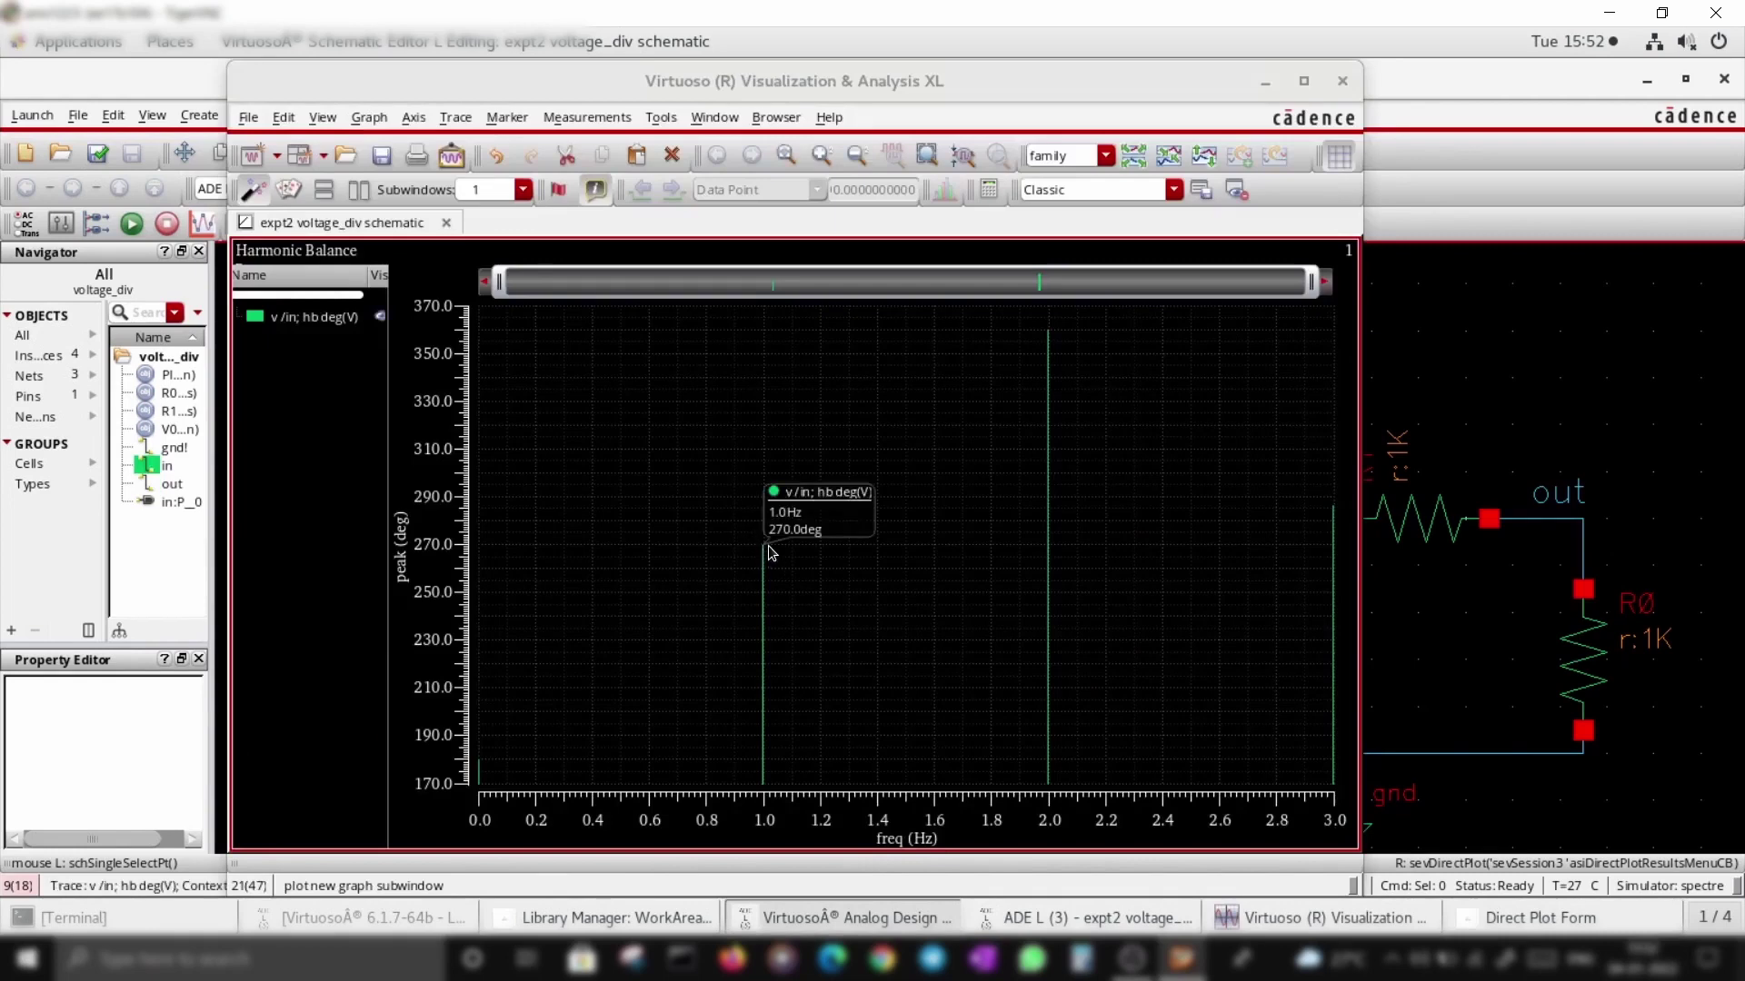
pyautogui.moveTo(1048, 340)
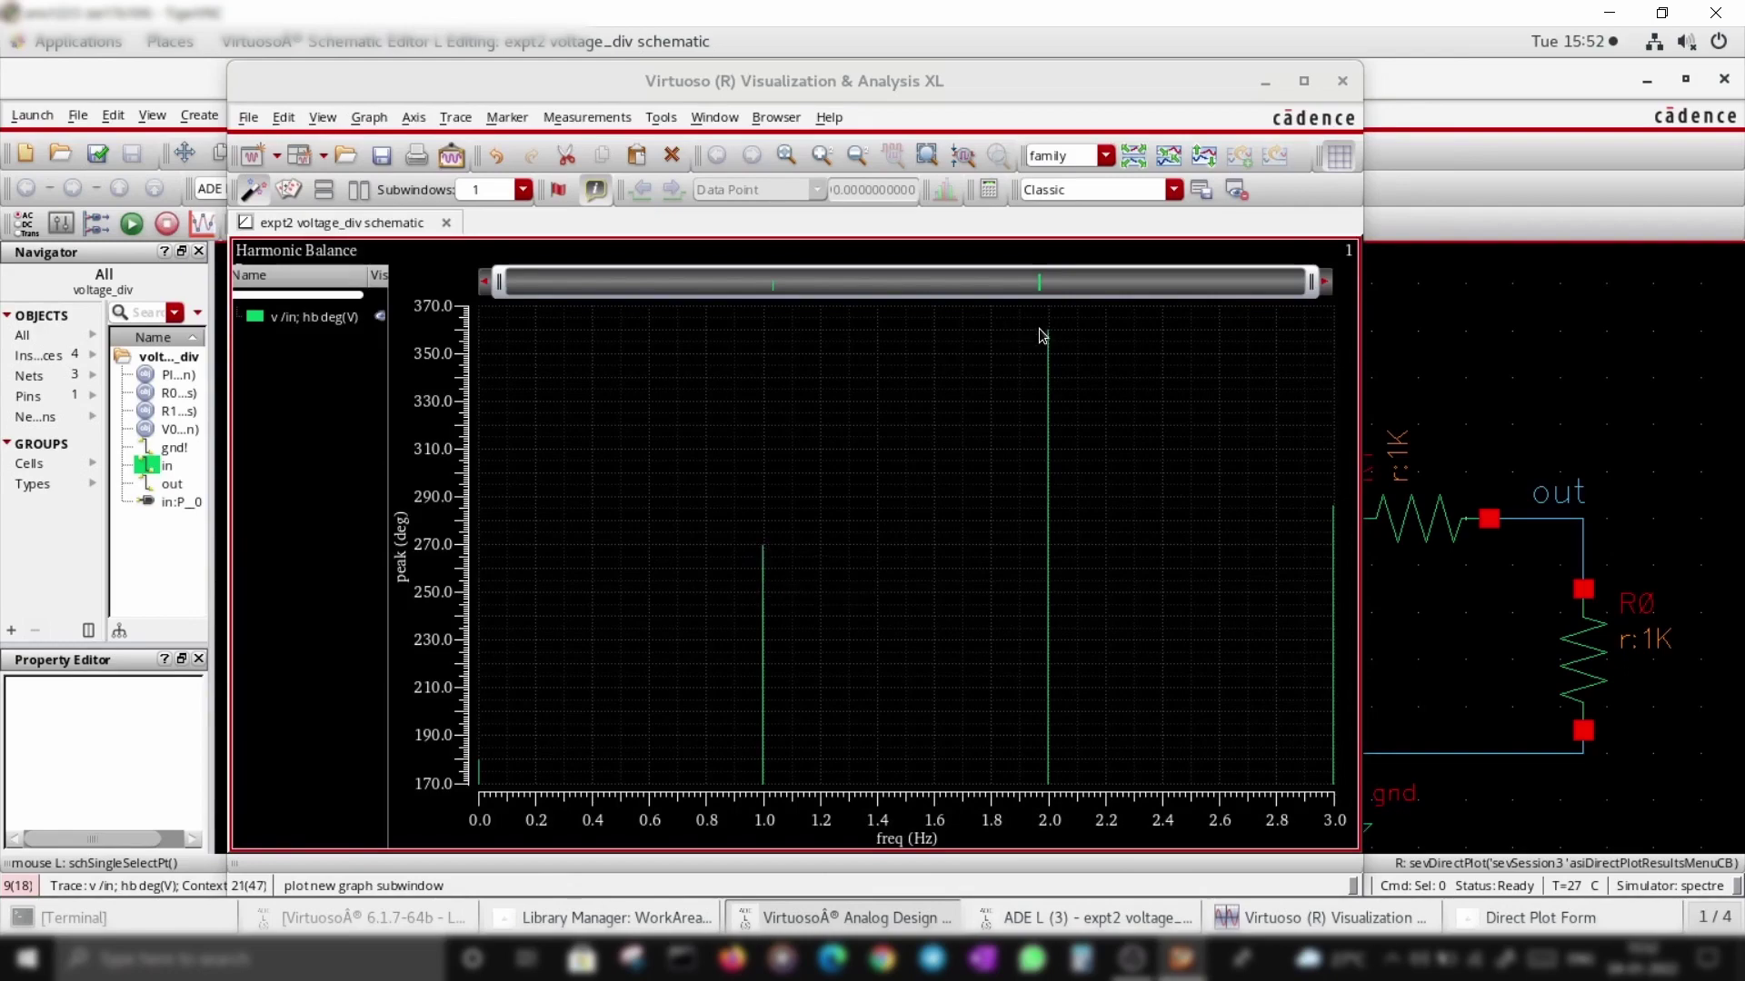
pyautogui.click(1342, 80)
# Step: Delete the sine source V0 and start adding a vpulse source in its place
pyautogui.click(777, 566)
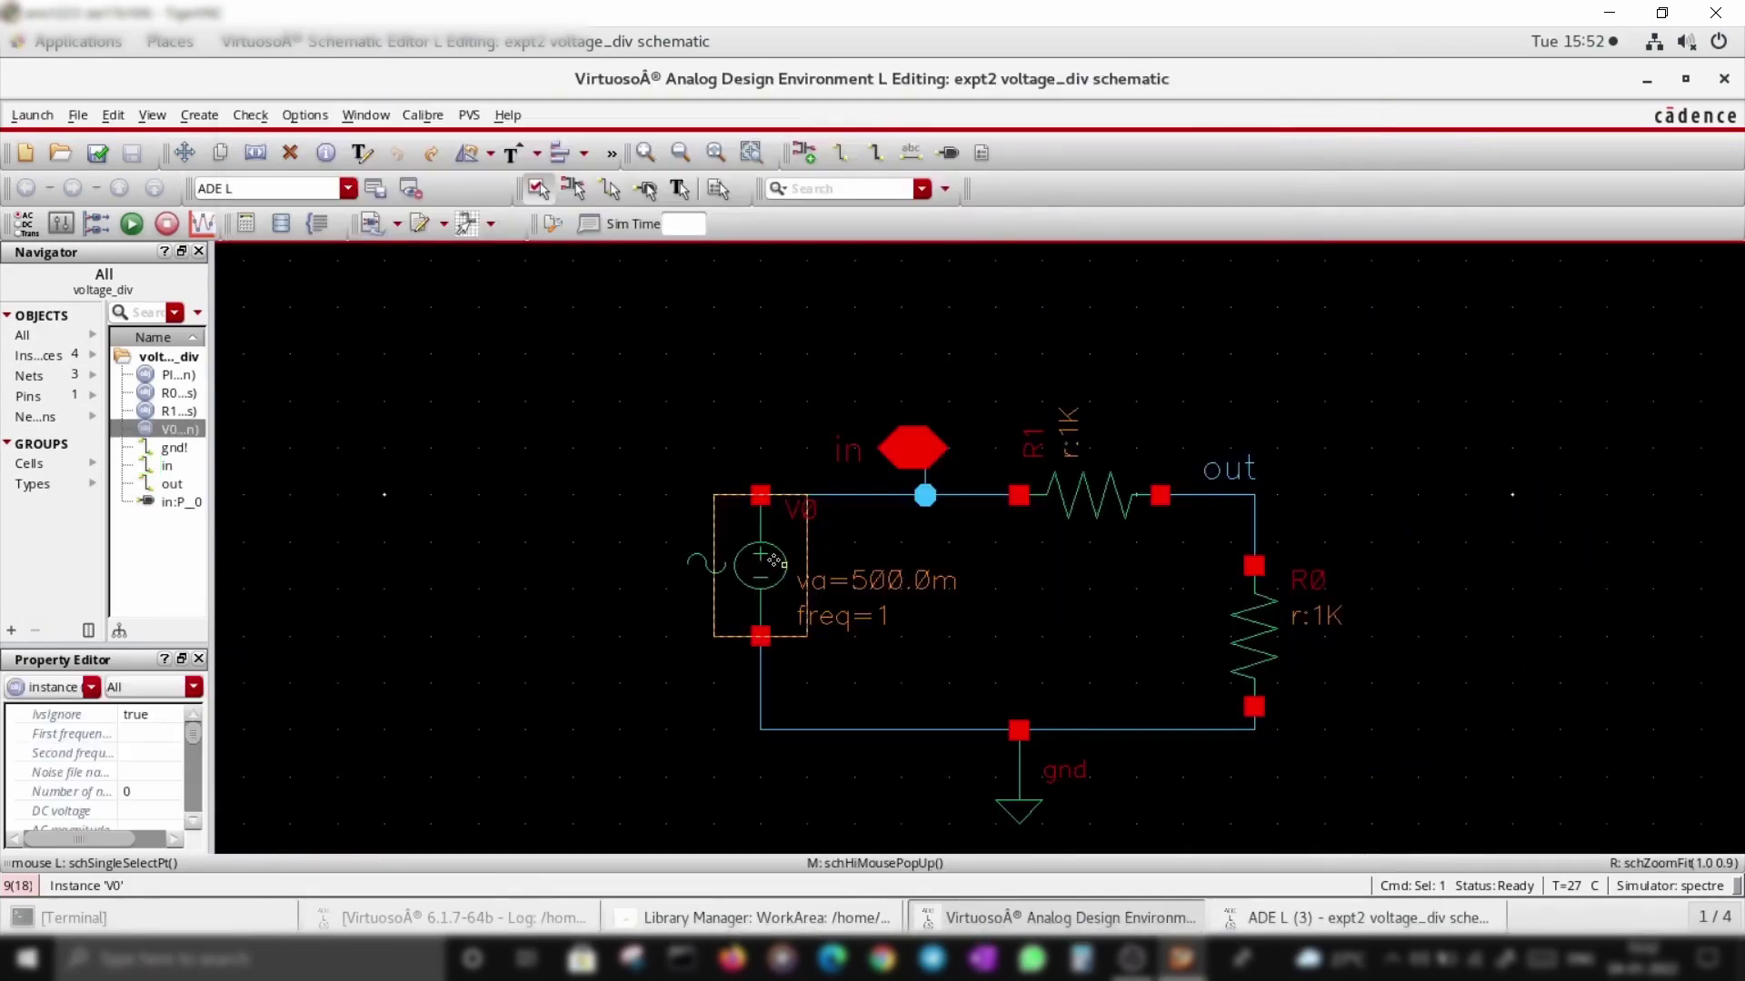
pyautogui.press('Delete')
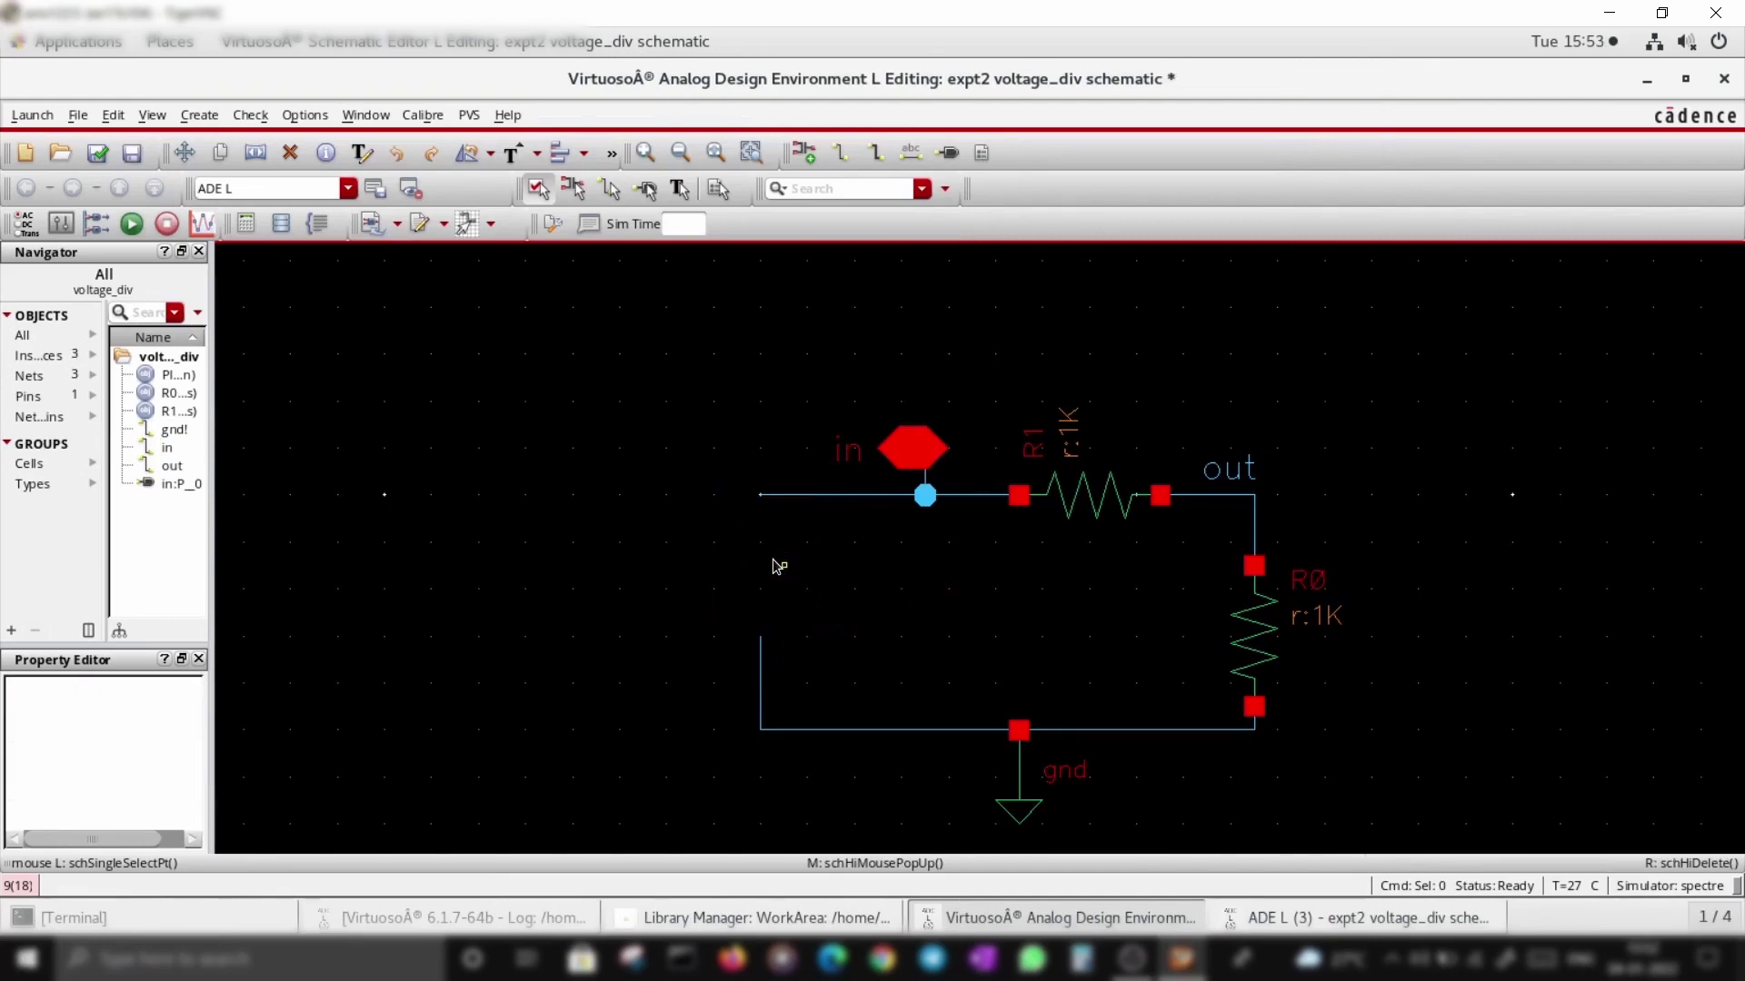
pyautogui.press('i')
pyautogui.scroll(3, 952, 611)
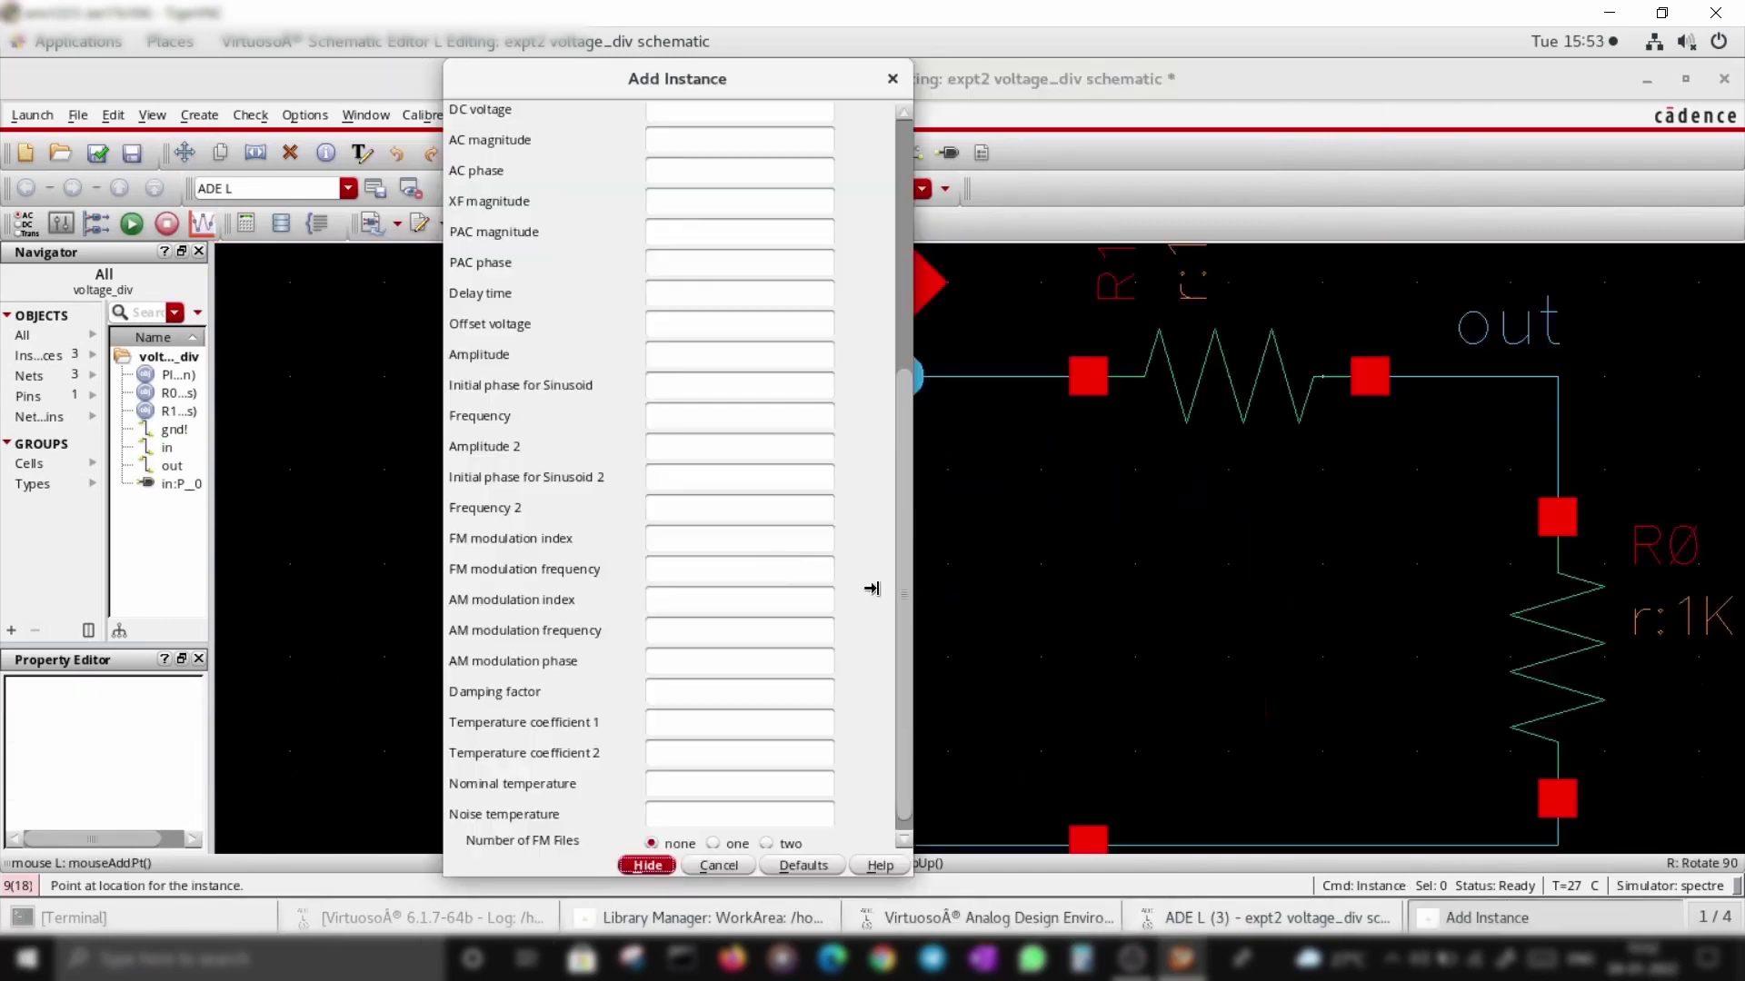
pyautogui.scroll(4, 821, 565)
pyautogui.scroll(3, 807, 529)
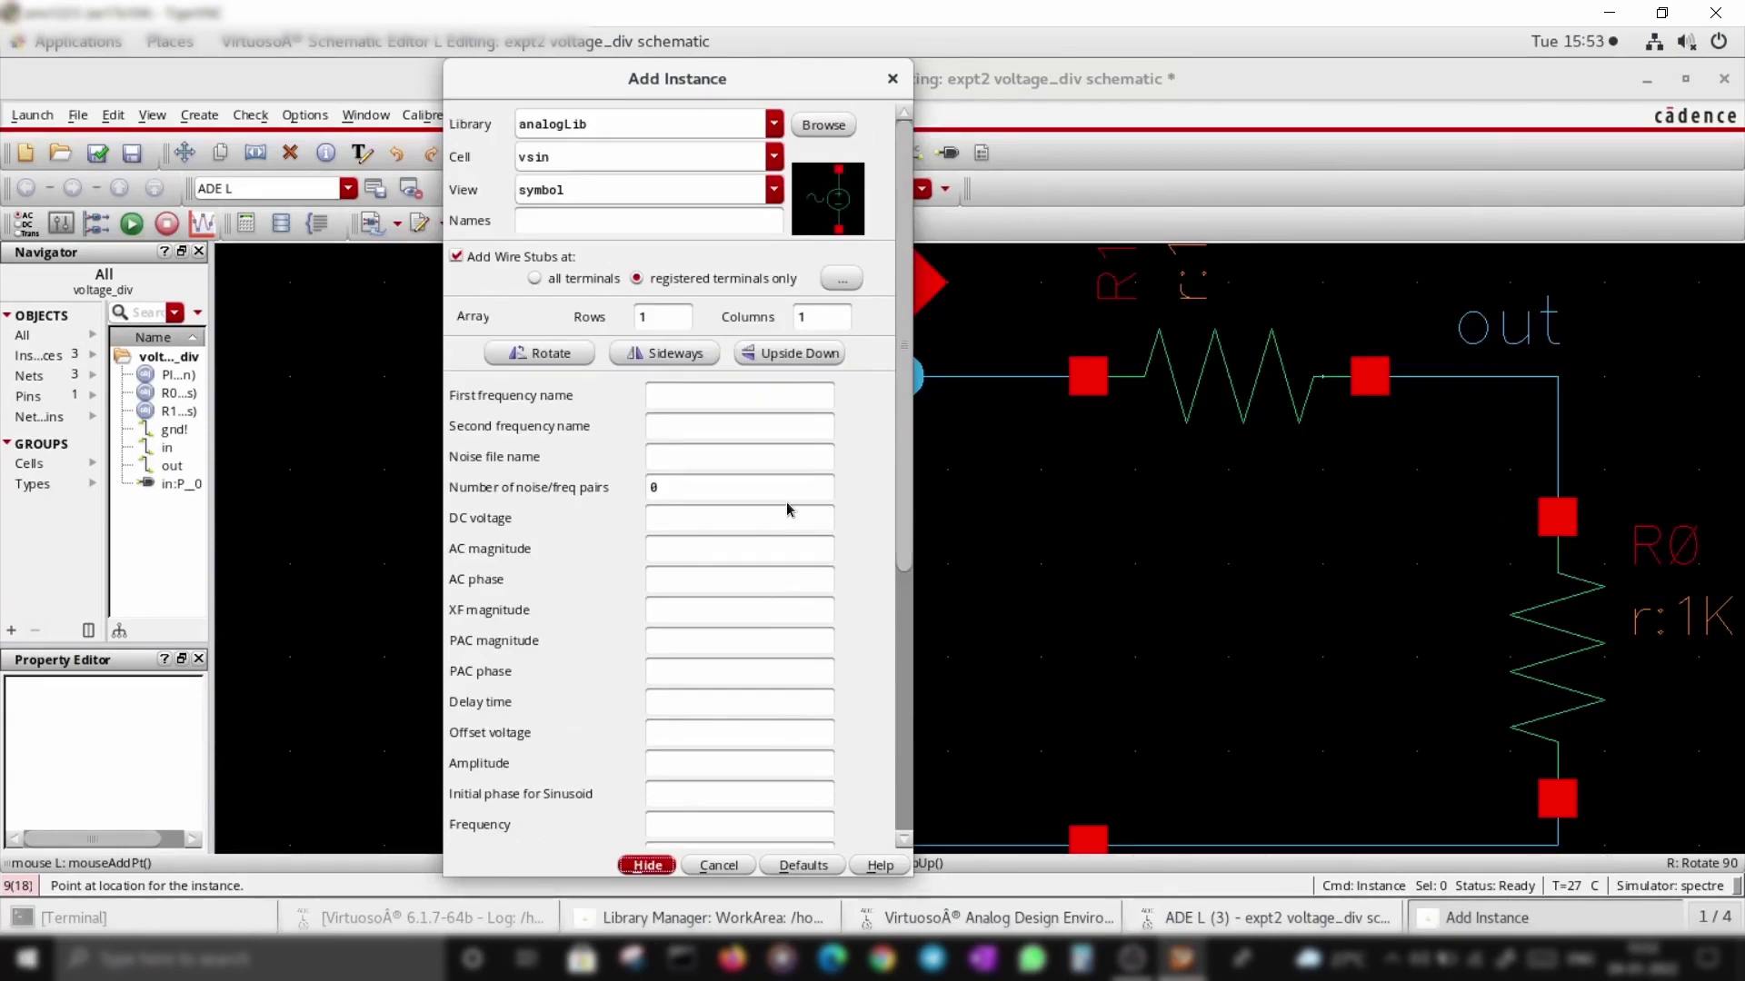
pyautogui.doubleClick(596, 156)
pyautogui.write('vpulse')
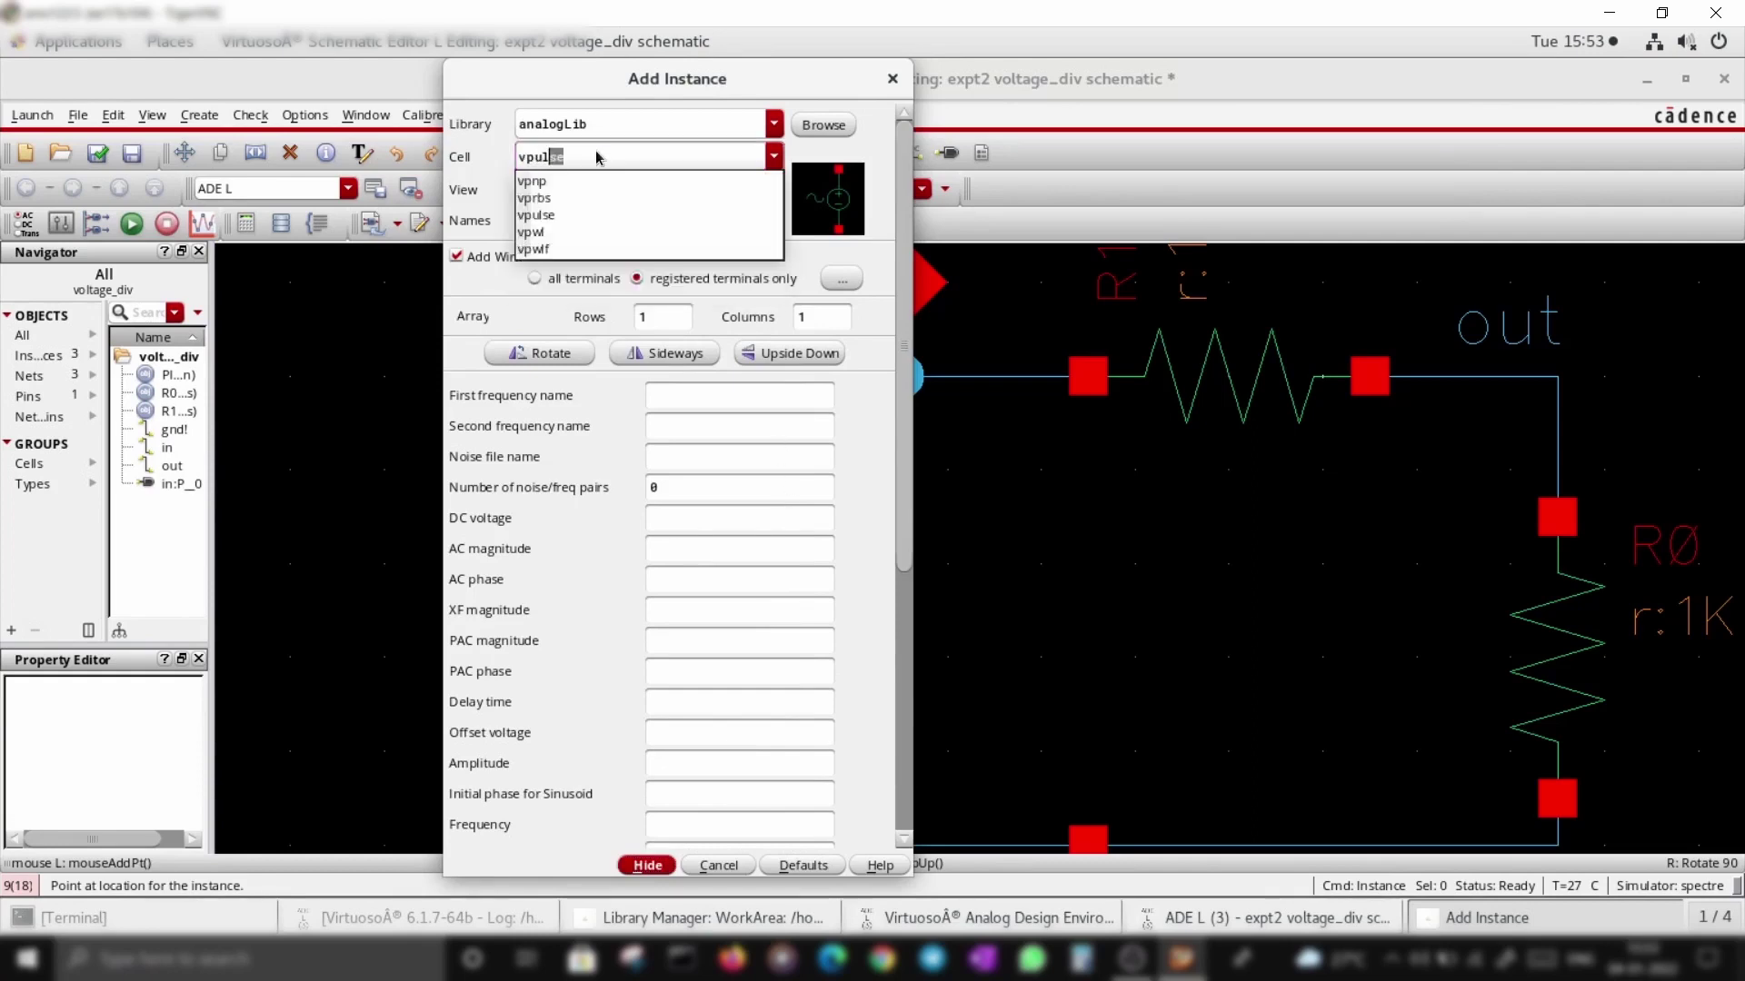
pyautogui.click(596, 156)
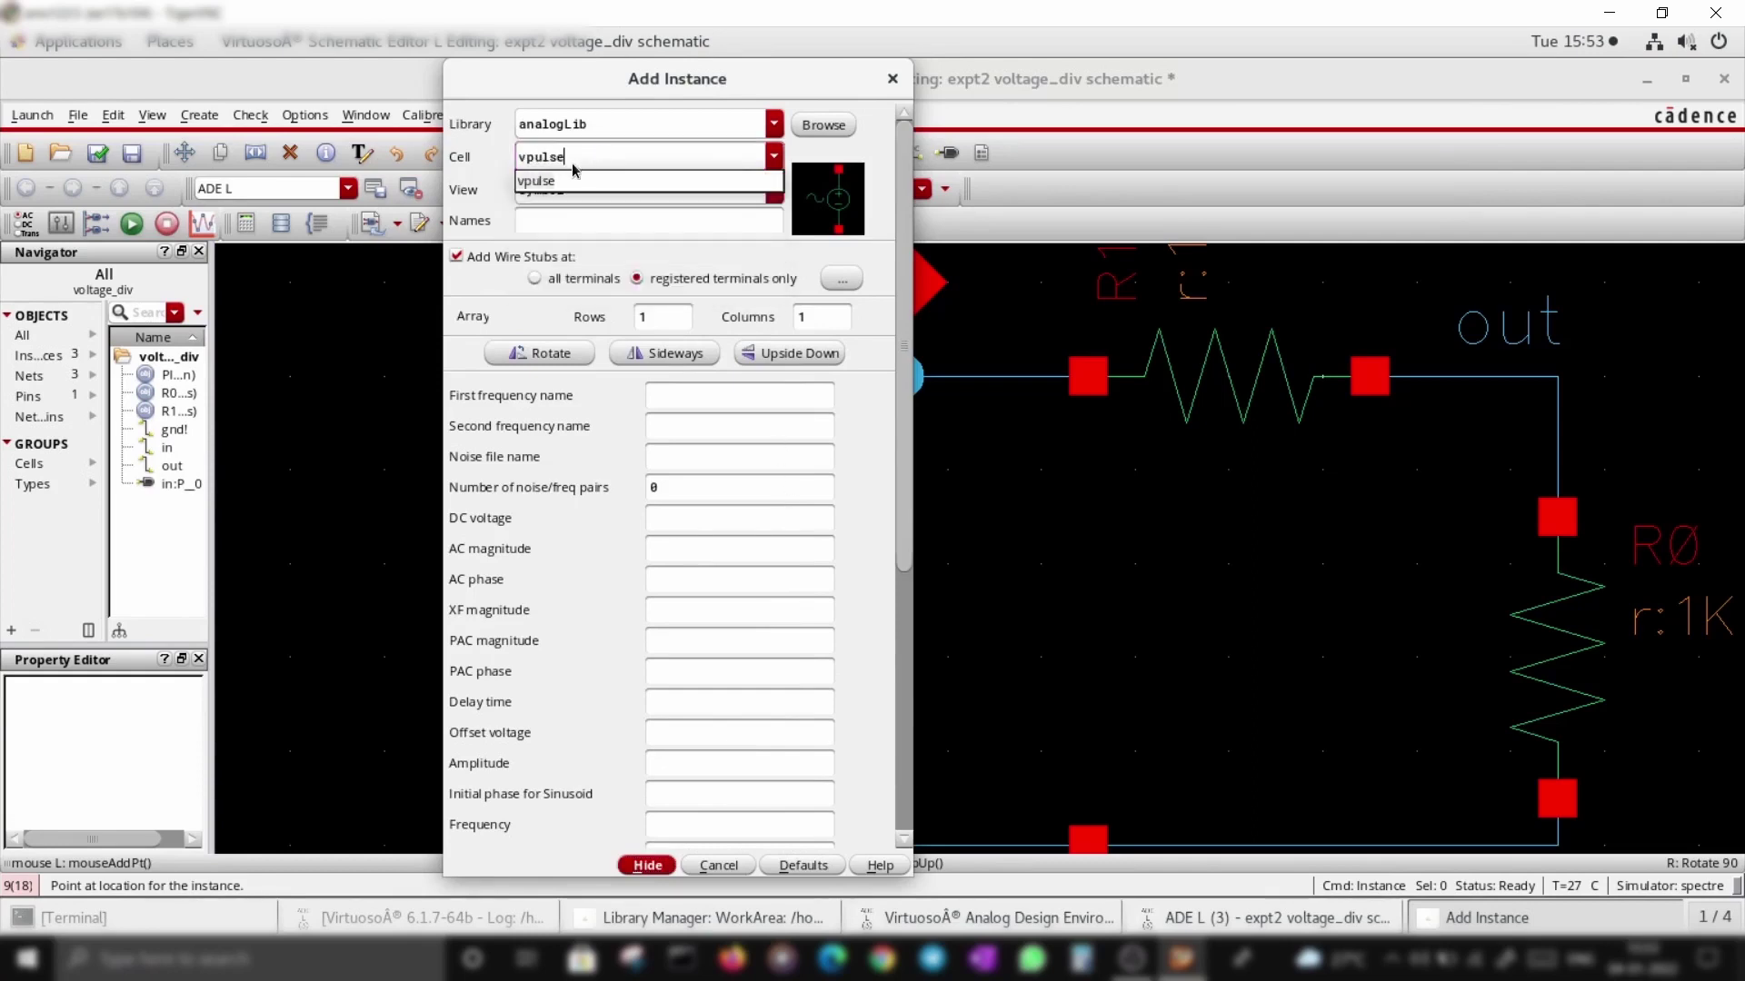
# Step: Set the pulse to 0–1 V, 1 s period, 1u rise/fall, 500m width, and place it left of the divider
pyautogui.scroll(-5, 724, 509)
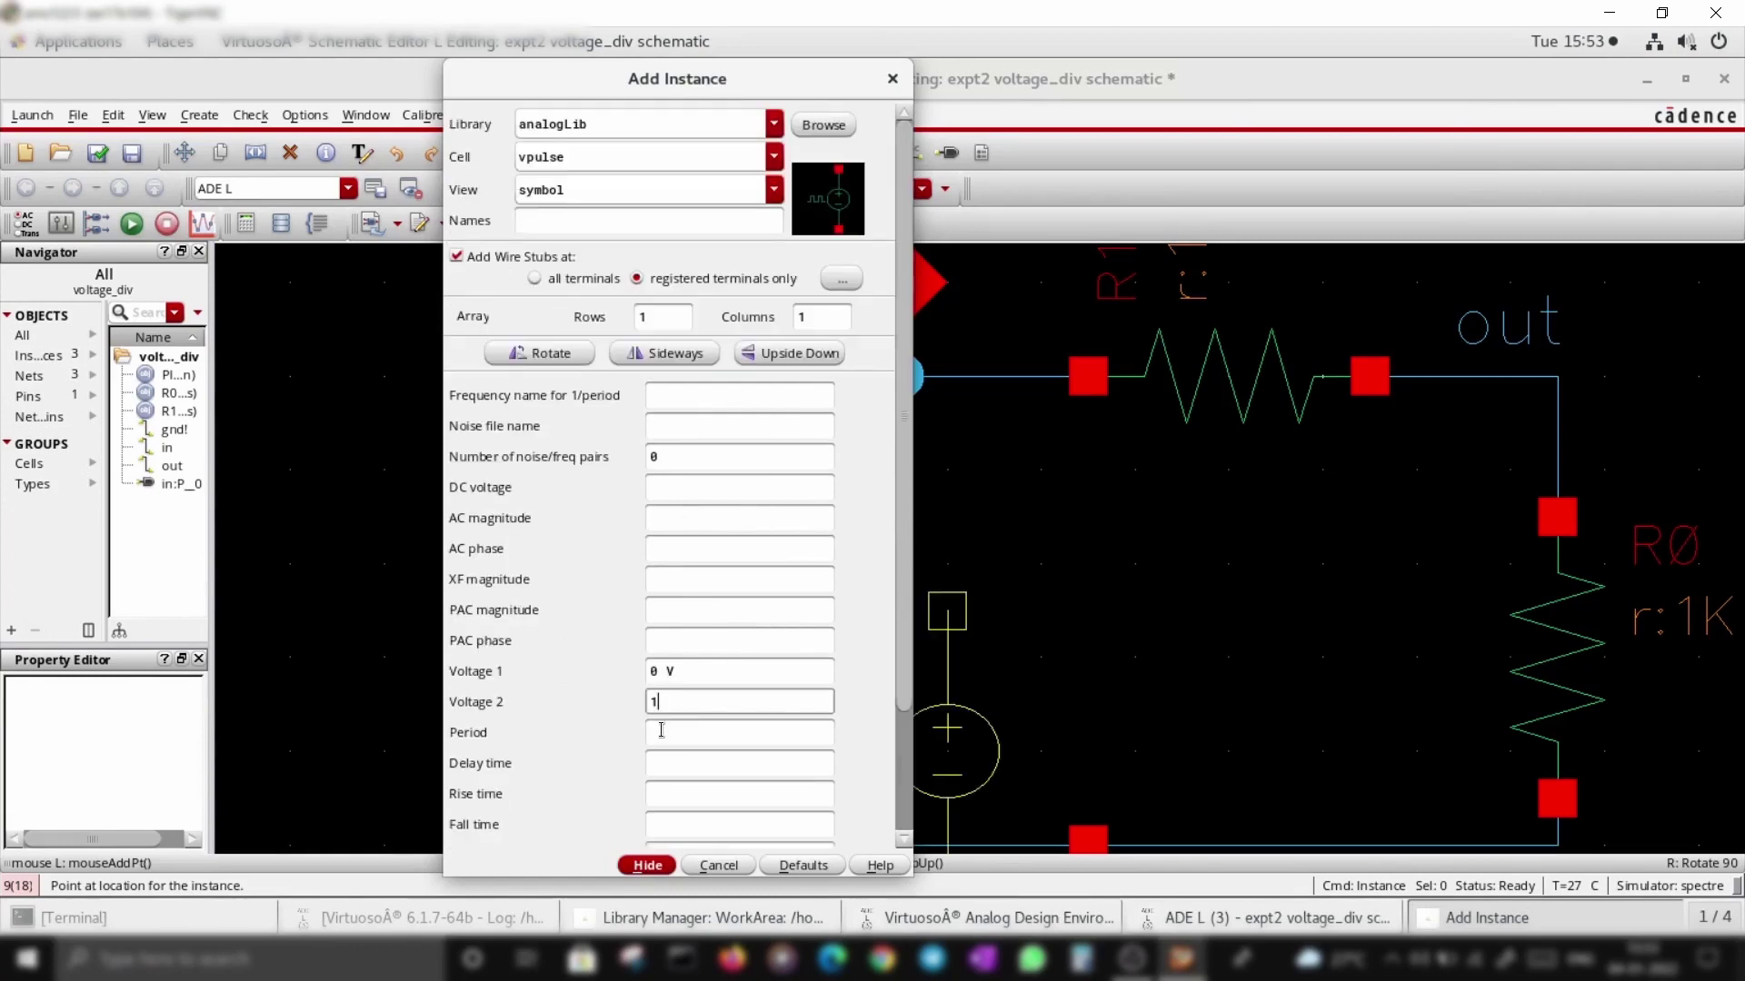
pyautogui.click(660, 730)
pyautogui.write('1')
pyautogui.scroll(-2, 677, 736)
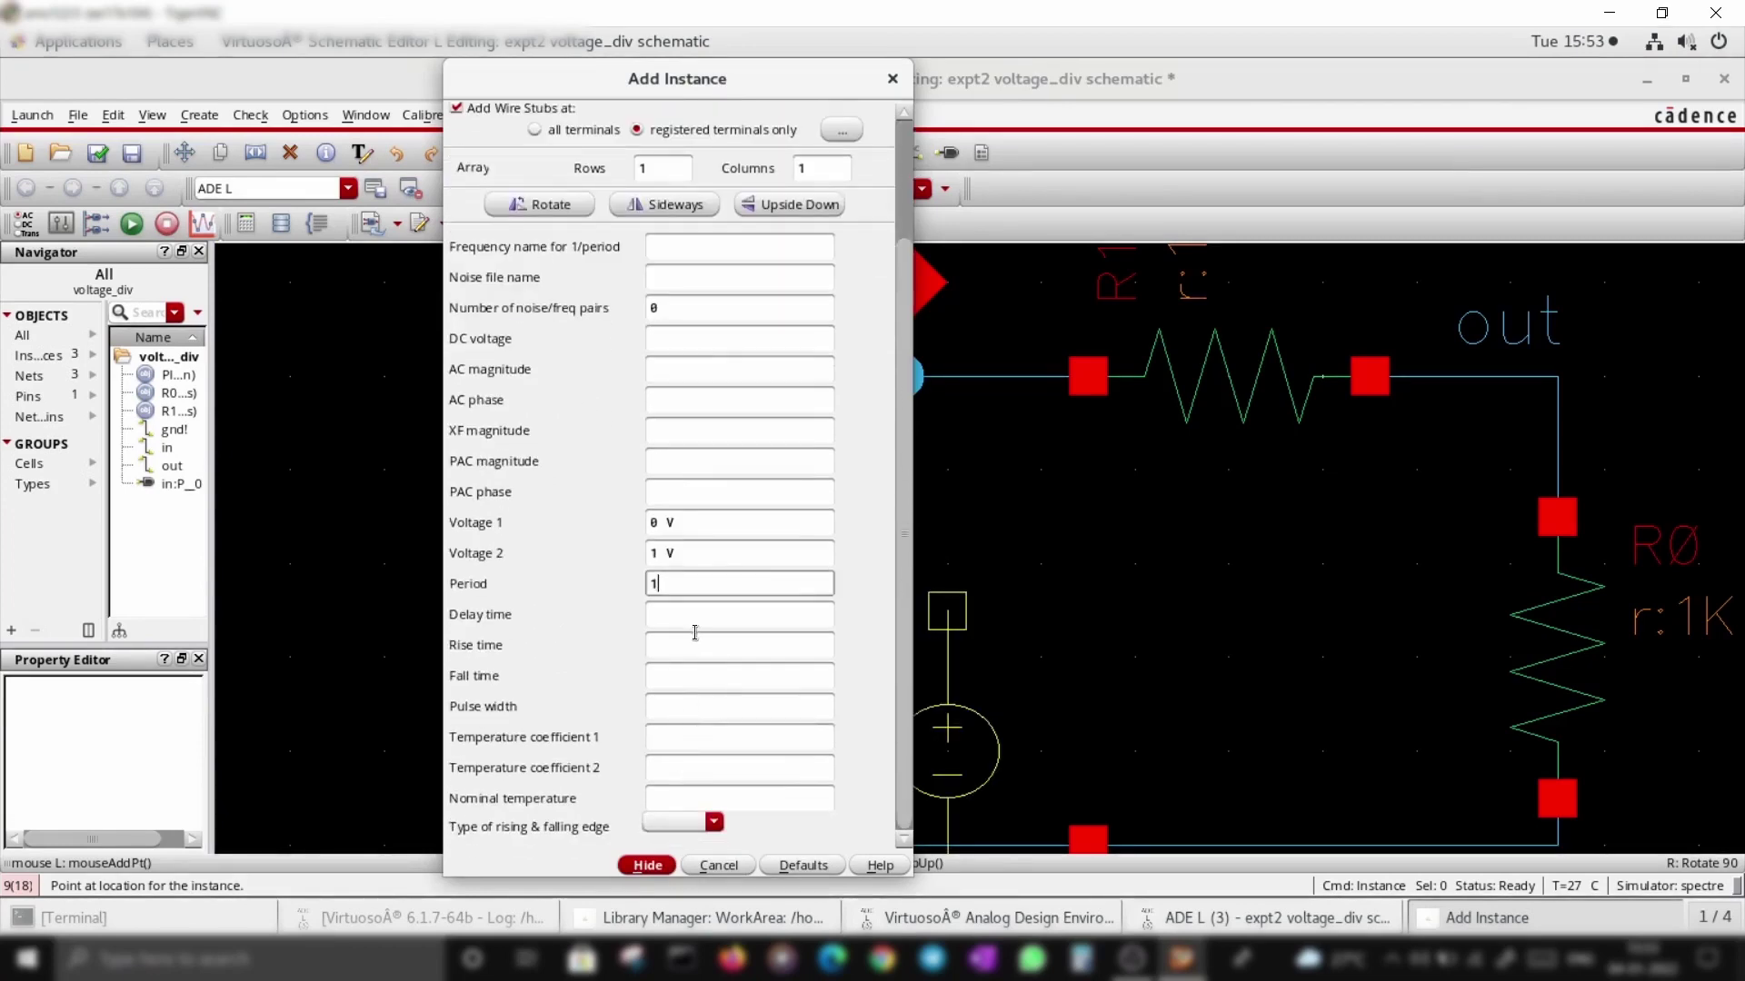
pyautogui.click(696, 647)
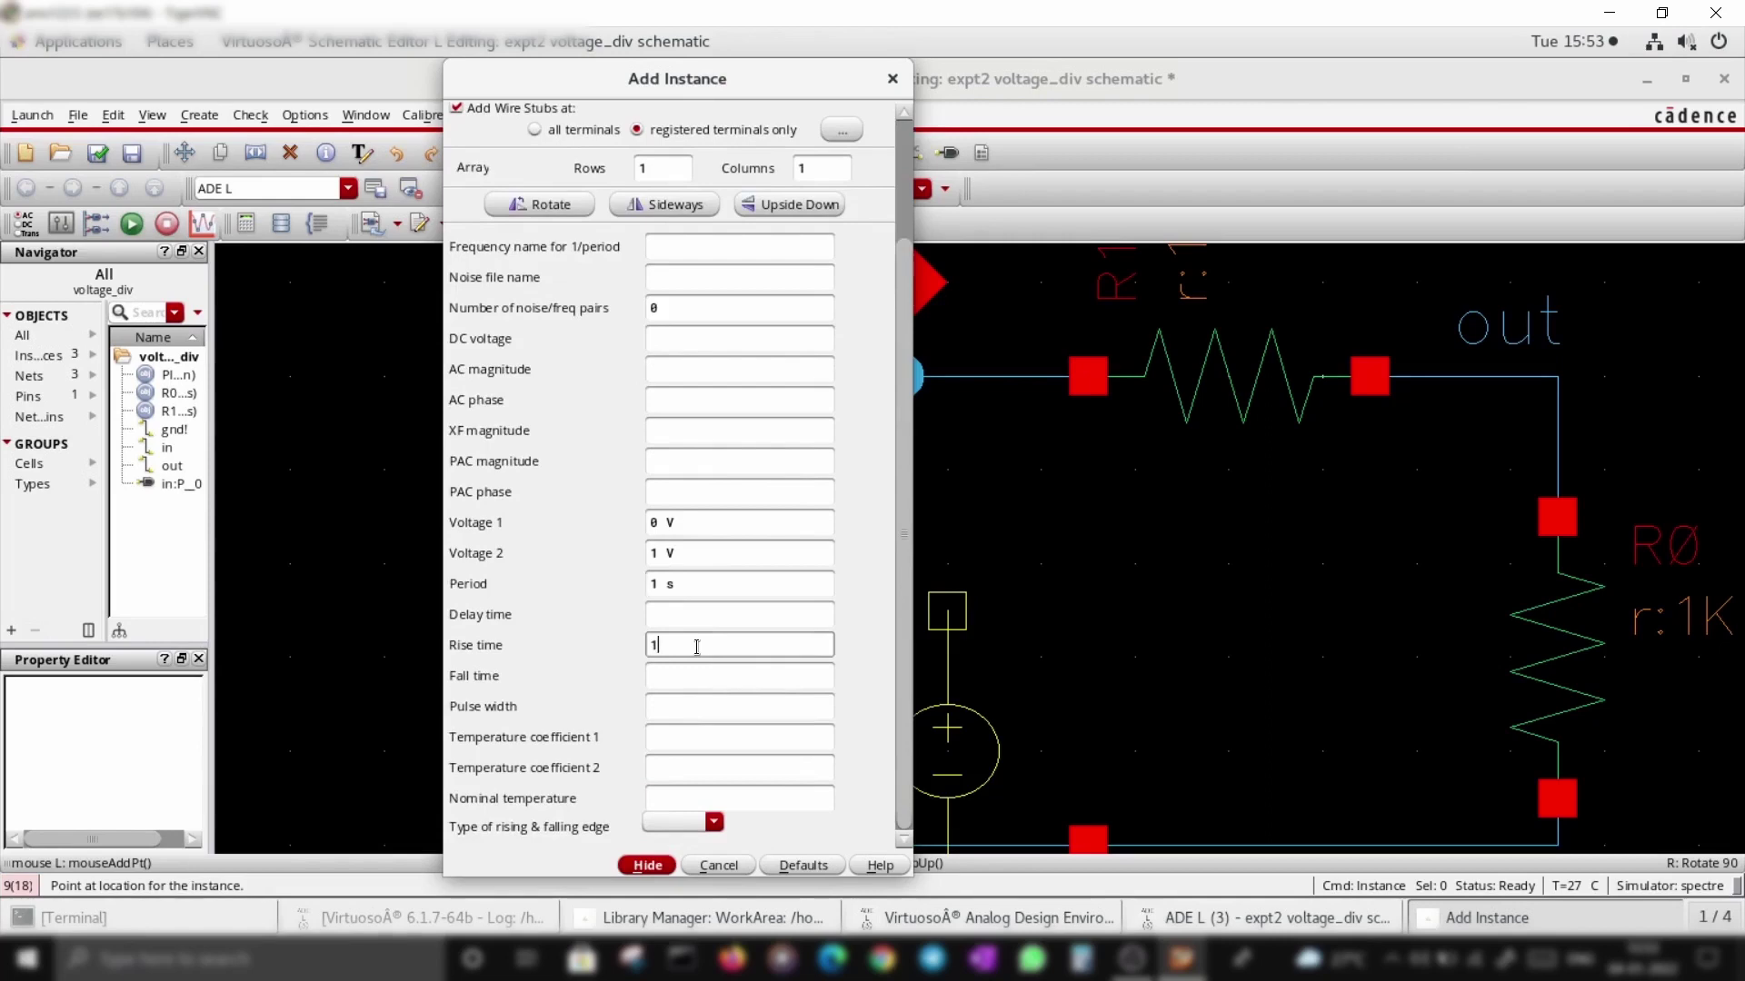
pyautogui.write('1m')
pyautogui.click(704, 682)
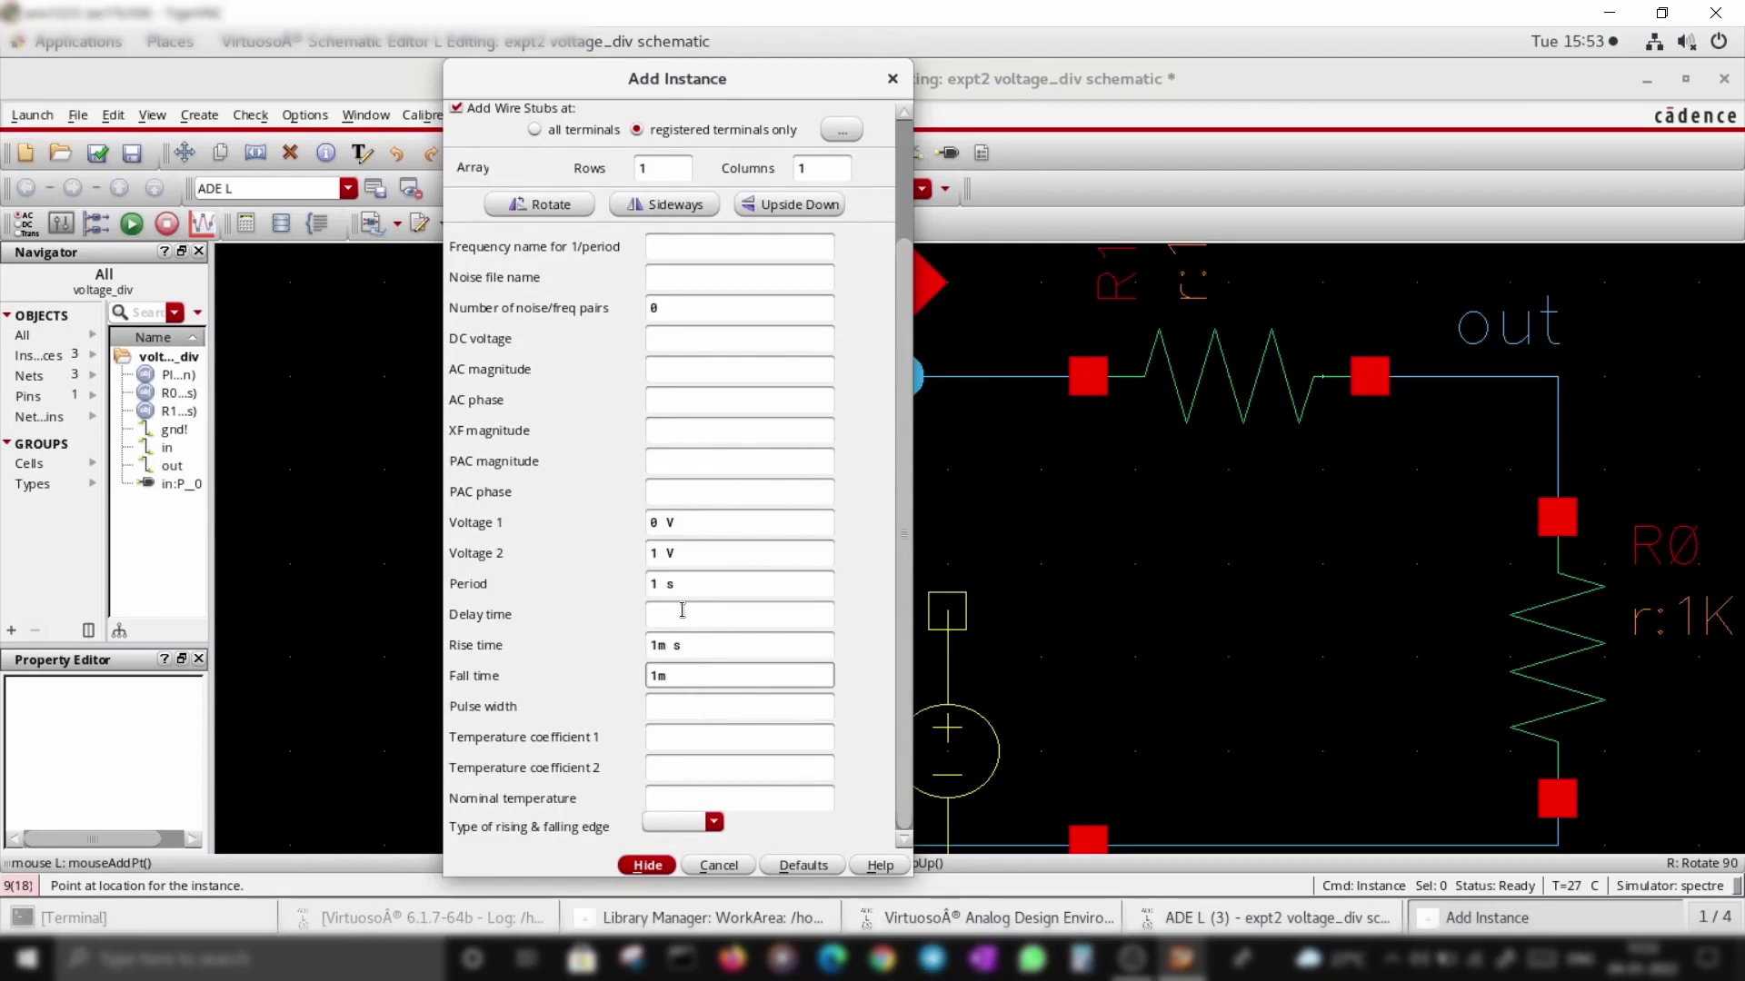
pyautogui.click(688, 704)
pyautogui.click(663, 644)
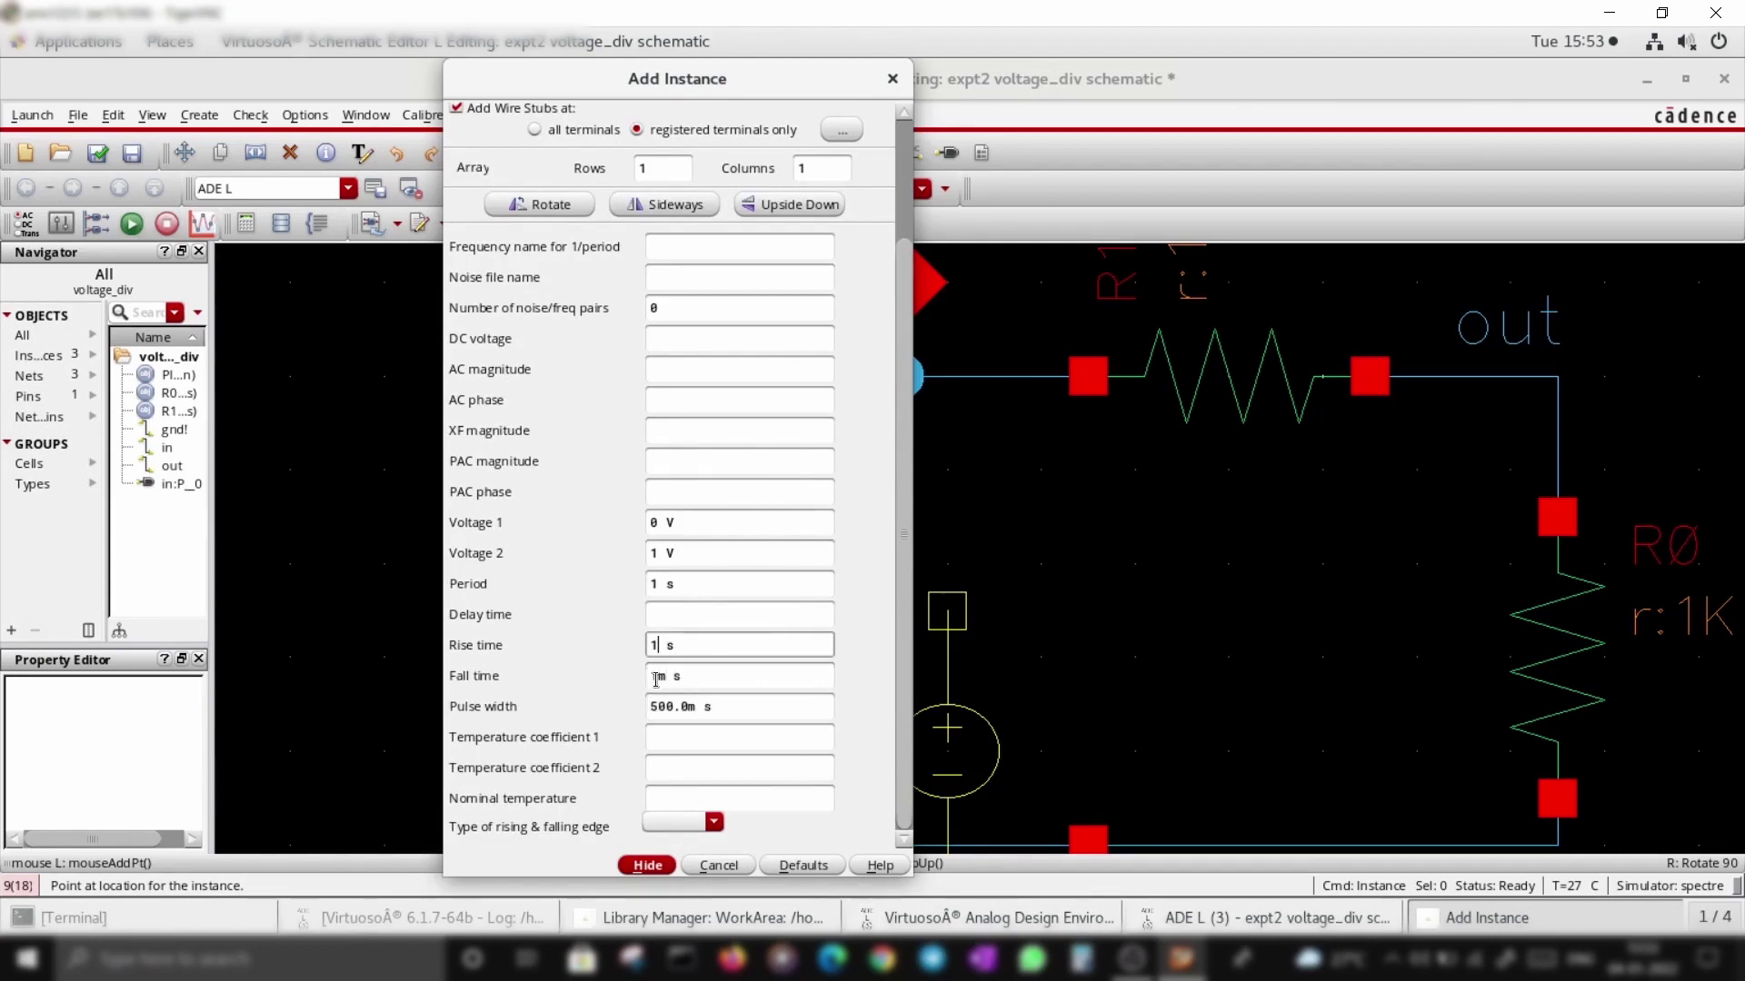
pyautogui.click(663, 673)
pyautogui.click(669, 611)
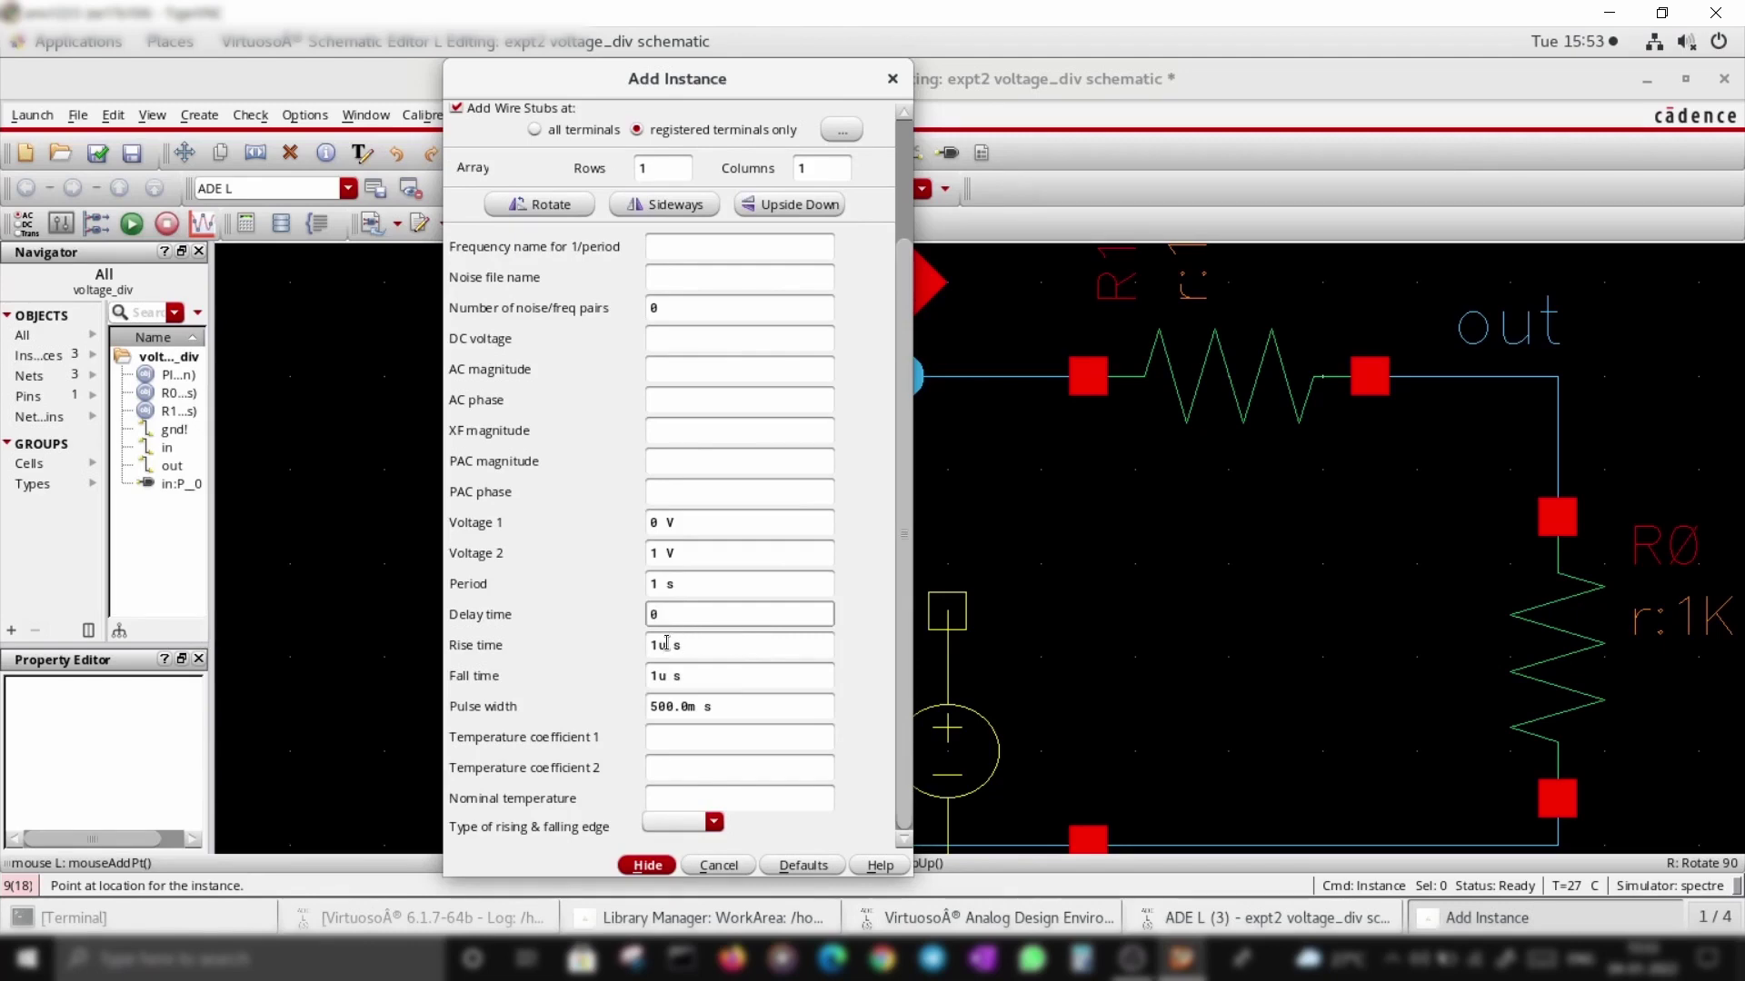
pyautogui.click(647, 865)
pyautogui.click(571, 376)
pyautogui.press('Escape')
# Step: Save the voltage divider and run the harmonic balance simulation
pyautogui.press('f')
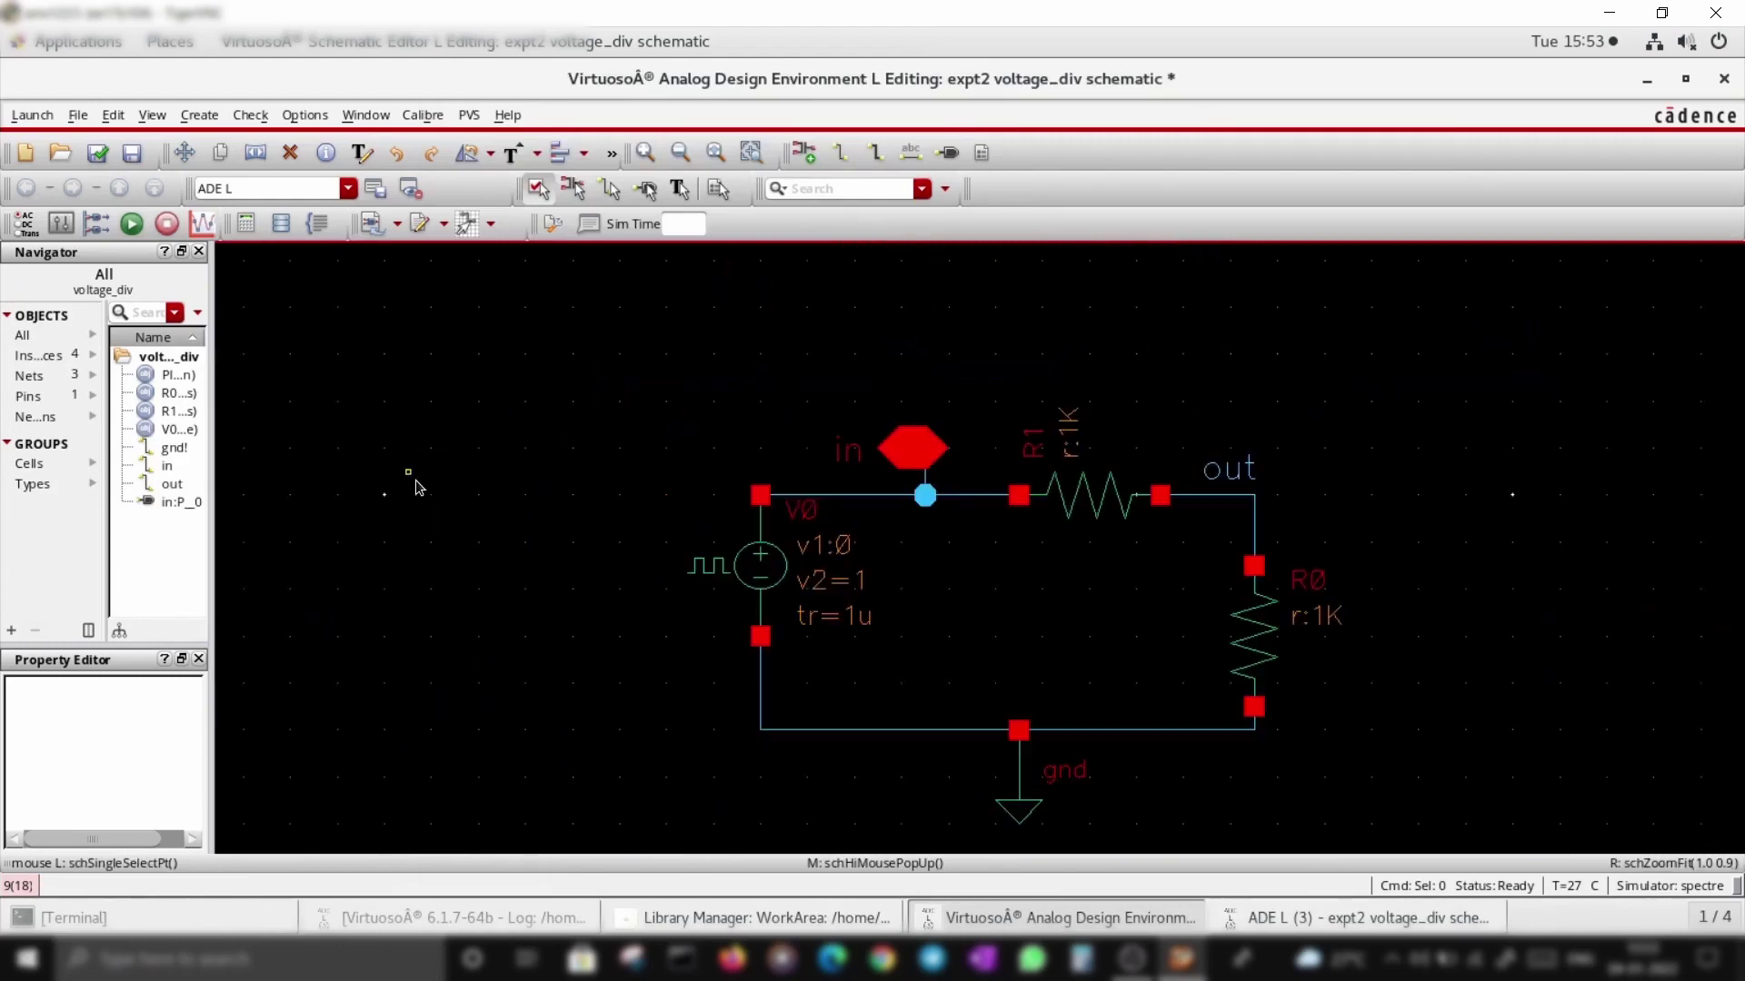
pyautogui.click(98, 152)
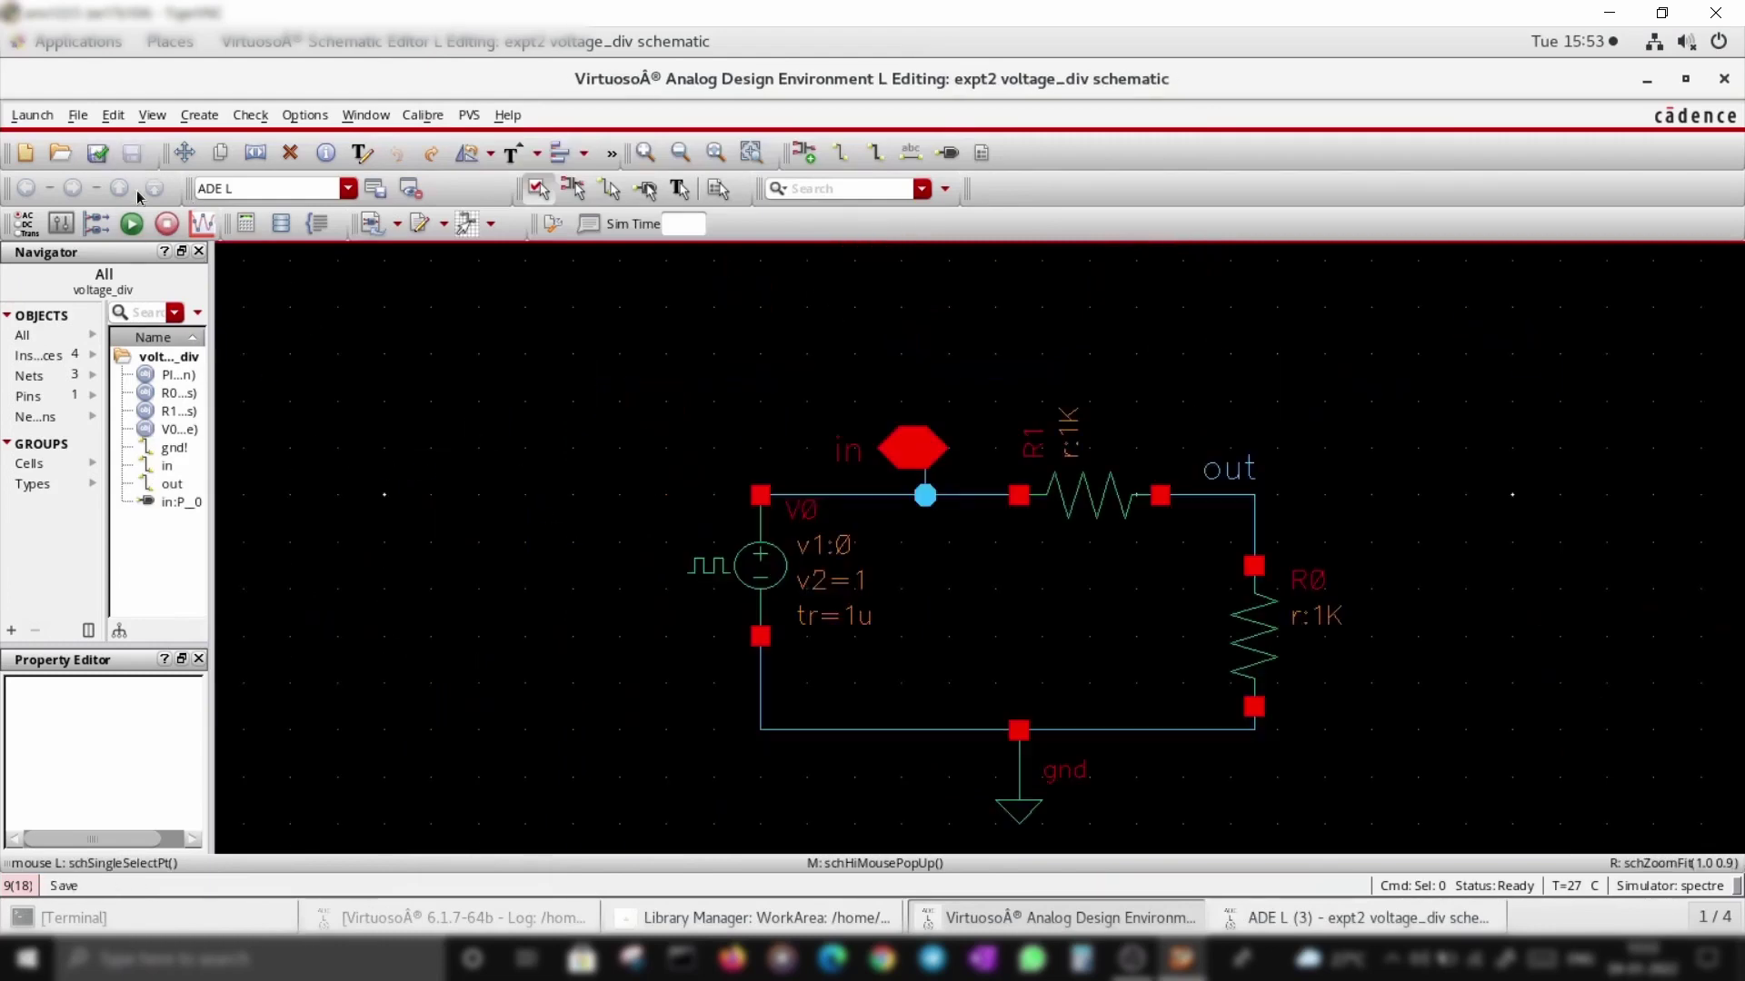
pyautogui.click(131, 224)
pyautogui.click(1424, 932)
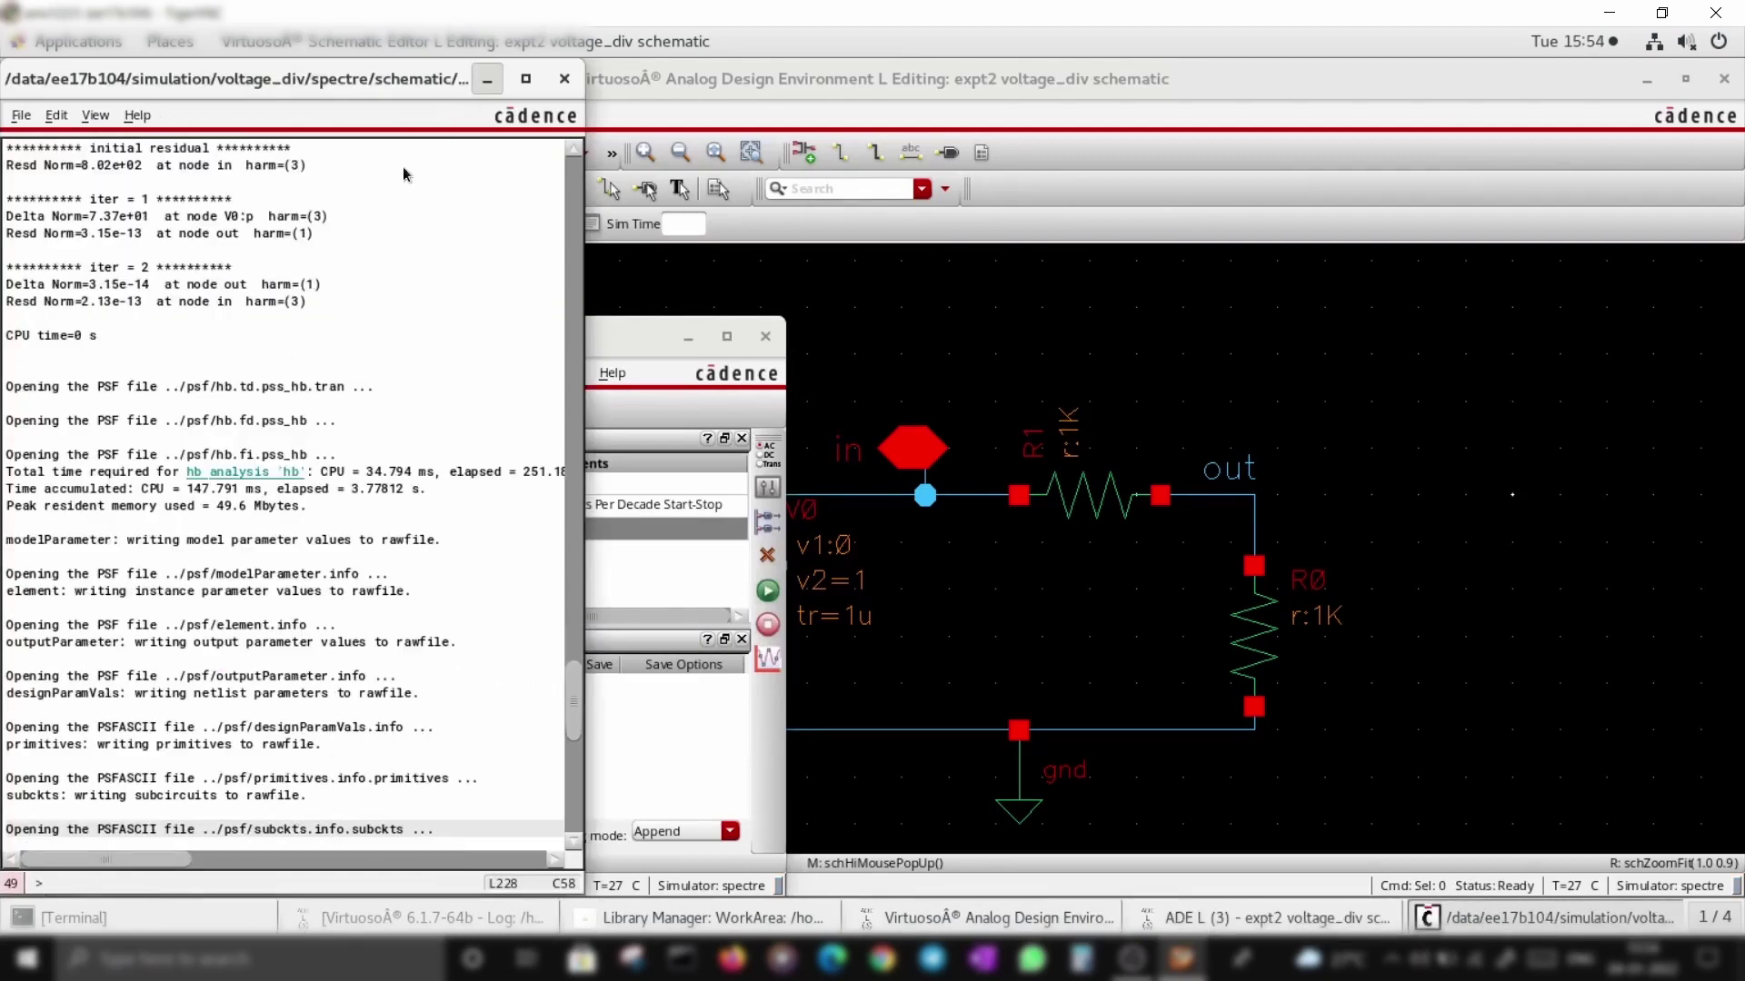
pyautogui.click(487, 79)
# Step: Plot the in net's voltage magnitude spectrum (653.281 mV at 1 Hz), then close the plot
pyautogui.click(464, 373)
pyautogui.moveTo(487, 456)
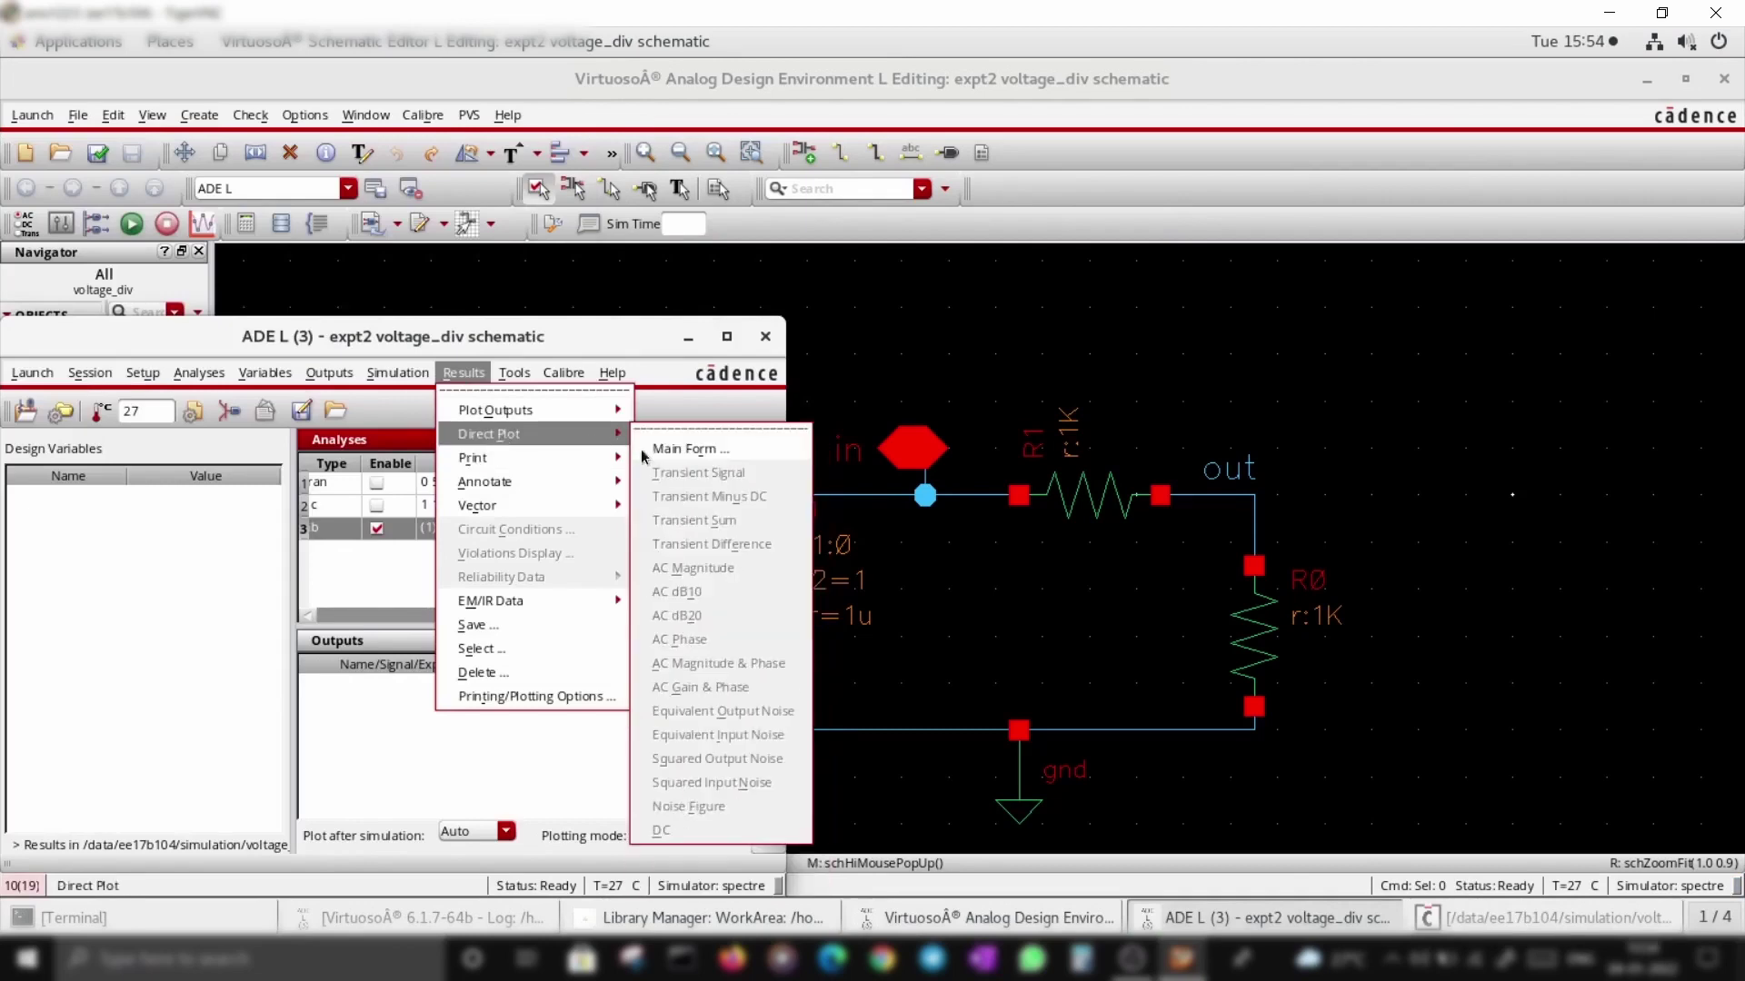
pyautogui.click(663, 449)
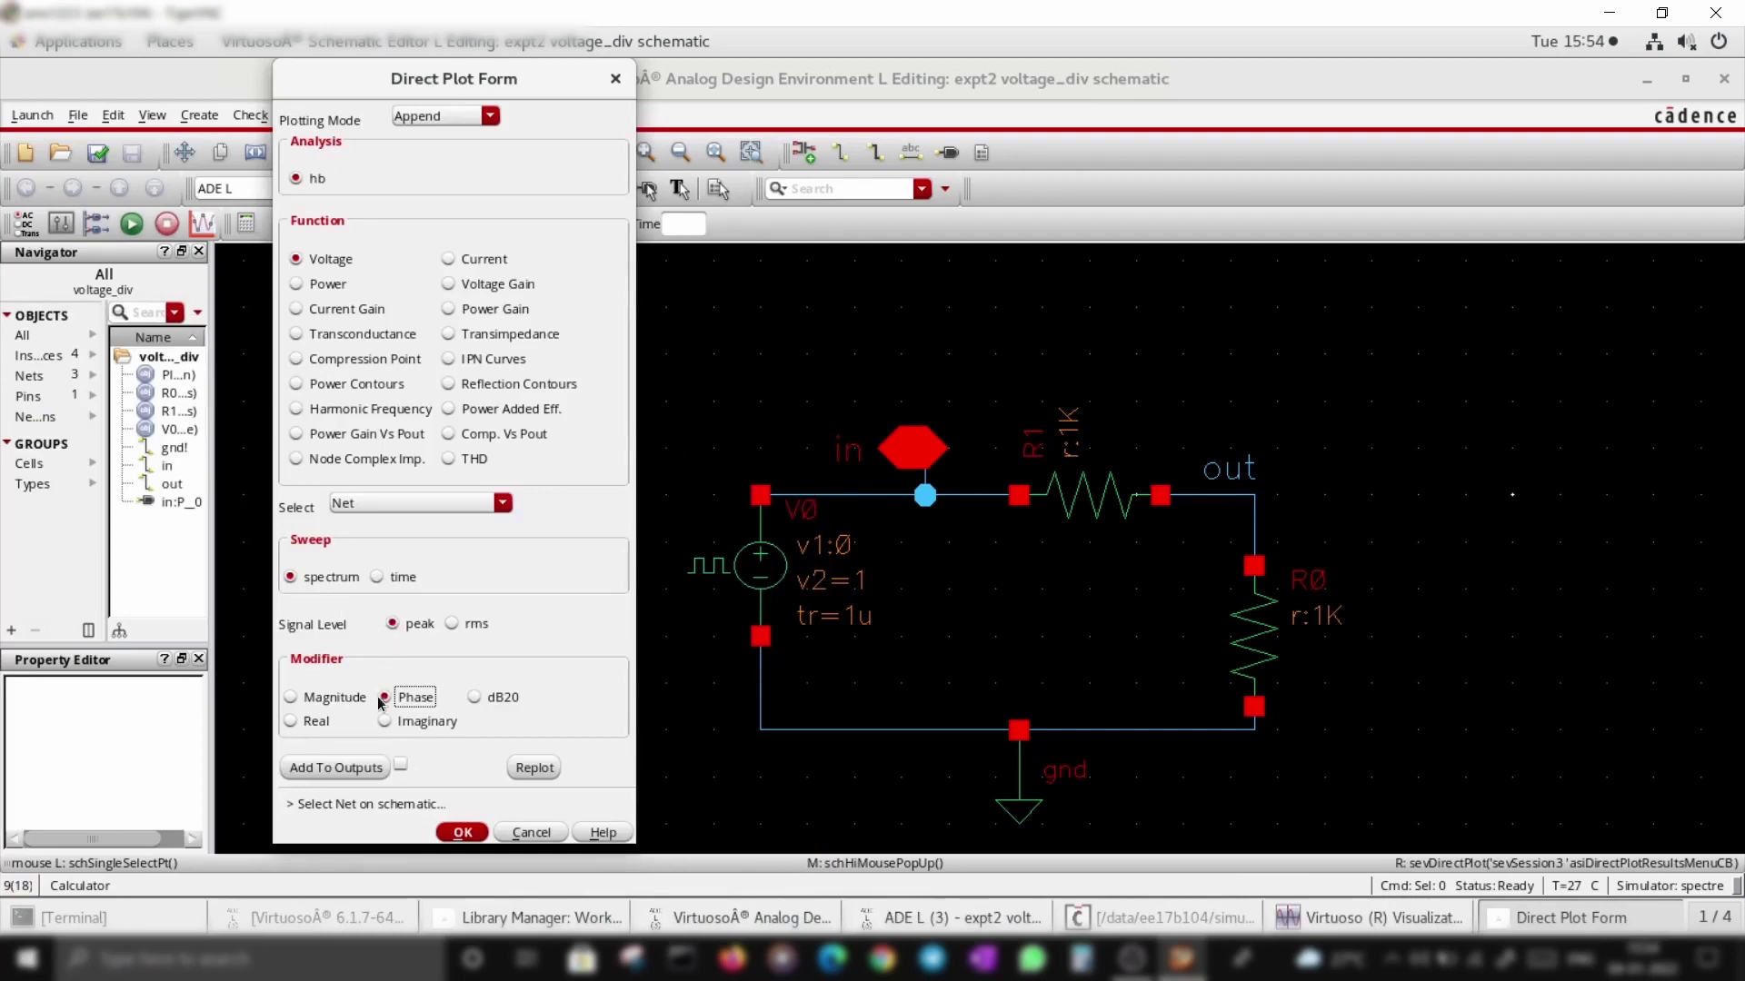
pyautogui.click(296, 696)
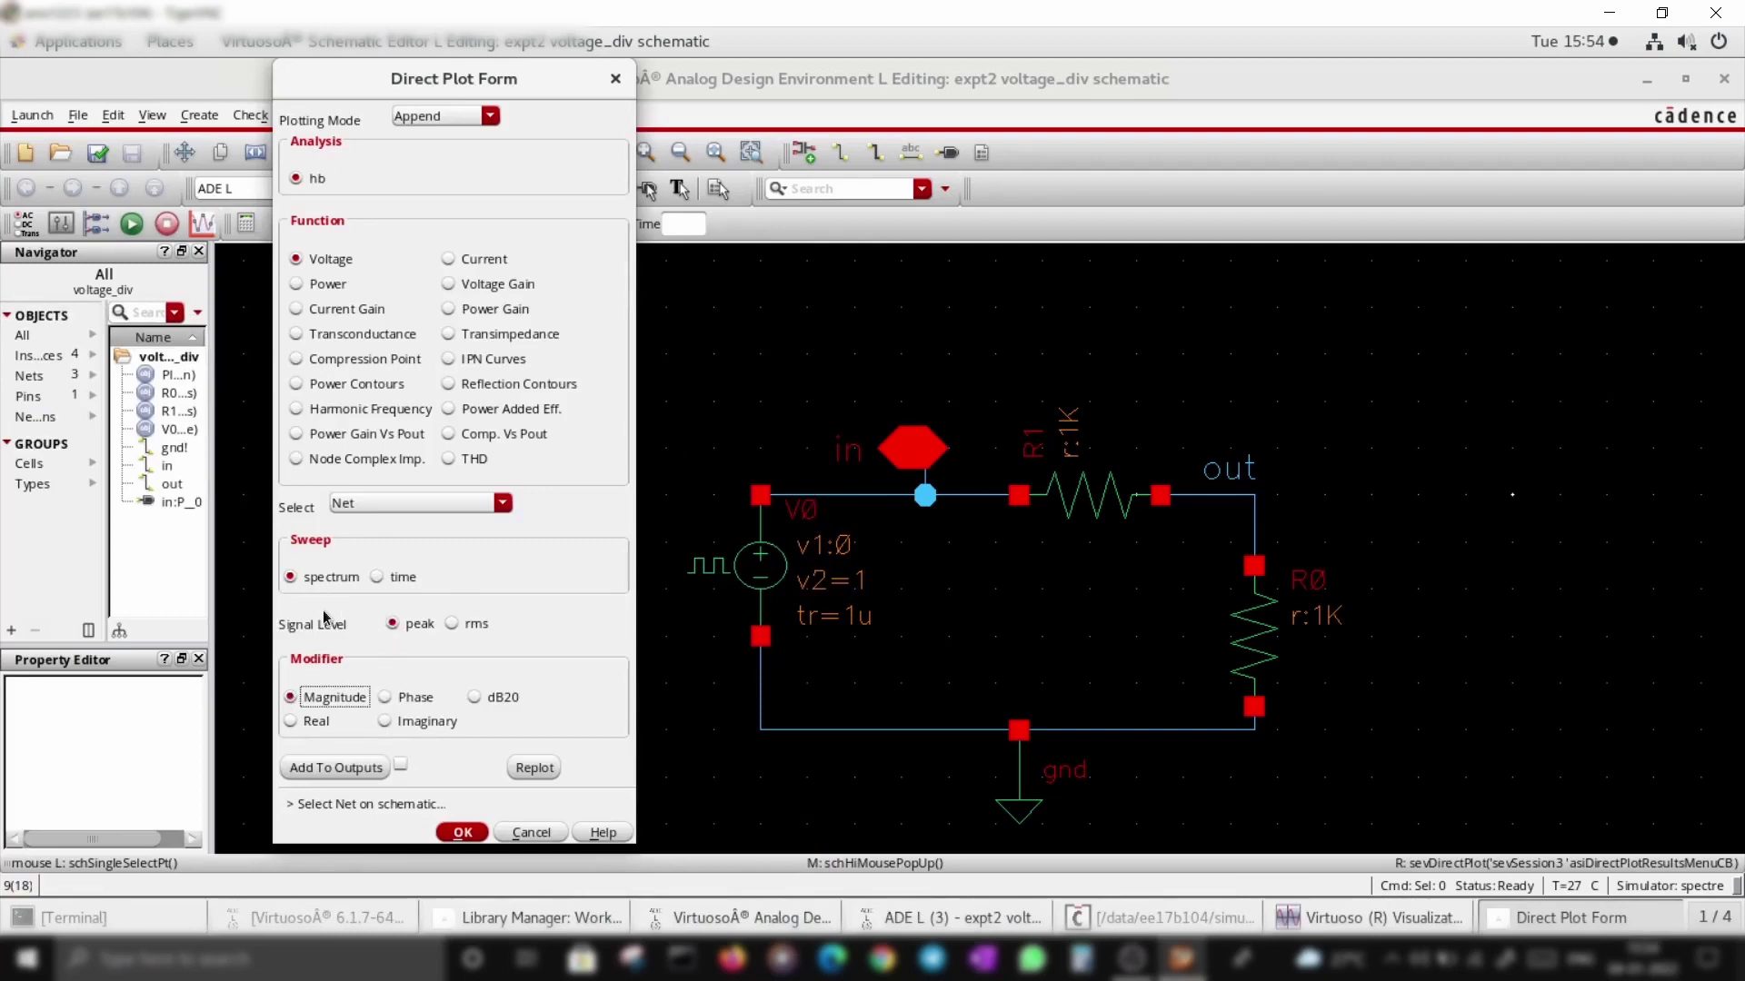
pyautogui.click(857, 499)
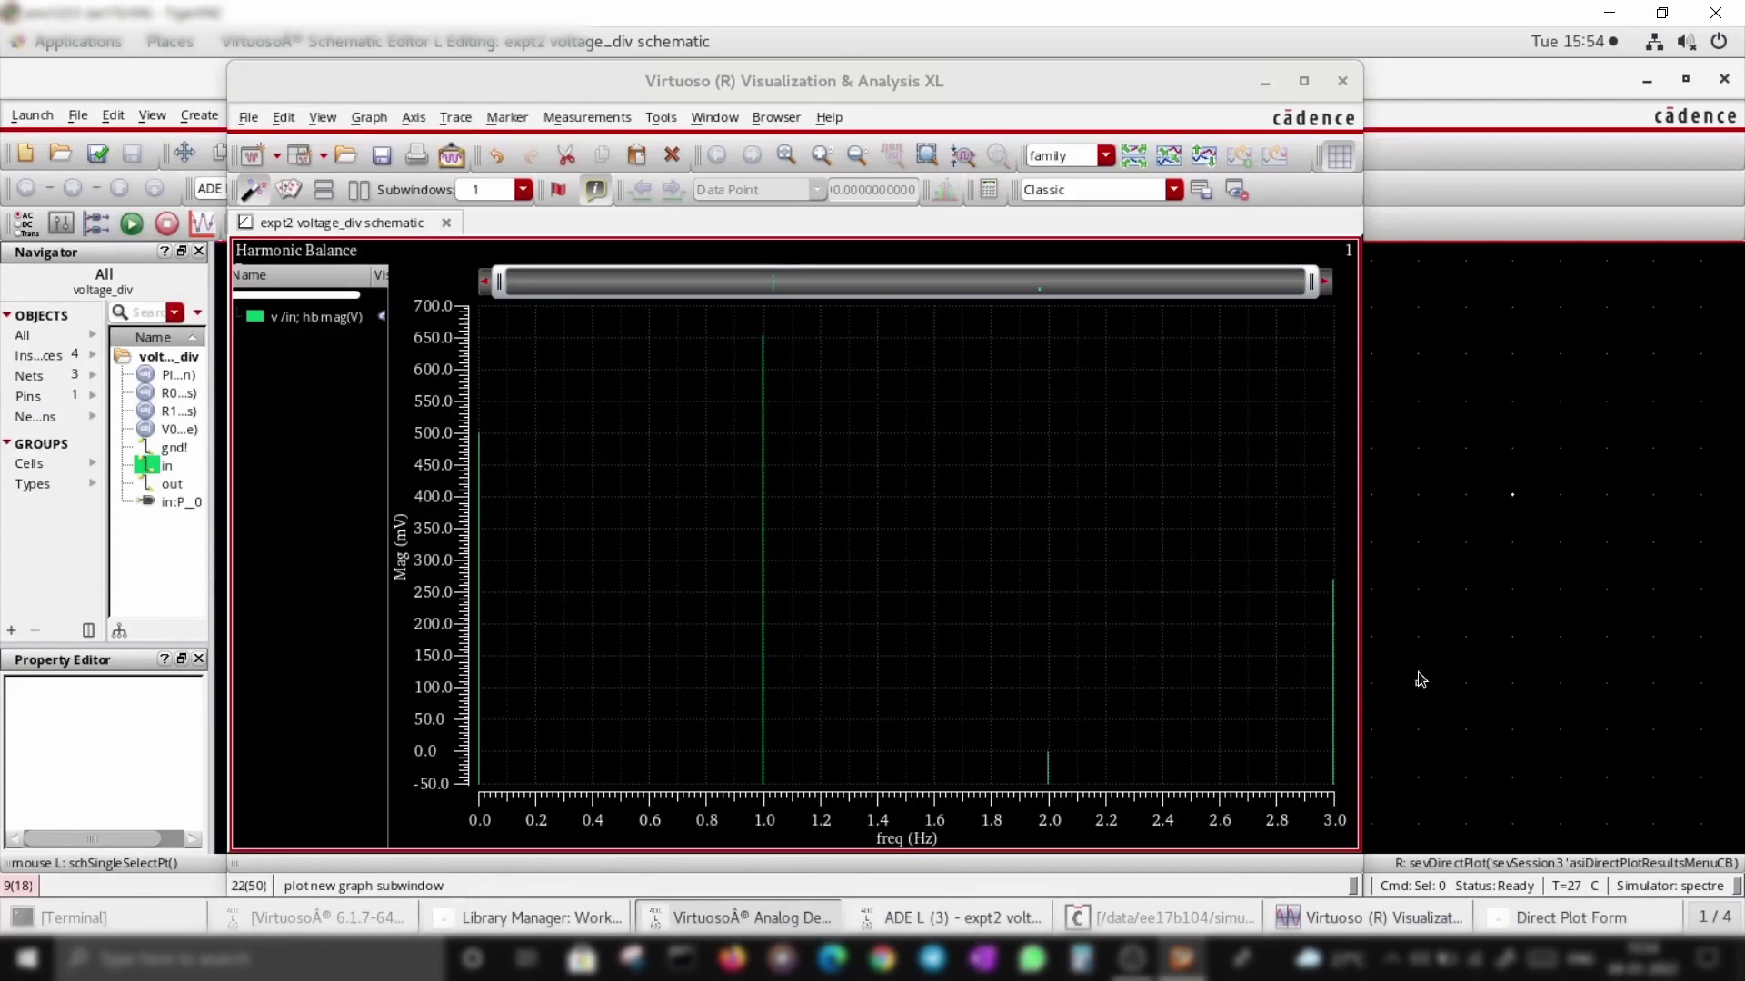
pyautogui.moveTo(761, 340)
pyautogui.moveTo(488, 443)
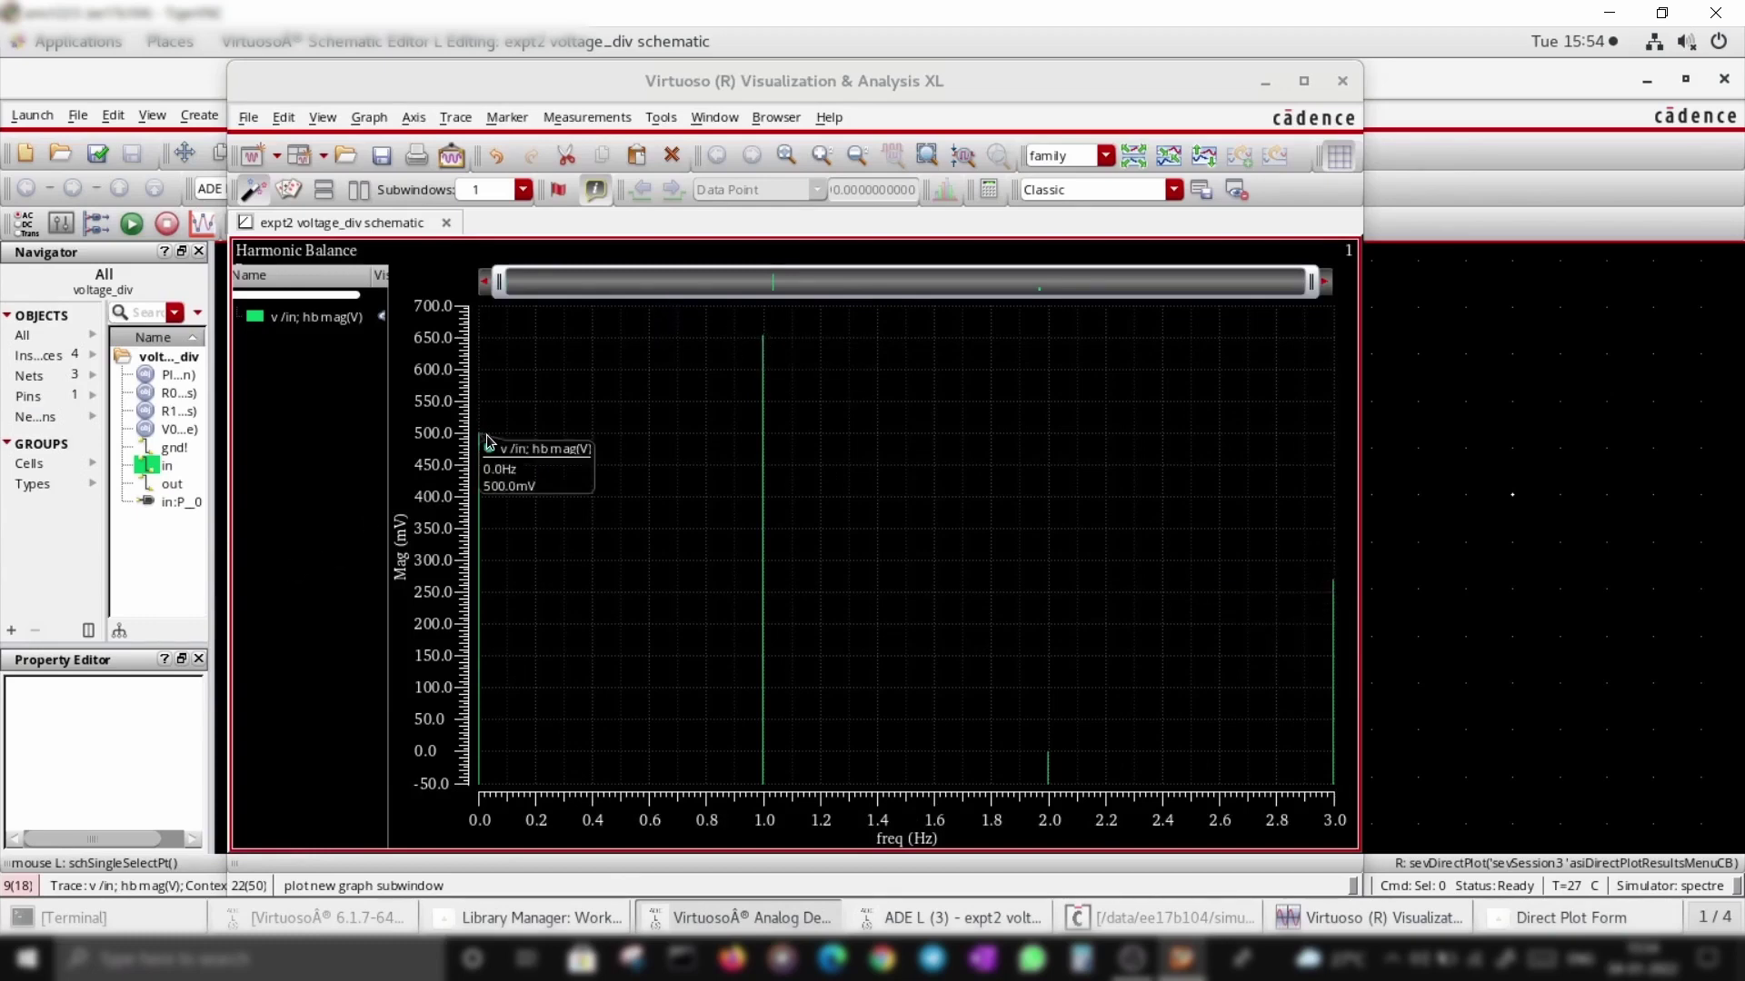
pyautogui.click(1342, 81)
# Step: Review the pulse source V0's Voltage 1 and Voltage 2 values in its properties
pyautogui.press('Escape')
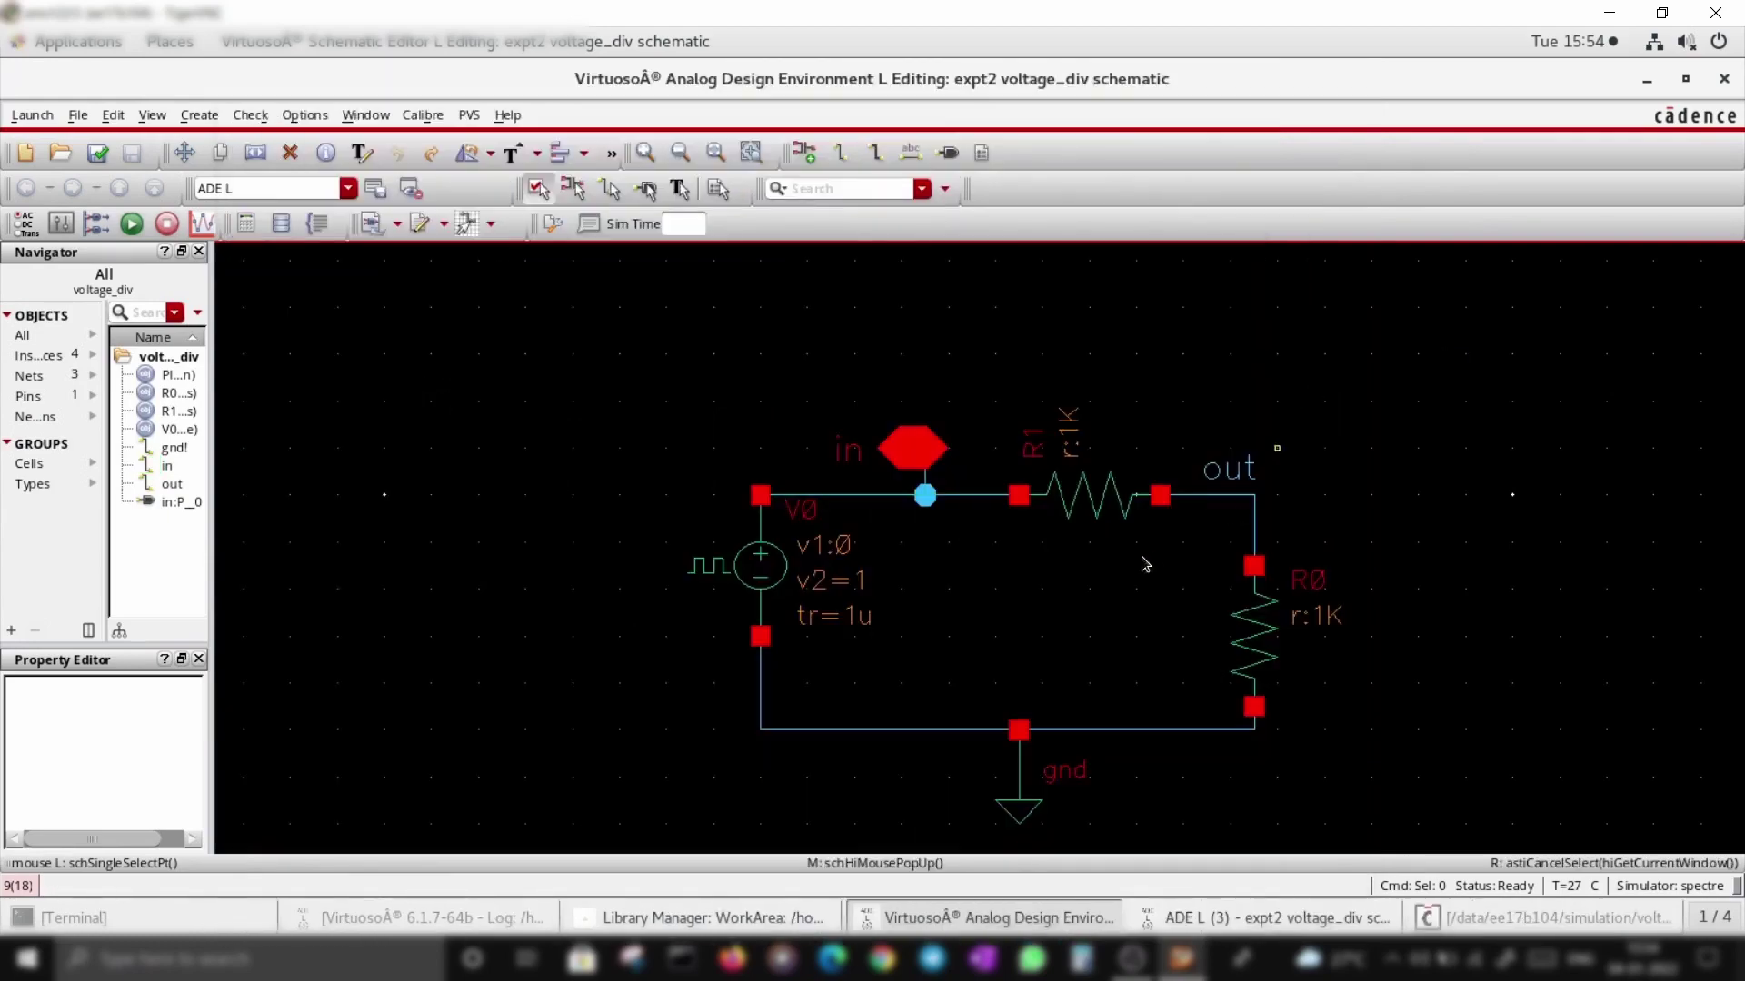
pyautogui.click(780, 577)
pyautogui.press('q')
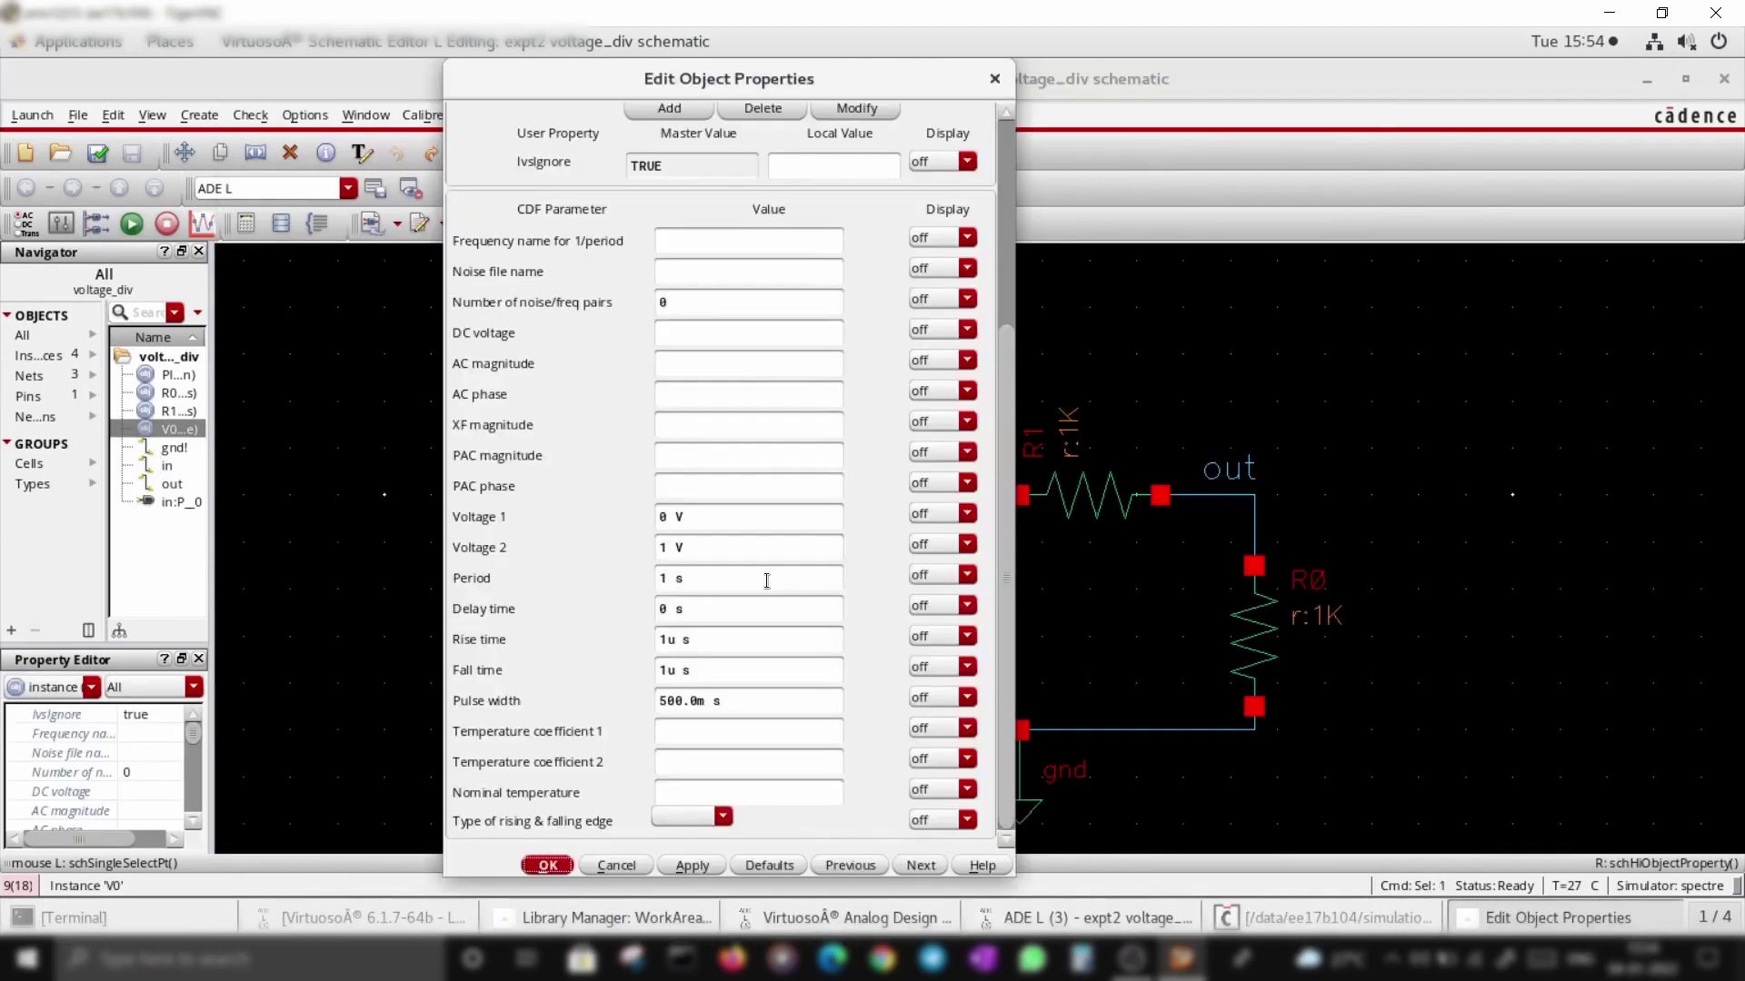
pyautogui.moveTo(700, 524); pyautogui.dragTo(588, 519)
pyautogui.moveTo(696, 549); pyautogui.dragTo(629, 549)
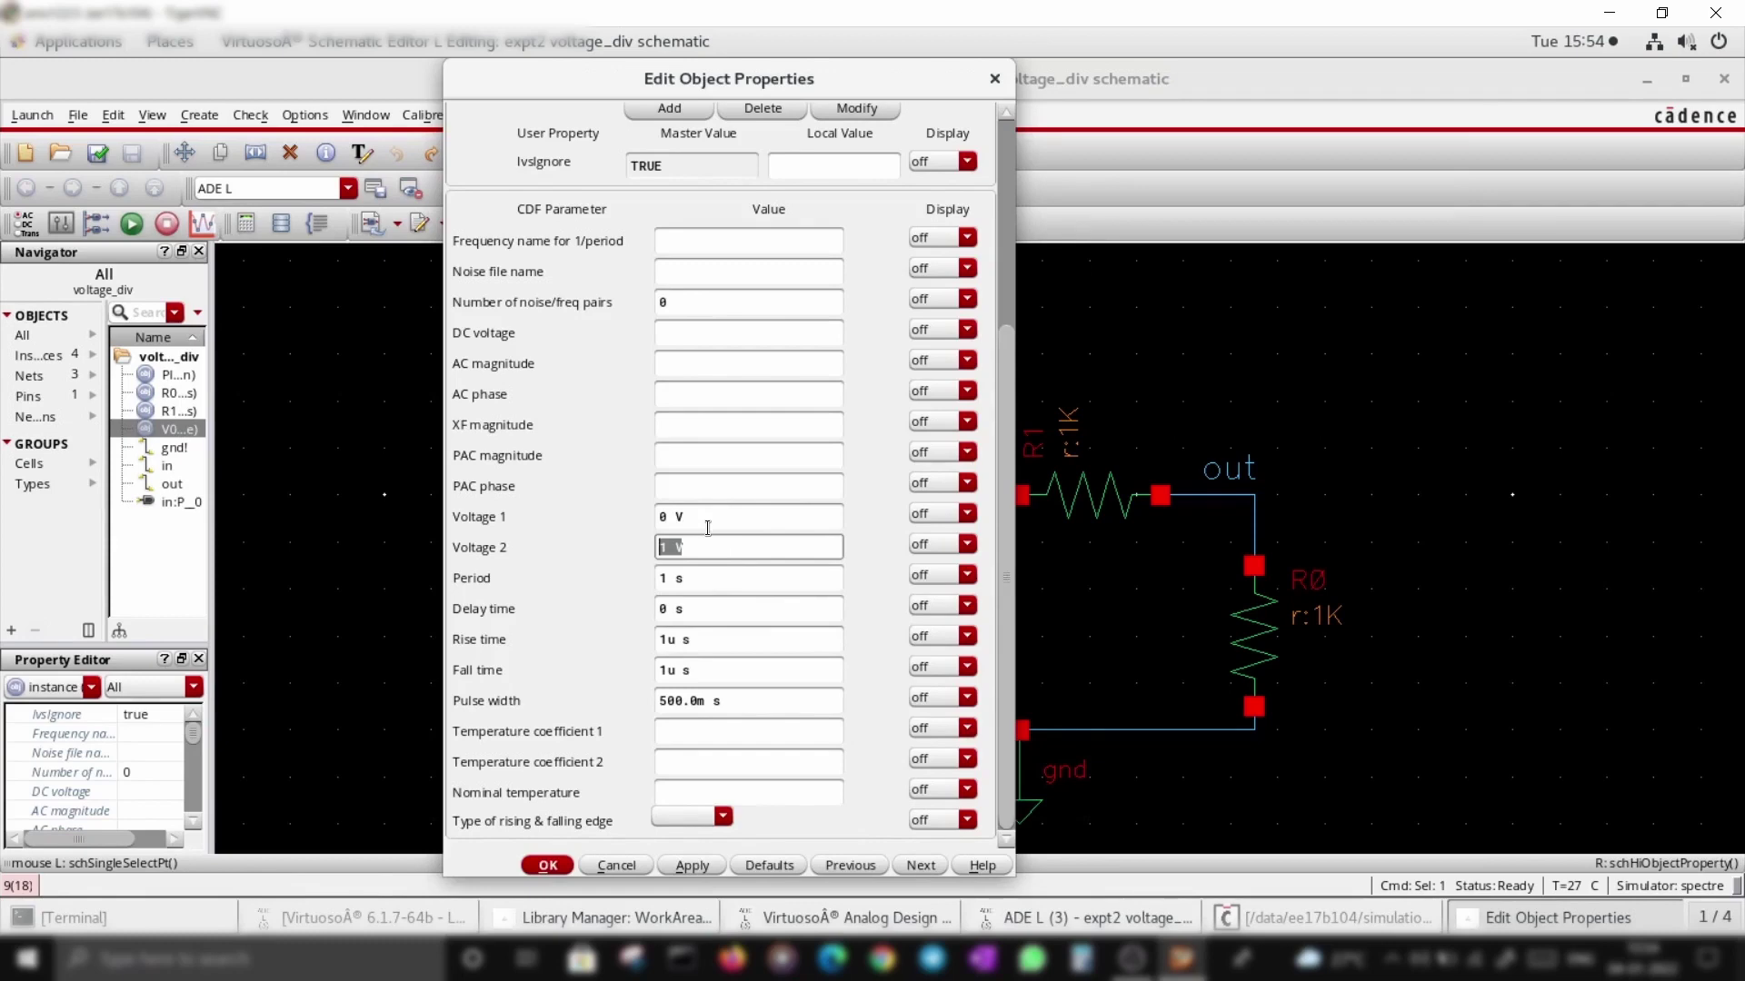
pyautogui.click(547, 868)
# Step: Set the hb analysis to 10 harmonics, rerun, and check the Spectre log converges
pyautogui.click(1240, 919)
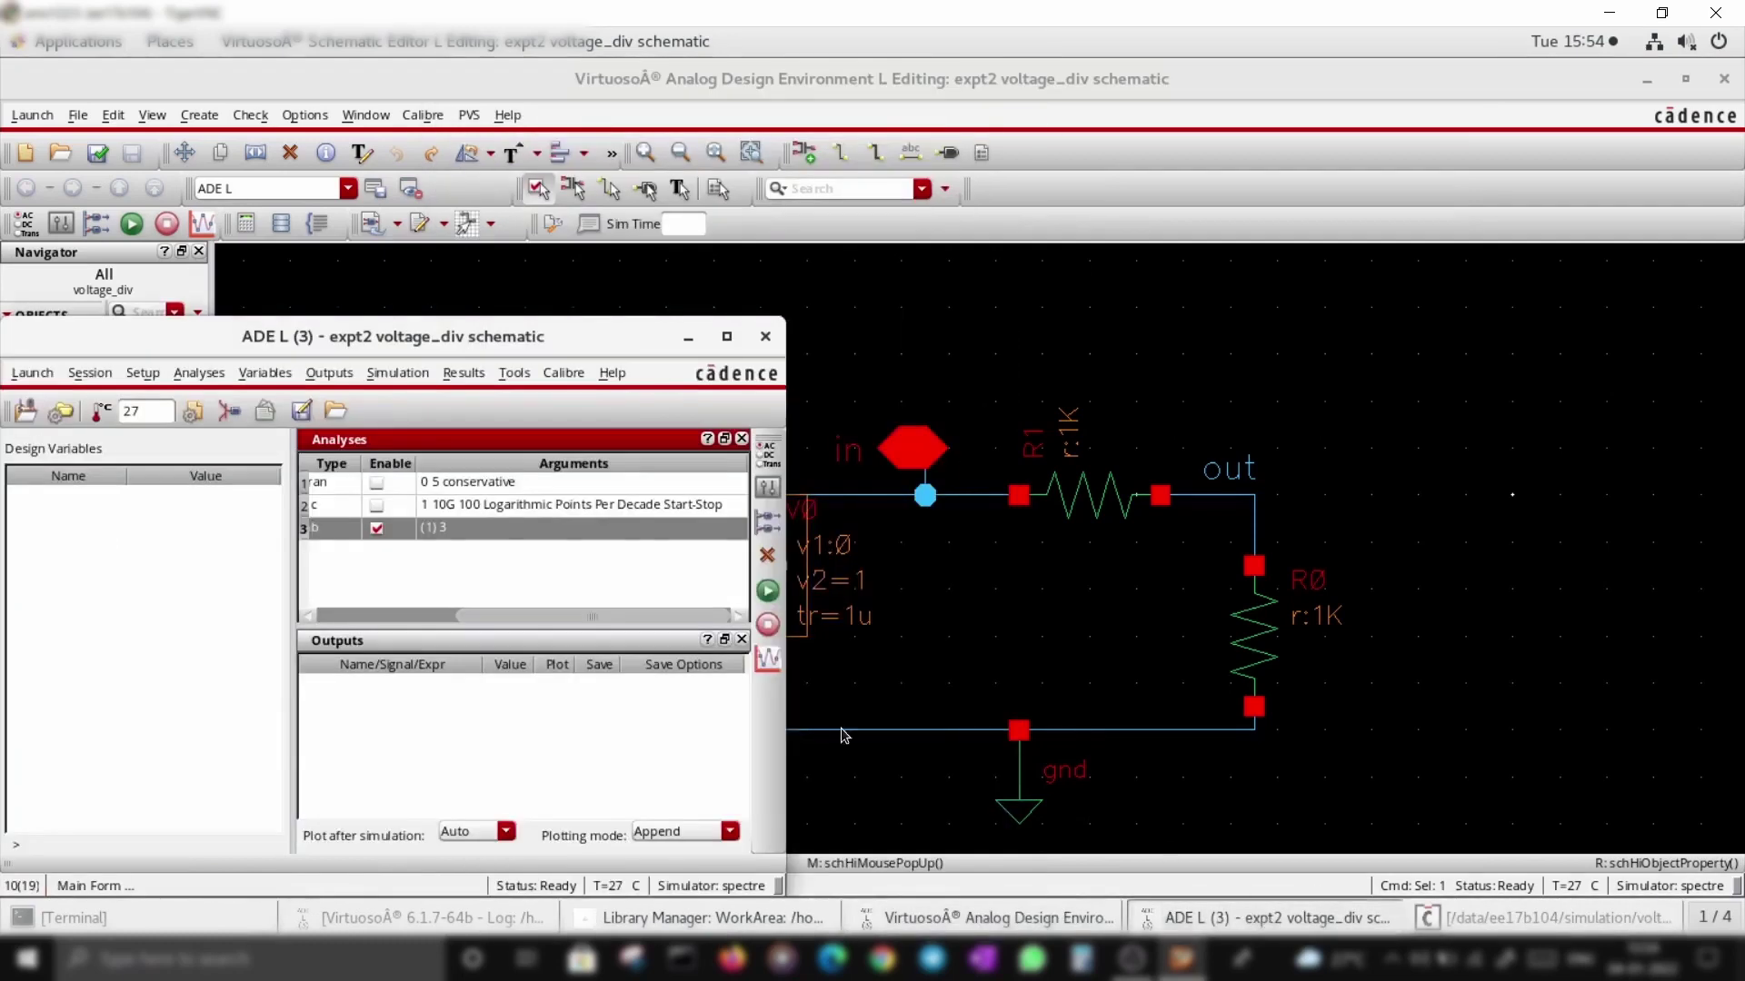
pyautogui.rightClick(684, 526)
pyautogui.click(705, 522)
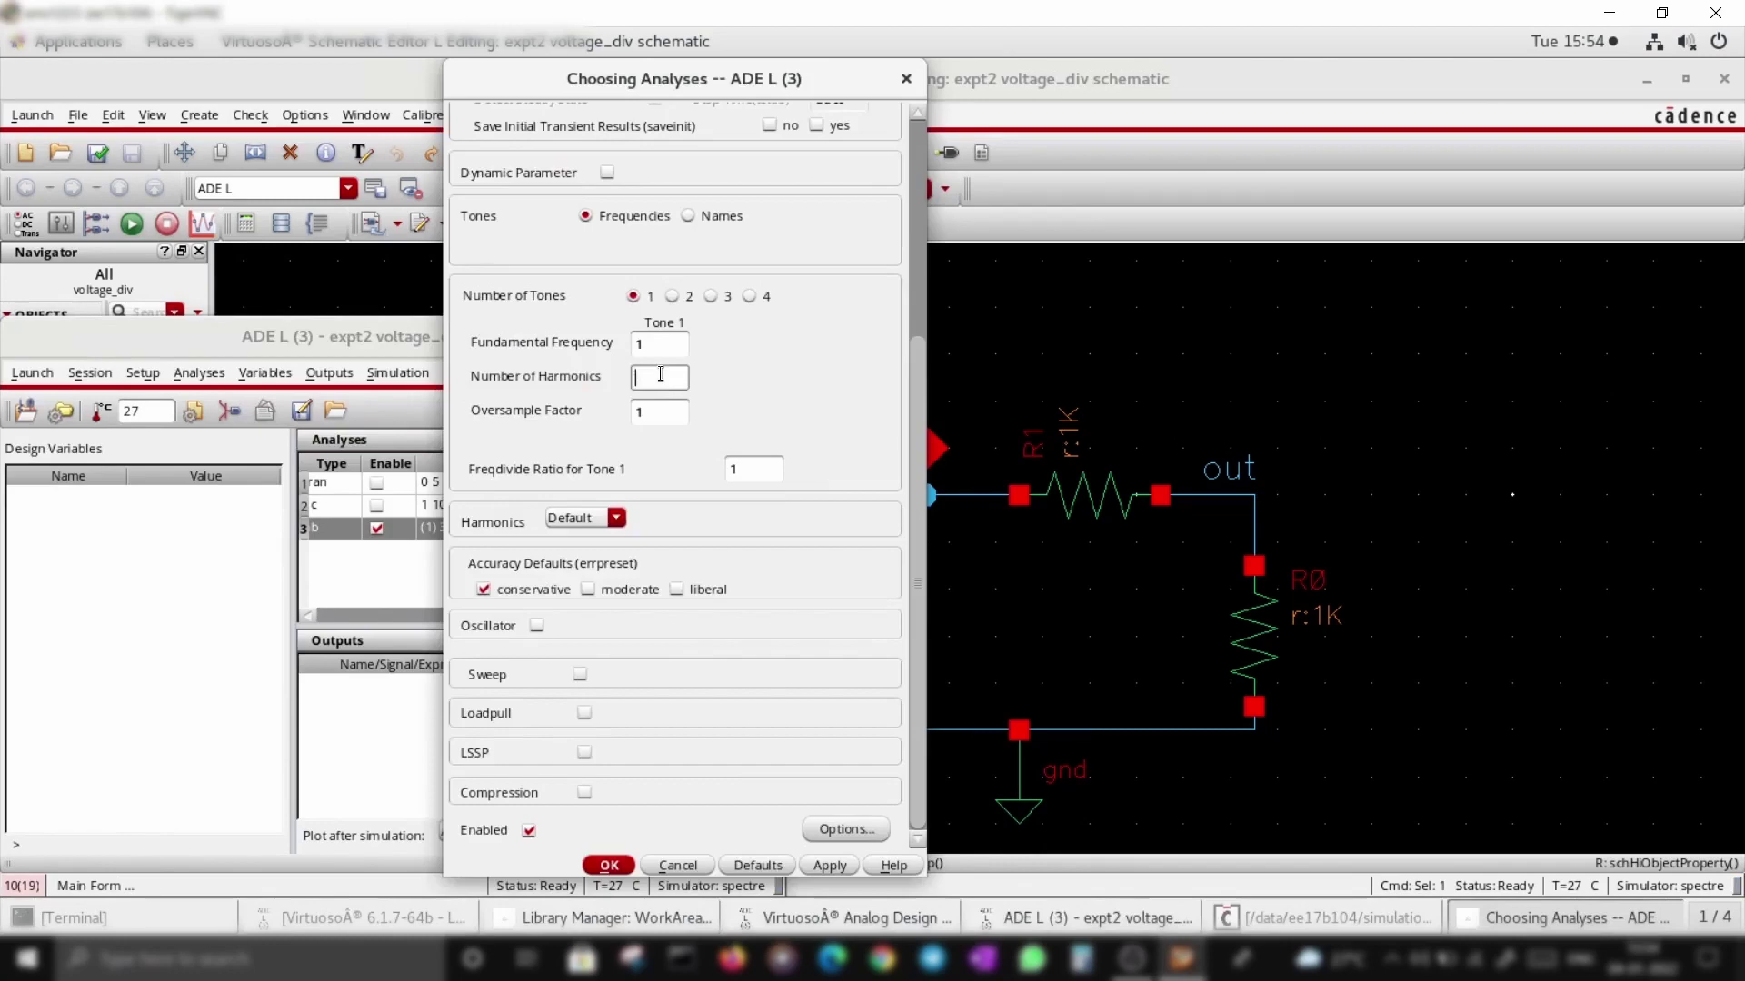
pyautogui.write('10')
pyautogui.press('Return')
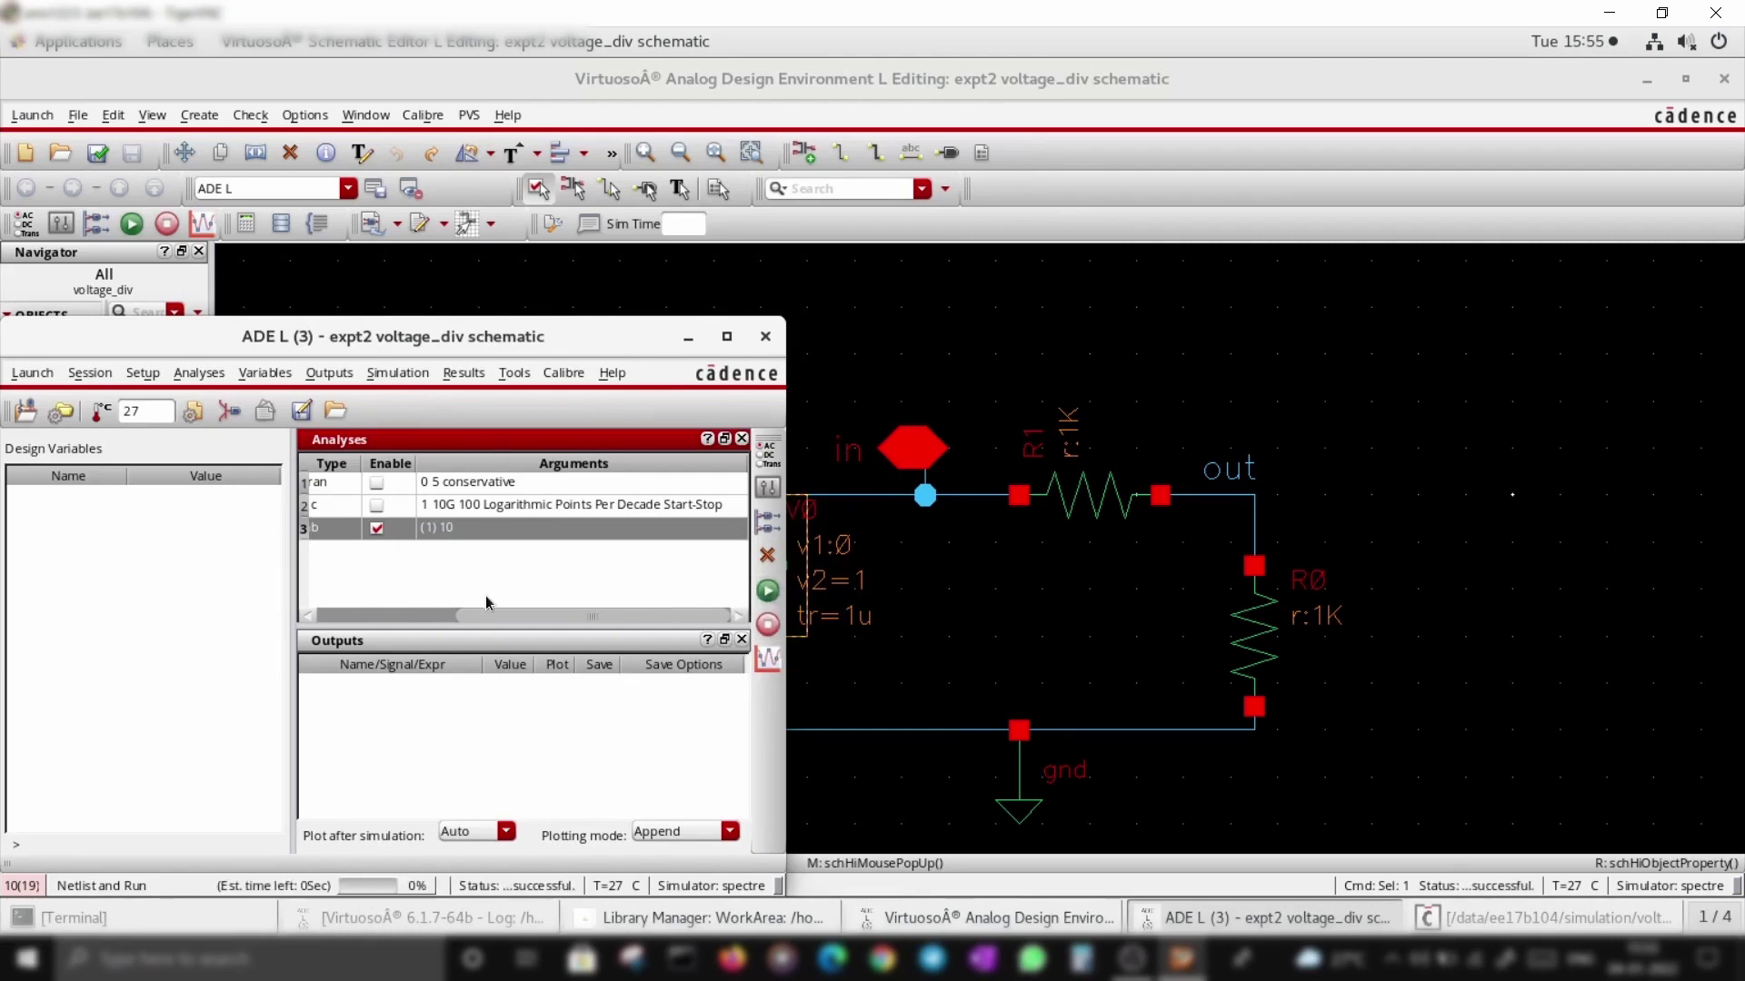
pyautogui.click(1515, 918)
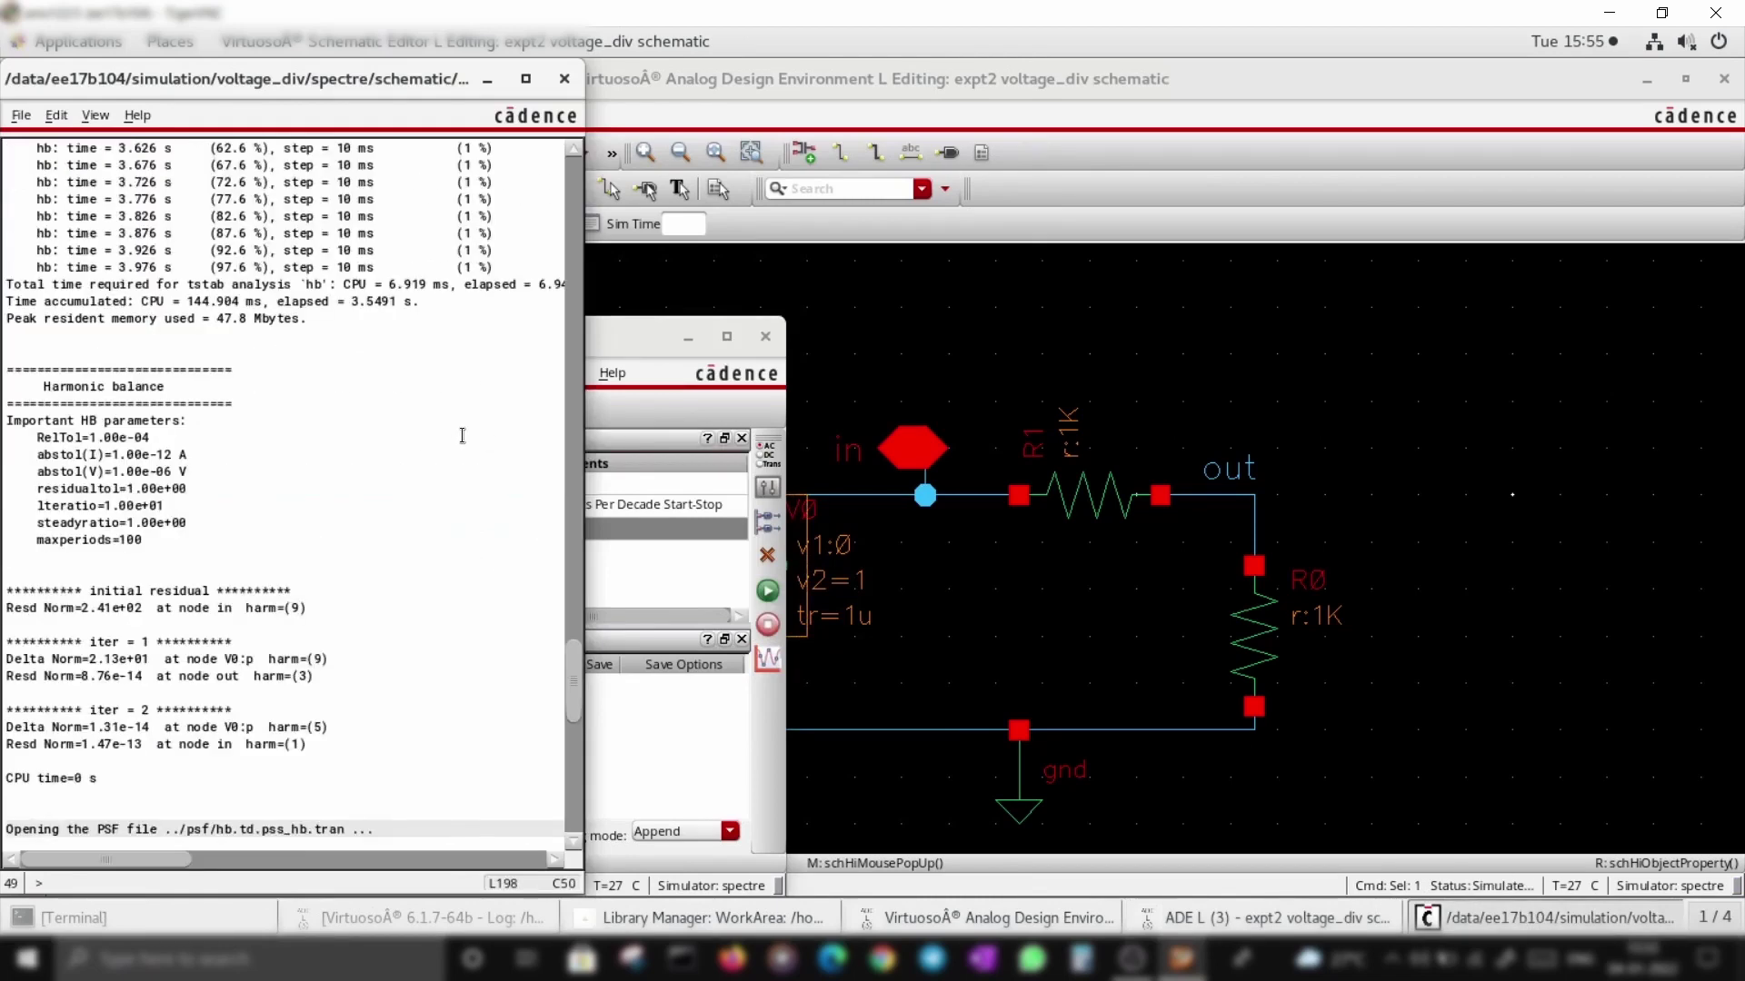
# Step: Plot the in net's magnitude spectrum up to 10 Hz, then close the graph
pyautogui.click(488, 82)
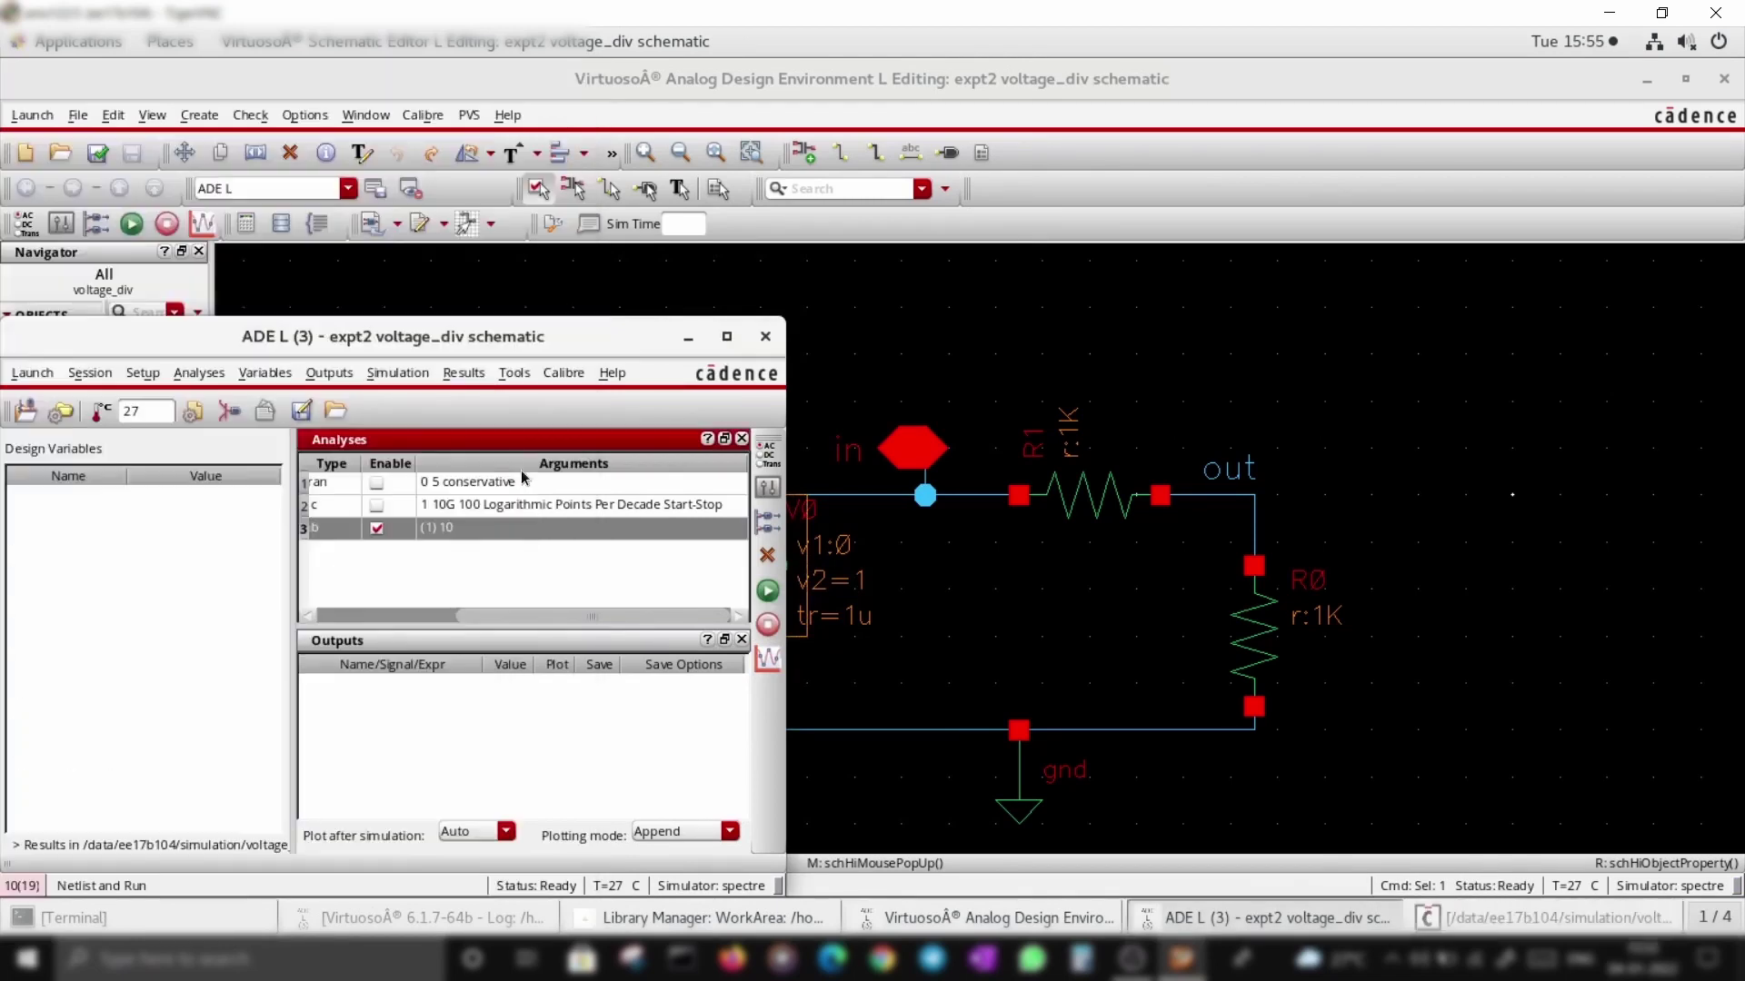
pyautogui.click(476, 374)
pyautogui.moveTo(500, 434)
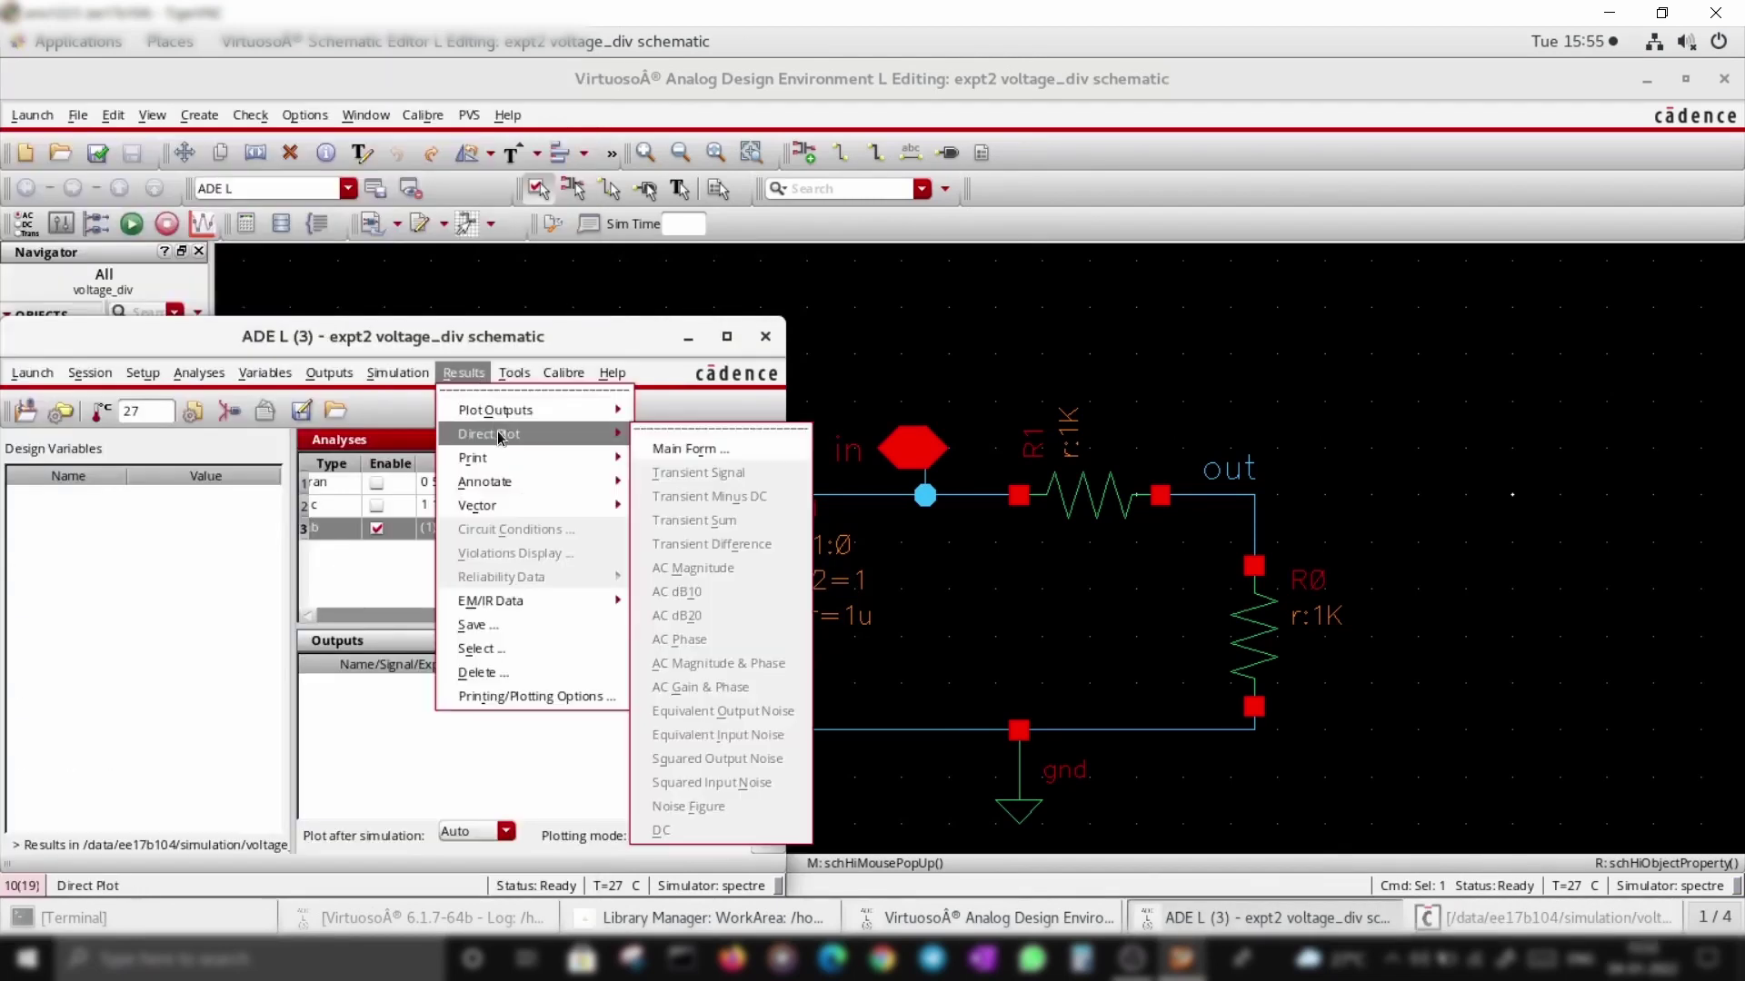
pyautogui.click(673, 447)
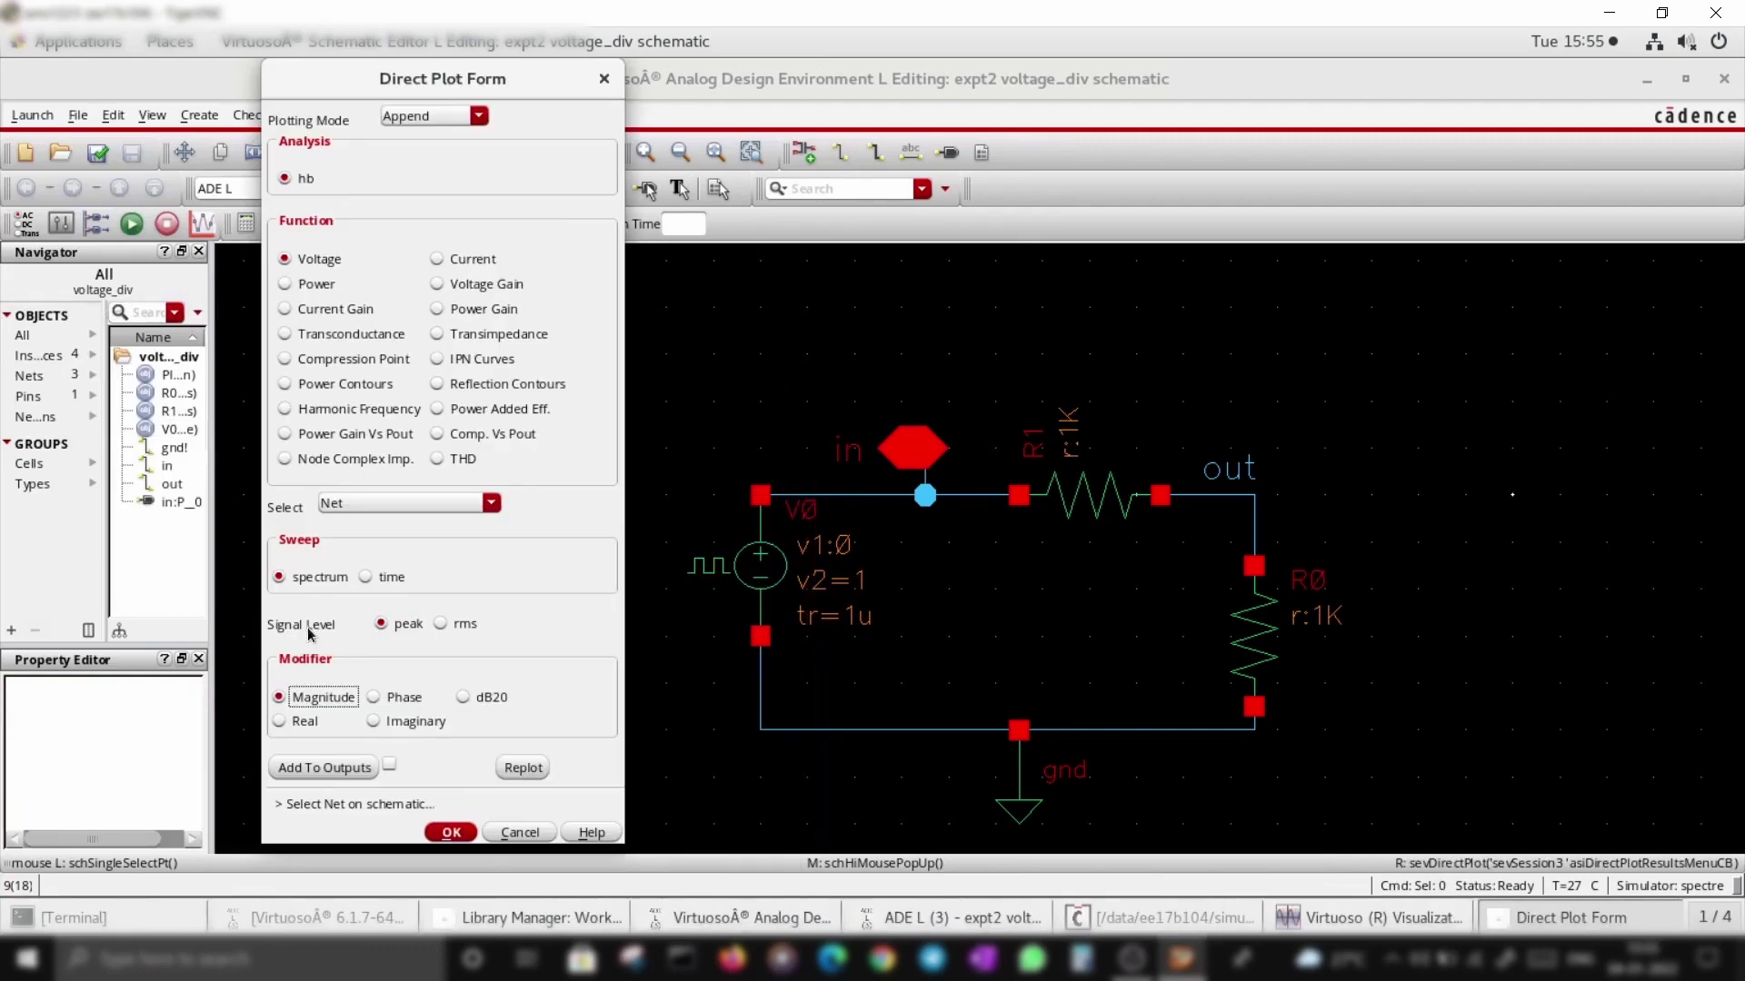
pyautogui.click(864, 494)
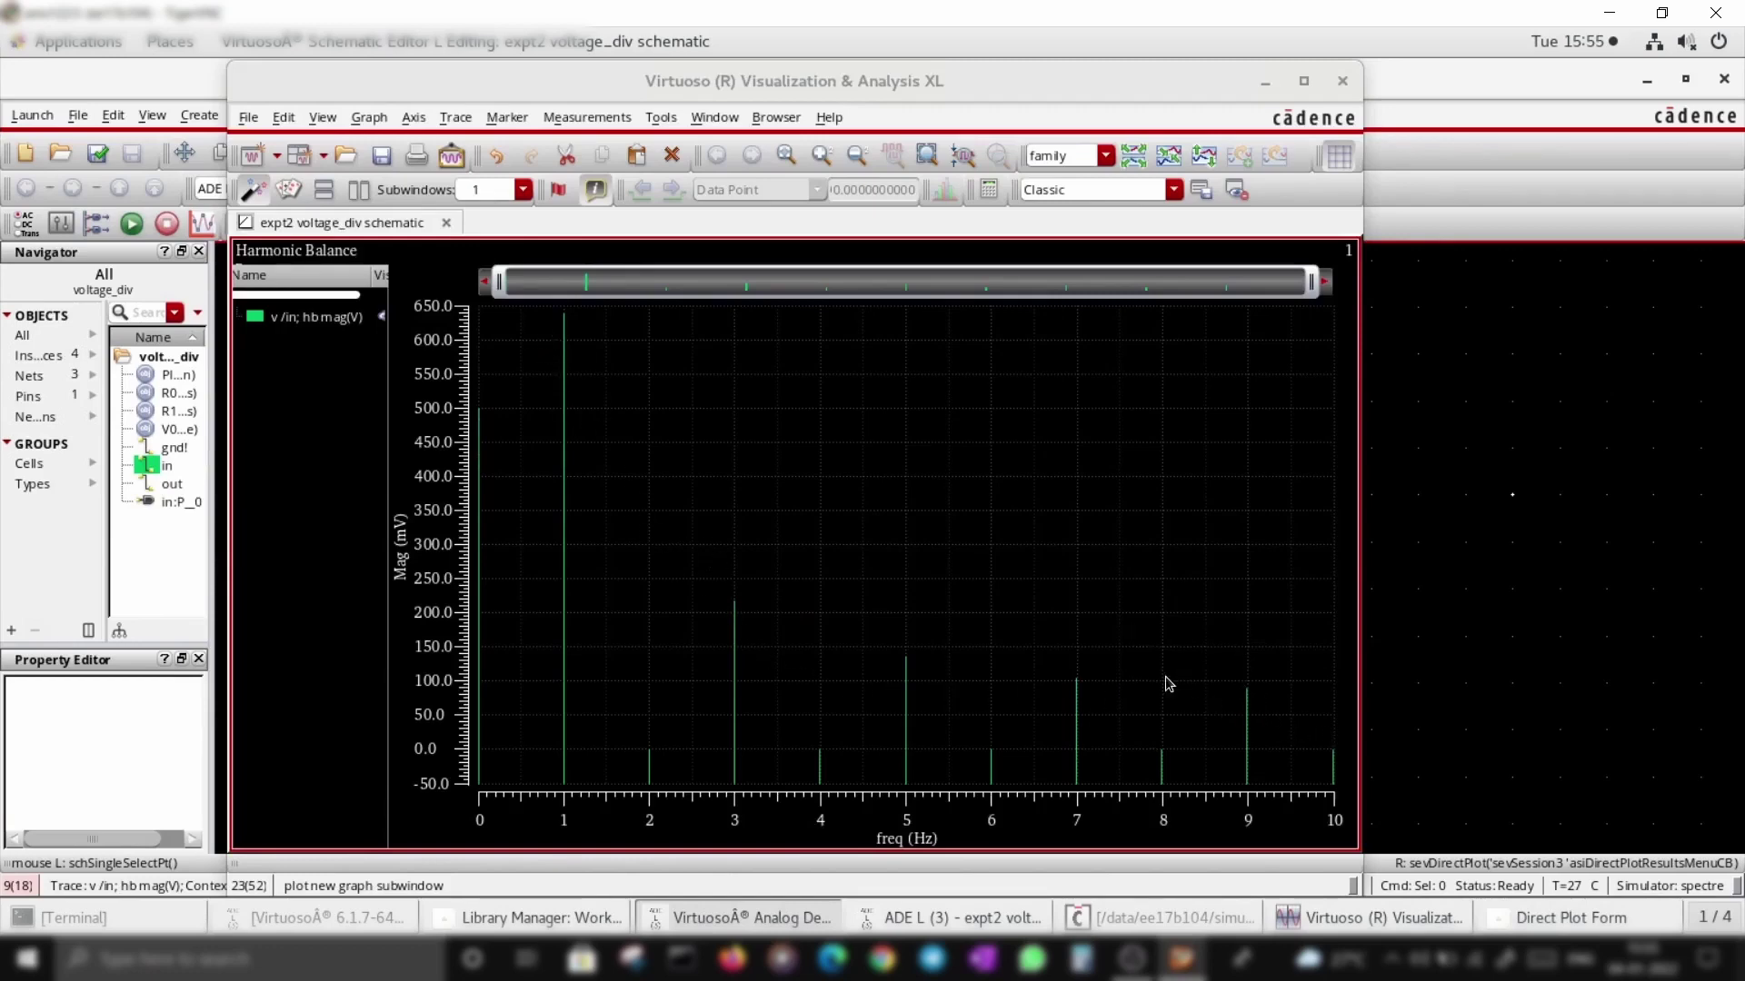
pyautogui.moveTo(1244, 686)
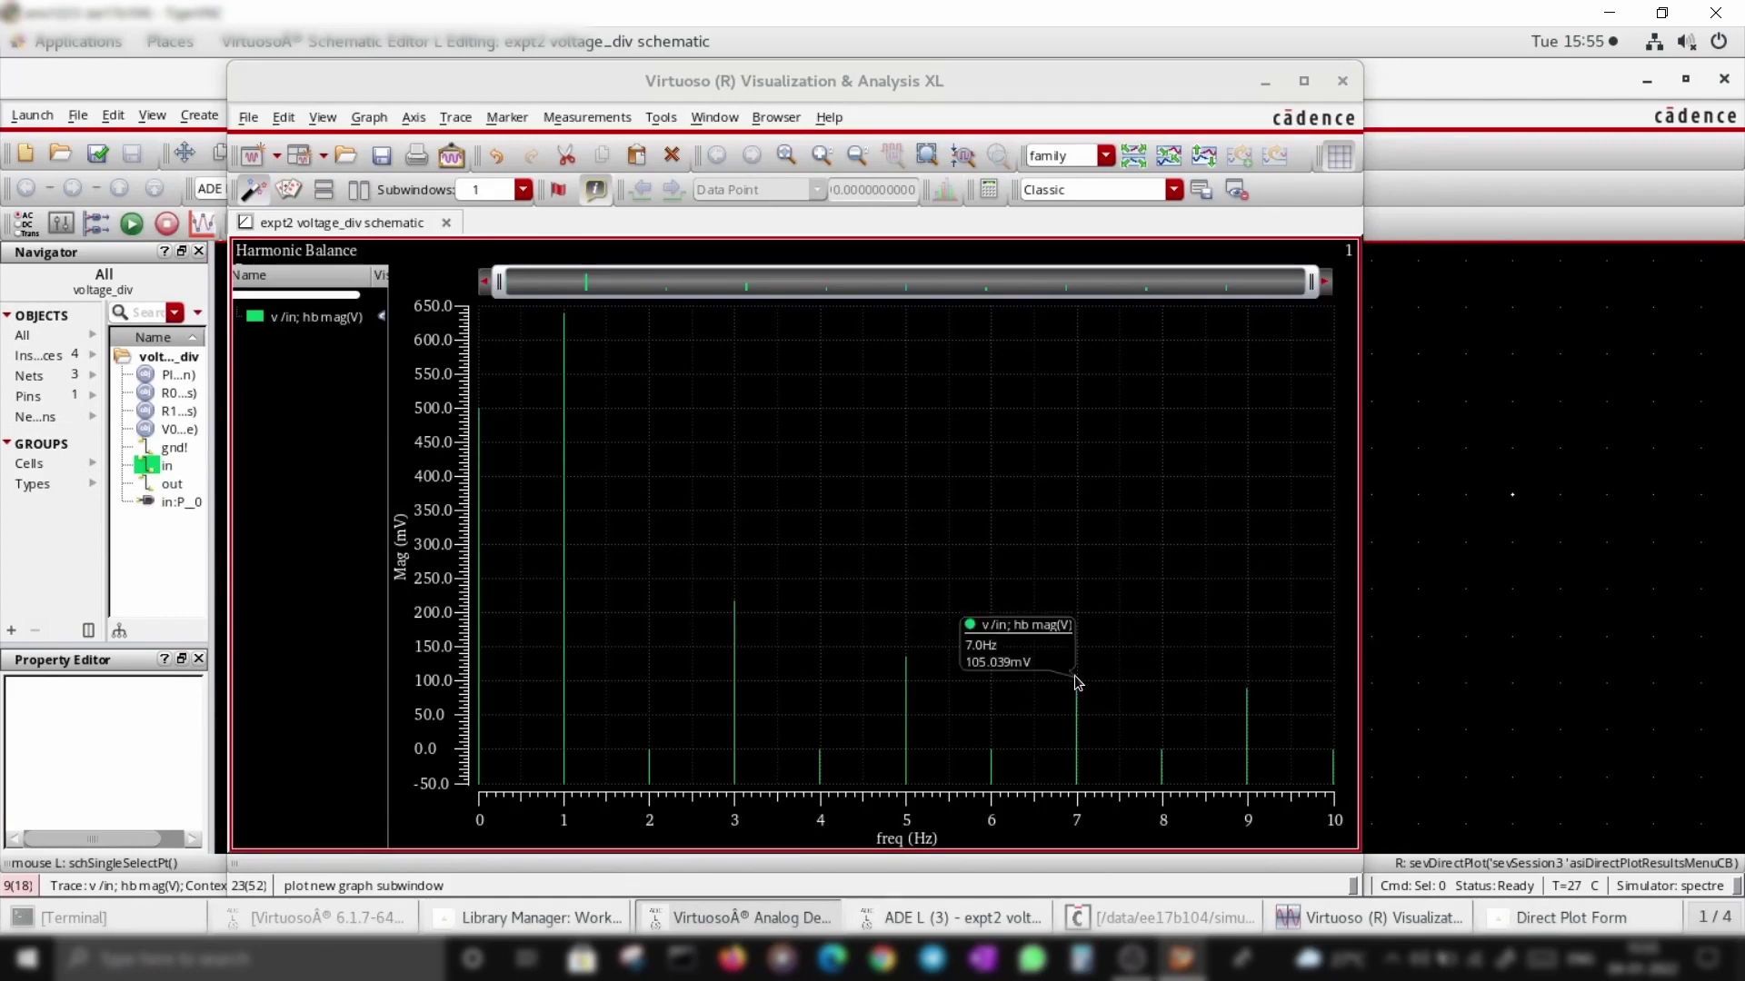
pyautogui.moveTo(900, 658)
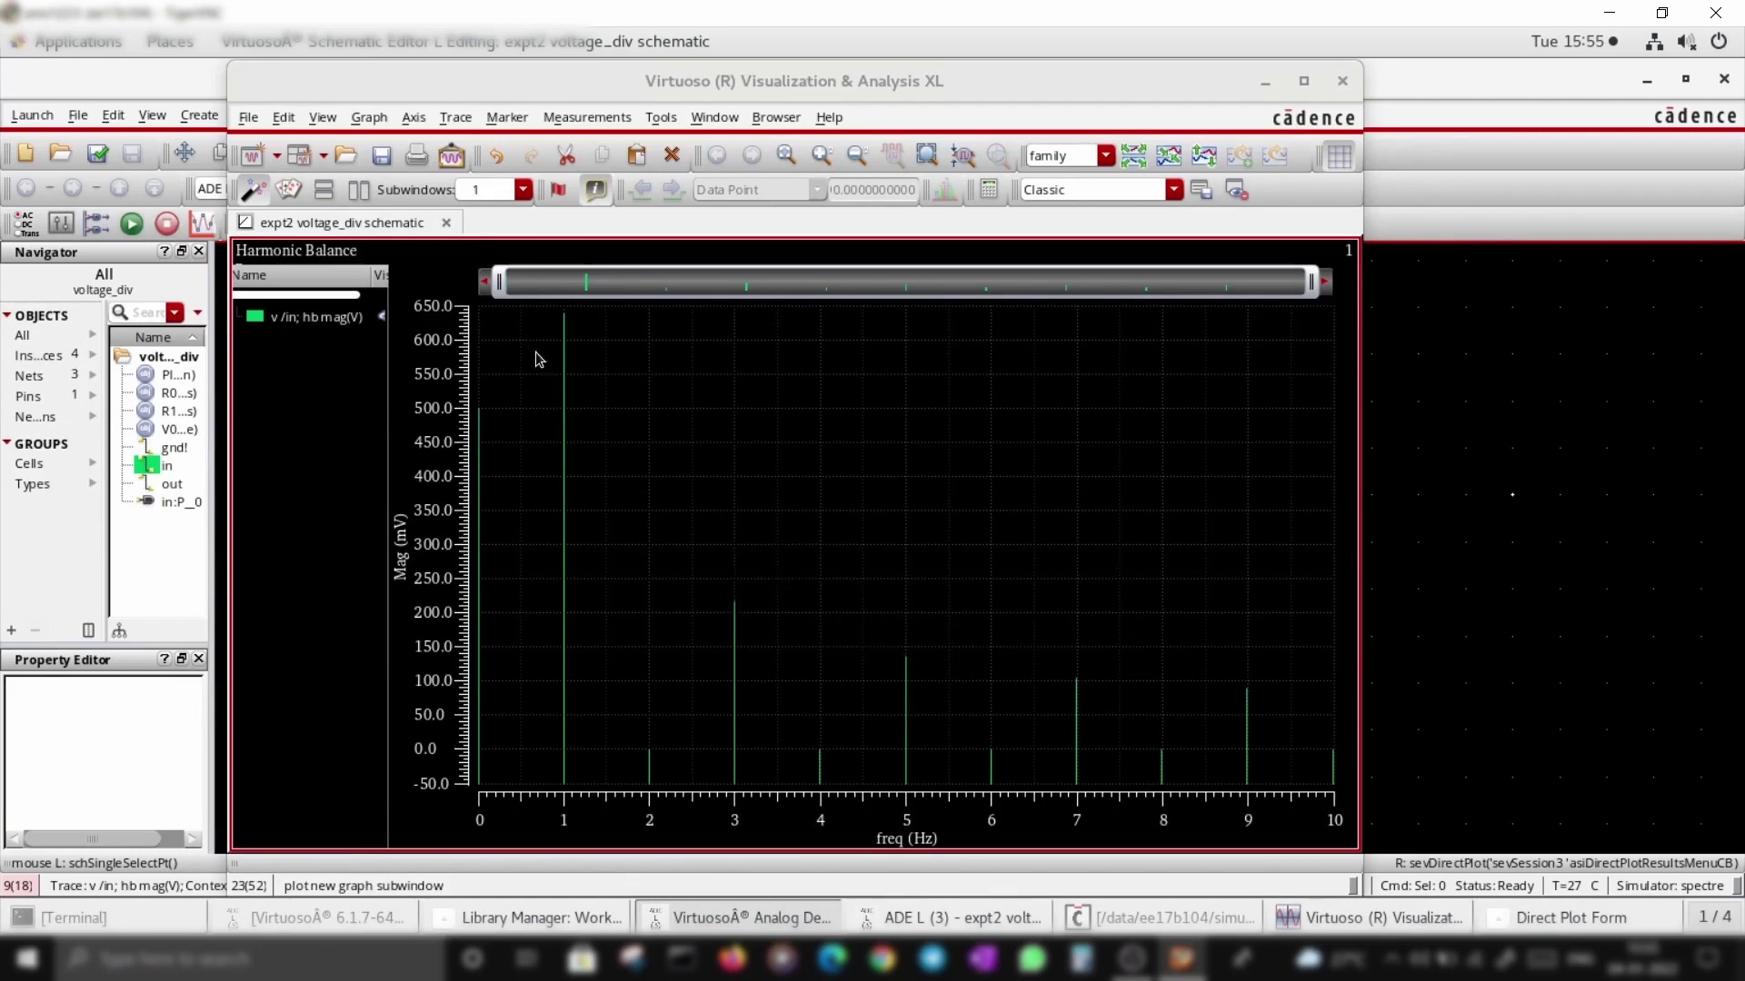
pyautogui.click(1343, 82)
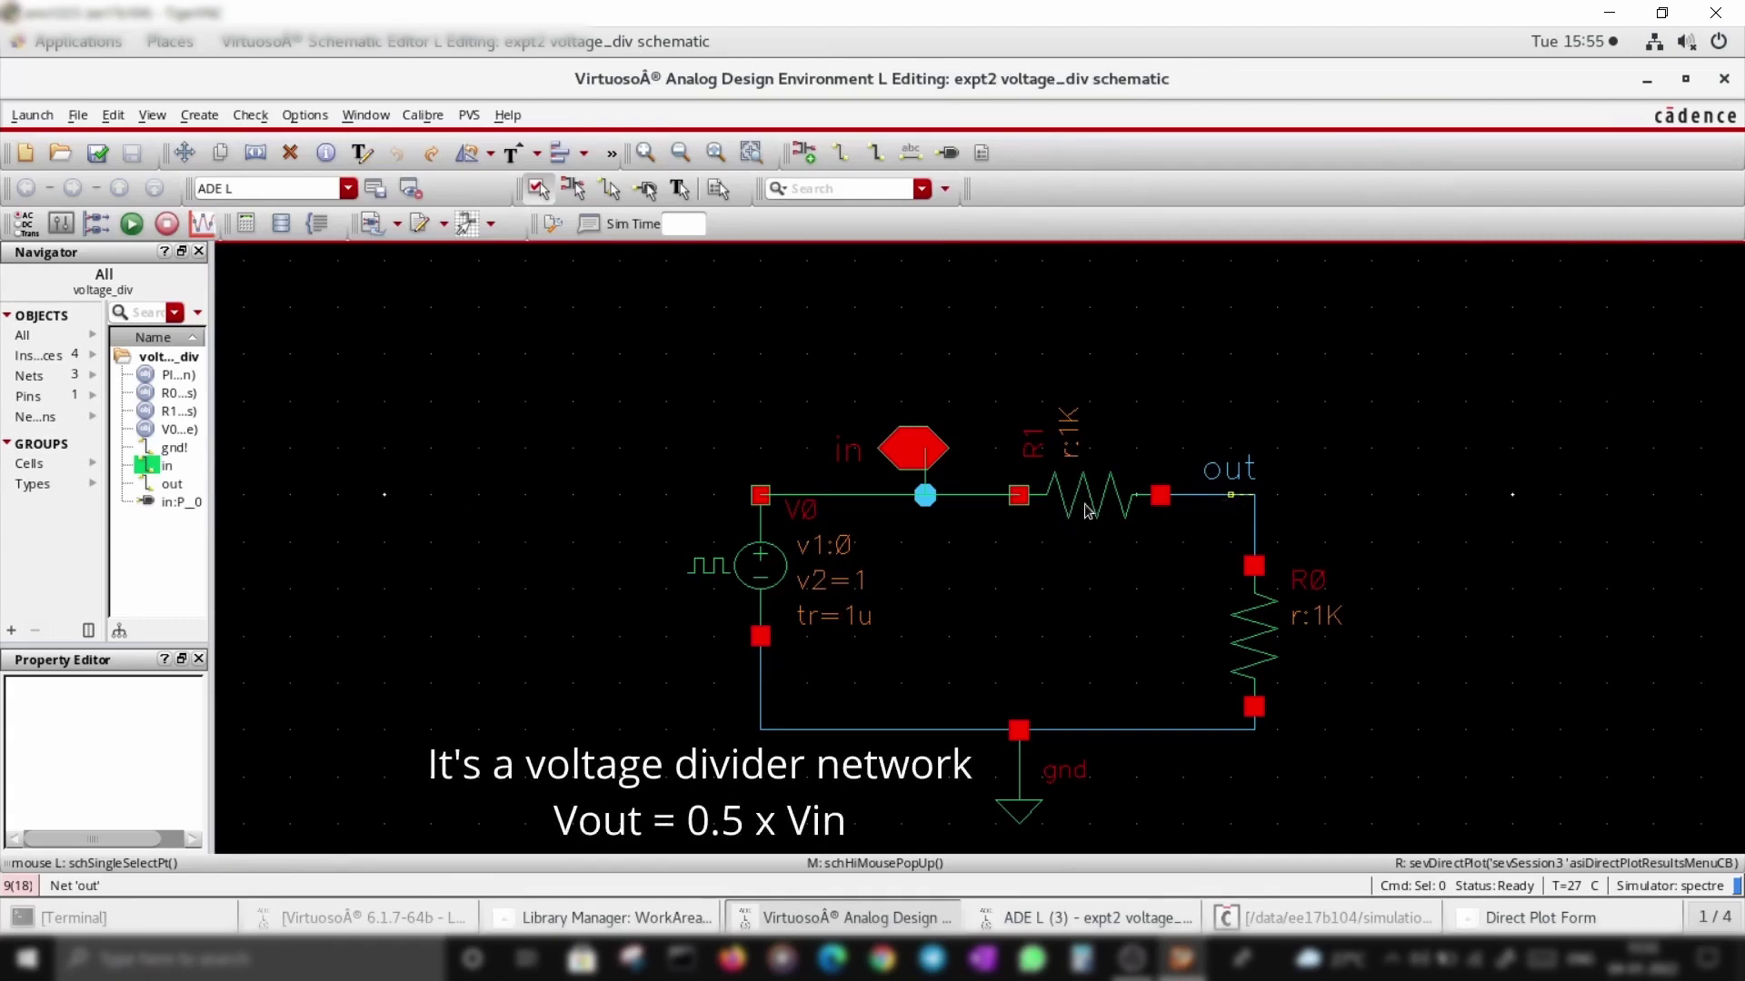
# Step: Plot the out net's magnitude spectrum (250 mV at DC) and hide the graph window
pyautogui.click(1255, 527)
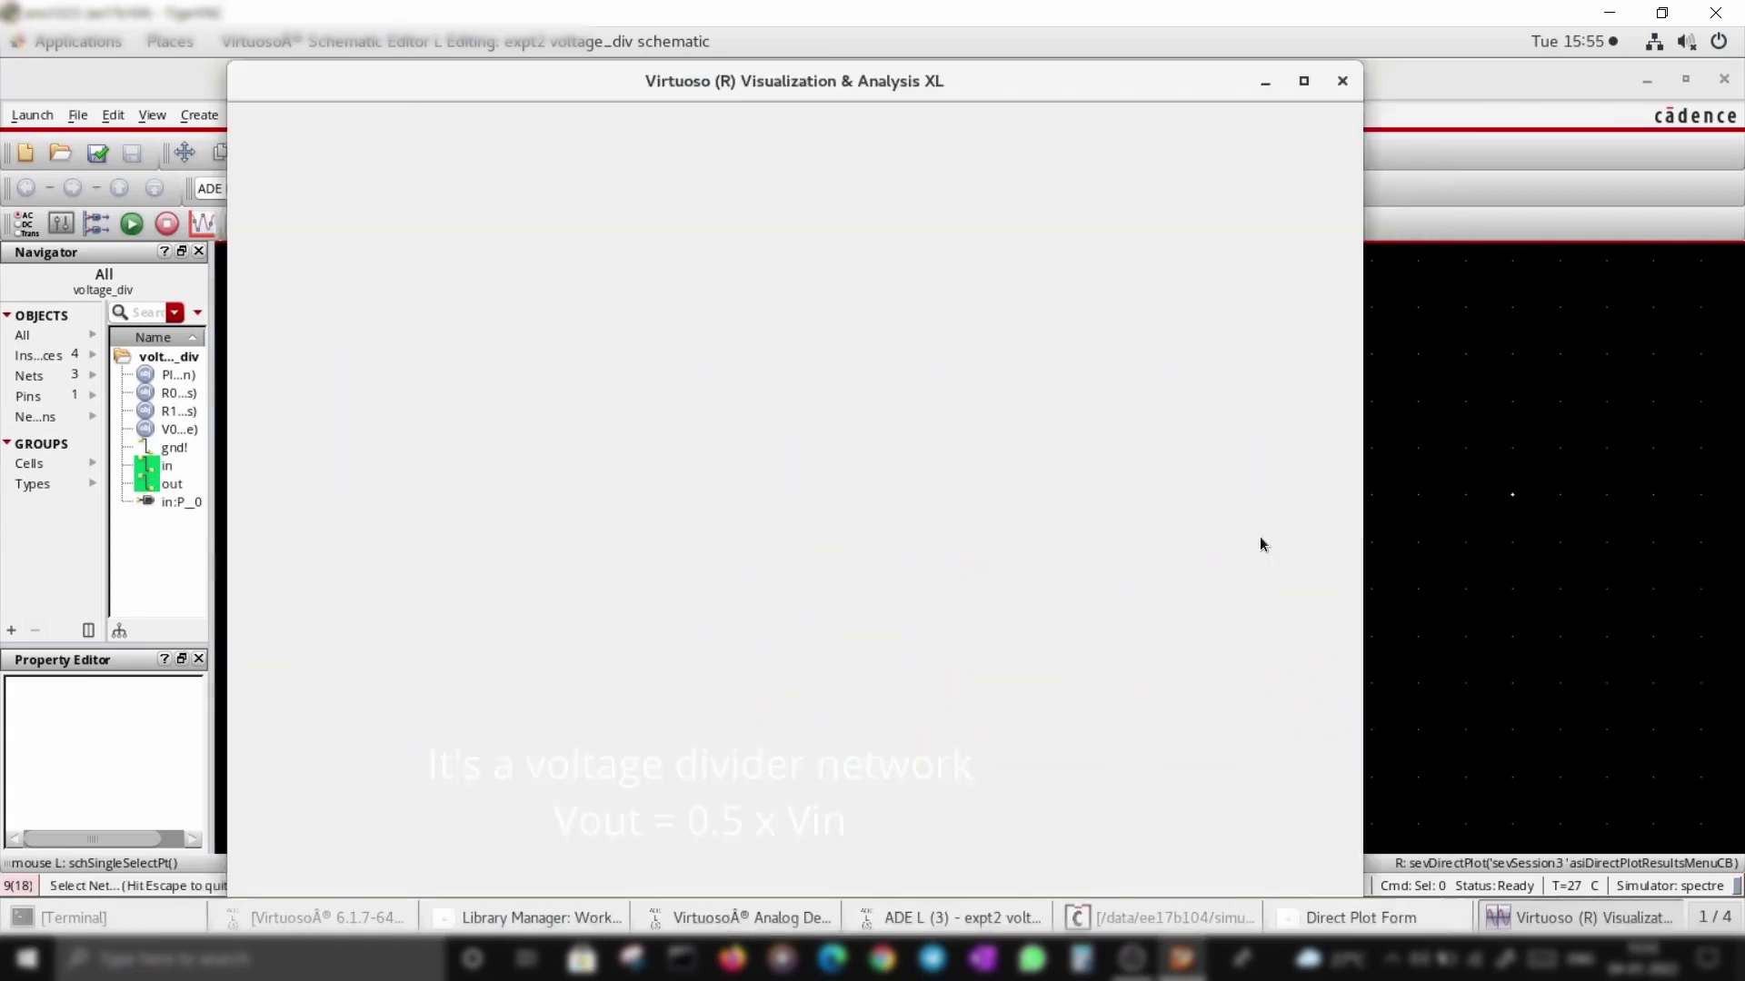
pyautogui.moveTo(478, 427)
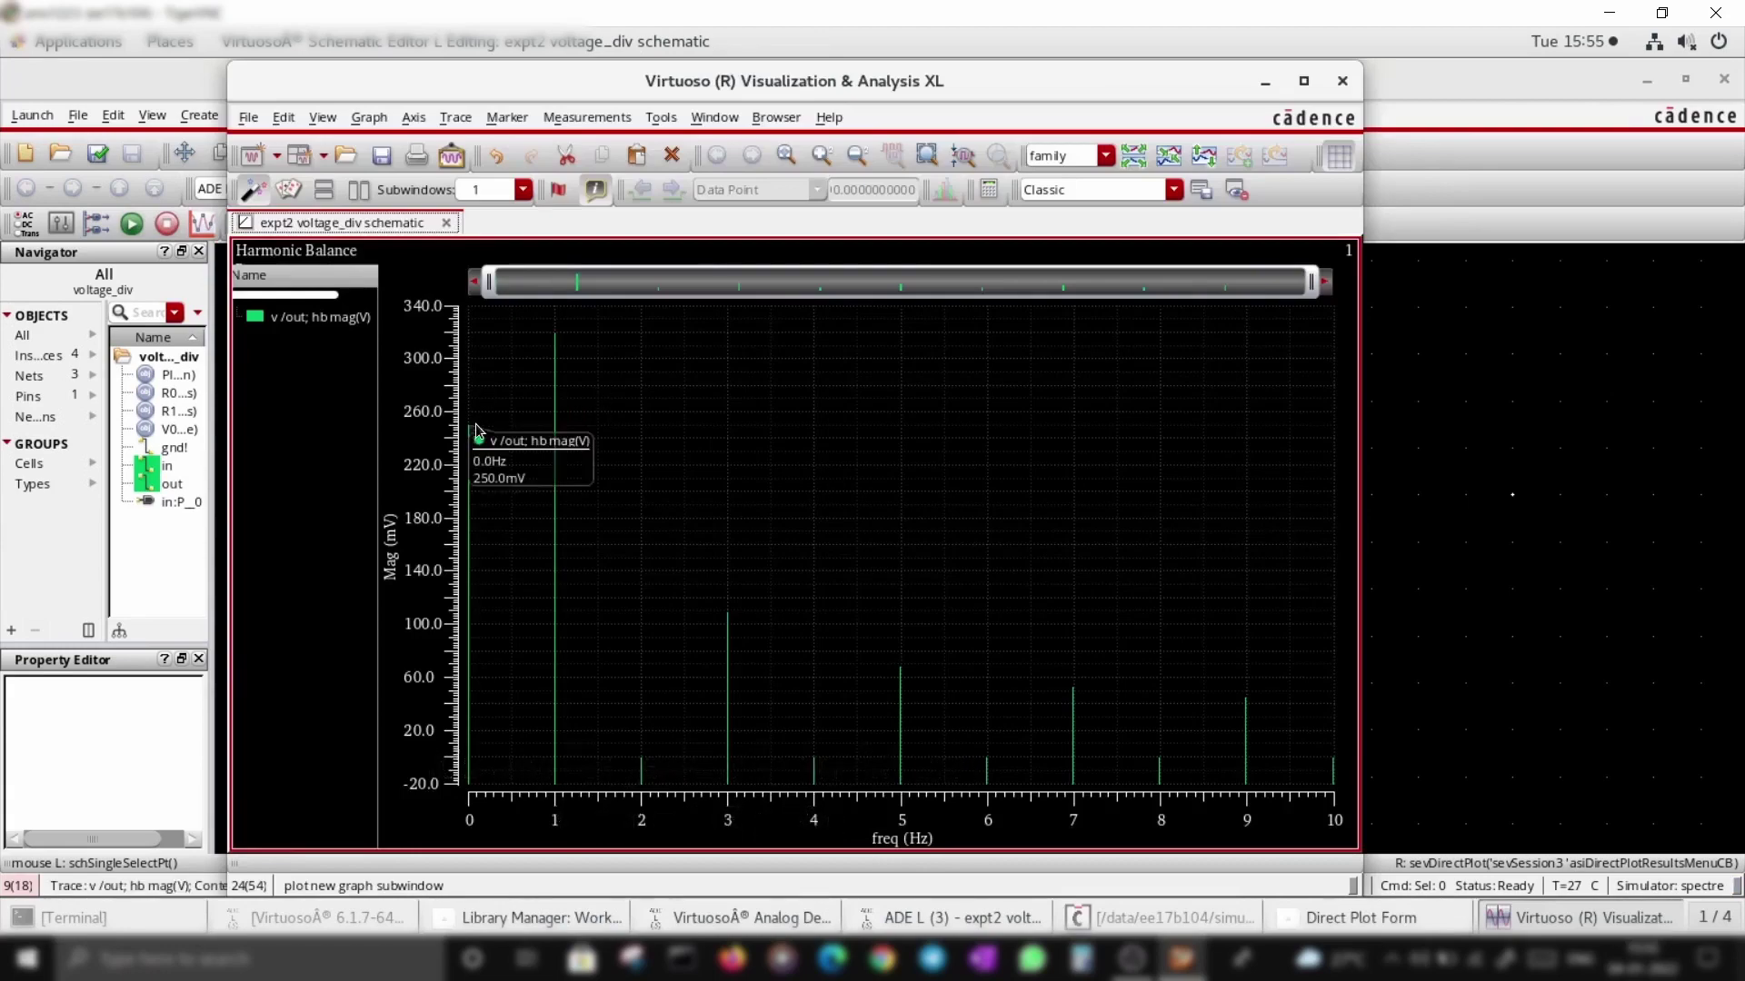
pyautogui.click(1265, 81)
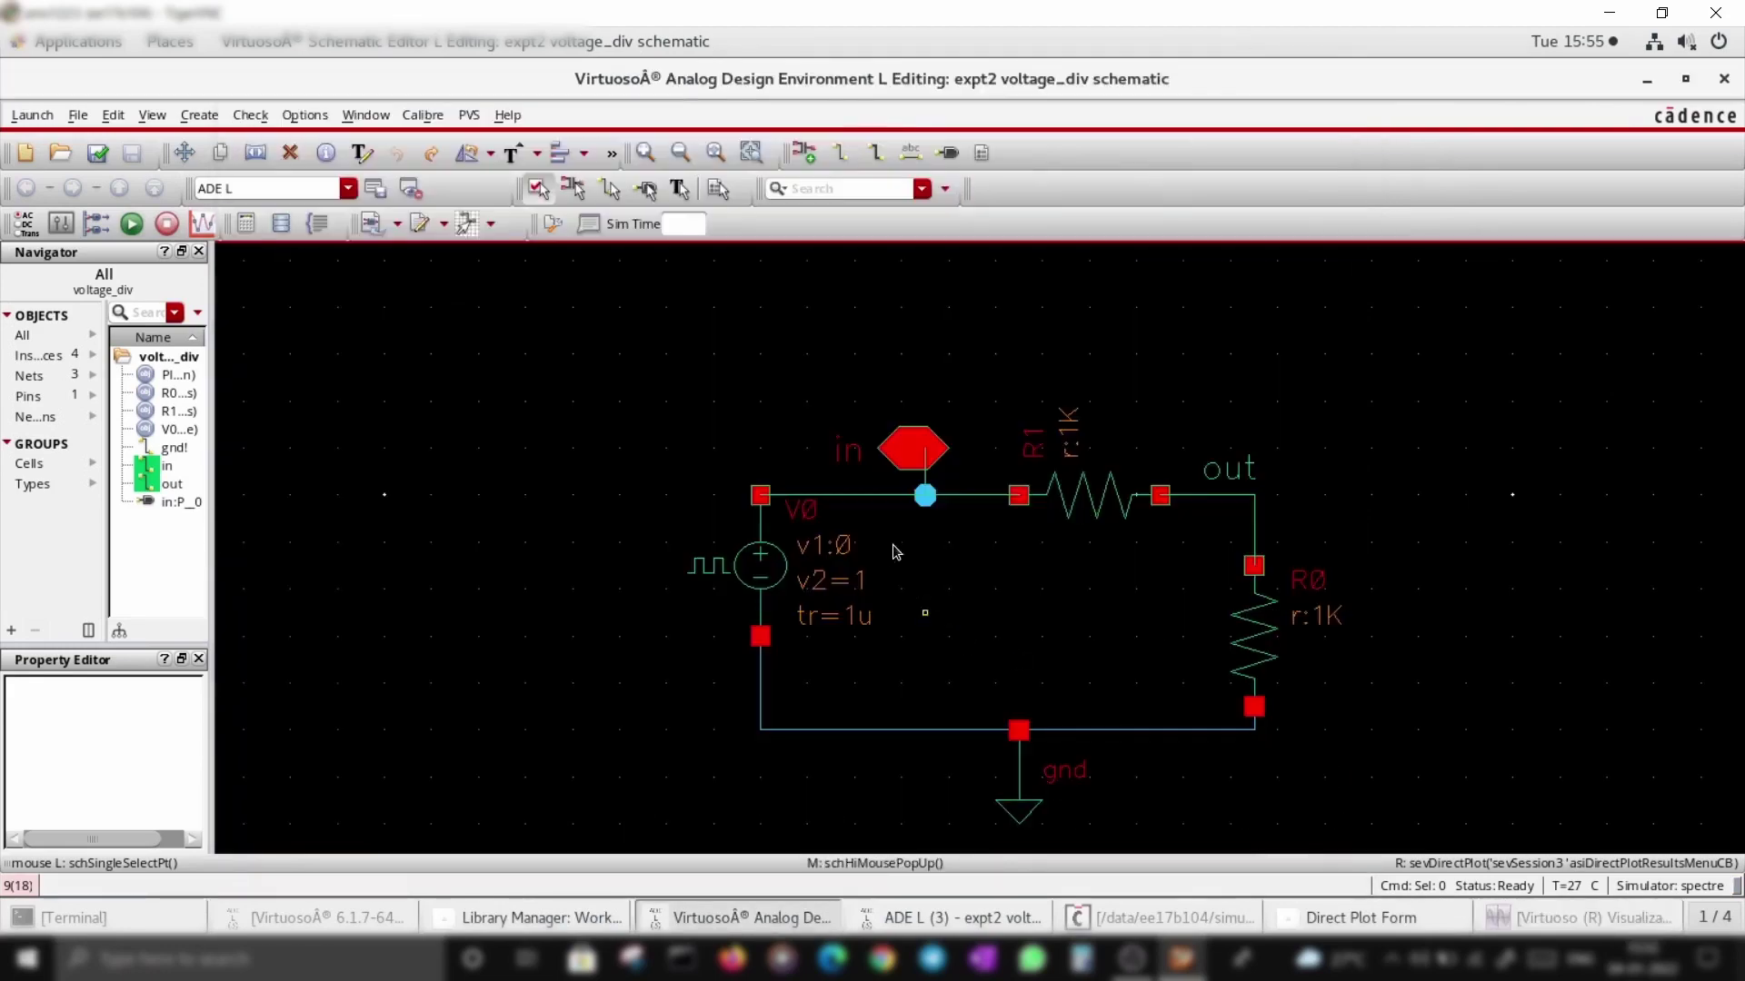